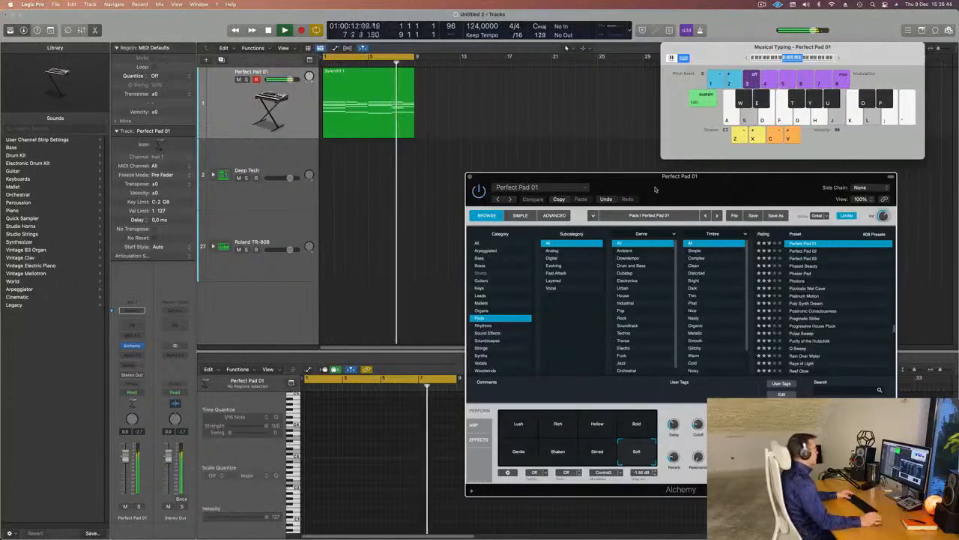
Stop playback, select the Perfect Pad 01 region and play it briefly from the beginning of the project.
{"action": "key", "text": "space"}
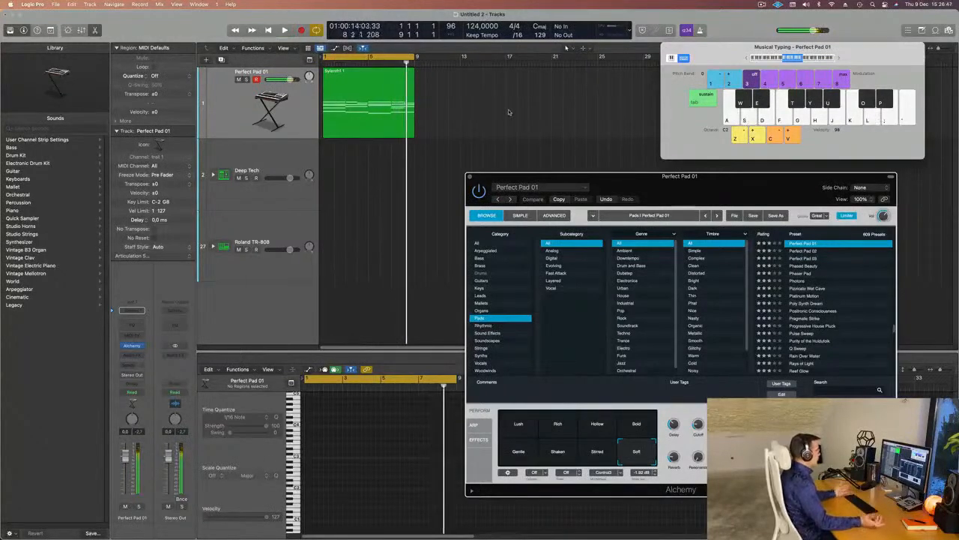
{"action": "left_click", "coordinate": [353, 99]}
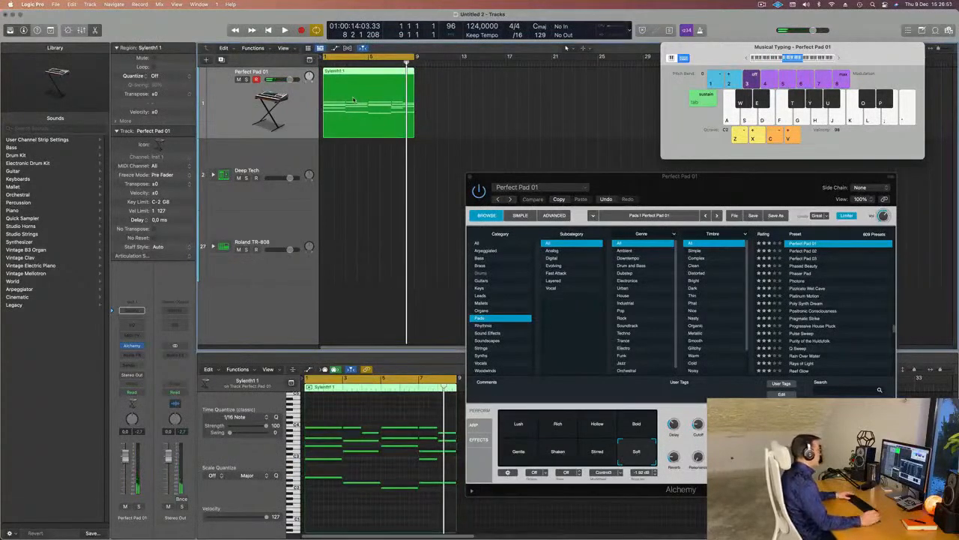
{"action": "key", "text": "Return"}
{"action": "key", "text": "space"}
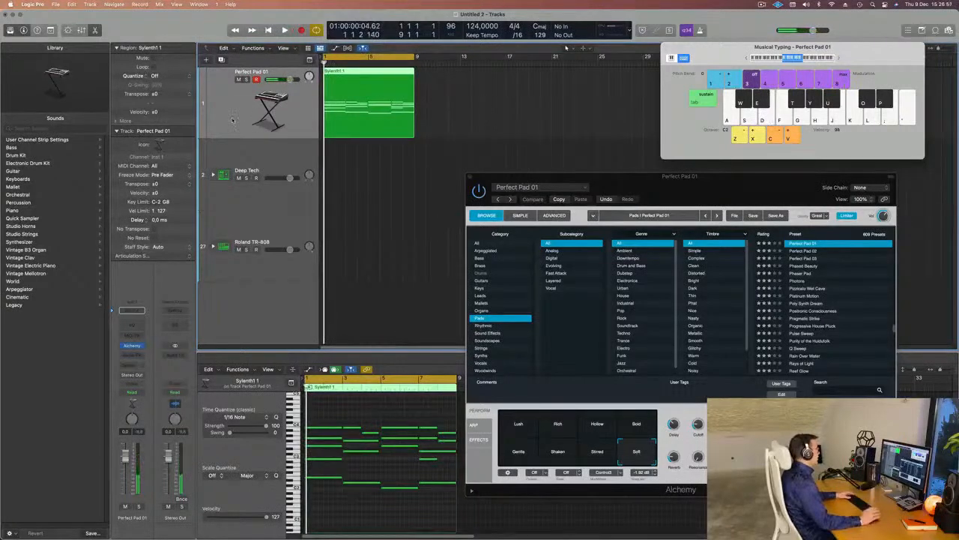
Expand the Deep Tech drum kit track, lower the Musical Typing octave to C1 and audition the kick.
{"action": "left_click", "coordinate": [223, 174]}
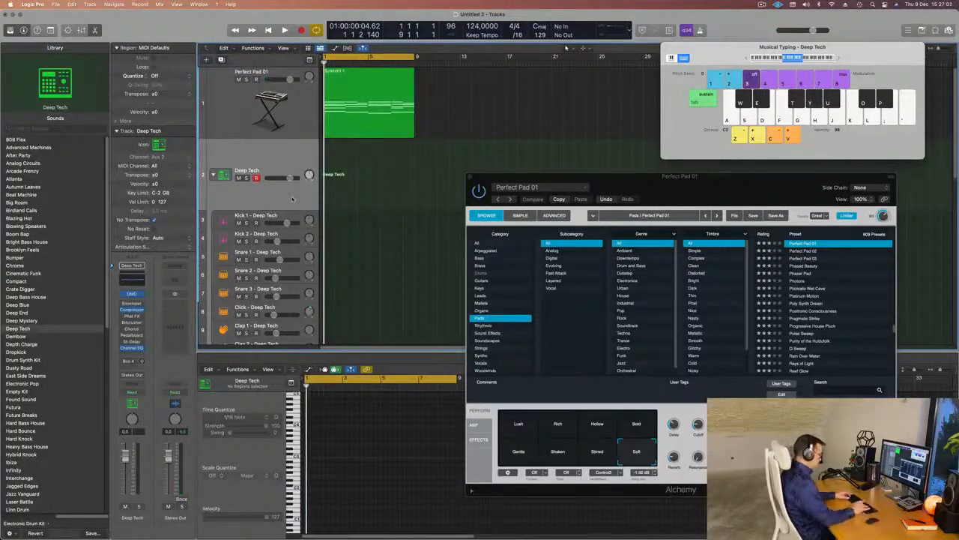
{"action": "key", "text": "z"}
{"action": "key", "text": "a"}
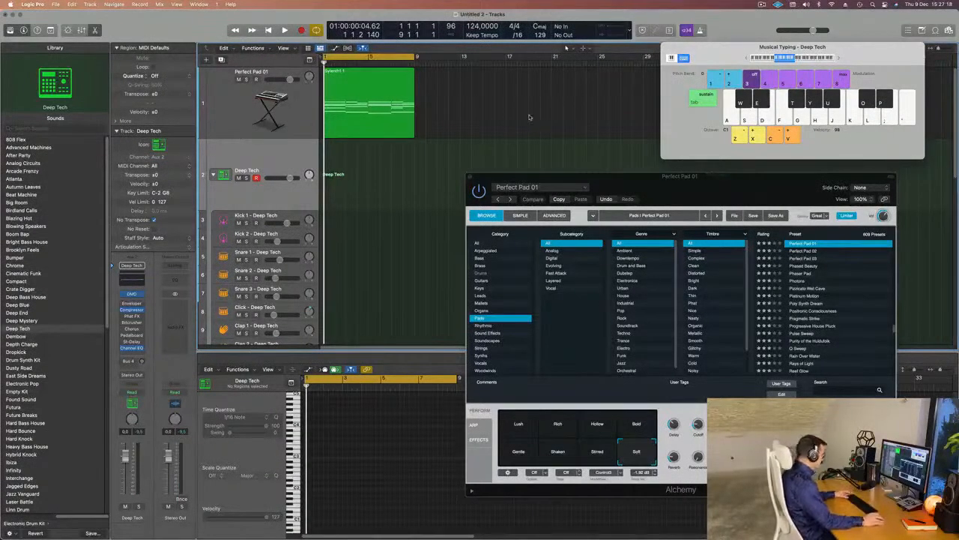
{"action": "key", "text": "a"}
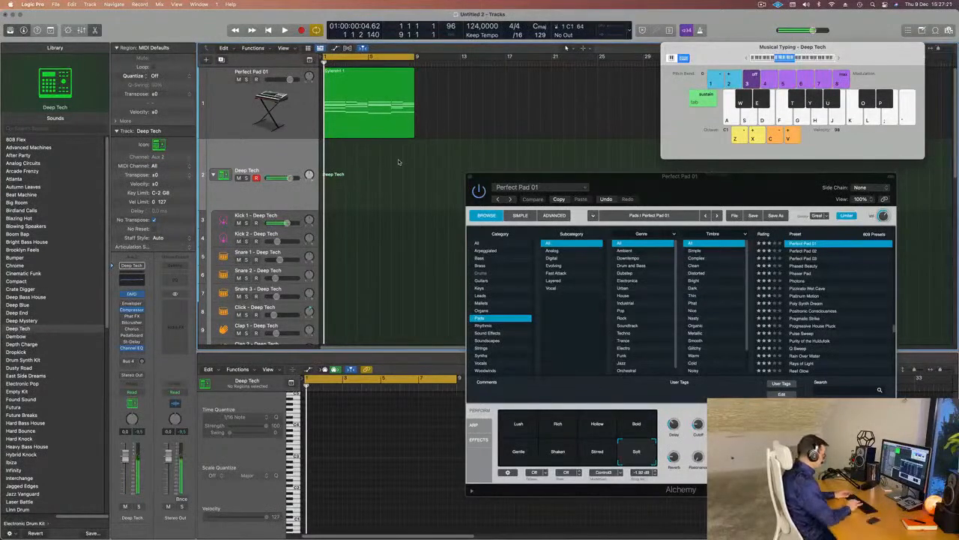
Record a one-bar pattern of four kick hits at C1 on Deep Tech and move the region onto the Kick 1 track.
{"action": "key", "text": "r"}
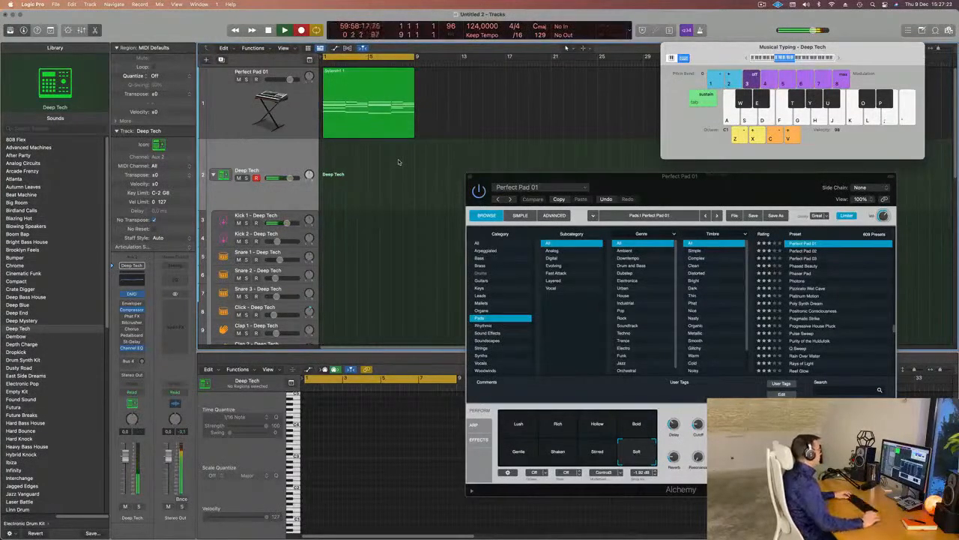
{"action": "key", "text": "a"}
{"action": "key", "text": "a"}
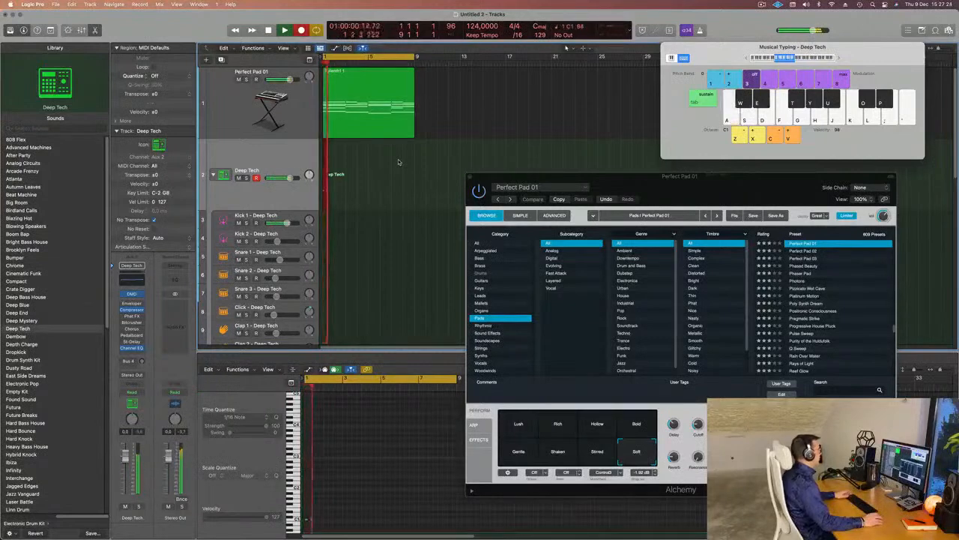
{"action": "key", "text": "space"}
{"action": "left_click_drag", "start_coordinate": [328, 143], "coordinate": [328, 218]}
{"action": "key", "text": "space"}
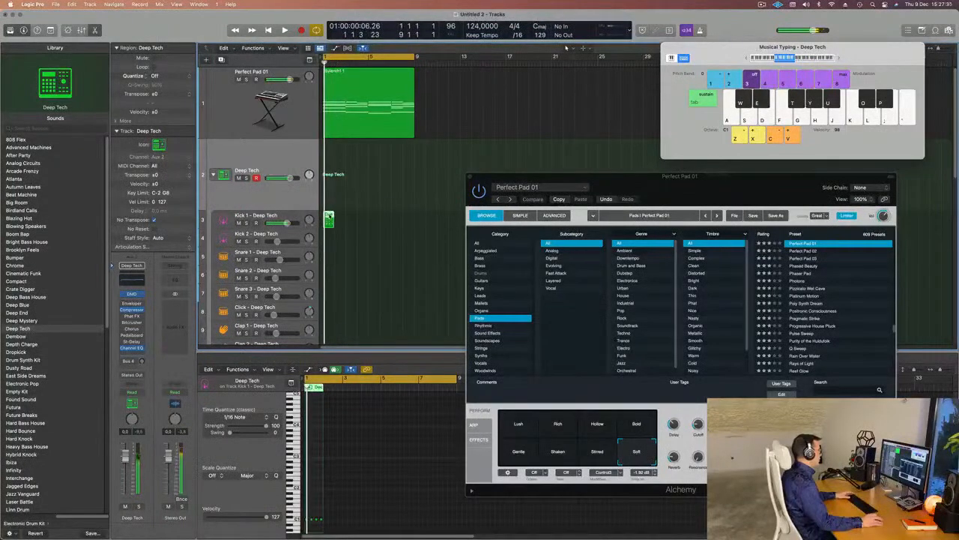
Open the Kick 1 region in the piano roll and align its four recorded notes with the beats of the bar.
{"action": "key", "text": "e"}
{"action": "double_click", "coordinate": [329, 217]}
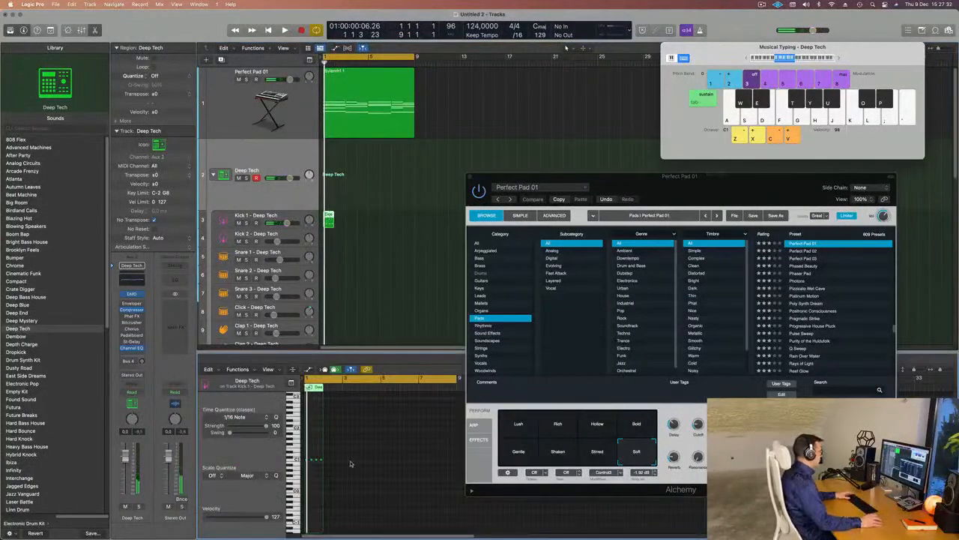
{"action": "scroll", "coordinate": [320, 470], "scroll_direction": "up", "scroll_amount": 5}
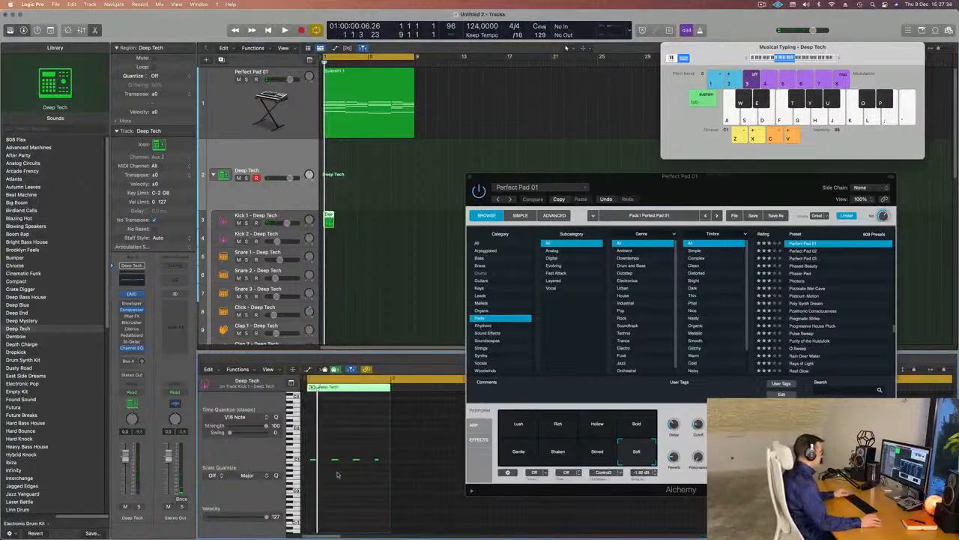
{"action": "key", "text": "super+a"}
{"action": "scroll", "coordinate": [337, 475], "scroll_direction": "up", "scroll_amount": 2}
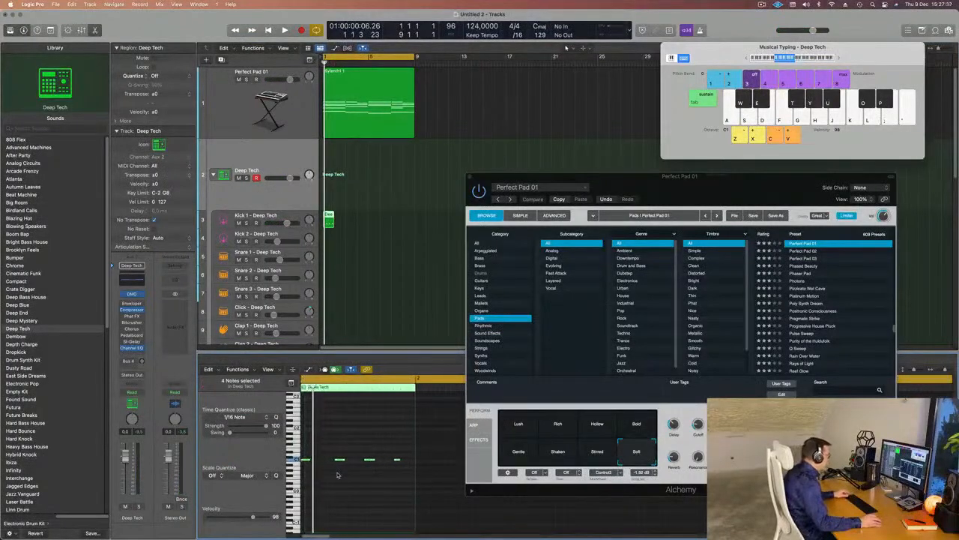
{"action": "left_click", "coordinate": [340, 459]}
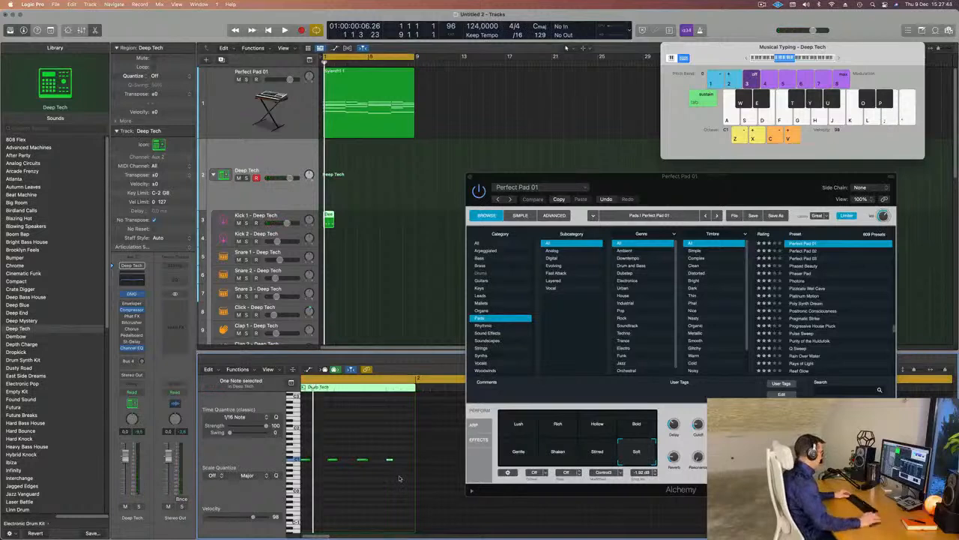
Play back the kick with the chords and lower the Perfect Pad 01 track's volume to -11.6 dB.
{"action": "key", "text": "space"}
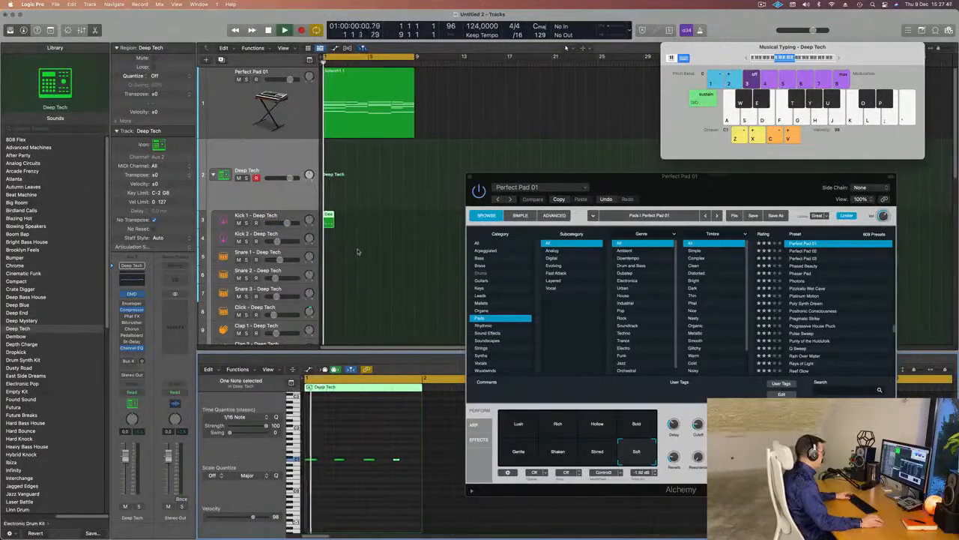
{"action": "key", "text": "space"}
{"action": "left_click", "coordinate": [293, 114]}
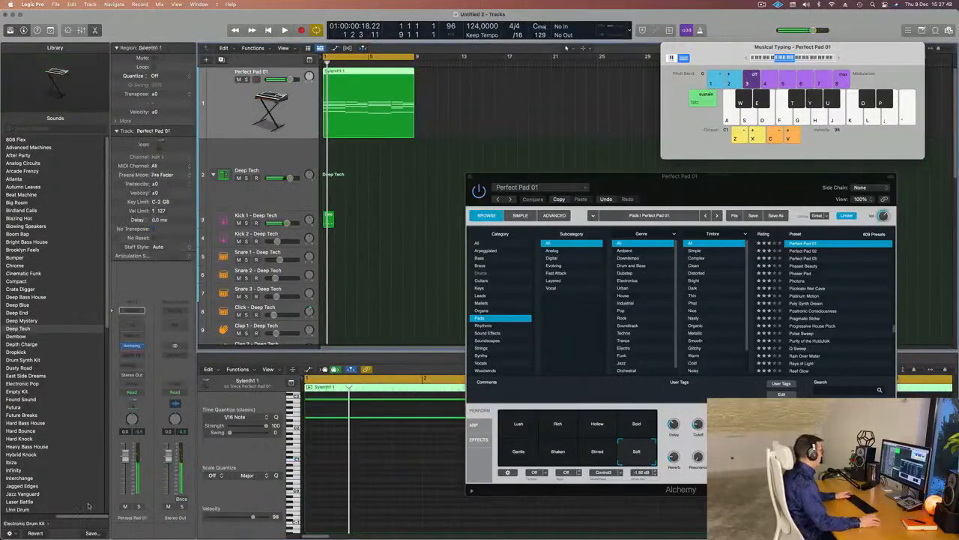
{"action": "key", "text": "space"}
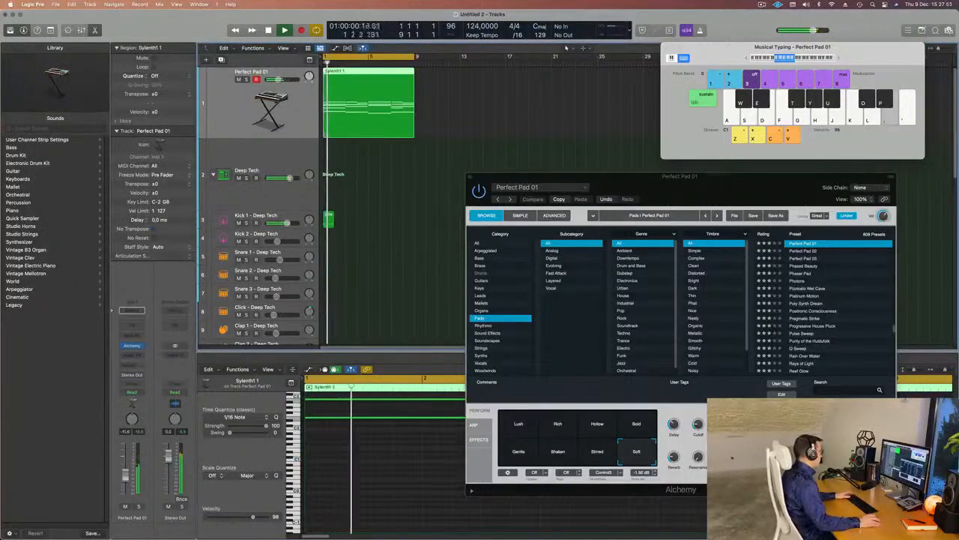
Move the Alchemy window clear of the piano roll and play the project from the start.
{"action": "left_click_drag", "start_coordinate": [666, 182], "coordinate": [681, 168]}
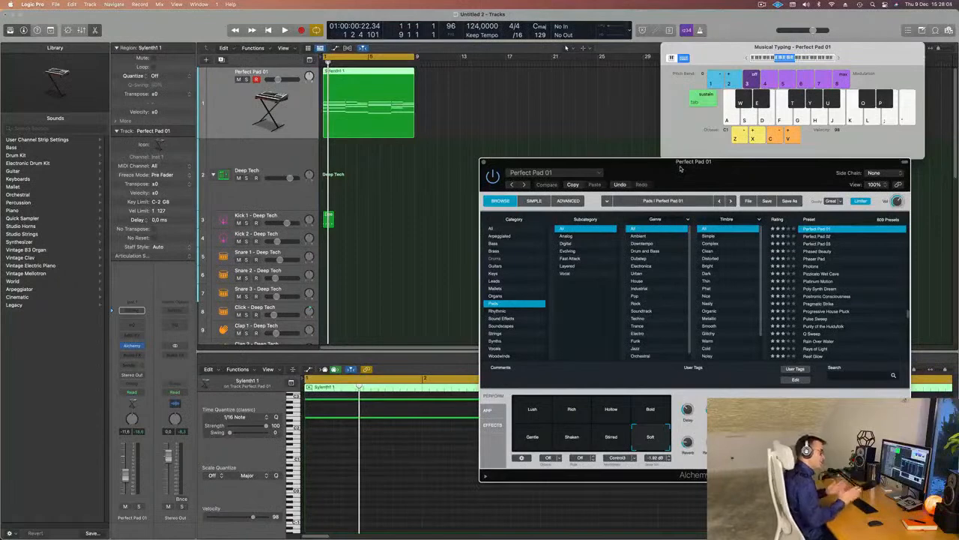
{"action": "left_click_drag", "start_coordinate": [680, 167], "coordinate": [690, 63]}
{"action": "key", "text": "space"}
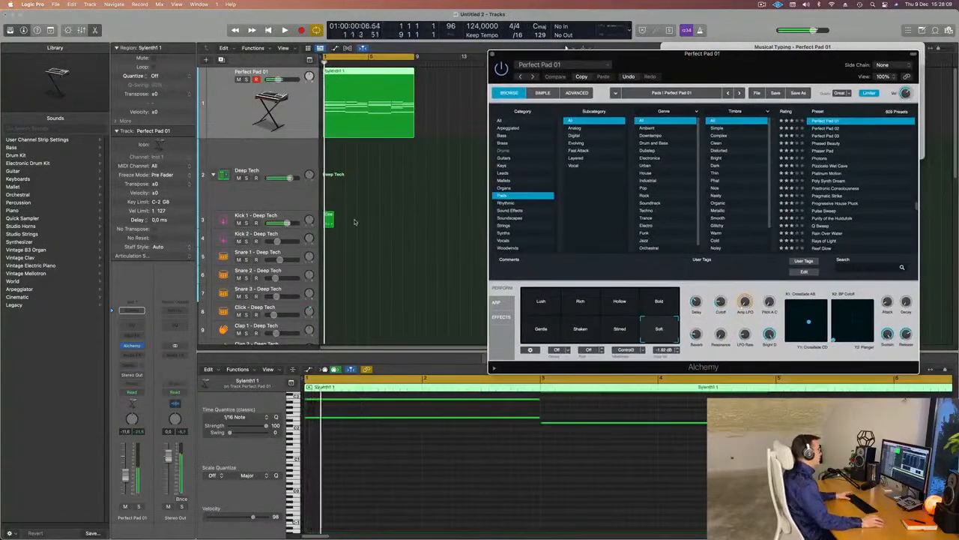
Show the Kick 1 region in the piano roll with enlarged notes and select all four of them.
{"action": "left_click", "coordinate": [328, 218]}
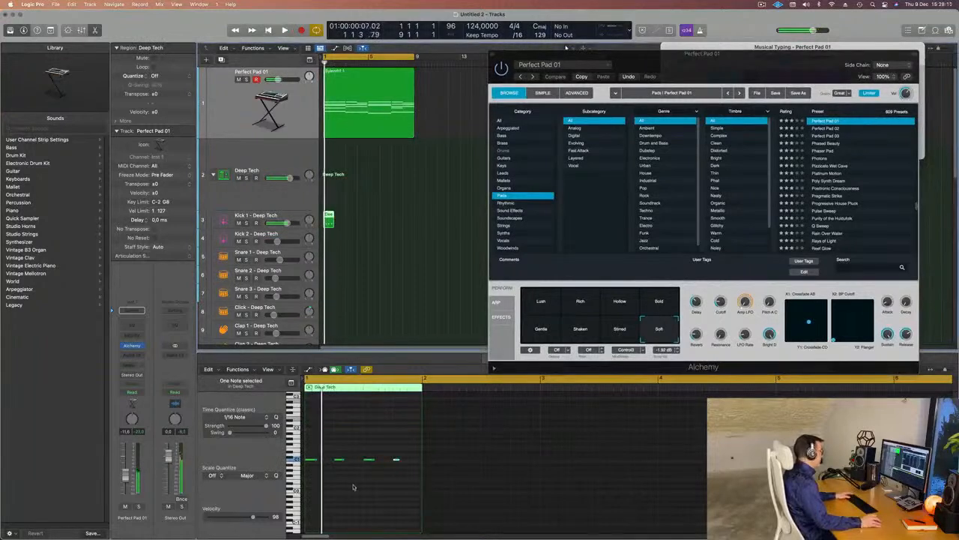
{"action": "scroll", "coordinate": [330, 473], "scroll_direction": "up", "scroll_amount": 5}
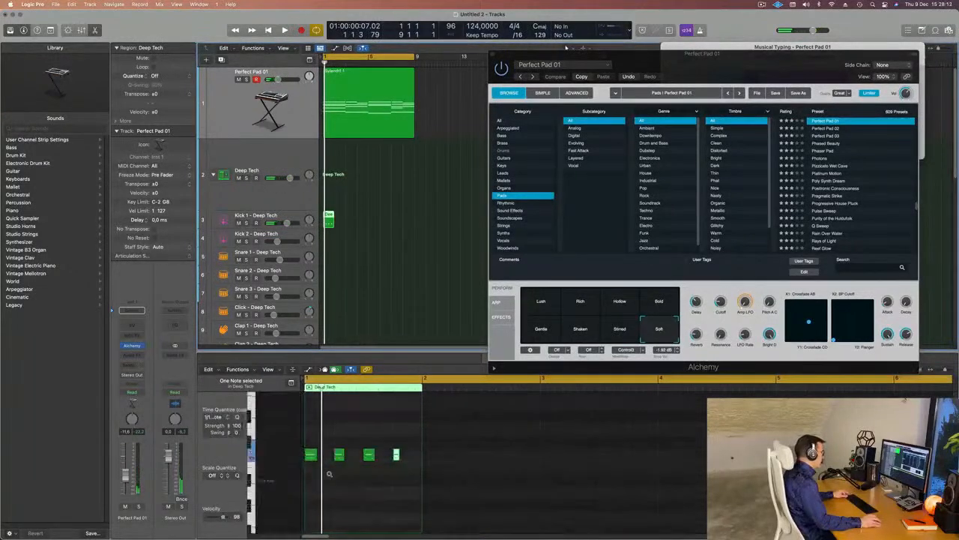
{"action": "key", "text": "space"}
{"action": "key", "text": "space"}
{"action": "scroll", "coordinate": [352, 477], "scroll_direction": "down", "scroll_amount": 2}
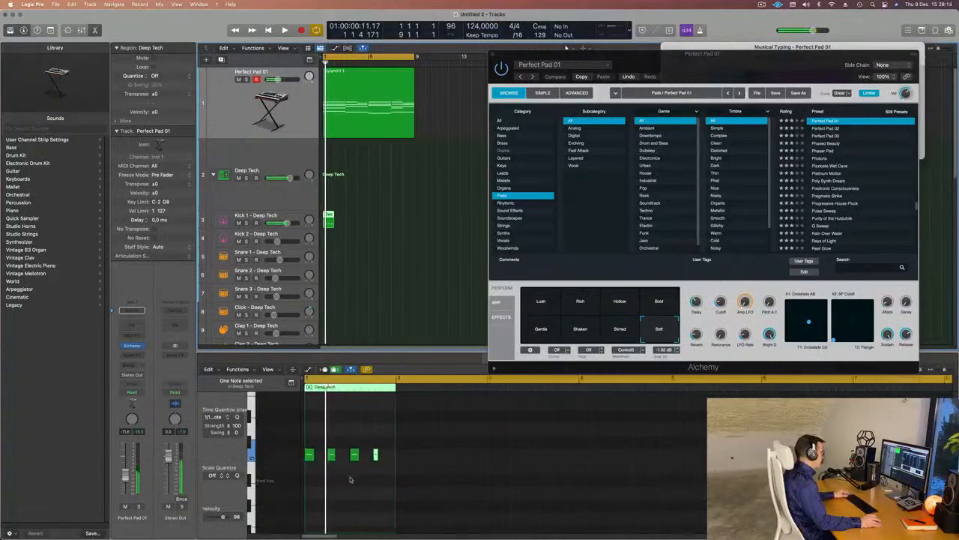
{"action": "left_click_drag", "start_coordinate": [381, 451], "coordinate": [306, 464]}
{"action": "scroll", "coordinate": [307, 415], "scroll_direction": "down", "scroll_amount": 4}
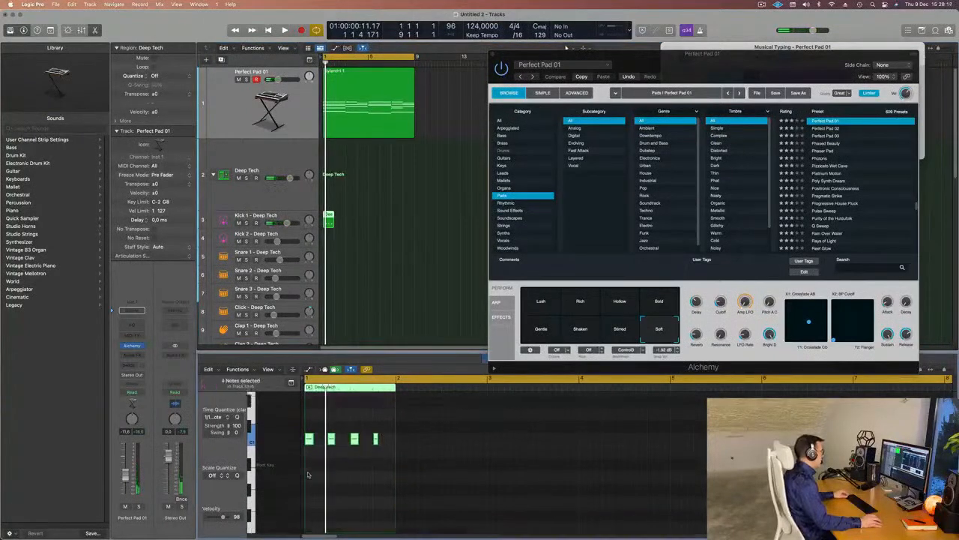
{"action": "left_click_drag", "start_coordinate": [310, 401], "coordinate": [309, 497]}
Repeat the one-bar Kick 1 region seven times so that the kick pattern fills bars 1 to 8.
{"action": "key", "text": "space"}
{"action": "key", "text": "super+Left"}
{"action": "key", "text": "space"}
{"action": "left_click_drag", "start_coordinate": [354, 225], "coordinate": [323, 231]}
{"action": "key", "text": "super+r"}
{"action": "key", "text": "super+r"}
{"action": "key", "text": "super+r"}
{"action": "key", "text": "super+r"}
{"action": "key", "text": "super+r"}
{"action": "key", "text": "super+r"}
{"action": "key", "text": "super+r"}
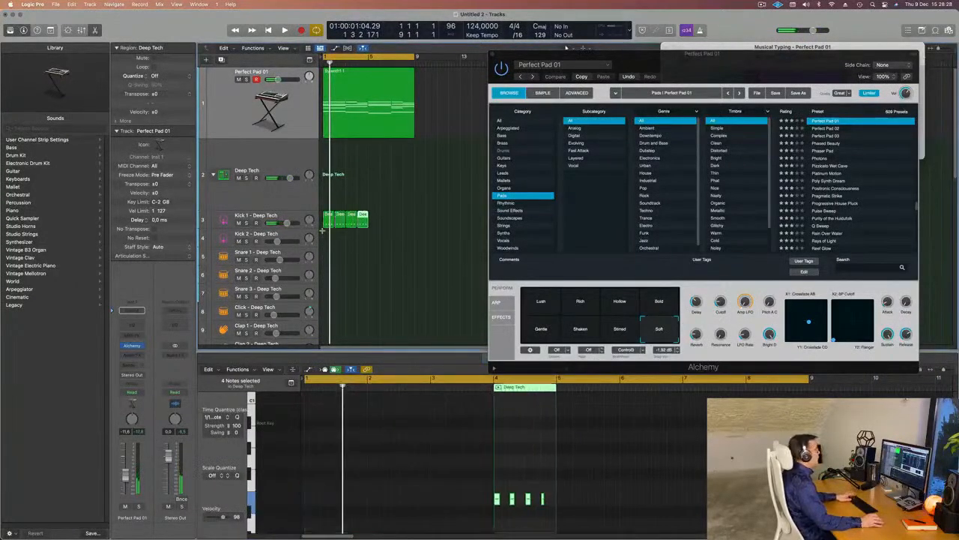
Select the Kick 1 track with all its regions and listen to the kick pattern together with the pad chords.
{"action": "key", "text": "space"}
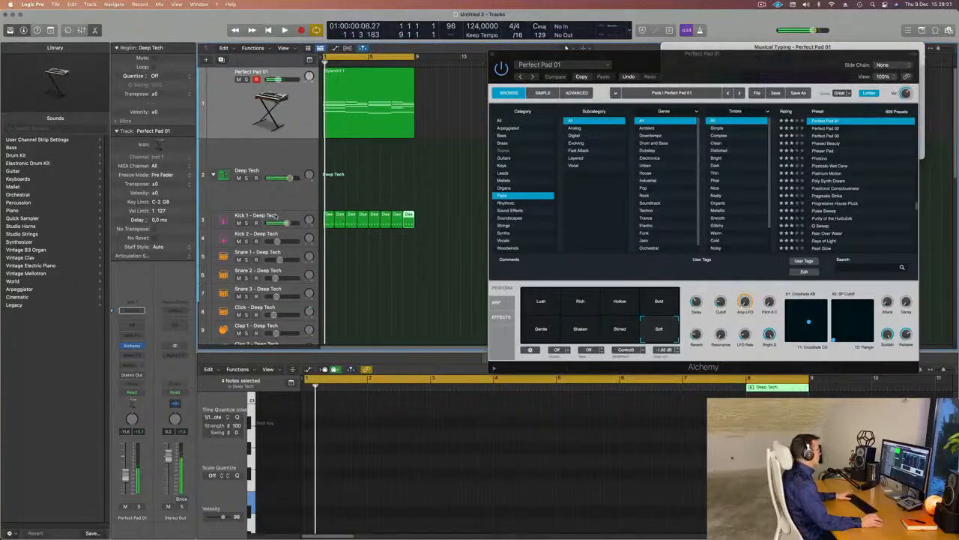
{"action": "left_click", "coordinate": [276, 216]}
{"action": "key", "text": "space"}
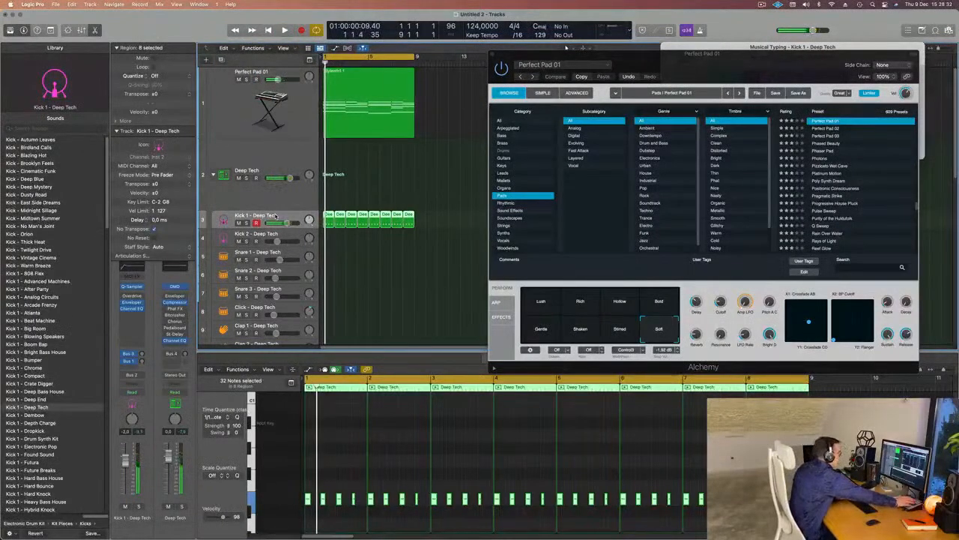
{"action": "key", "text": "space"}
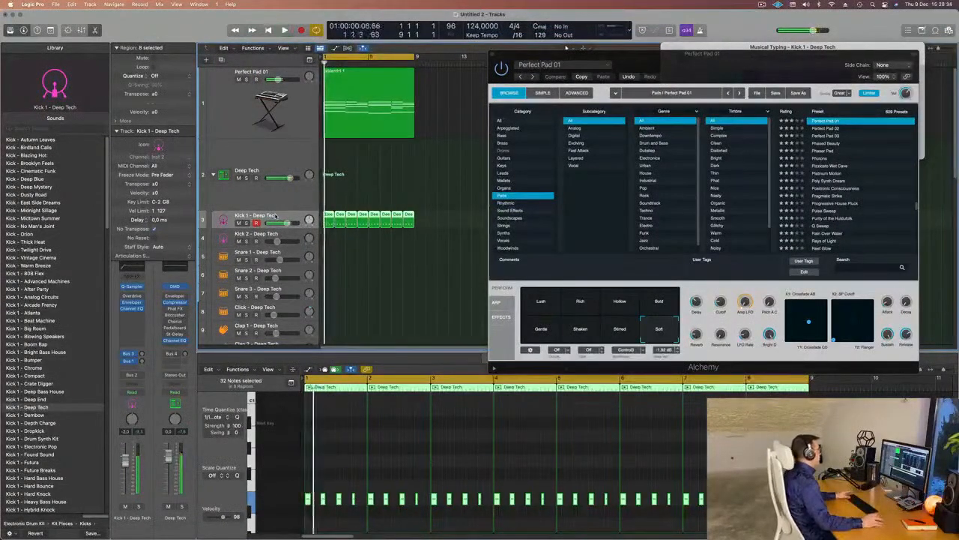
{"action": "key", "text": "space"}
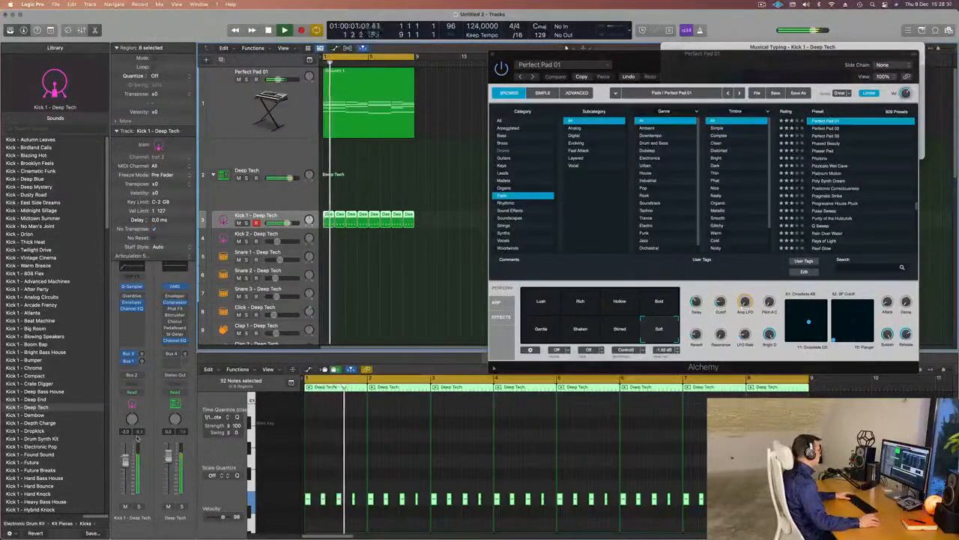
Reduce the Cutoff of the pad in Alchemy and set the Perfect Pad 01 track's volume to -12.3 dB.
{"action": "left_click", "coordinate": [305, 116]}
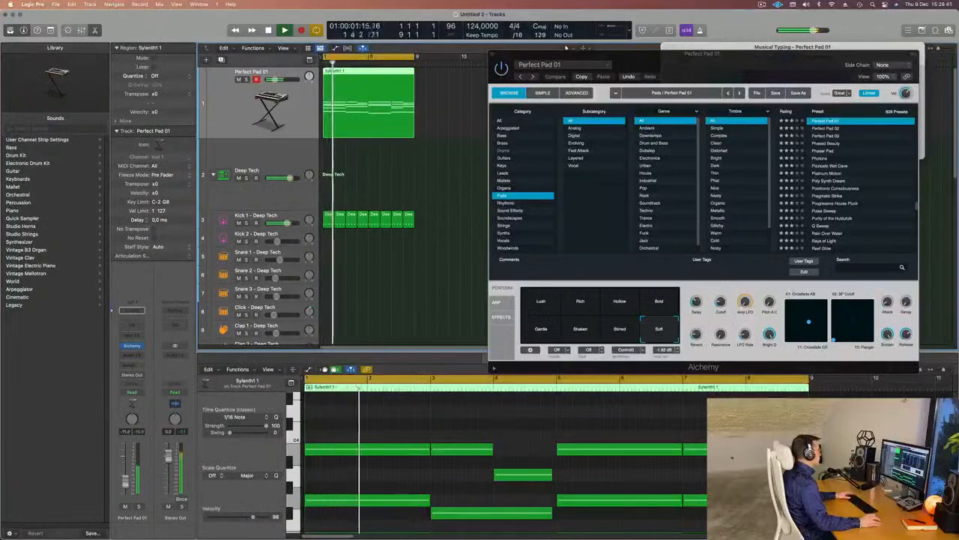
{"action": "key", "text": "space"}
{"action": "key", "text": "space"}
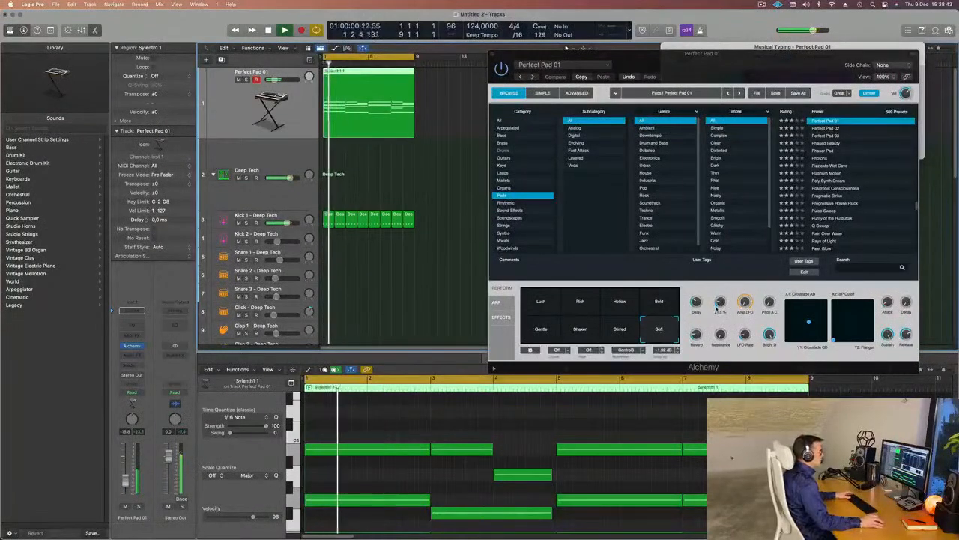
{"action": "left_click_drag", "start_coordinate": [717, 305], "coordinate": [715, 313]}
{"action": "key", "text": "space"}
{"action": "key", "text": "space"}
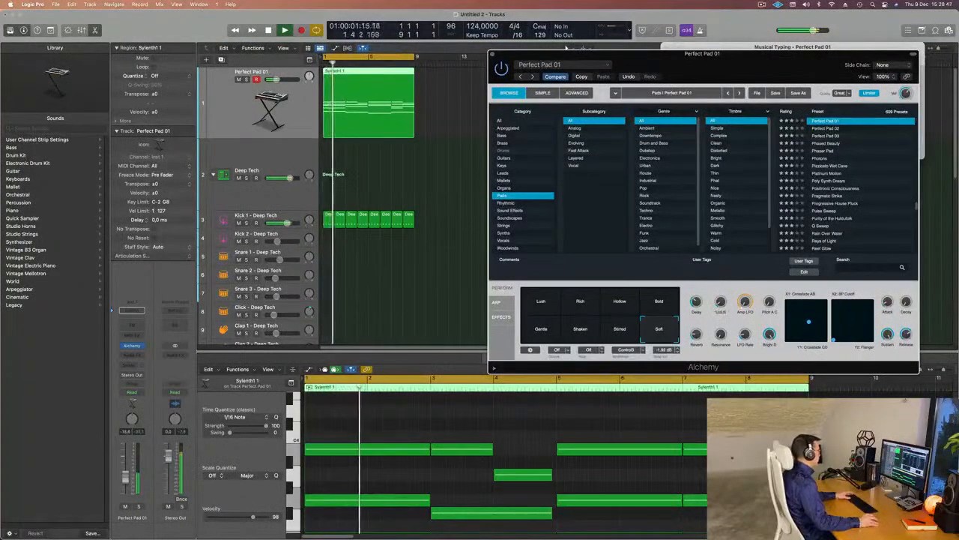
{"action": "left_click_drag", "start_coordinate": [126, 478], "coordinate": [126, 475]}
{"action": "left_click_drag", "start_coordinate": [642, 69], "coordinate": [421, 84]}
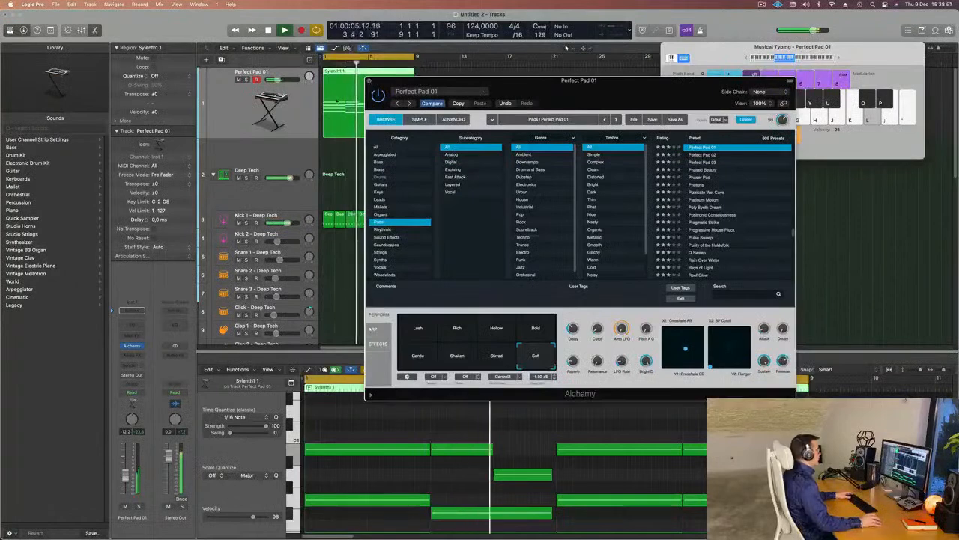
{"action": "left_click", "coordinate": [369, 80]}
Cut the highs of the Kick 1 track with a Channel EQ high shelf at 4120 Hz and -4.5 dB.
{"action": "key", "text": "Return"}
{"action": "left_click", "coordinate": [297, 215]}
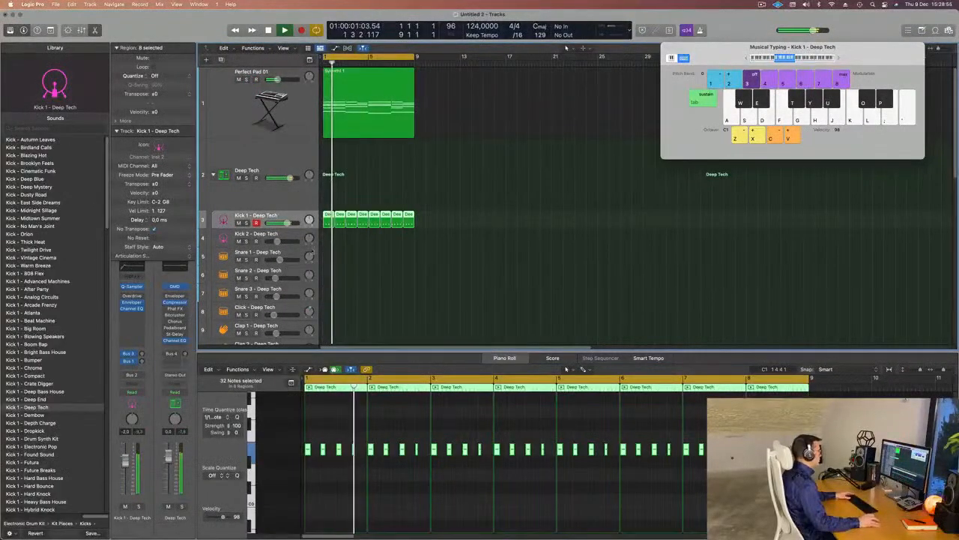
{"action": "left_click", "coordinate": [132, 308]}
{"action": "key", "text": "Return"}
{"action": "left_click_drag", "start_coordinate": [786, 243], "coordinate": [770, 260]}
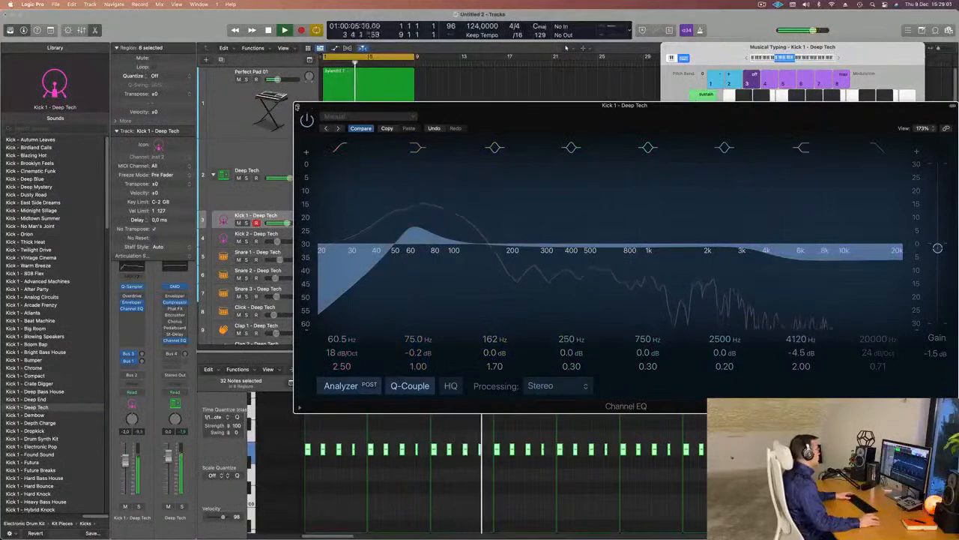
{"action": "left_click", "coordinate": [298, 107]}
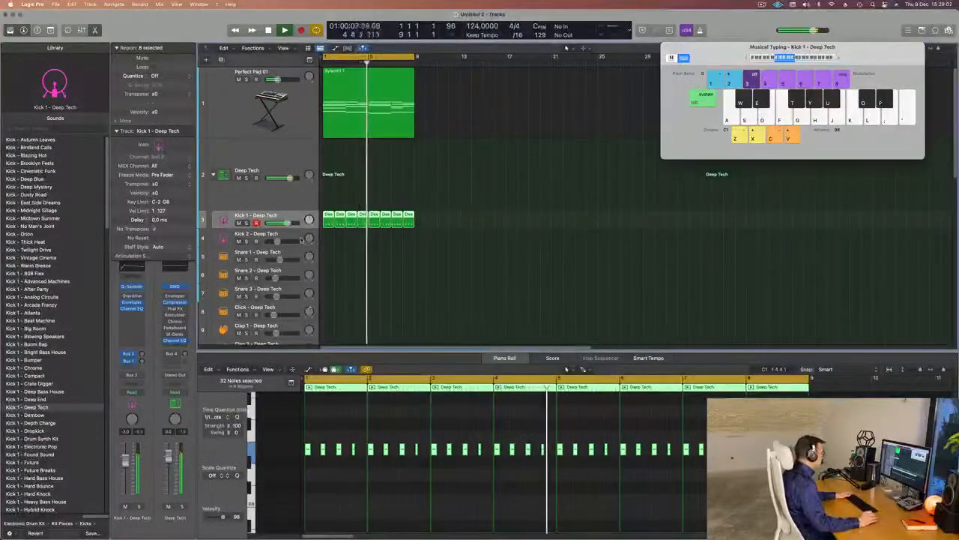
{"action": "scroll", "coordinate": [355, 176], "scroll_direction": "down", "scroll_amount": 3}
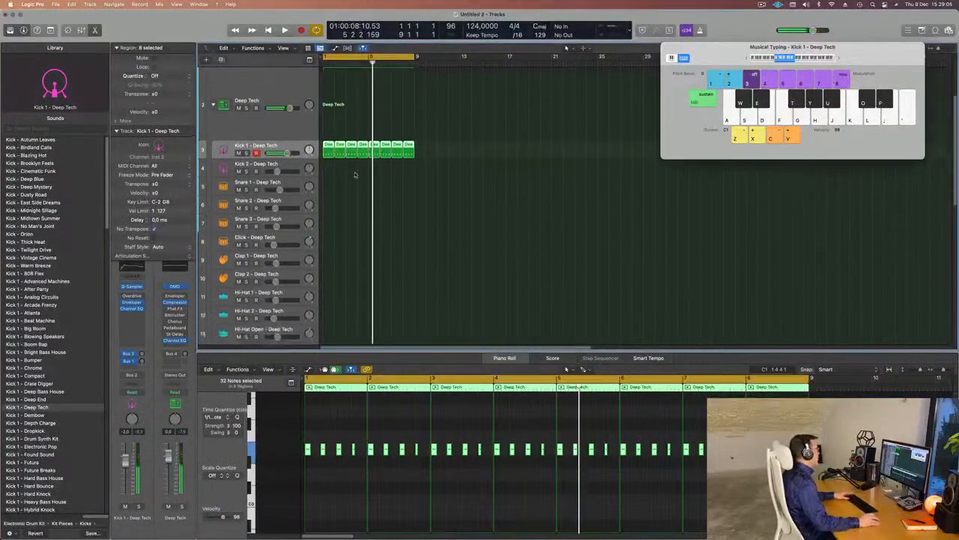
Copy the first Kick 1 region to the Hi-Hat Open track at bar 1 and move its four notes to the offbeats.
{"action": "left_click", "coordinate": [355, 175]}
{"action": "left_click_drag", "start_coordinate": [326, 148], "coordinate": [324, 333]}
{"action": "left_click_drag", "start_coordinate": [371, 436], "coordinate": [311, 458]}
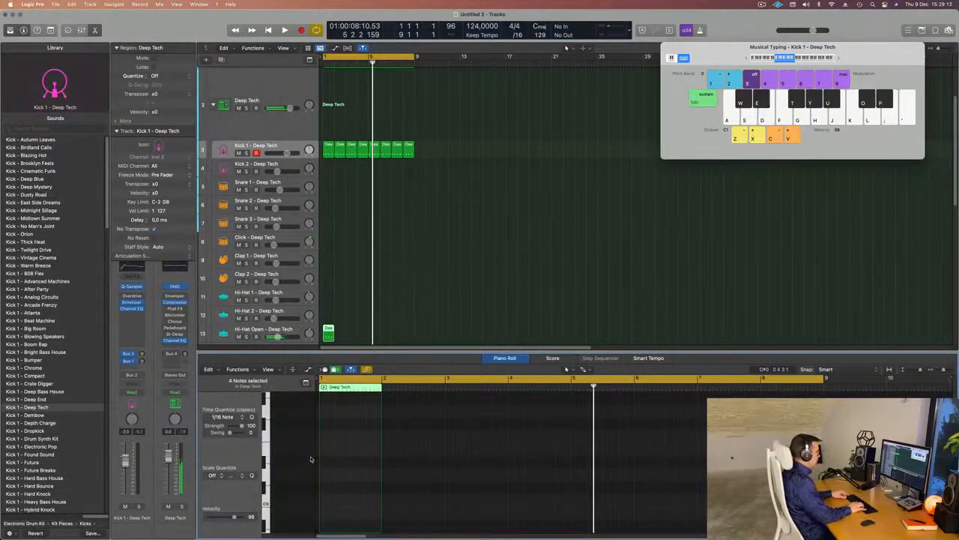
{"action": "key", "text": "Return"}
{"action": "key", "text": "space"}
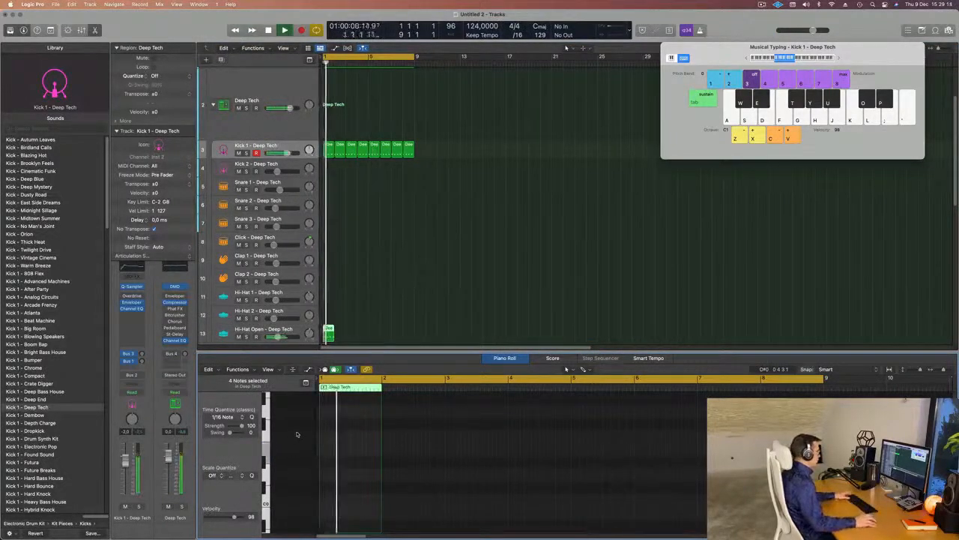
{"action": "key", "text": "space"}
{"action": "key", "text": "Return"}
{"action": "key", "text": "space"}
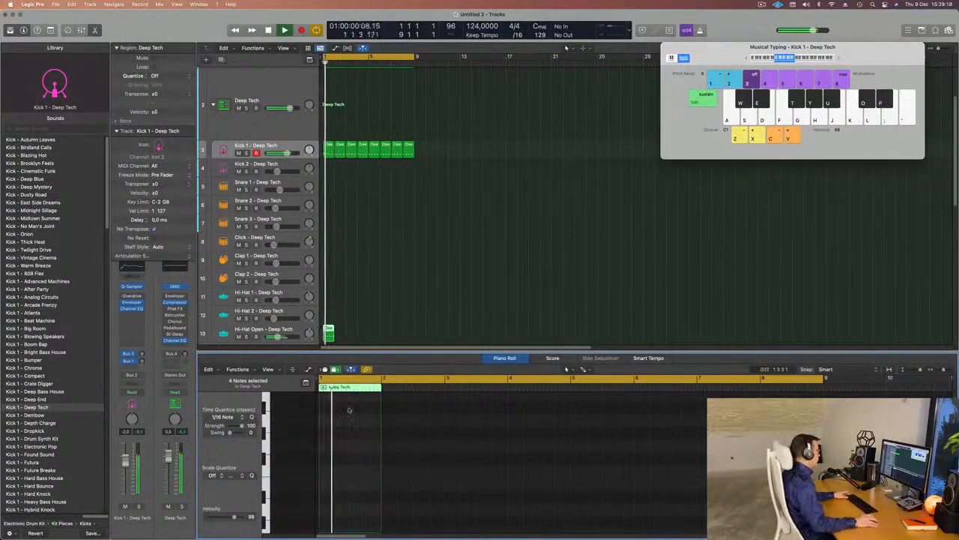
{"action": "key", "text": "space"}
Repeat the one-bar Hi-Hat Open region seven times so that the pattern fills bars 1 to 8.
{"action": "left_click_drag", "start_coordinate": [353, 314], "coordinate": [327, 342]}
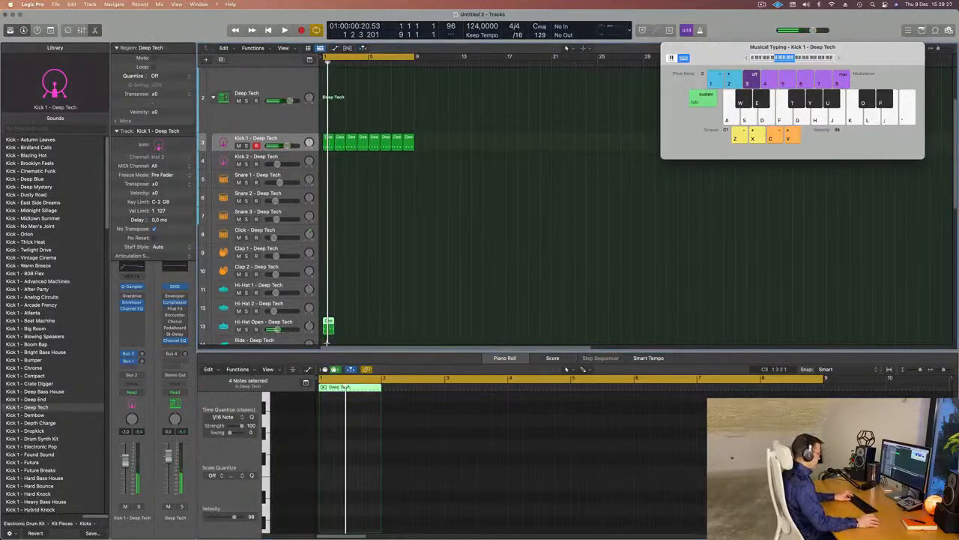
{"action": "key", "text": "super+r"}
{"action": "key", "text": "super+r"}
{"action": "key", "text": "super+r"}
{"action": "key", "text": "super+r"}
{"action": "key", "text": "super+r"}
{"action": "key", "text": "super+r"}
{"action": "key", "text": "super+r"}
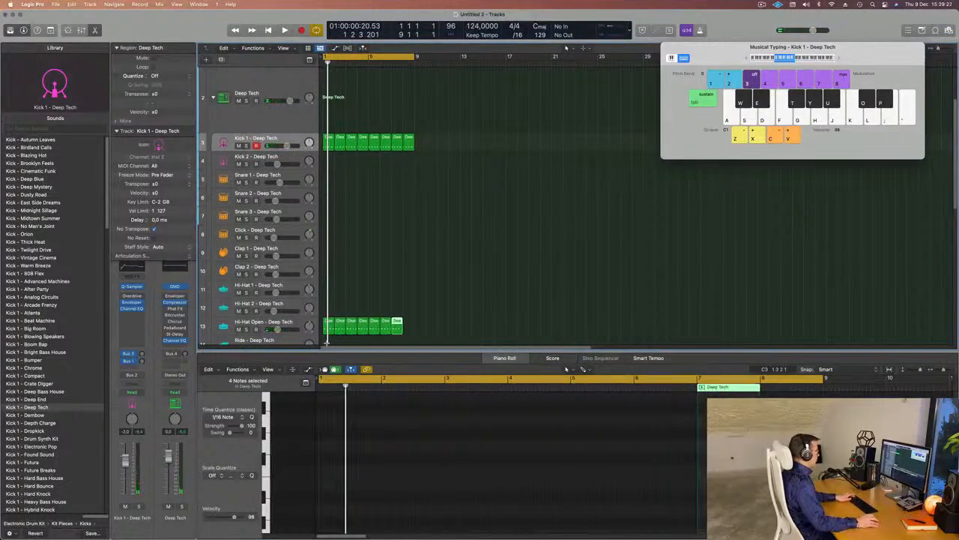
Select the Hi-Hat Open track and set its volume to -16.4 dB while listening from bar 1.
{"action": "key", "text": "space"}
{"action": "left_click", "coordinate": [293, 322]}
{"action": "key", "text": "Return"}
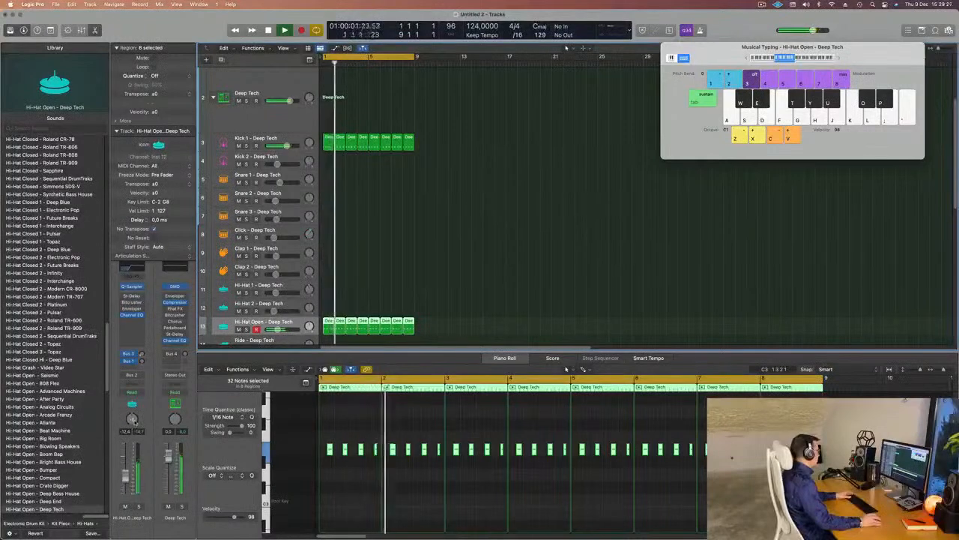
{"action": "key", "text": "Return"}
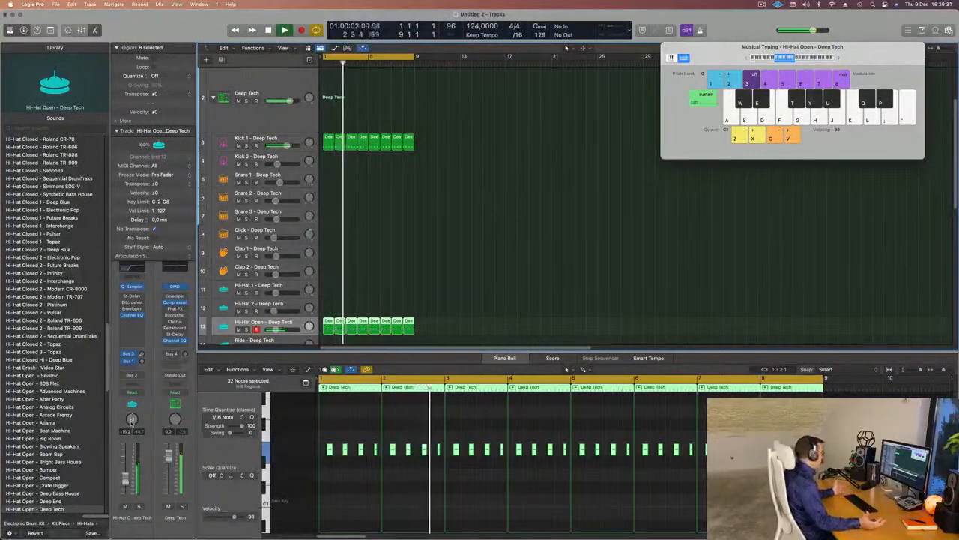
{"action": "key", "text": "Return"}
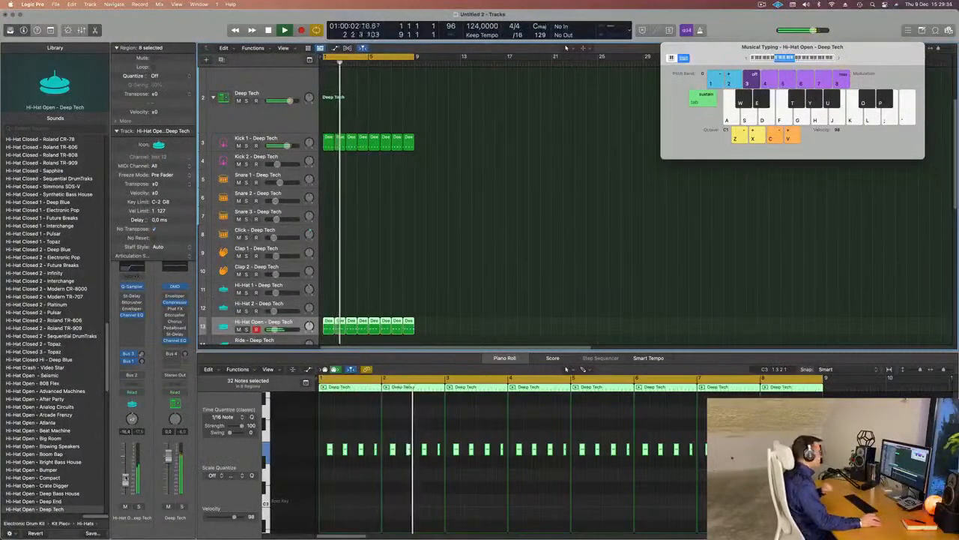
Copy the first Hi-Hat Open region to the Clap 1 track and reduce it to a single note at the start of bar 1.
{"action": "scroll", "coordinate": [452, 285], "scroll_direction": "down", "scroll_amount": 1}
{"action": "scroll", "coordinate": [453, 286], "scroll_direction": "down", "scroll_amount": 5}
{"action": "key", "text": "space"}
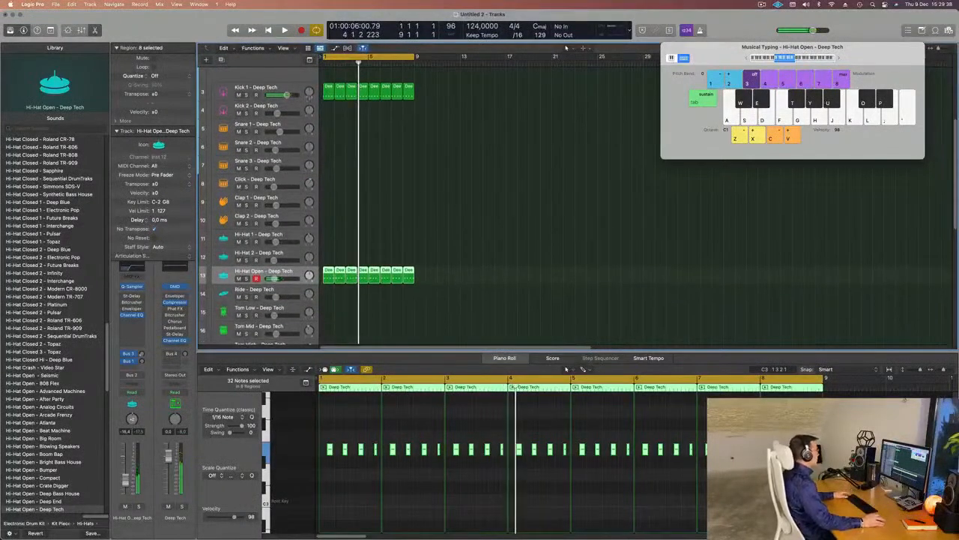
{"action": "left_click_drag", "start_coordinate": [329, 274], "coordinate": [324, 203]}
{"action": "left_click_drag", "start_coordinate": [366, 431], "coordinate": [337, 466]}
{"action": "left_click", "coordinate": [322, 448]}
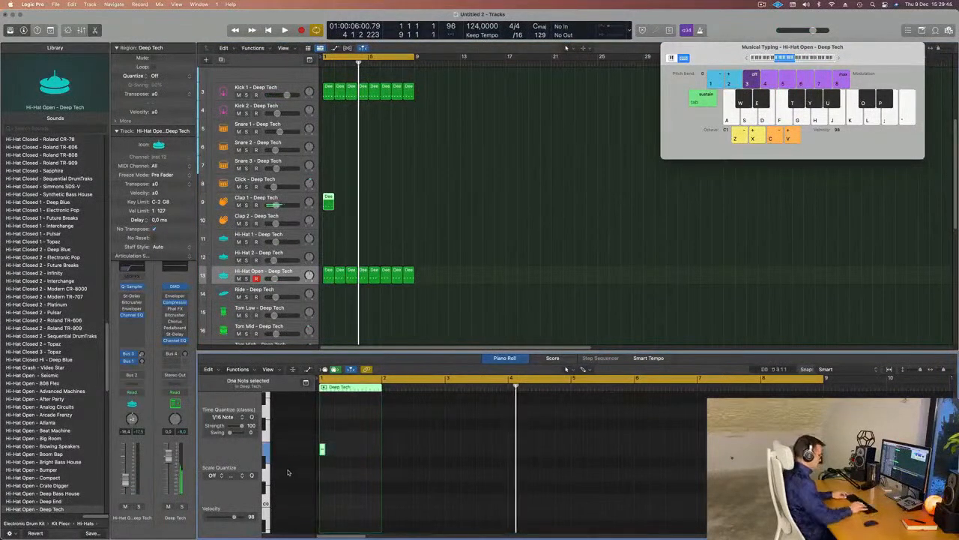
Select the Clap 1 track and raise its Bus 1 delay send while listening to the clap.
{"action": "key", "text": "space"}
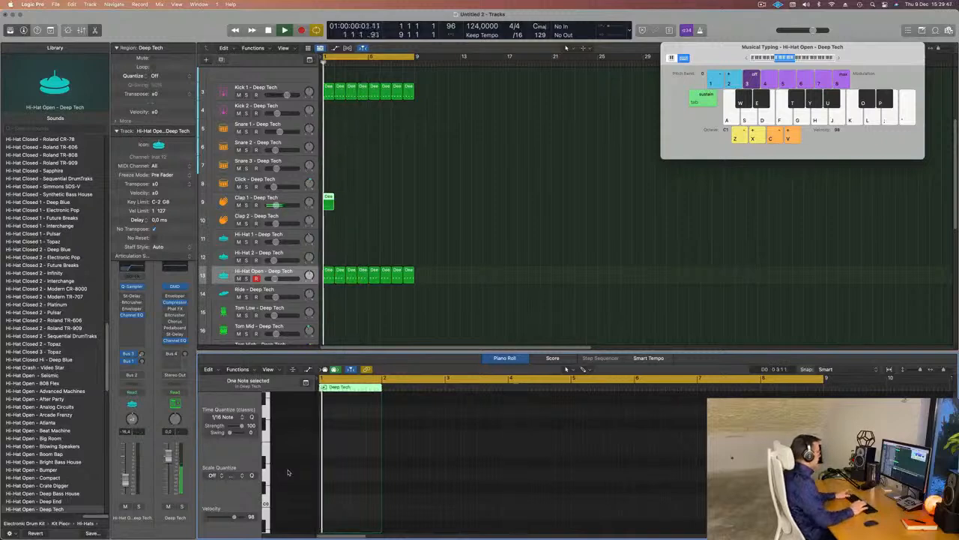
{"action": "left_click", "coordinate": [221, 202]}
{"action": "key", "text": "space"}
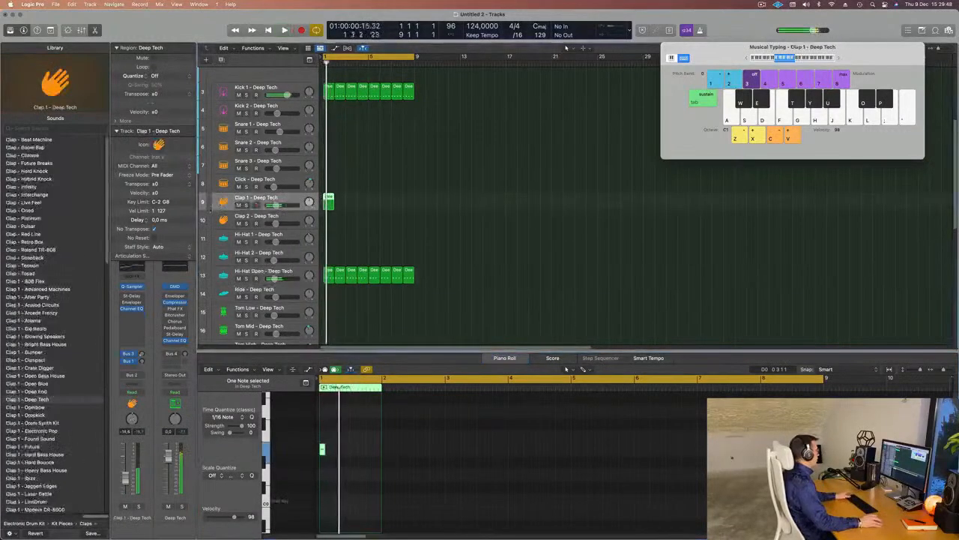
{"action": "key", "text": "space"}
{"action": "left_click", "coordinate": [142, 361]}
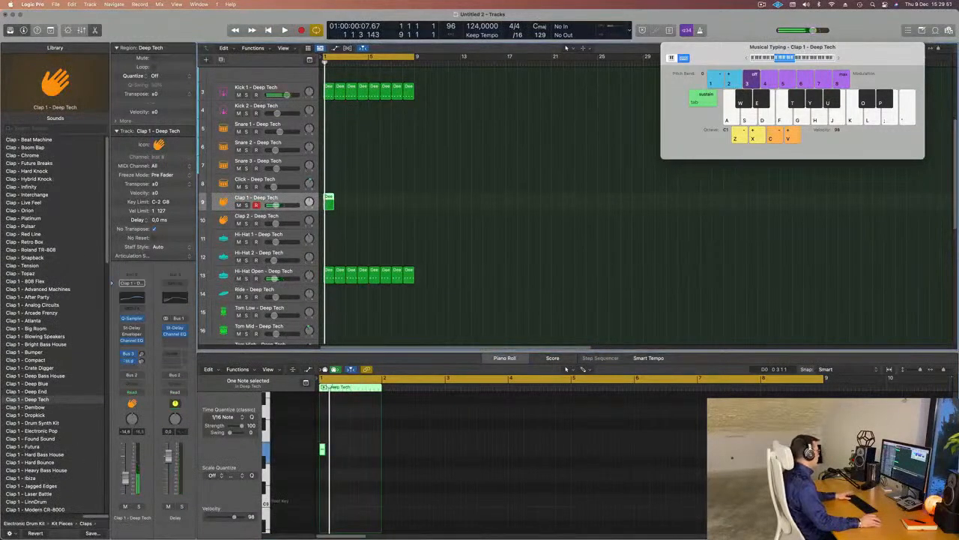
{"action": "key", "text": "space"}
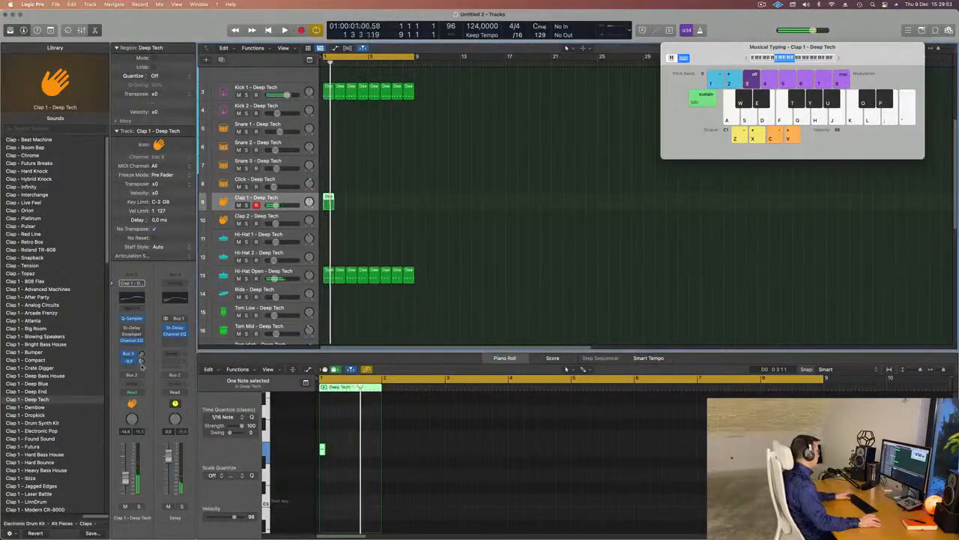
Repeat the one-bar Clap 1 region seven times so that the clap fills bars 1 to 8.
{"action": "left_click_drag", "start_coordinate": [392, 188], "coordinate": [330, 219]}
{"action": "key", "text": "super+r"}
{"action": "key", "text": "super+r"}
{"action": "key", "text": "super+r"}
{"action": "key", "text": "super+r"}
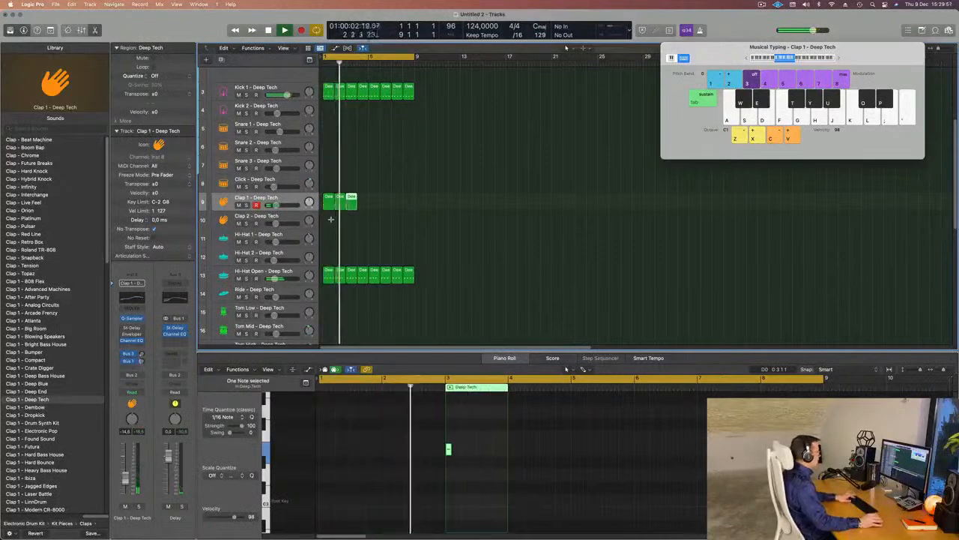
{"action": "key", "text": "super+r"}
{"action": "key", "text": "super+r"}
Select the Clap 1 track with all its regions, set its volume to -17.8 dB while listening, and reduce the height of the tracks.
{"action": "left_click", "coordinate": [463, 180]}
{"action": "key", "text": "Return"}
{"action": "left_click", "coordinate": [262, 198]}
{"action": "key", "text": "Return"}
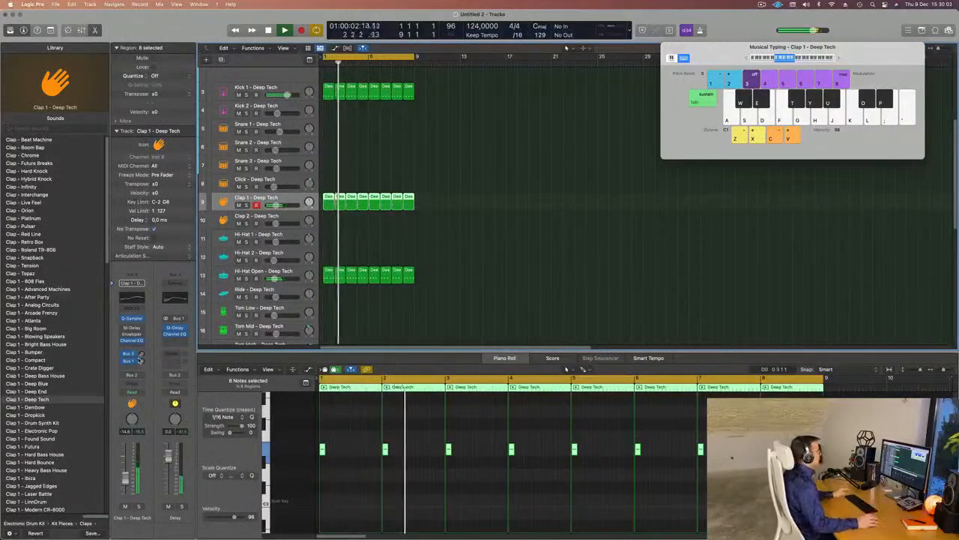
{"action": "key", "text": "super+Up"}
{"action": "key", "text": "space"}
{"action": "key", "text": "space"}
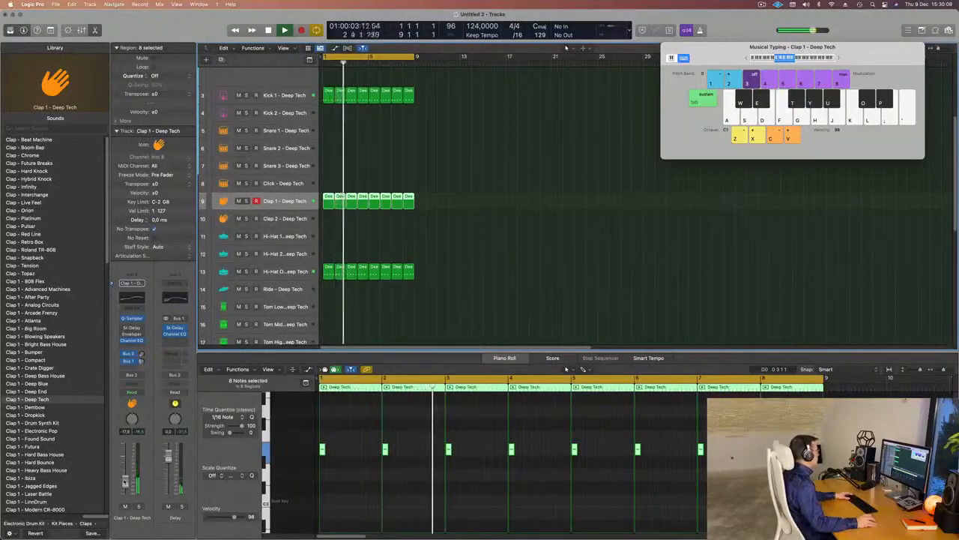
Copy the first Clap 1 region to the Block track at bar 1.
{"action": "left_click", "coordinate": [417, 234]}
{"action": "scroll", "coordinate": [416, 233], "scroll_direction": "down", "scroll_amount": 3}
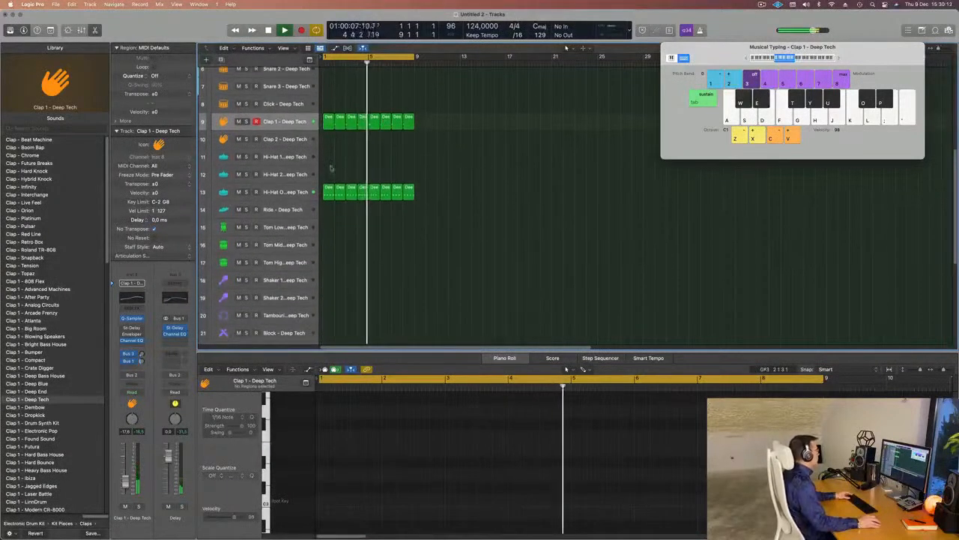
{"action": "left_click", "coordinate": [326, 193]}
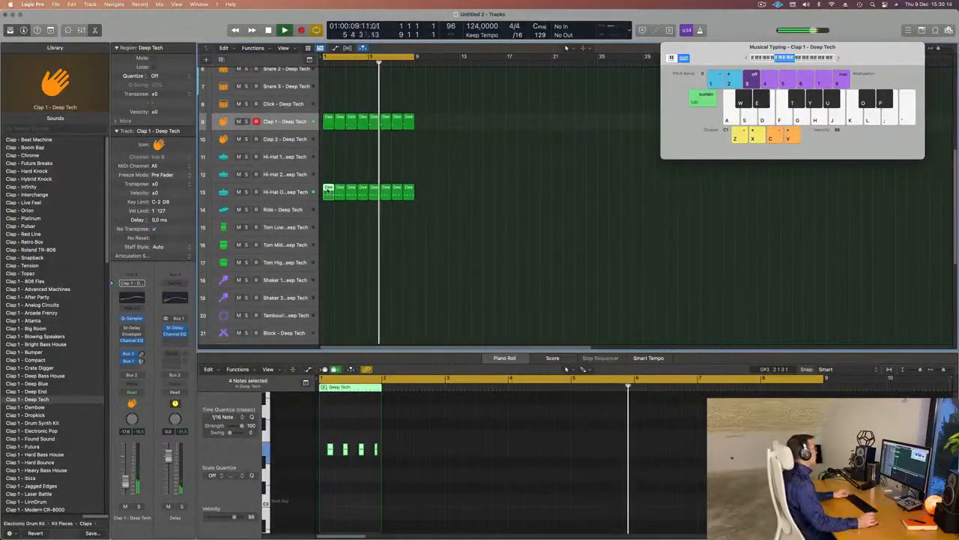
{"action": "scroll", "coordinate": [338, 225], "scroll_direction": "down", "scroll_amount": 3}
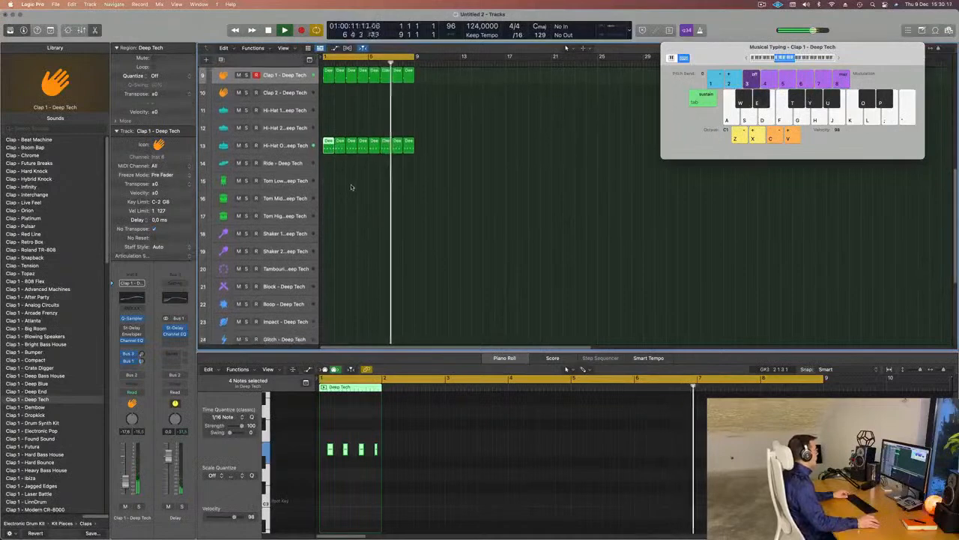
{"action": "scroll", "coordinate": [368, 196], "scroll_direction": "down", "scroll_amount": 2}
{"action": "scroll", "coordinate": [368, 196], "scroll_direction": "up", "scroll_amount": 2}
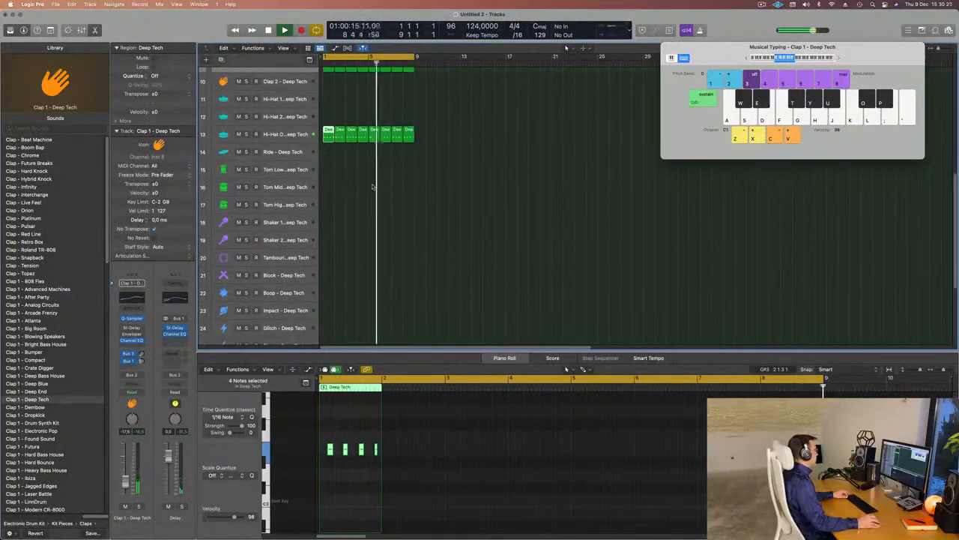
{"action": "scroll", "coordinate": [367, 180], "scroll_direction": "up", "scroll_amount": 1}
{"action": "scroll", "coordinate": [367, 178], "scroll_direction": "up", "scroll_amount": 2}
{"action": "left_click_drag", "start_coordinate": [327, 114], "coordinate": [330, 328]}
{"action": "key", "text": "space"}
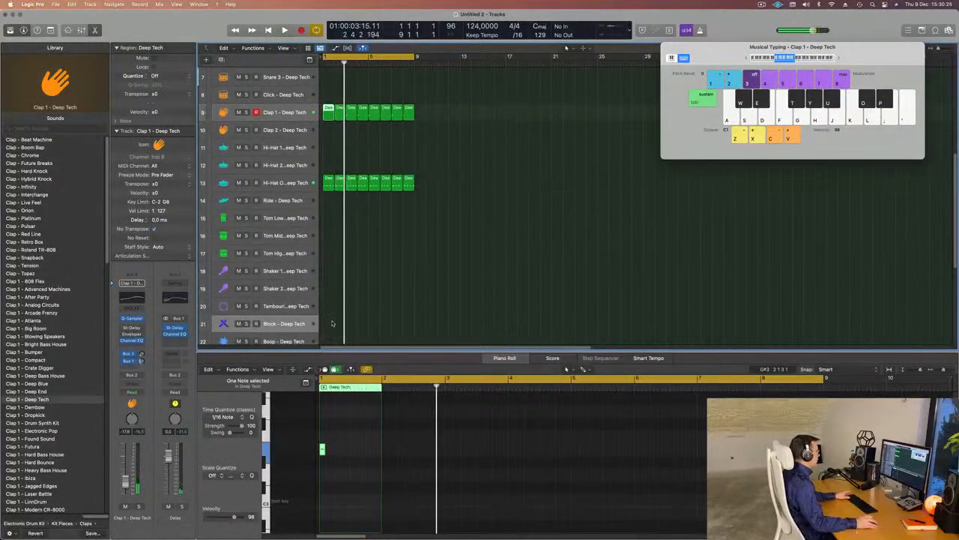
{"action": "left_click_drag", "start_coordinate": [327, 111], "coordinate": [327, 325]}
Select the Block track and move its single note five sixteenth notes later in bar 1.
{"action": "key", "text": "space"}
{"action": "left_click_drag", "start_coordinate": [336, 435], "coordinate": [313, 471]}
{"action": "key", "text": "space"}
{"action": "key", "text": "space"}
{"action": "left_click", "coordinate": [285, 326]}
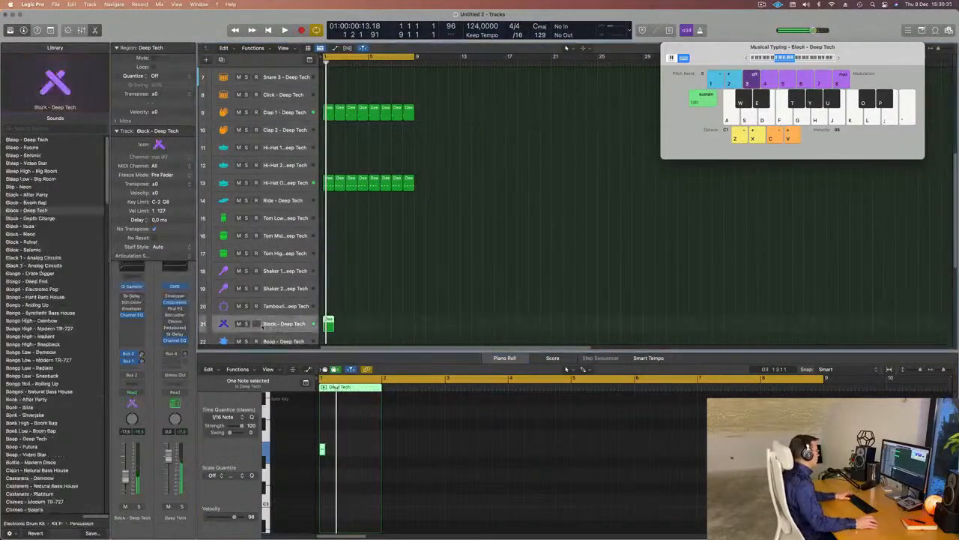
{"action": "key", "text": "space"}
{"action": "left_click_drag", "start_coordinate": [344, 441], "coordinate": [311, 458]}
{"action": "key", "text": "space"}
{"action": "key", "text": "space"}
{"action": "key", "text": "alt+Right"}
{"action": "key", "text": "alt+Right"}
{"action": "key", "text": "alt+Right"}
{"action": "key", "text": "alt+Right"}
{"action": "key", "text": "alt+Right"}
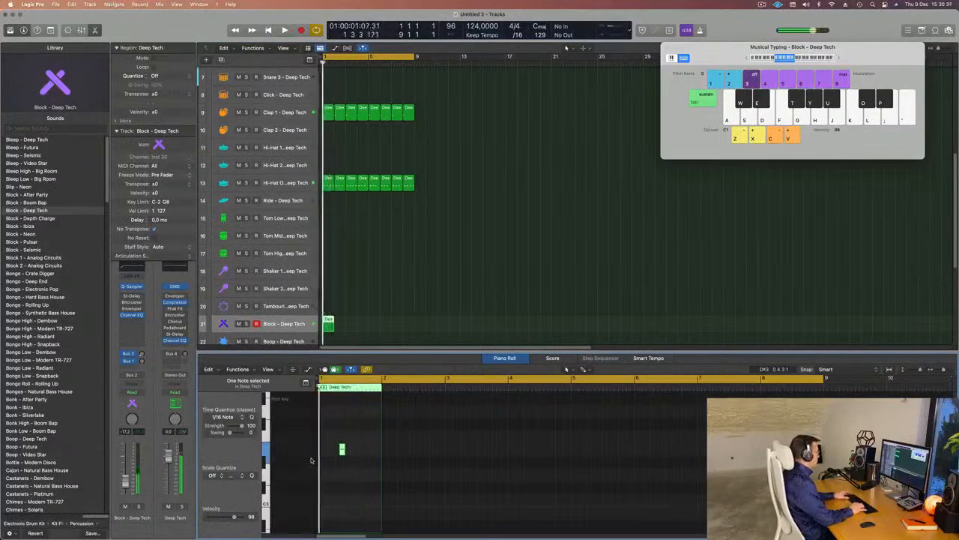
Duplicate the Block note within bar 1 and place the copy two sixteenth notes after the first one.
{"action": "scroll", "coordinate": [347, 464], "scroll_direction": "up", "scroll_amount": 3}
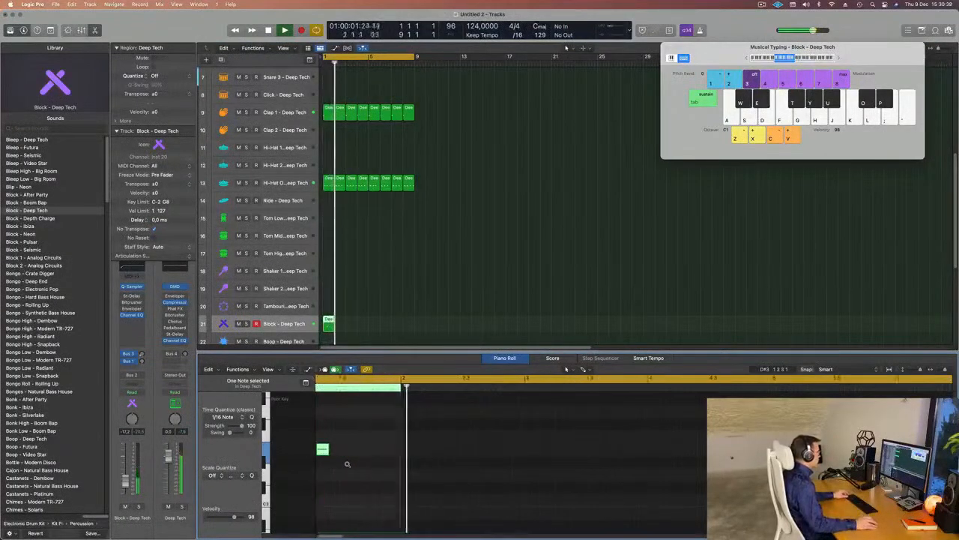
{"action": "key", "text": "super+space"}
{"action": "scroll", "coordinate": [350, 461], "scroll_direction": "left", "scroll_amount": 2}
{"action": "left_click", "coordinate": [448, 242]}
{"action": "key", "text": "space"}
{"action": "key", "text": "space"}
{"action": "left_click", "coordinate": [335, 323]}
{"action": "left_click", "coordinate": [365, 449]}
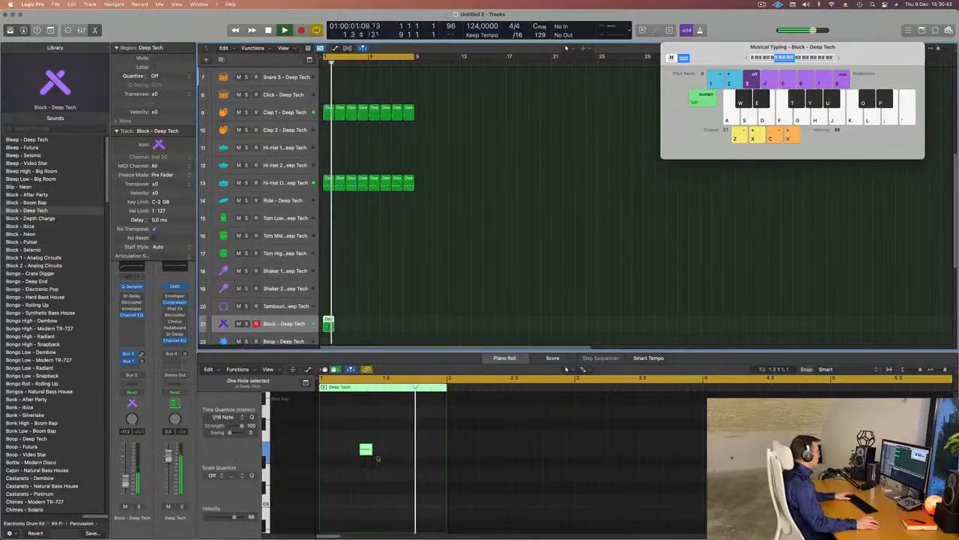
{"action": "left_click_drag", "start_coordinate": [365, 450], "coordinate": [397, 453]}
{"action": "key", "text": "space"}
{"action": "scroll", "coordinate": [392, 469], "scroll_direction": "left", "scroll_amount": 4}
{"action": "key", "text": "space"}
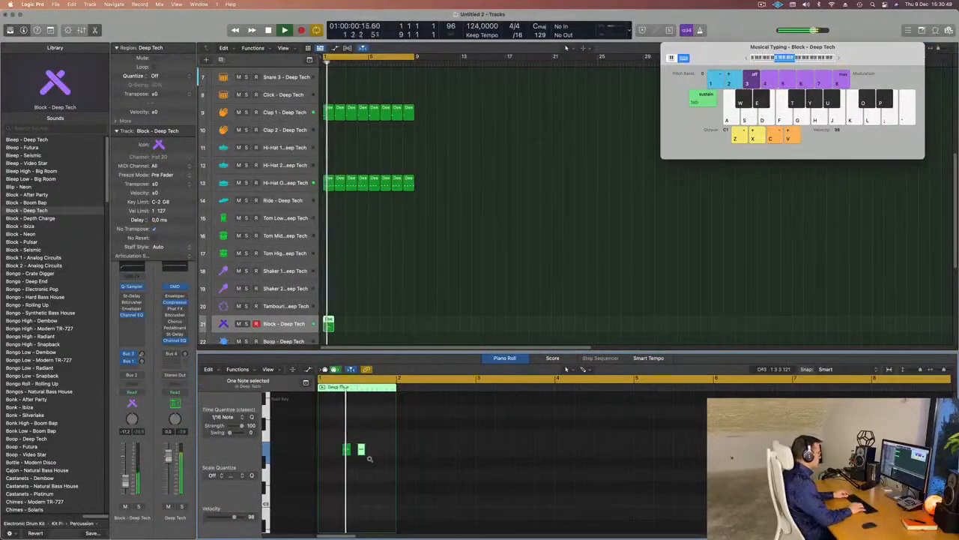
{"action": "left_click", "coordinate": [297, 323]}
{"action": "key", "text": "space"}
{"action": "key", "text": "space"}
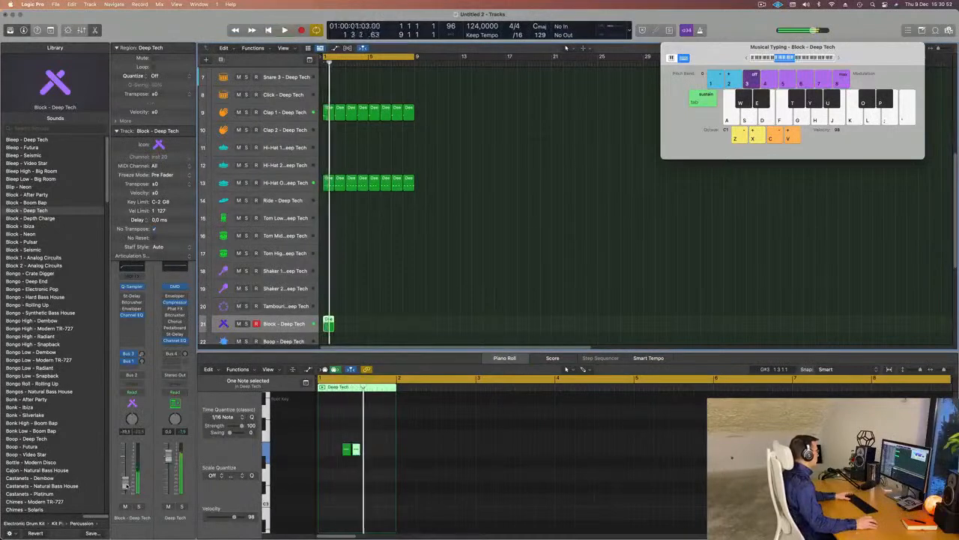
Transpose the two Block notes and set the Block track's volume to -19.5 dB while listening.
{"action": "left_click_drag", "start_coordinate": [374, 438], "coordinate": [337, 453]}
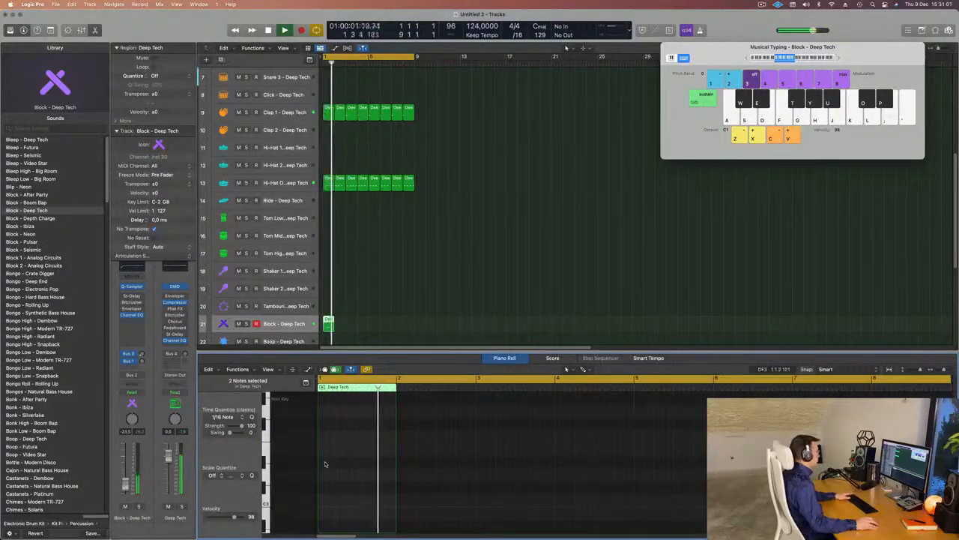
{"action": "scroll", "coordinate": [347, 465], "scroll_direction": "down", "scroll_amount": 5}
{"action": "left_click_drag", "start_coordinate": [366, 460], "coordinate": [343, 493]}
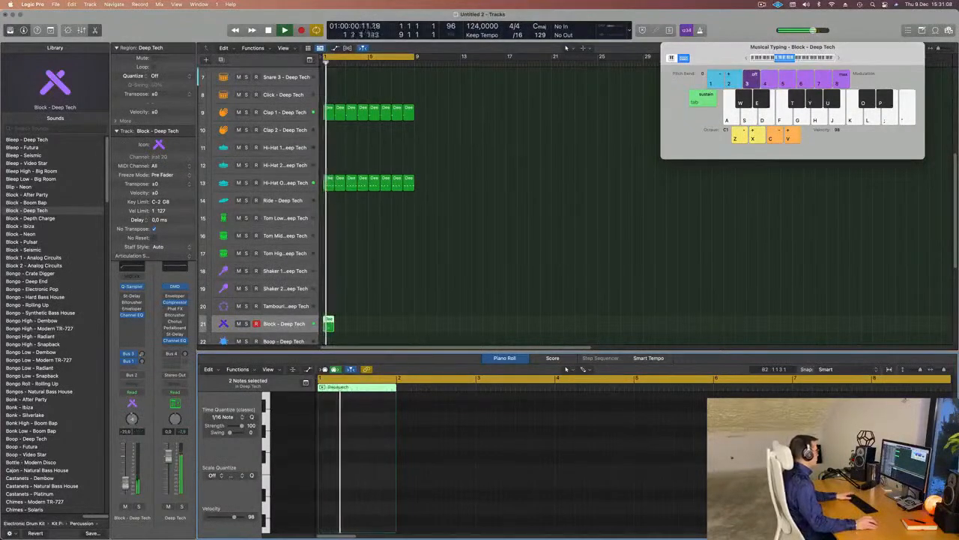
Repeat the one-bar Block region seven times so that the pattern fills bars 1 to 8.
{"action": "left_click_drag", "start_coordinate": [375, 312], "coordinate": [325, 329]}
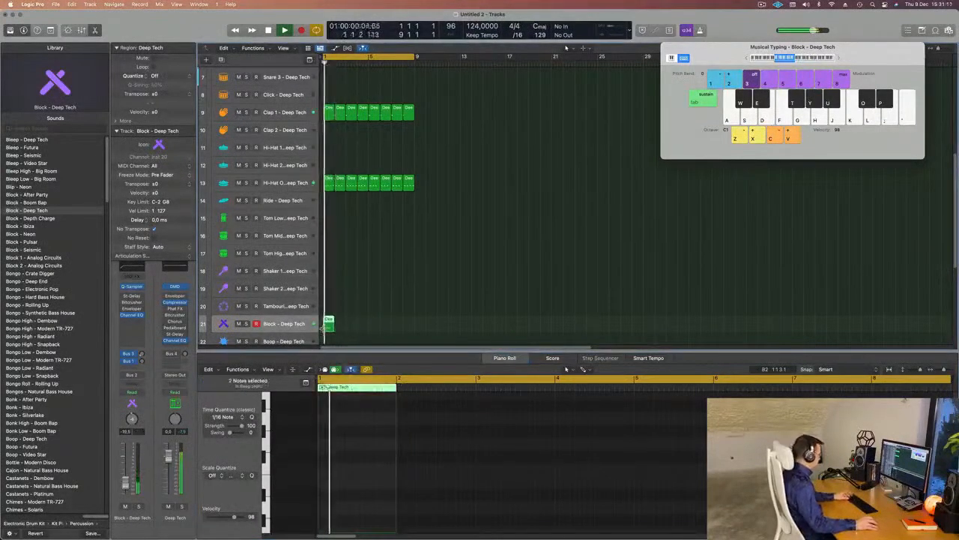
{"action": "key", "text": "super+r"}
{"action": "key", "text": "super+r"}
{"action": "key", "text": "super+r"}
{"action": "key", "text": "super+r"}
{"action": "key", "text": "super+r"}
{"action": "key", "text": "super+r"}
{"action": "key", "text": "super+r"}
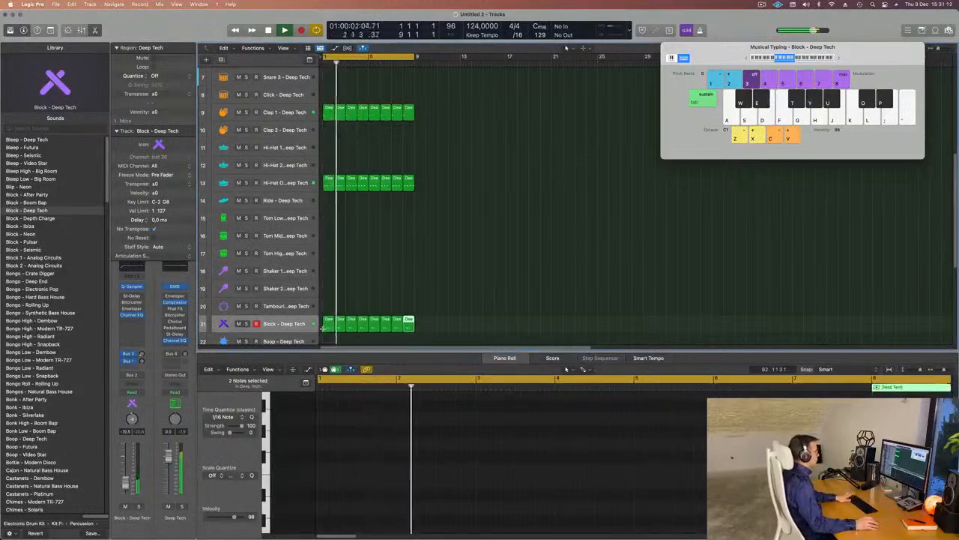
{"action": "key", "text": "super+z"}
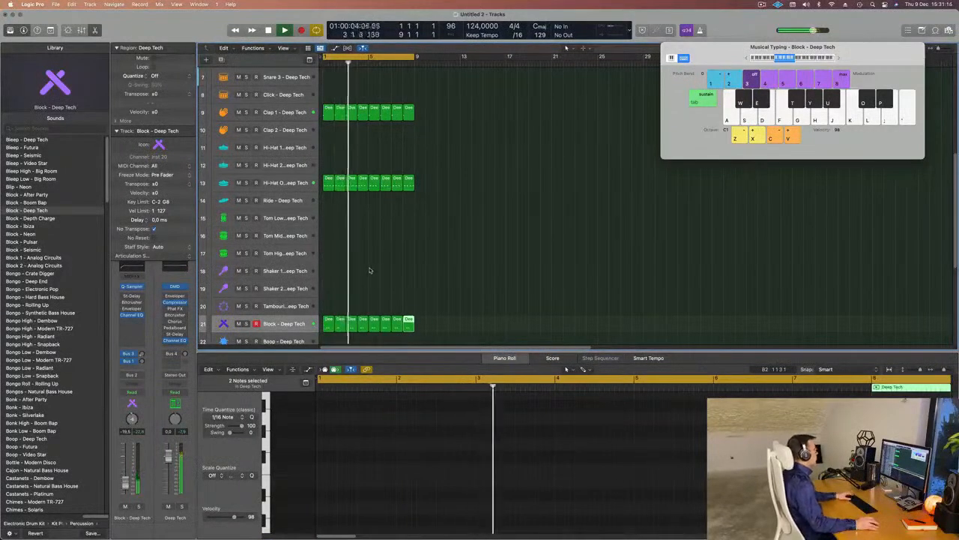
Copy the first Hi-Hat Open region to the Shaker 2 track at bar 1 and rework its one-bar note pattern.
{"action": "scroll", "coordinate": [369, 270], "scroll_direction": "up", "scroll_amount": 4}
{"action": "scroll", "coordinate": [357, 283], "scroll_direction": "down", "scroll_amount": 6}
{"action": "left_click_drag", "start_coordinate": [326, 146], "coordinate": [327, 252]}
{"action": "left_click_drag", "start_coordinate": [328, 439], "coordinate": [399, 470]}
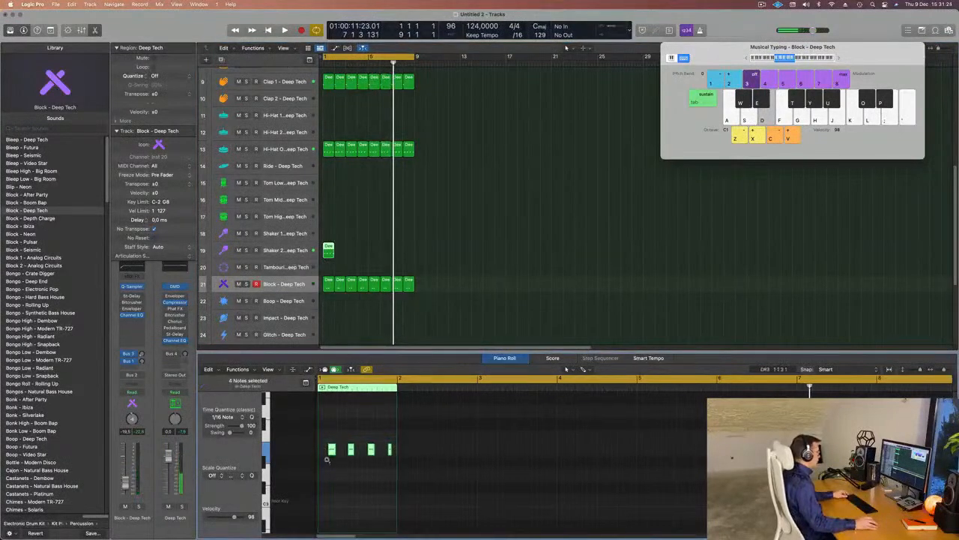
{"action": "scroll", "coordinate": [327, 460], "scroll_direction": "up", "scroll_amount": 5}
{"action": "mouse_move", "coordinate": [363, 450]}
{"action": "left_mouse_down"}
{"action": "mouse_move", "coordinate": [325, 451]}
{"action": "mouse_move", "coordinate": [362, 461]}
{"action": "left_mouse_up"}
Repeat the one-bar Shaker 2 region seven times so that the pattern fills bars 1 to 8.
{"action": "left_click_drag", "start_coordinate": [348, 242], "coordinate": [308, 267]}
{"action": "key", "text": "super+r"}
{"action": "key", "text": "super+r"}
{"action": "key", "text": "super+r"}
{"action": "key", "text": "super+r"}
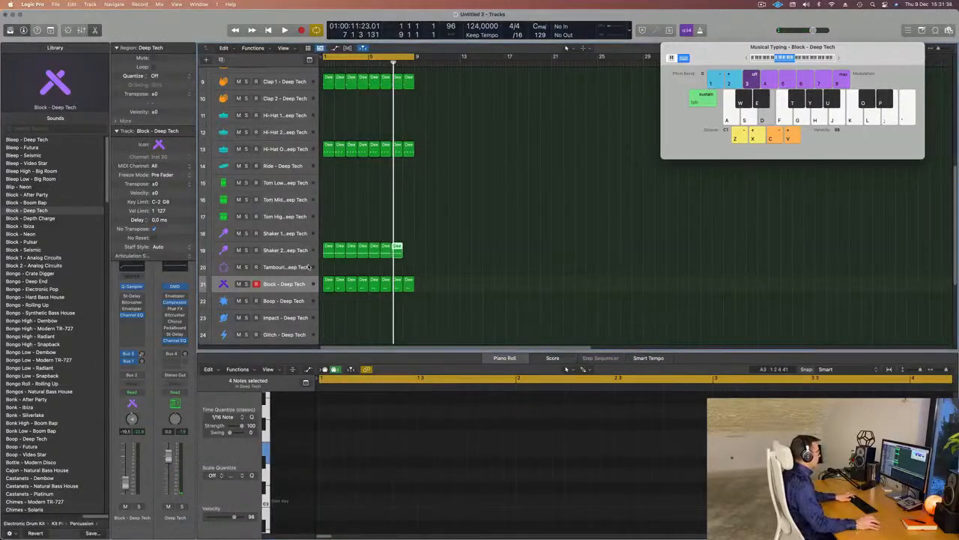
{"action": "key", "text": "super+r"}
Enable the Stereo Delay on the Shaker 2 track and load its Dual 1/16 Slap preset during playback.
{"action": "key", "text": "space"}
{"action": "left_click", "coordinate": [289, 251]}
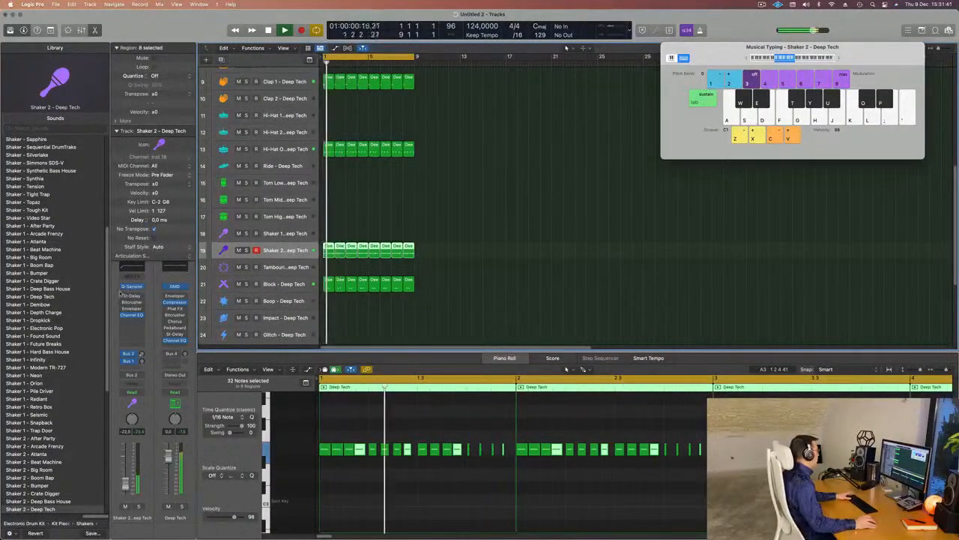
{"action": "left_click", "coordinate": [139, 296]}
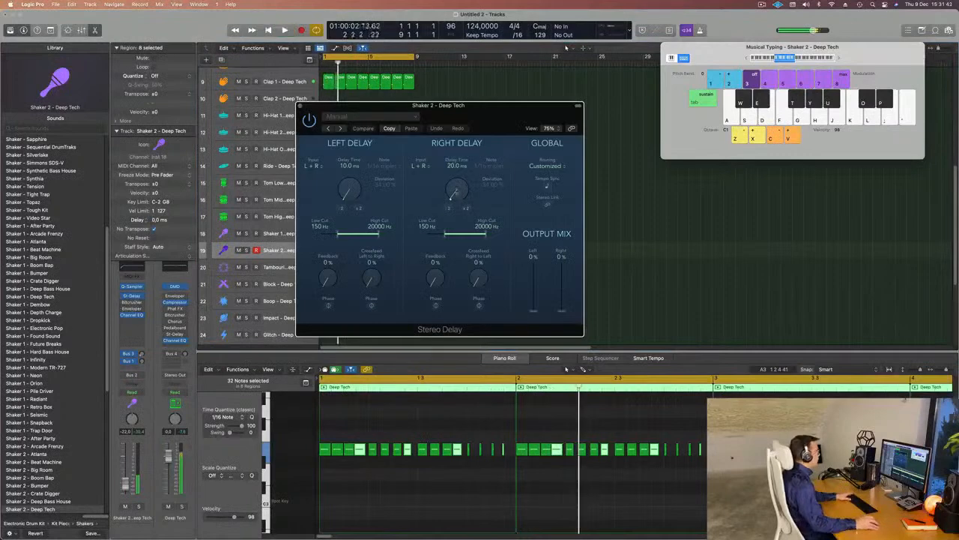
{"action": "left_click", "coordinate": [384, 118]}
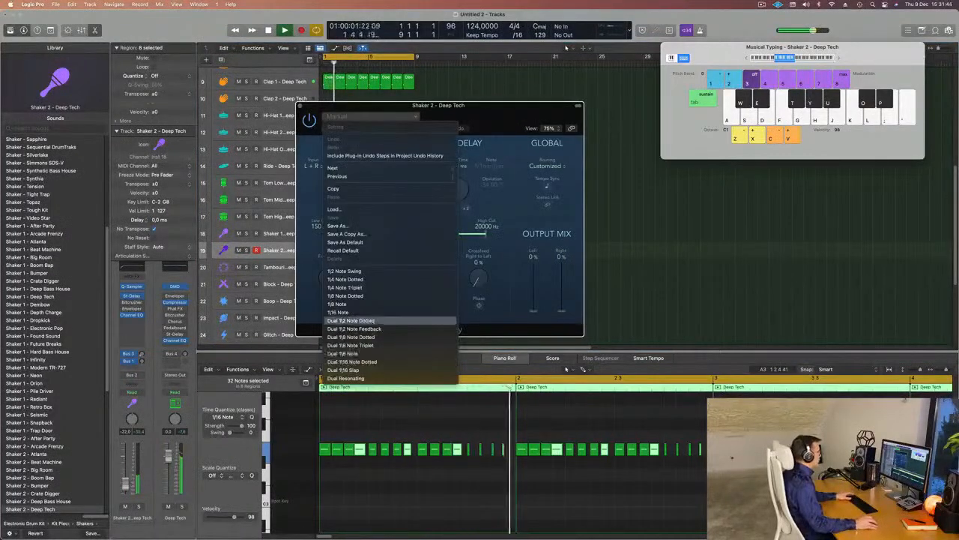
{"action": "left_click", "coordinate": [383, 370]}
{"action": "left_click_drag", "start_coordinate": [458, 127], "coordinate": [454, 161]}
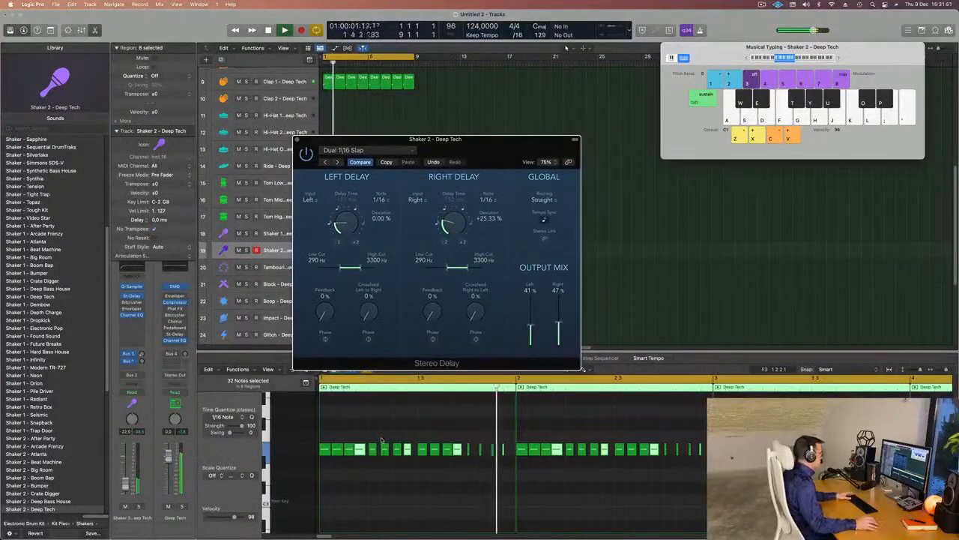
{"action": "left_click_drag", "start_coordinate": [489, 155], "coordinate": [543, 125]}
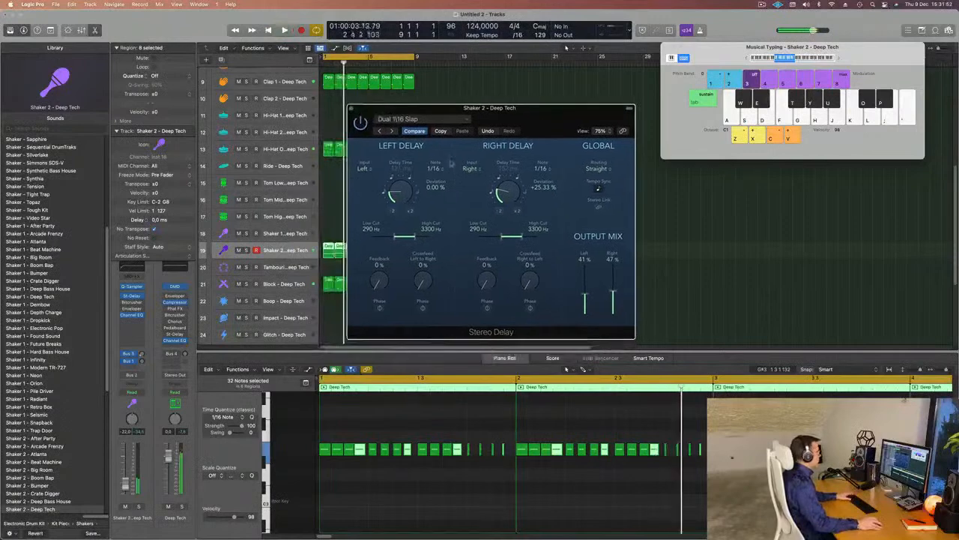
Set the delay's deviation to +3.67% left and -1.33% right, its output mix to 38% and 39%, and Shaker 2's volume to -25 dB.
{"action": "left_click_drag", "start_coordinate": [401, 193], "coordinate": [414, 164]}
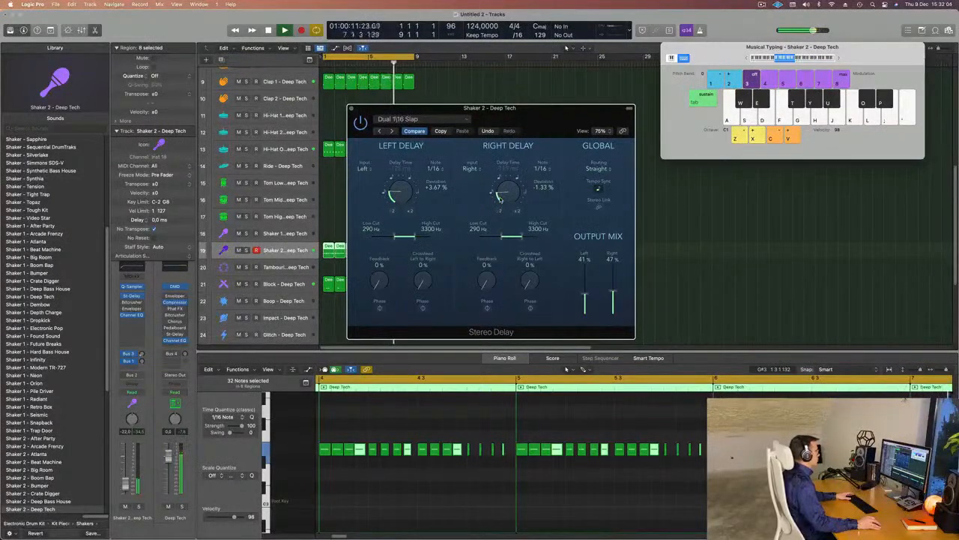
{"action": "left_click_drag", "start_coordinate": [608, 279], "coordinate": [616, 254]}
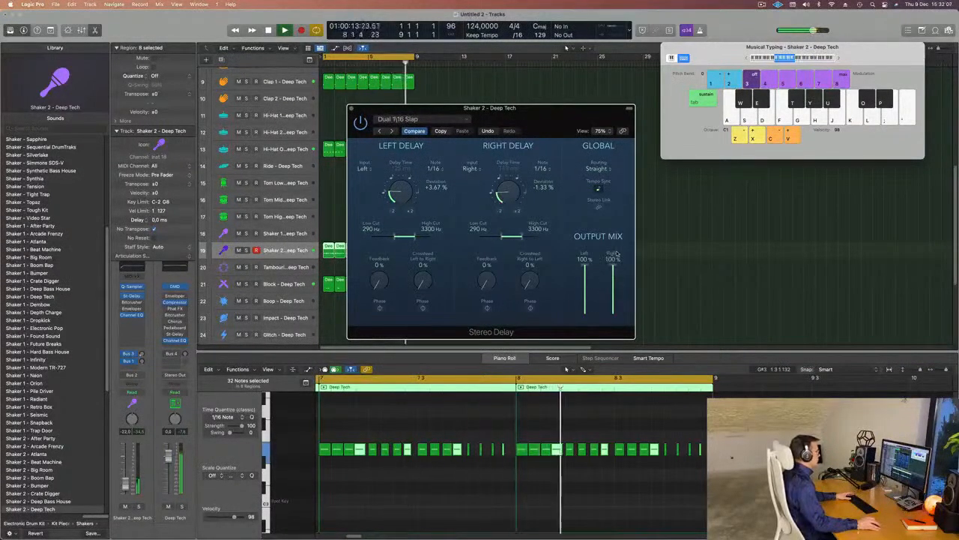
{"action": "left_click_drag", "start_coordinate": [614, 290], "coordinate": [588, 299]}
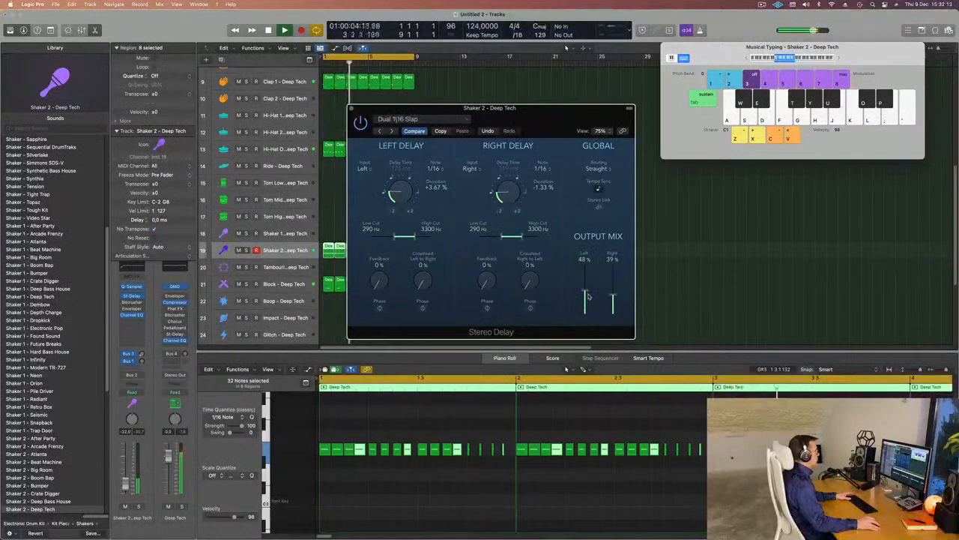
{"action": "left_click_drag", "start_coordinate": [557, 123], "coordinate": [547, 117]}
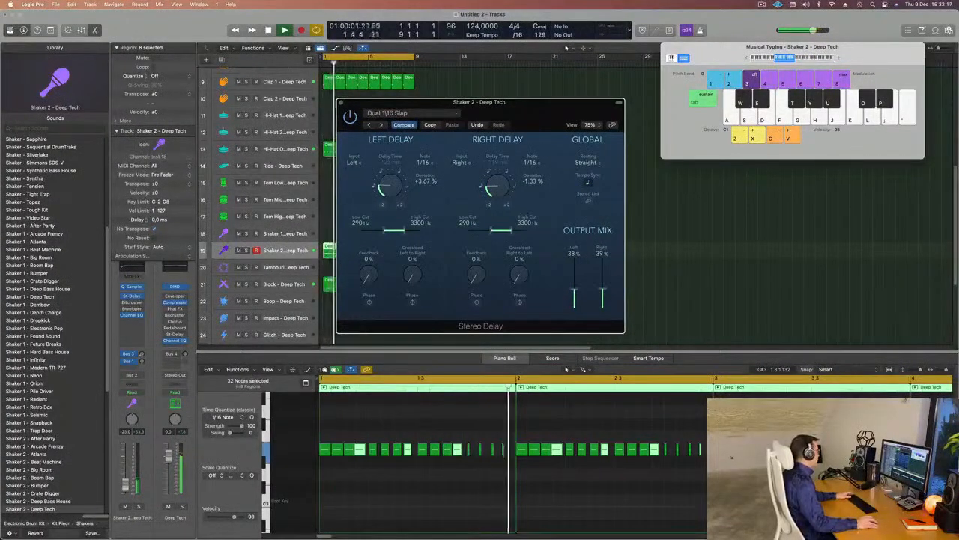
{"action": "left_click_drag", "start_coordinate": [125, 484], "coordinate": [125, 486]}
{"action": "key", "text": "Return"}
Insert a stereo Compressor on the Shaker 2 track, side-chain it to Kick 1 and set its threshold to about -24.5 dB.
{"action": "left_click", "coordinate": [133, 322]}
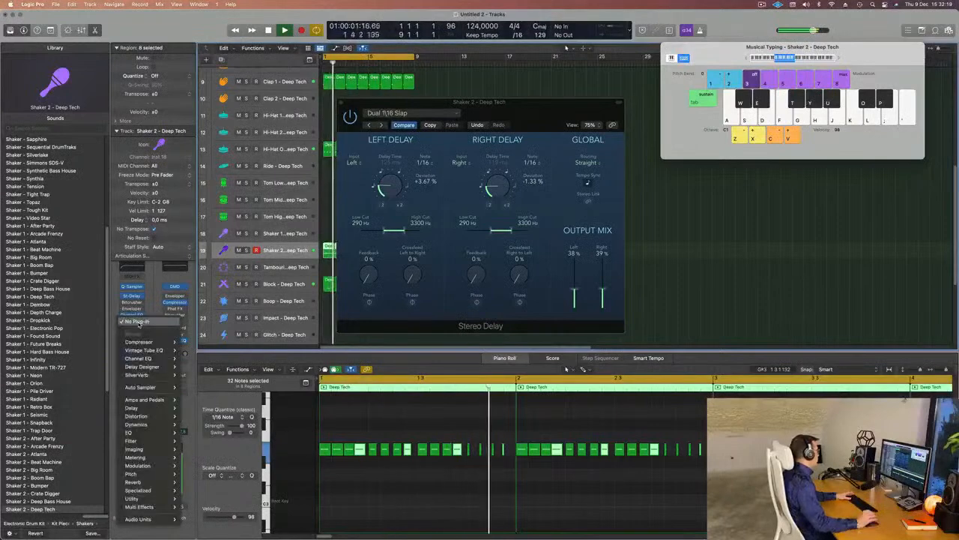
{"action": "mouse_move", "coordinate": [149, 344]}
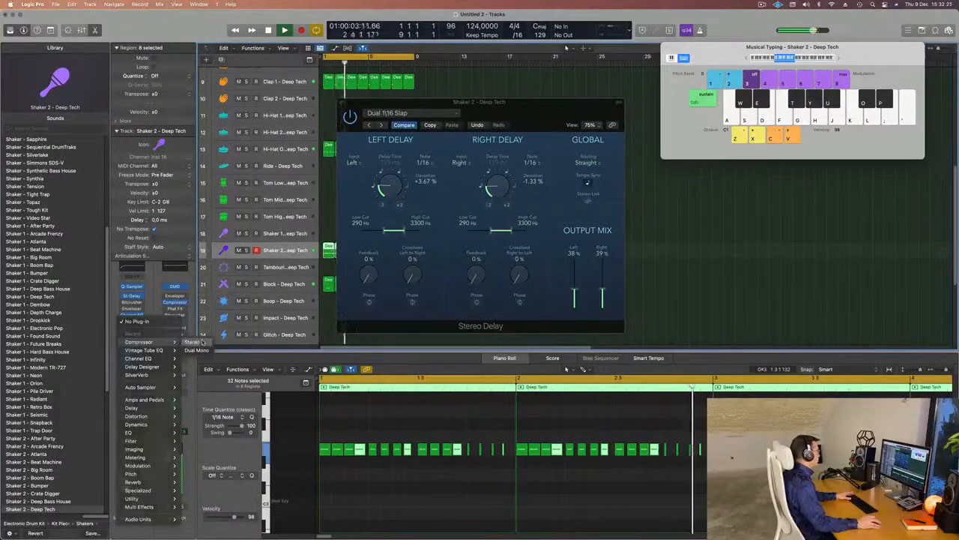
{"action": "left_click", "coordinate": [202, 341]}
{"action": "left_click", "coordinate": [718, 116]}
{"action": "mouse_move", "coordinate": [720, 138]}
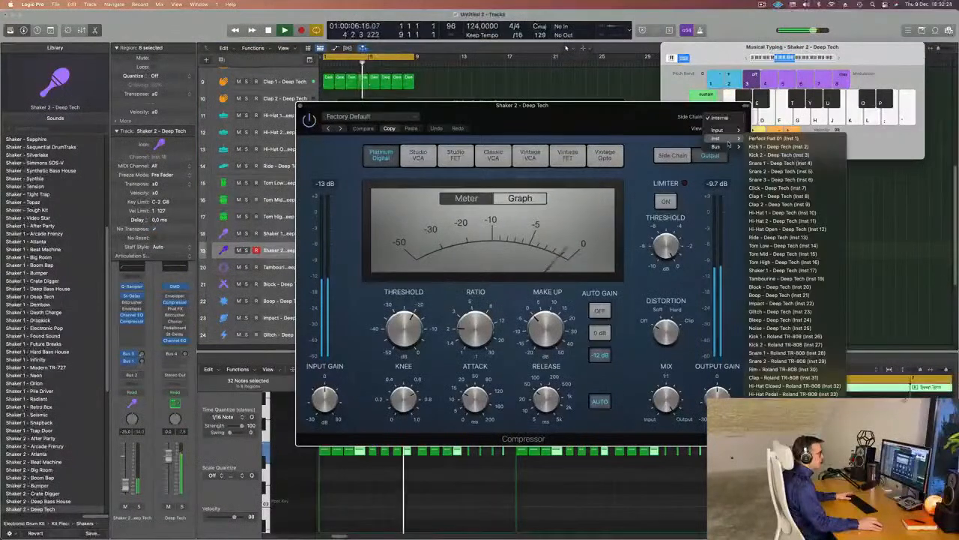
{"action": "left_click", "coordinate": [772, 147]}
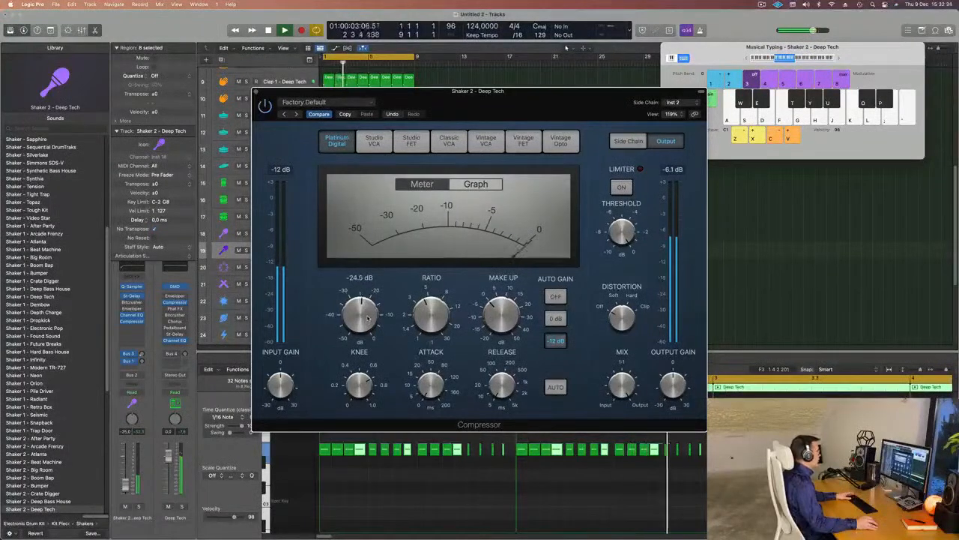
{"action": "left_click", "coordinate": [256, 92]}
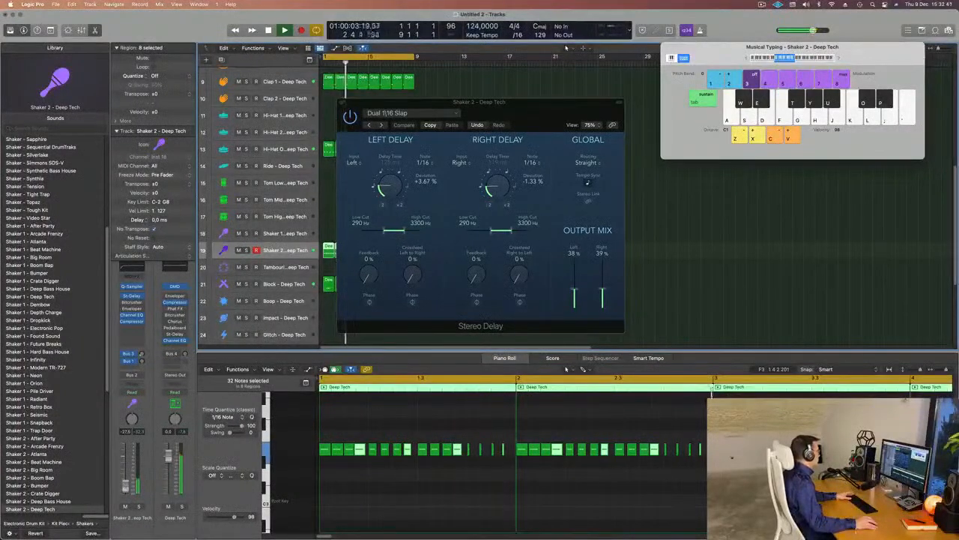
Lower the Shaker 2 track's volume to -29 dB and review its notes across the regions.
{"action": "left_click", "coordinate": [383, 483]}
{"action": "key", "text": "space"}
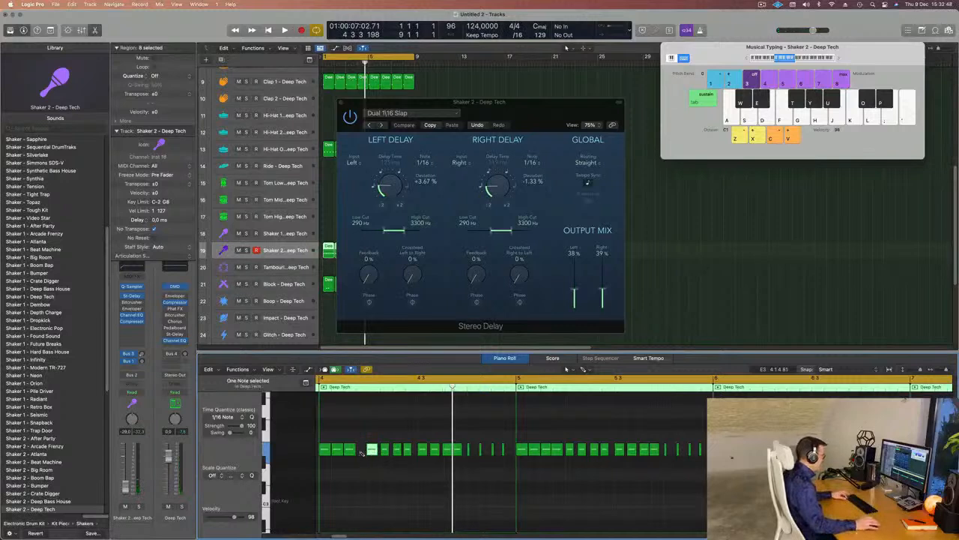
{"action": "key", "text": "super+a"}
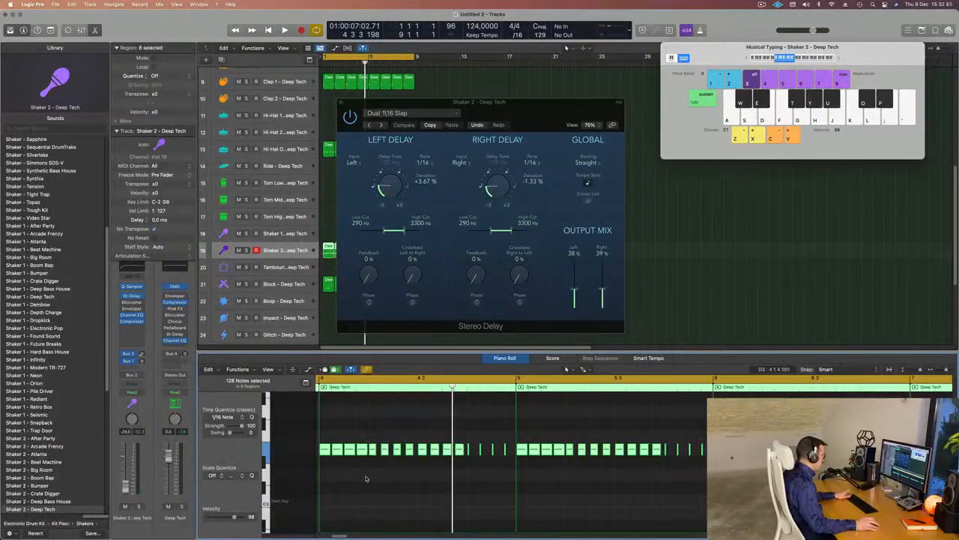
{"action": "left_click", "coordinate": [366, 479]}
{"action": "key", "text": "space"}
{"action": "key", "text": "super+Left"}
{"action": "key", "text": "super+Left"}
{"action": "key", "text": "super+Left"}
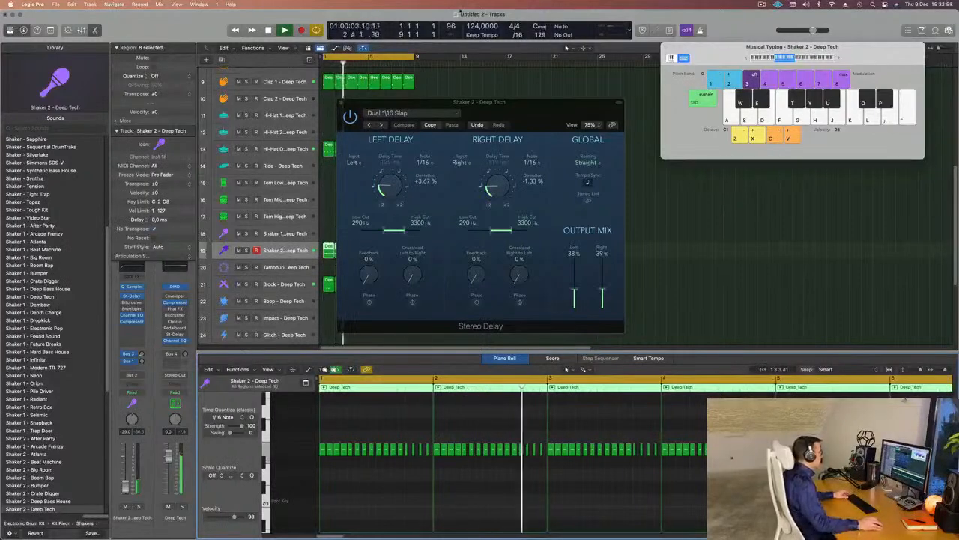
Move the Stereo Delay window clear of the regions, inspect all Shaker 2 notes and replay the loop from bar 1.
{"action": "left_click", "coordinate": [505, 94]}
{"action": "left_click_drag", "start_coordinate": [523, 107], "coordinate": [861, 117]}
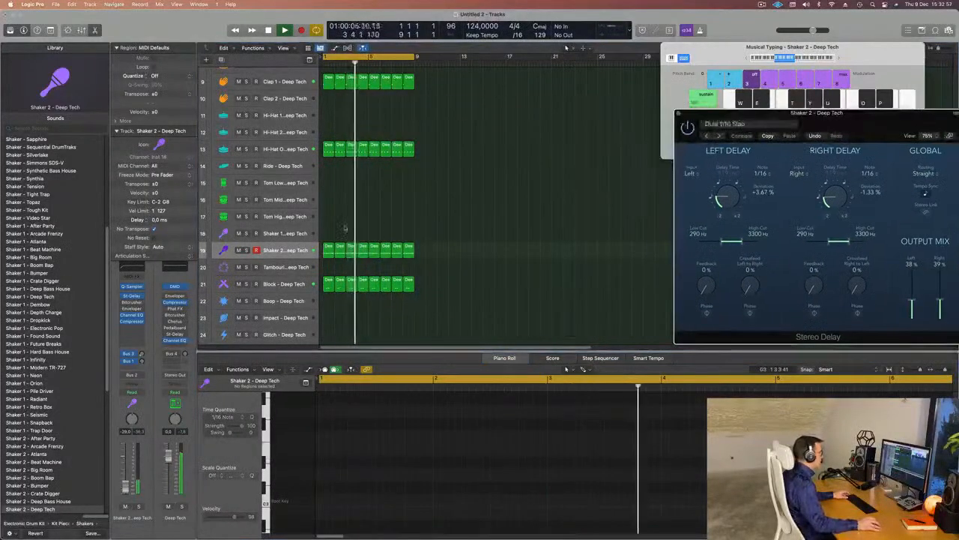
{"action": "key", "text": "super+a"}
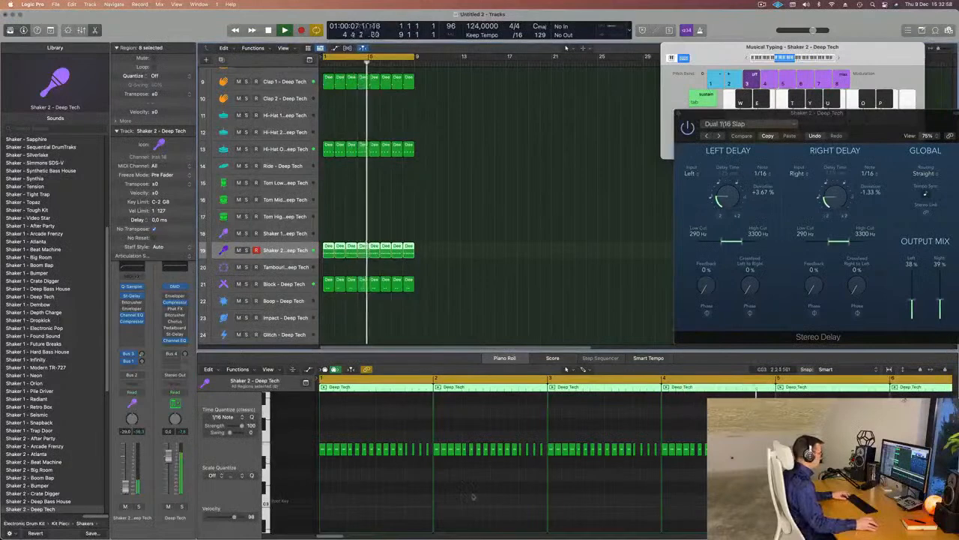
{"action": "left_click", "coordinate": [487, 510]}
{"action": "key", "text": "super+a"}
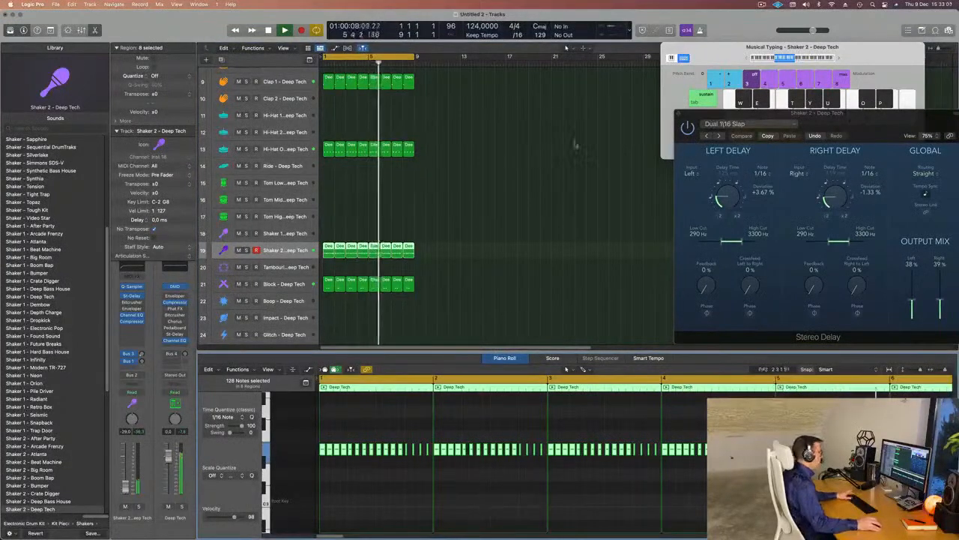
{"action": "left_click", "coordinate": [488, 220]}
{"action": "key", "text": "Return"}
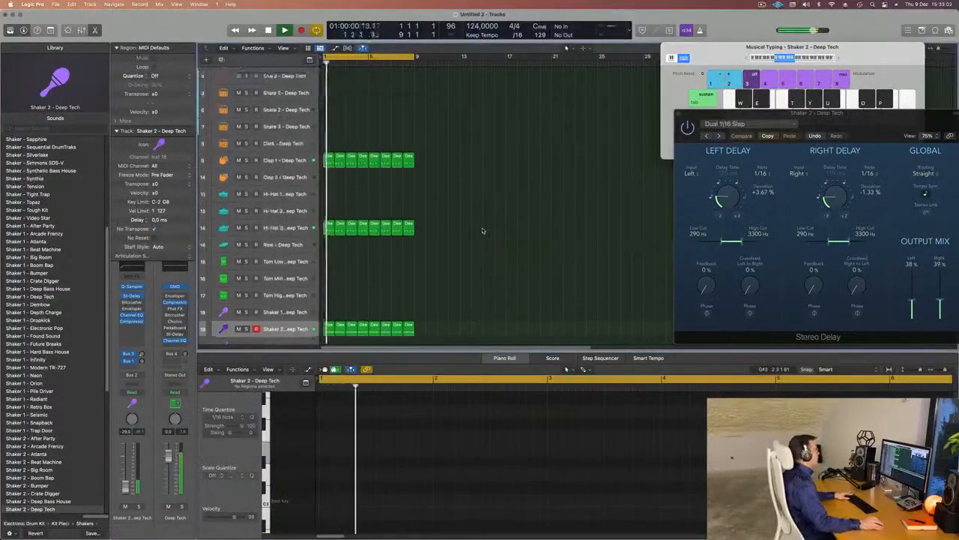
Duplicate the Perfect Pad 01 track and copy its eight-bar chord region onto the new track.
{"action": "scroll", "coordinate": [464, 195], "scroll_direction": "up", "scroll_amount": 5}
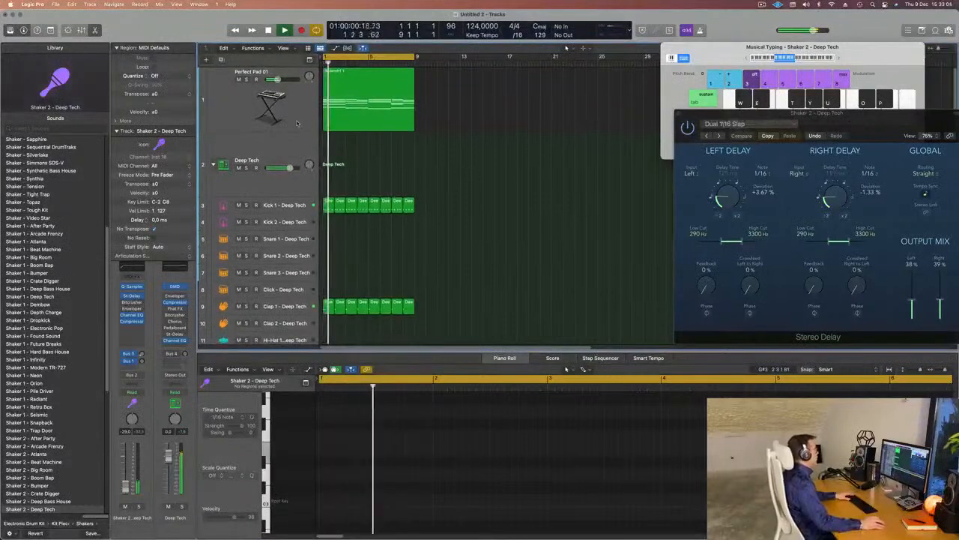
{"action": "left_click", "coordinate": [371, 113]}
{"action": "key", "text": "super+d"}
{"action": "left_click_drag", "start_coordinate": [370, 105], "coordinate": [369, 153]}
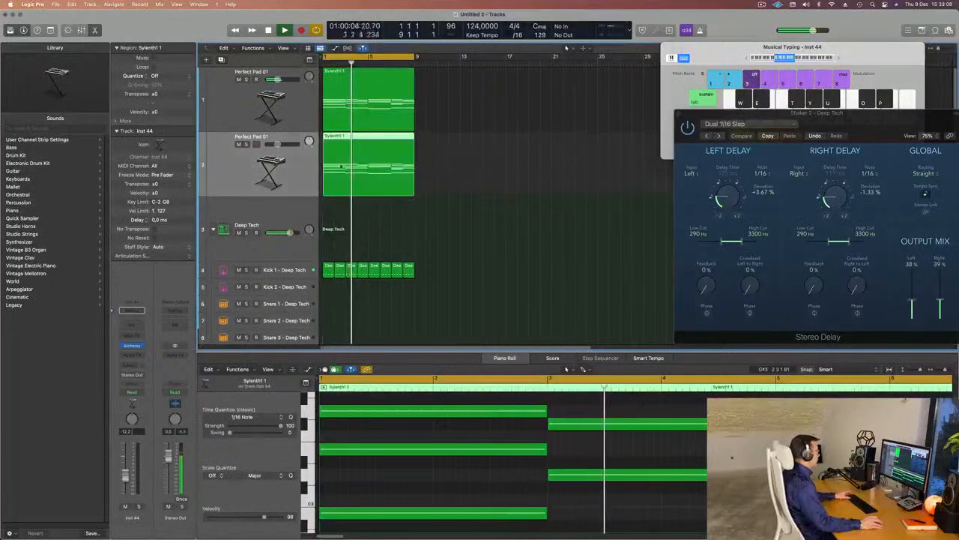
Delete the upper chord notes in the copied pad region, keeping only the four lowest notes as a bass line.
{"action": "key", "text": "Return"}
{"action": "key", "text": "super+Left"}
{"action": "key", "text": "super+Left"}
{"action": "key", "text": "space"}
{"action": "scroll", "coordinate": [400, 462], "scroll_direction": "left", "scroll_amount": 5}
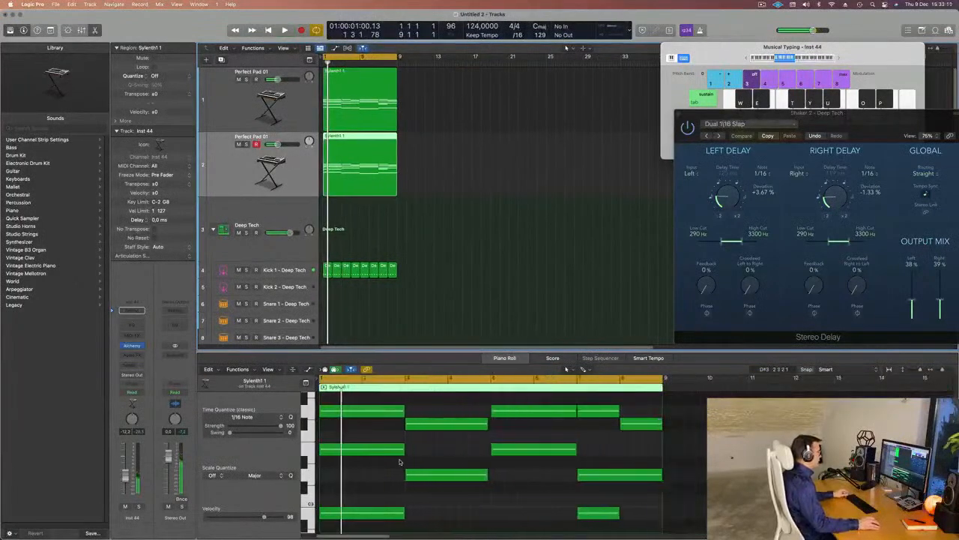
{"action": "scroll", "coordinate": [399, 460], "scroll_direction": "down", "scroll_amount": 8}
{"action": "scroll", "coordinate": [398, 455], "scroll_direction": "down", "scroll_amount": 5}
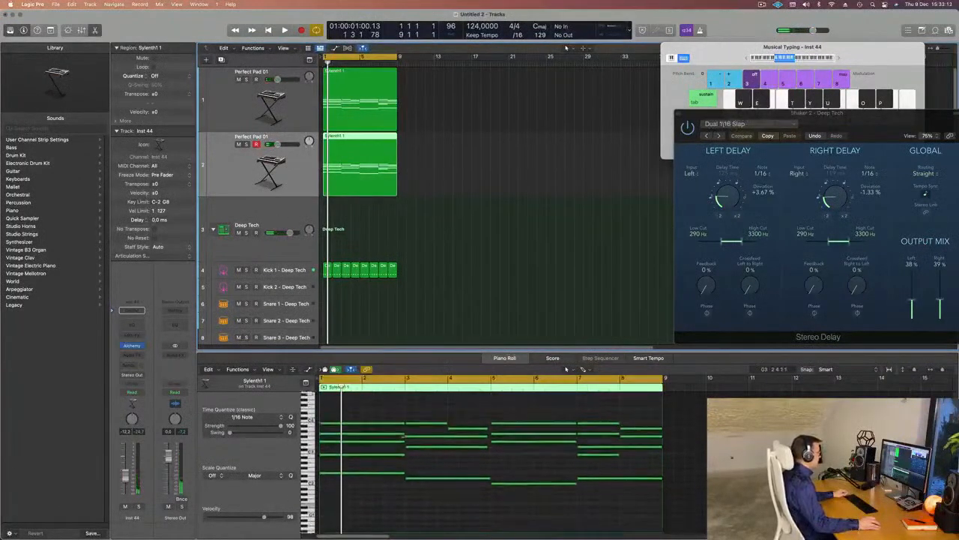
{"action": "left_click_drag", "start_coordinate": [387, 405], "coordinate": [664, 452]}
{"action": "key", "text": "Delete"}
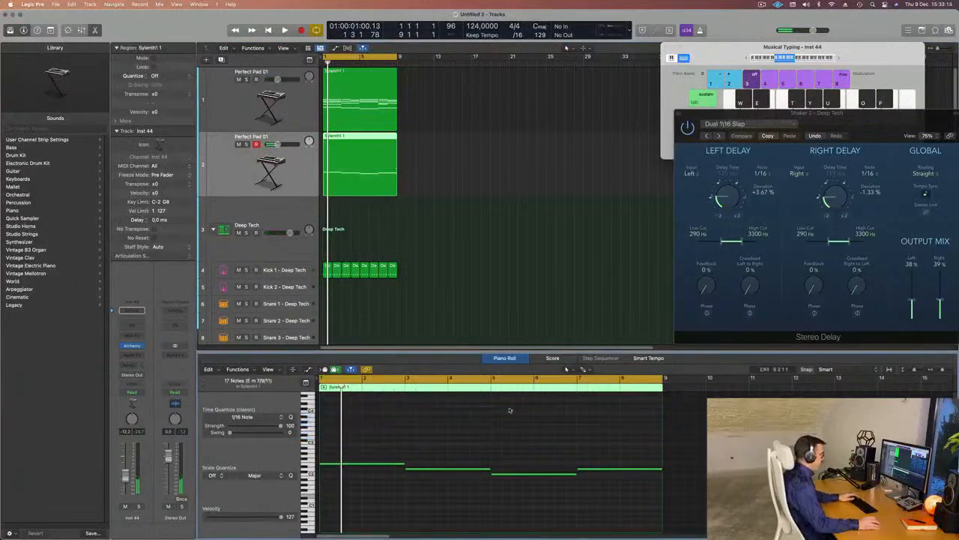
Shorten the four bass notes together to less than one beat each and audition them.
{"action": "left_click_drag", "start_coordinate": [368, 432], "coordinate": [638, 514]}
{"action": "scroll", "coordinate": [446, 484], "scroll_direction": "right", "scroll_amount": 3}
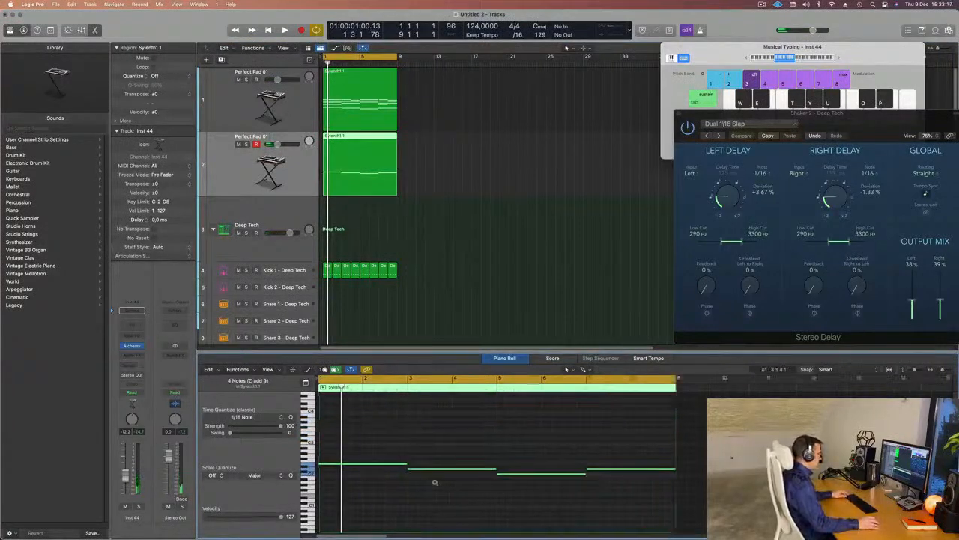
{"action": "scroll", "coordinate": [449, 472], "scroll_direction": "left", "scroll_amount": 1}
{"action": "left_click_drag", "start_coordinate": [441, 463], "coordinate": [328, 464]}
{"action": "key", "text": "space"}
{"action": "key", "text": "space"}
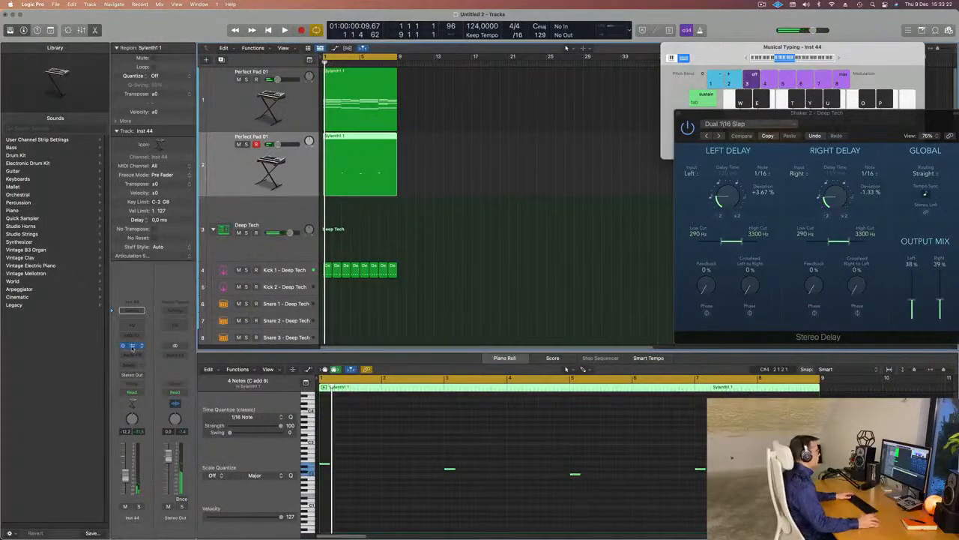
Open Alchemy on the copied pad track and browse its presets in the Bass category.
{"action": "left_click", "coordinate": [132, 345]}
{"action": "left_click", "coordinate": [303, 189]}
{"action": "scroll", "coordinate": [711, 225], "scroll_direction": "down", "scroll_amount": 15}
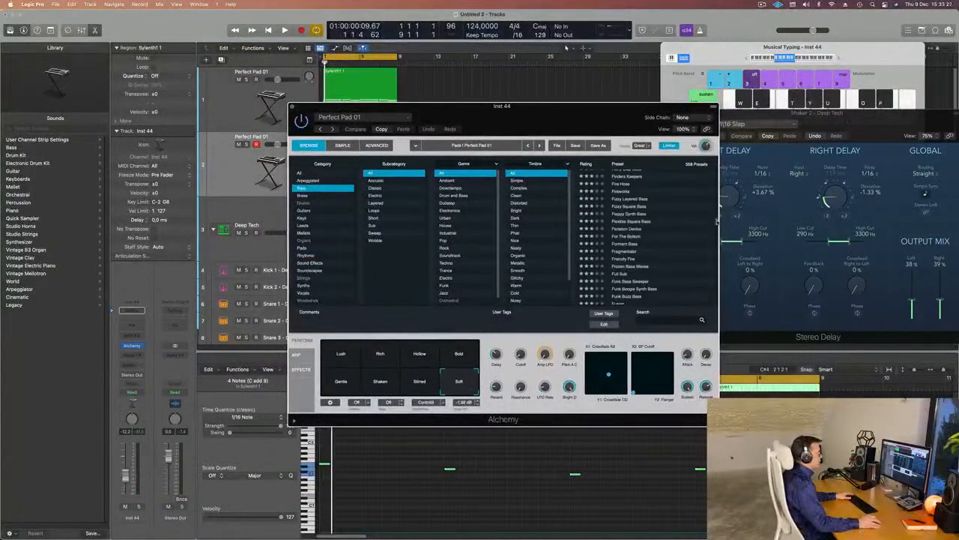
{"action": "scroll", "coordinate": [622, 225], "scroll_direction": "up", "scroll_amount": 15}
{"action": "left_click_drag", "start_coordinate": [621, 111], "coordinate": [630, 85]}
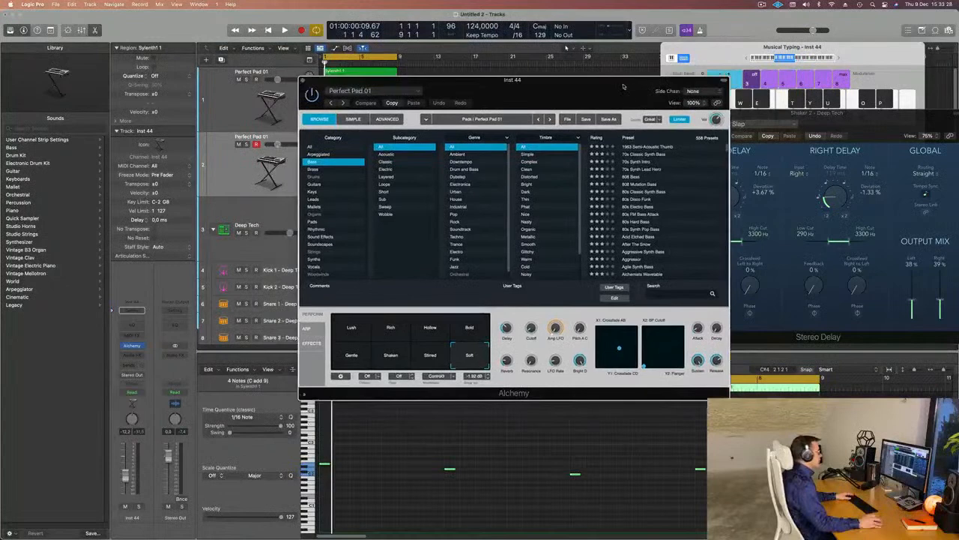
Audition the 1963 Semi-Acoustic Thumb preset, set the track's volume to -4.4 dB and load 70s Classic Synth Bass.
{"action": "left_click", "coordinate": [648, 146]}
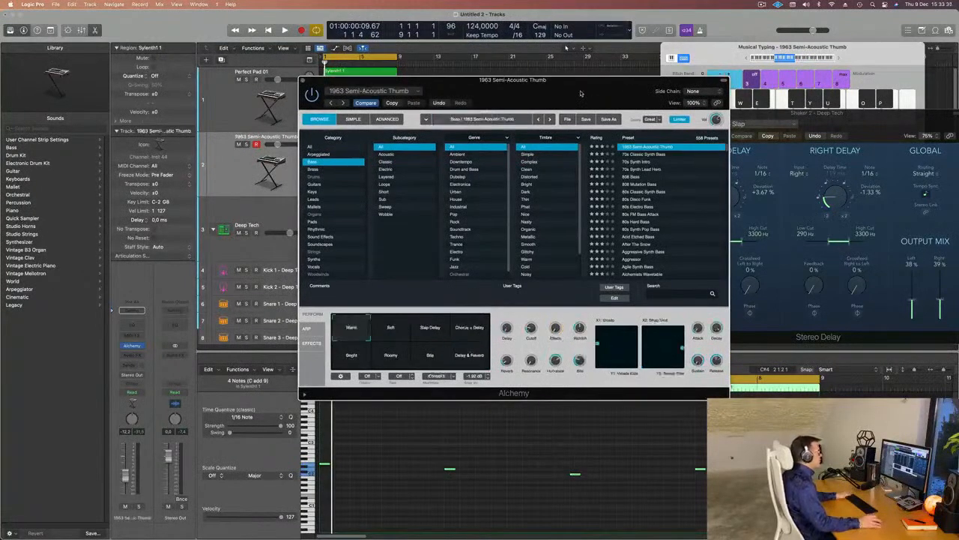
{"action": "key", "text": "space"}
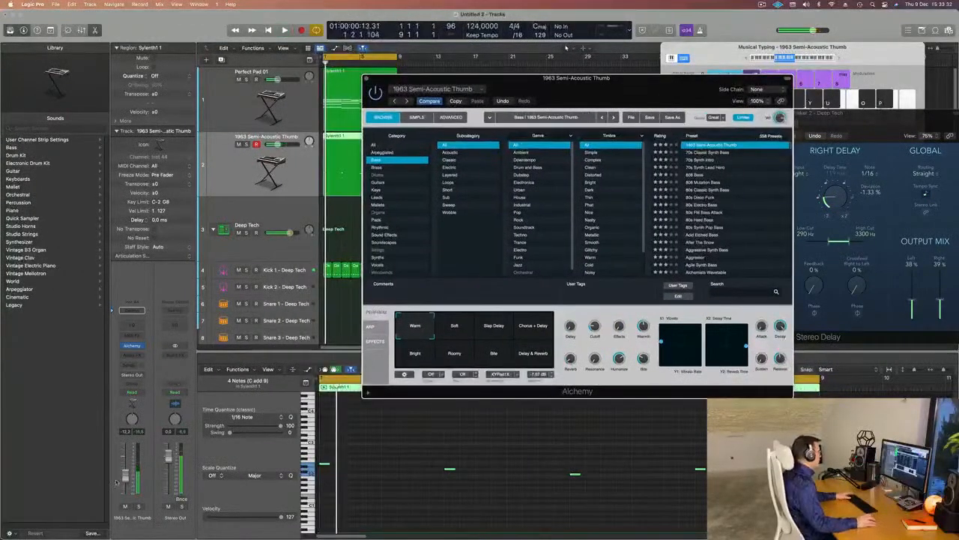
{"action": "key", "text": "space"}
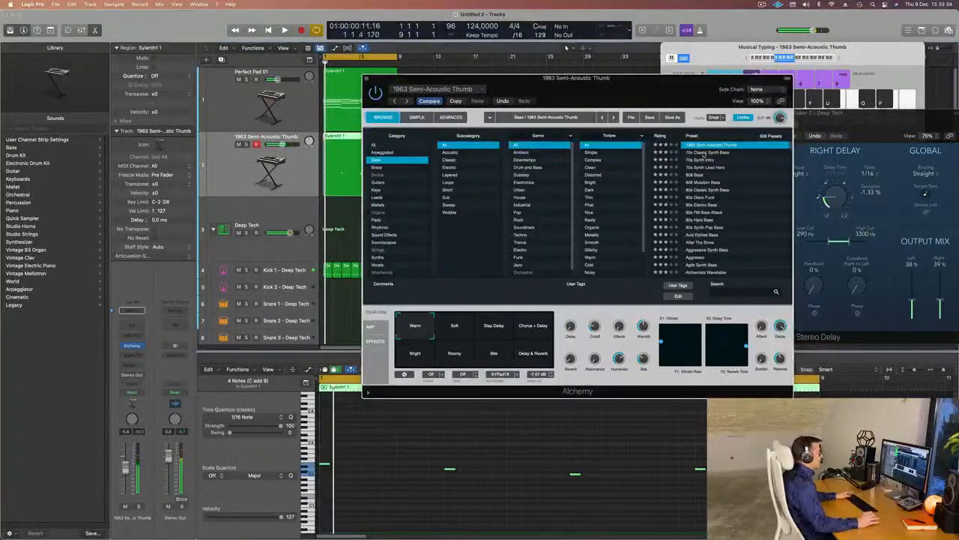
{"action": "left_click", "coordinate": [708, 152]}
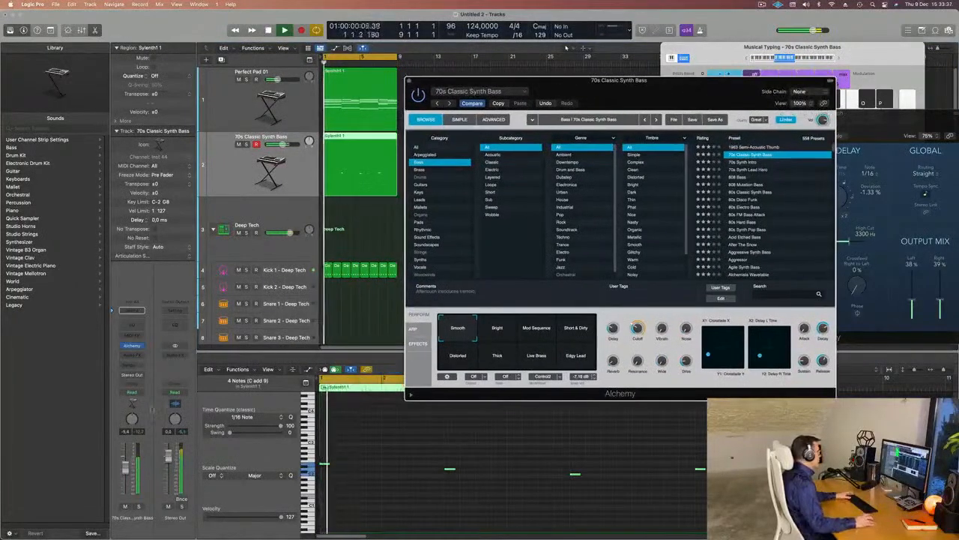
Lower the bass track's volume to about -11 dB and move the Alchemy window clear of the piano roll.
{"action": "left_click_drag", "start_coordinate": [125, 467], "coordinate": [125, 475]}
{"action": "key", "text": "Return"}
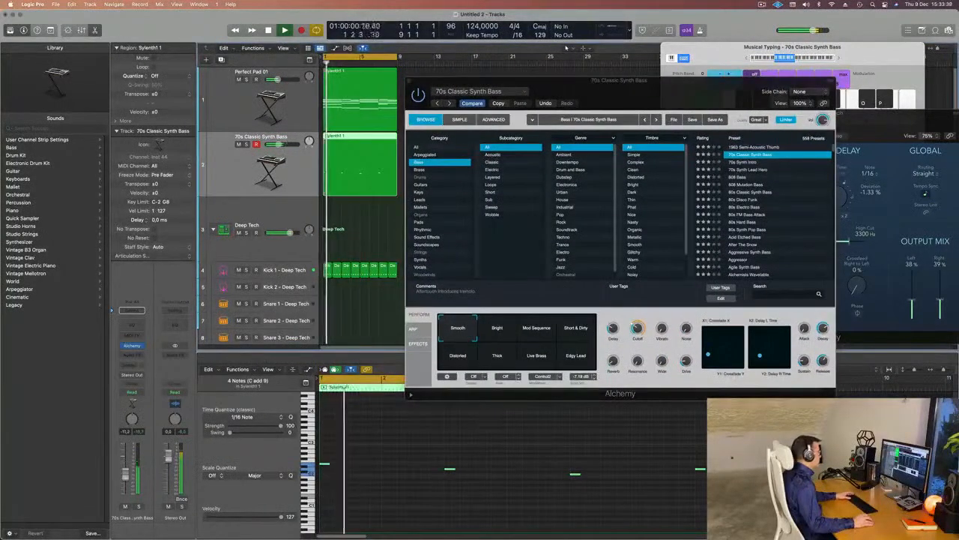
{"action": "left_click_drag", "start_coordinate": [589, 82], "coordinate": [835, 69]}
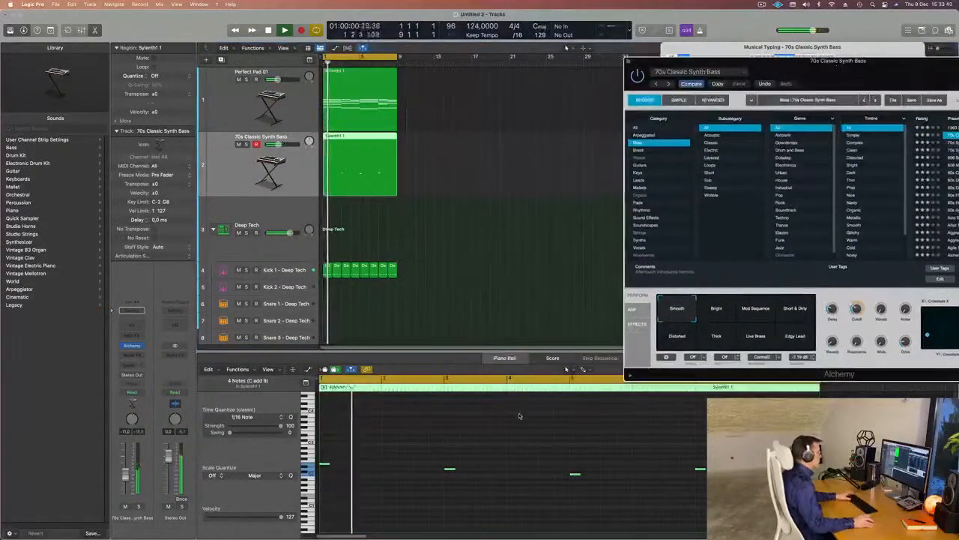
{"action": "key", "text": "space"}
{"action": "left_click_drag", "start_coordinate": [327, 464], "coordinate": [359, 467]}
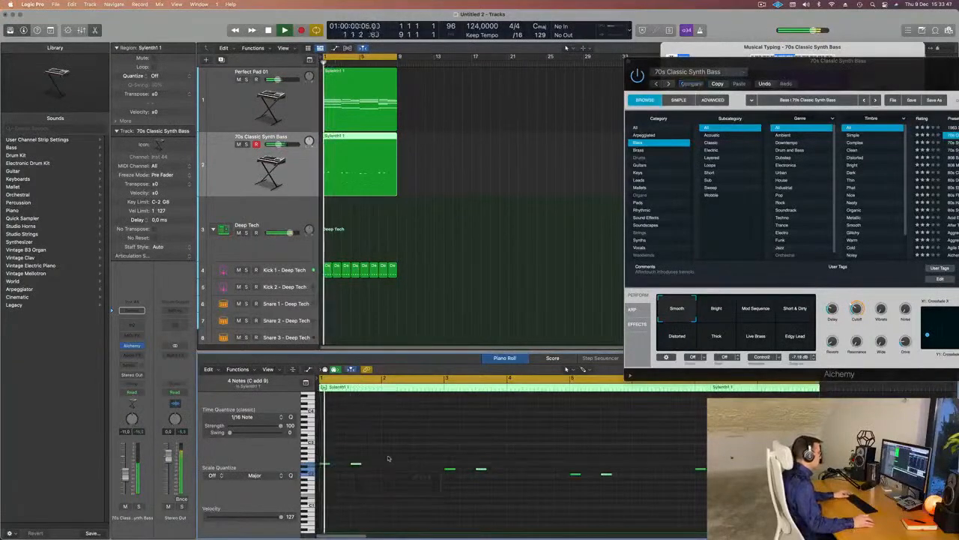
{"action": "scroll", "coordinate": [394, 458], "scroll_direction": "down", "scroll_amount": 2}
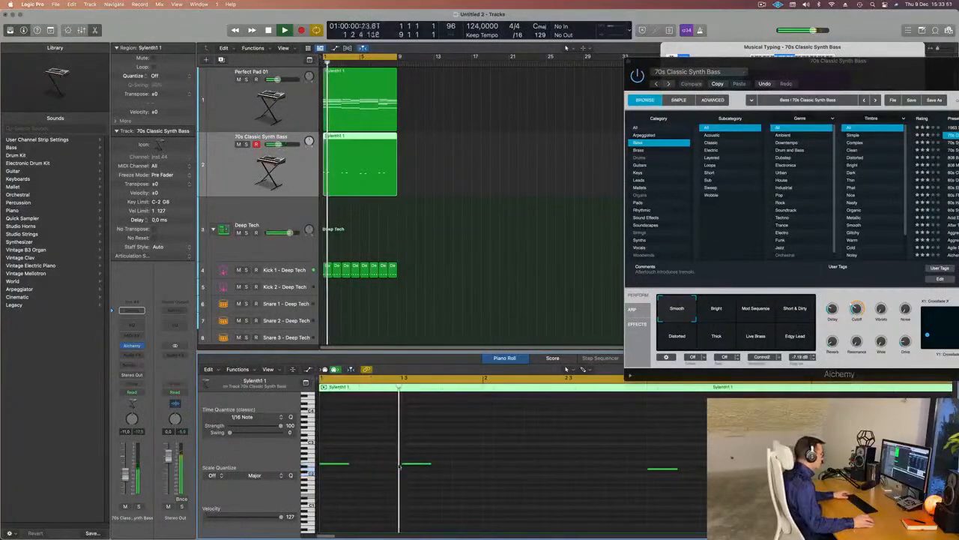
{"action": "key", "text": "super+z"}
Copy the four bass notes within their own bars, placing the copies on the second half of beat three.
{"action": "left_click_drag", "start_coordinate": [337, 464], "coordinate": [397, 469]}
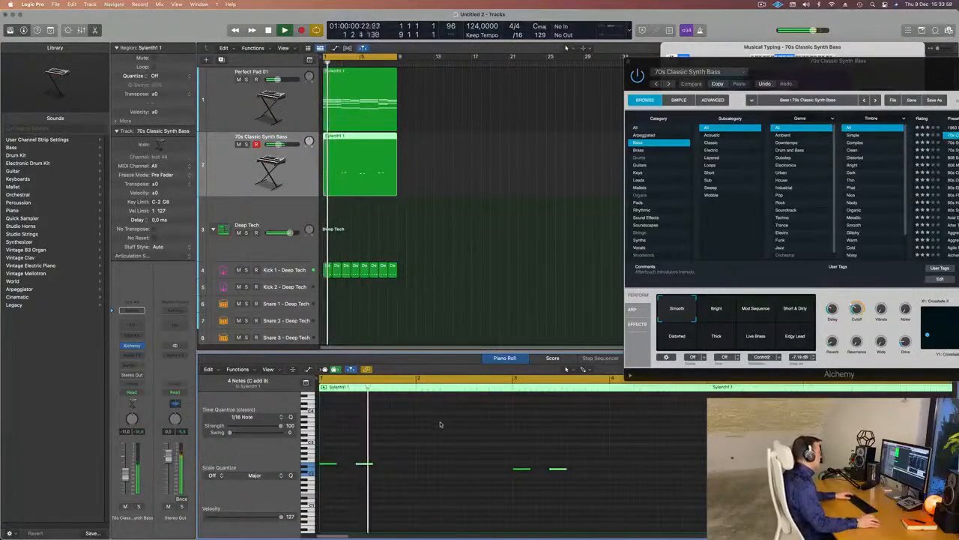
{"action": "left_click_drag", "start_coordinate": [357, 467], "coordinate": [389, 466]}
{"action": "key", "text": "Return"}
{"action": "key", "text": "super+Left"}
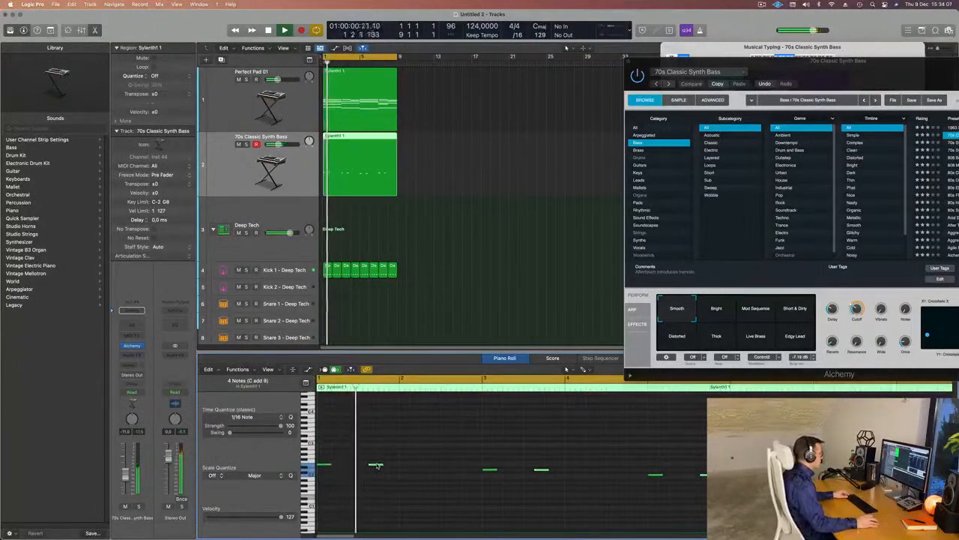
Copy the four selected bass notes to the start of the following bars, beginning at bar 2.
{"action": "left_click_drag", "start_coordinate": [380, 464], "coordinate": [409, 466]}
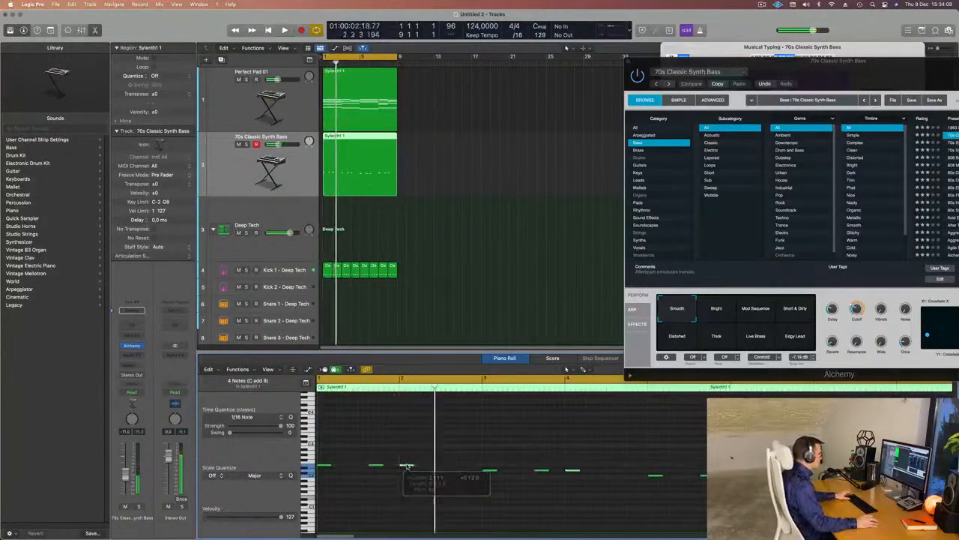
{"action": "key", "text": "Return"}
{"action": "key", "text": "super+Left"}
{"action": "key", "text": "super+Left"}
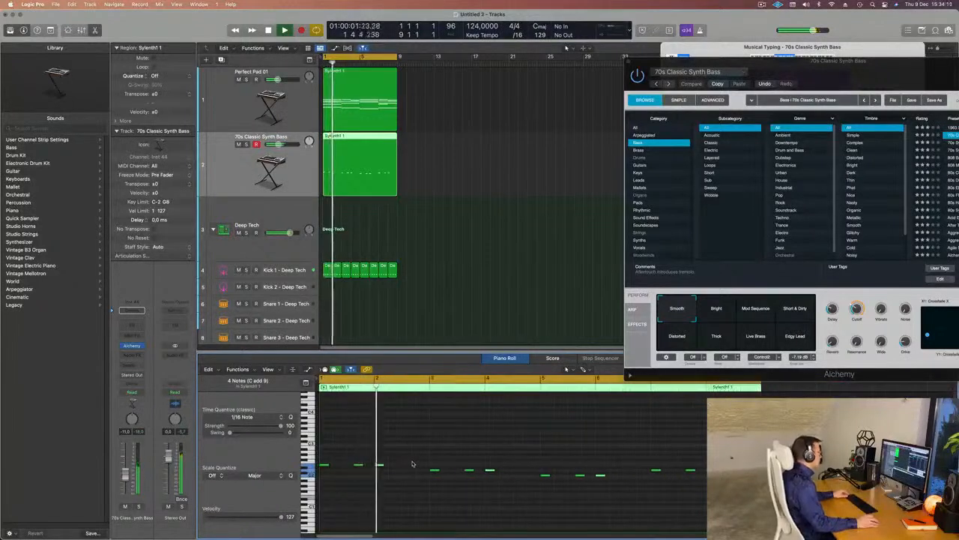
{"action": "key", "text": "super+Right"}
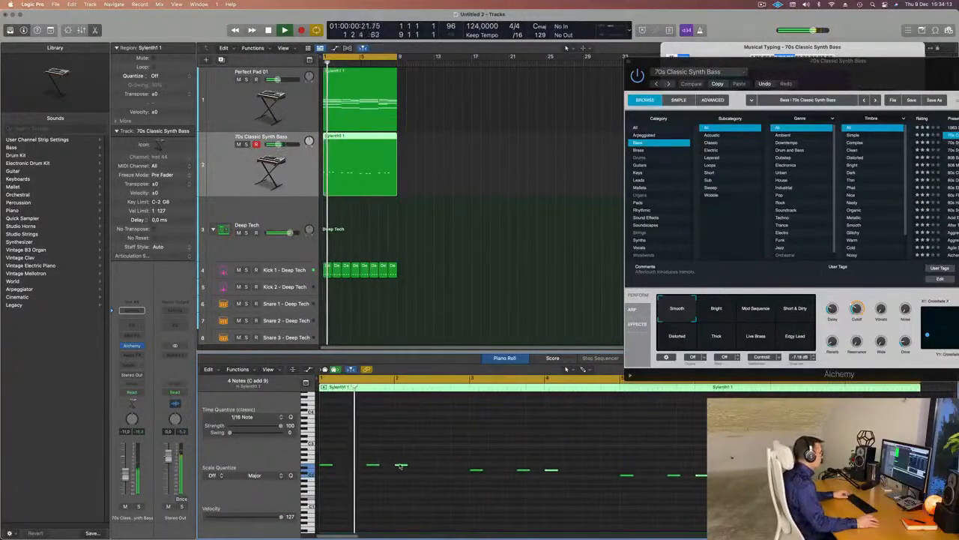
Copy the bass notes at the start of the even bars to the second half of beat three in those bars.
{"action": "left_click_drag", "start_coordinate": [401, 466], "coordinate": [448, 470]}
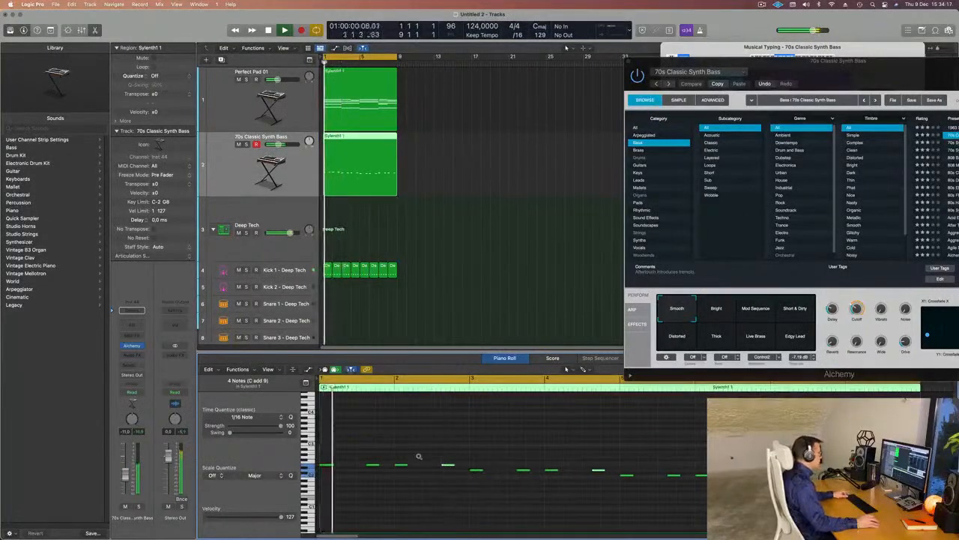
{"action": "key", "text": "super+Left"}
{"action": "key", "text": "super+Left"}
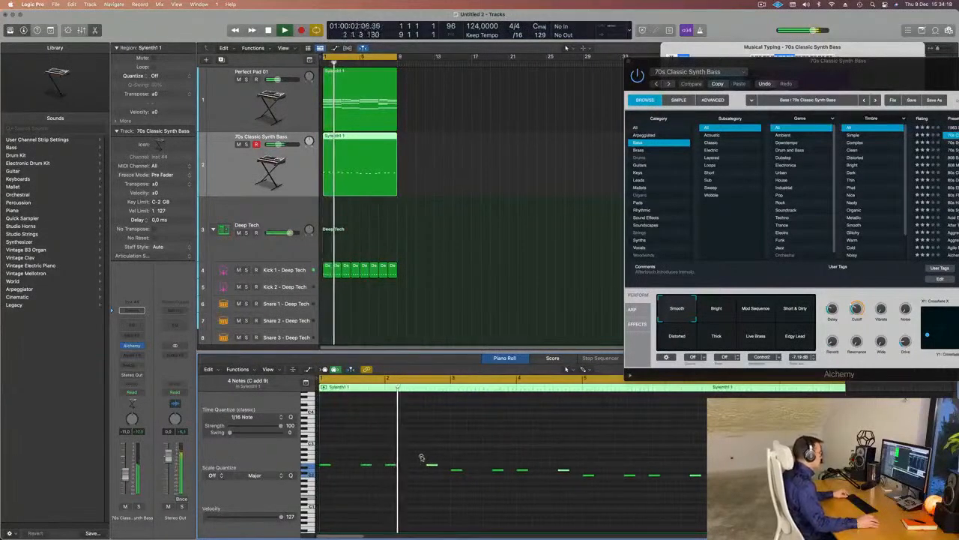
{"action": "key", "text": "super+Left"}
{"action": "key", "text": "super+Left"}
{"action": "key", "text": "super+Left"}
Audition Alchemy's Short & Dirty, Bright, Distorted, Thick and Live Brass snapshots against the loop and return to Smooth.
{"action": "left_click_drag", "start_coordinate": [820, 72], "coordinate": [512, 218]}
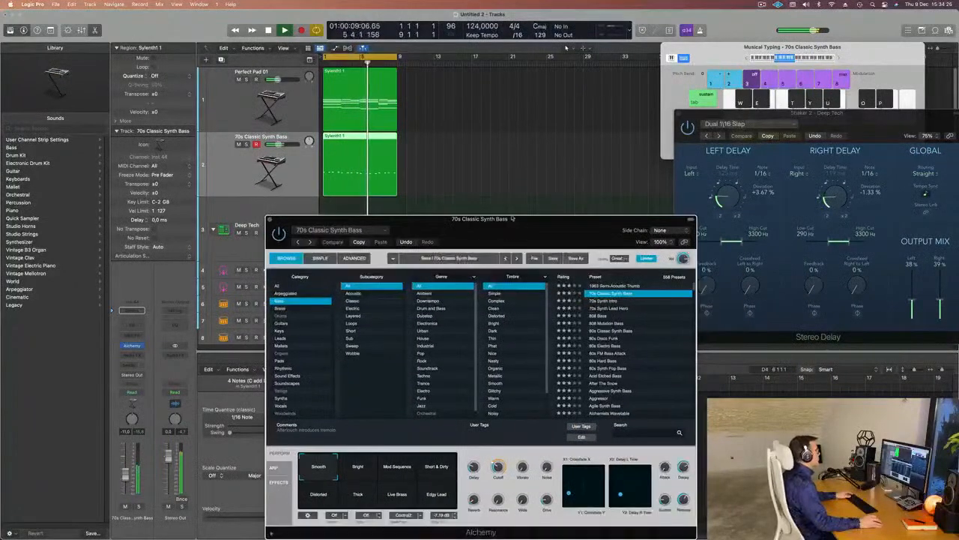
{"action": "left_click", "coordinate": [251, 177]}
{"action": "key", "text": "Return"}
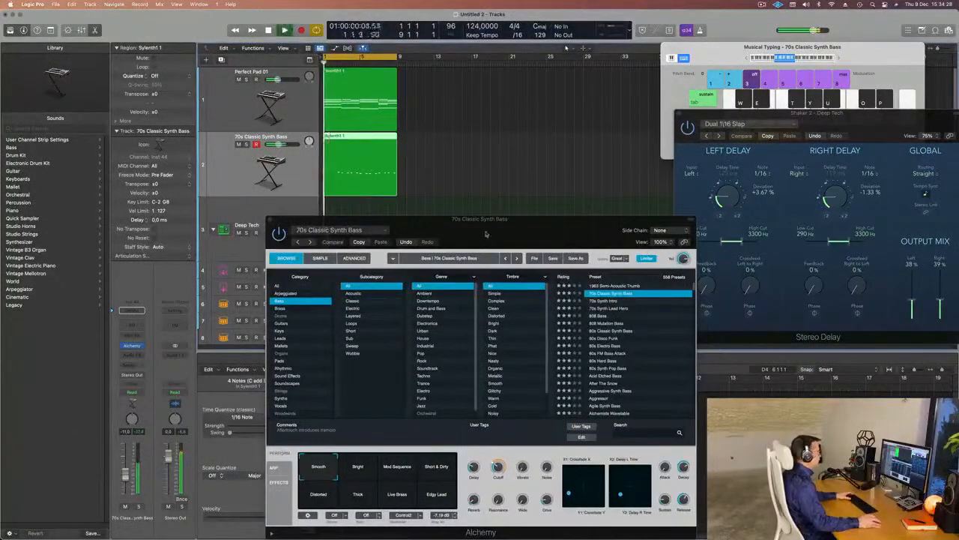
{"action": "left_click_drag", "start_coordinate": [485, 234], "coordinate": [566, 98]}
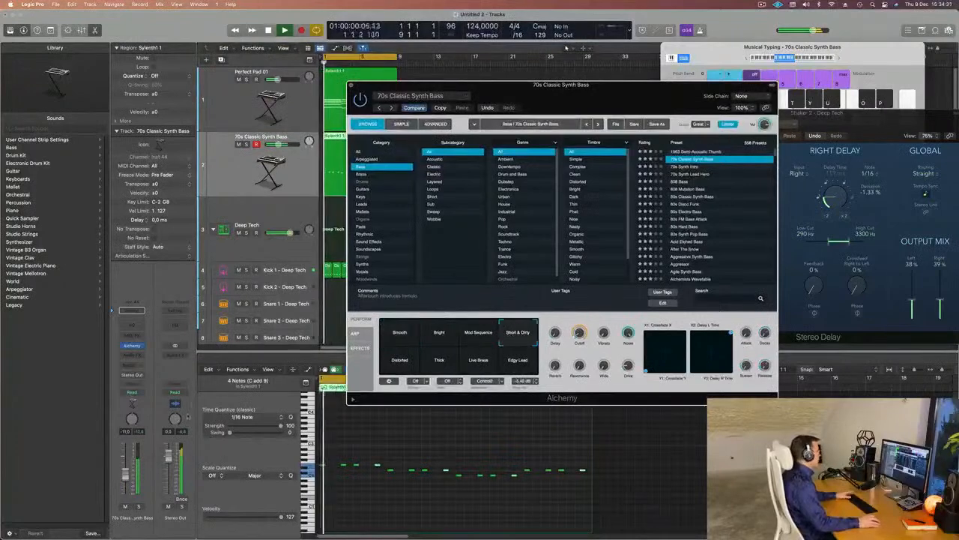
{"action": "left_click", "coordinate": [440, 334]}
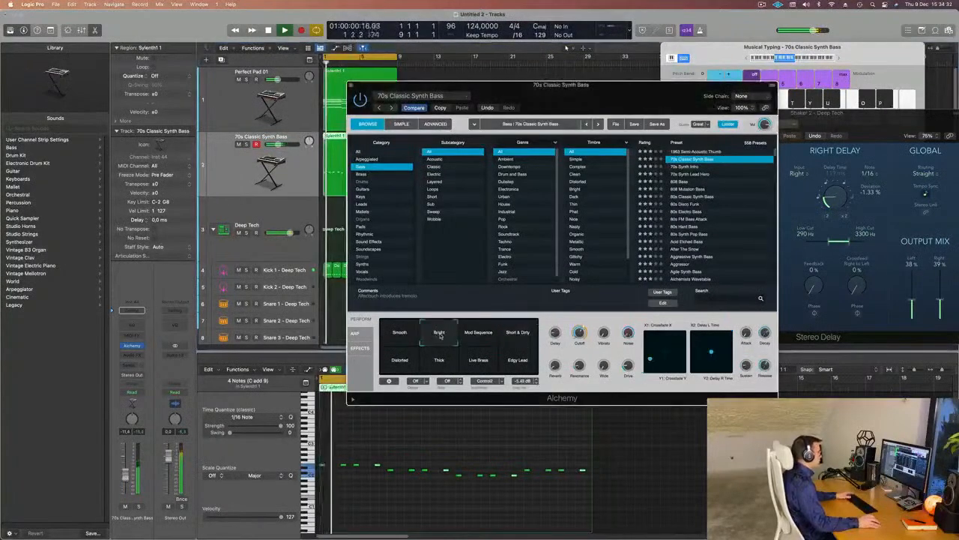
{"action": "left_click", "coordinate": [414, 362]}
{"action": "key", "text": "space"}
{"action": "left_click", "coordinate": [439, 361]}
{"action": "left_click", "coordinate": [479, 362]}
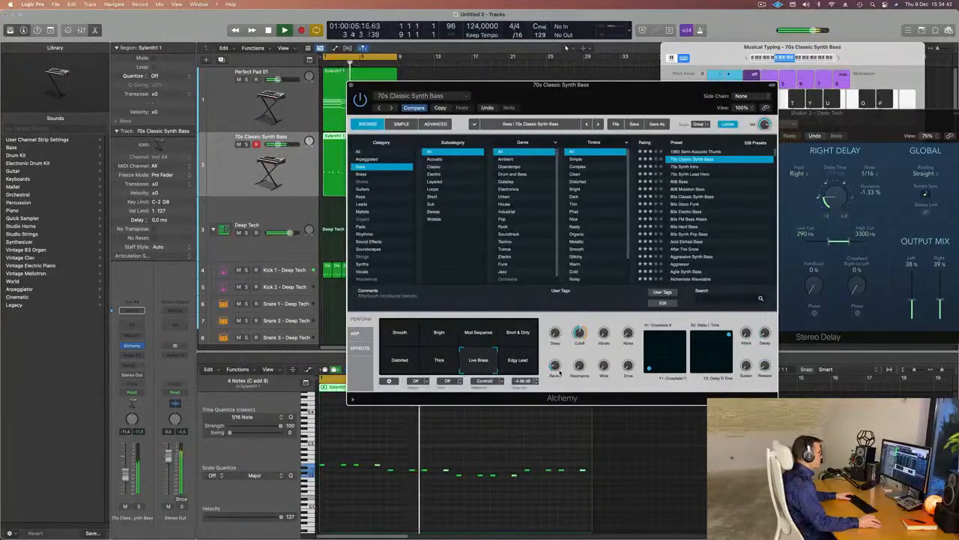
{"action": "left_click", "coordinate": [414, 342]}
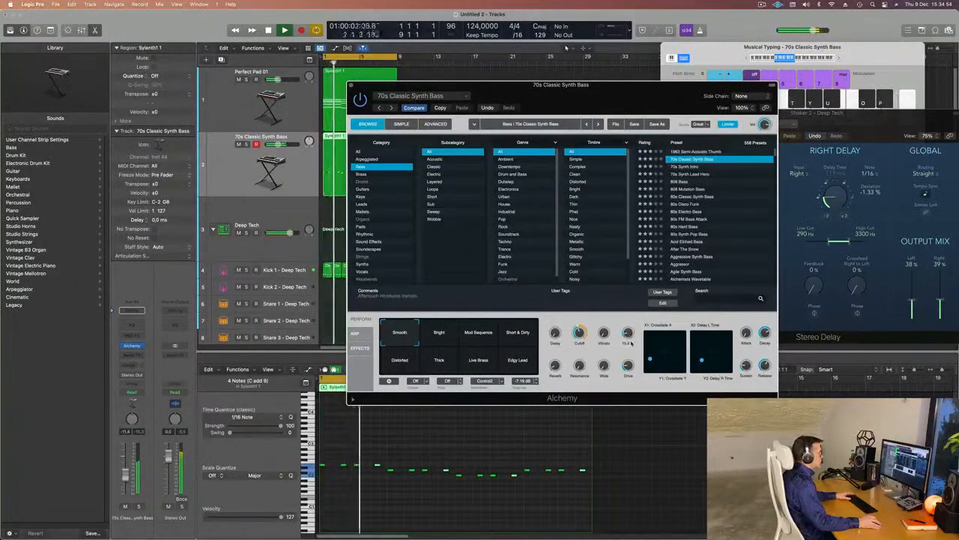
Fine-tune the noise, sustain and drive of Alchemy's Smooth bass sound while the loop plays.
{"action": "key", "text": "space"}
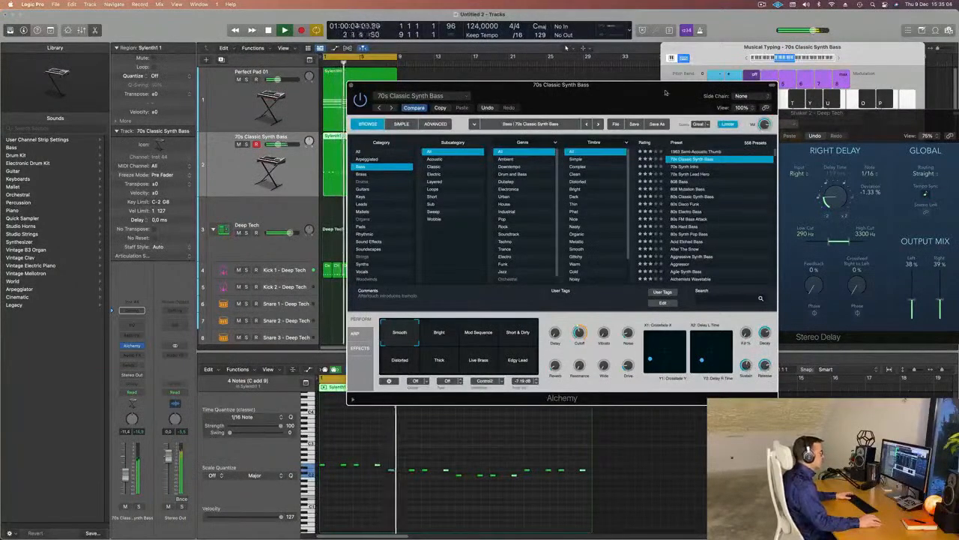
{"action": "left_click_drag", "start_coordinate": [665, 92], "coordinate": [703, 69]}
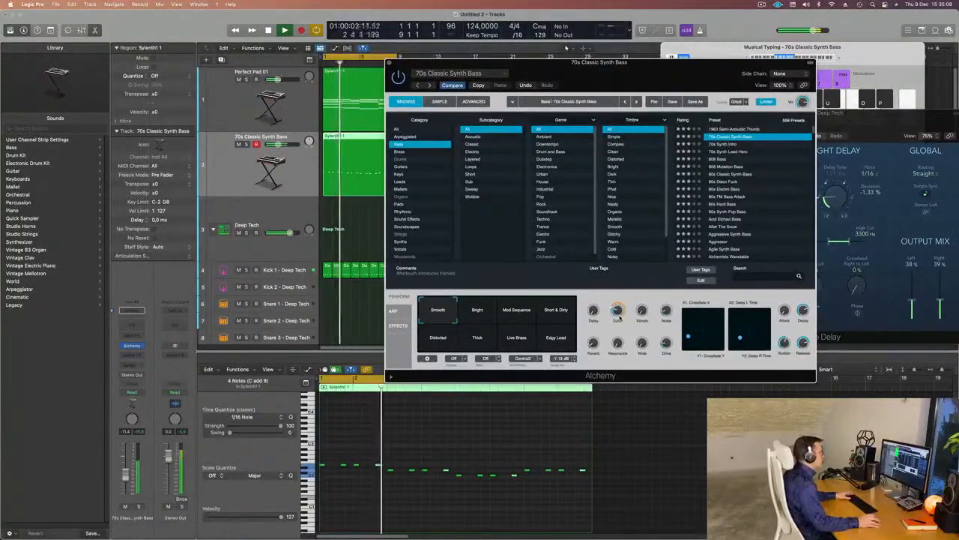
{"action": "left_click_drag", "start_coordinate": [664, 88], "coordinate": [642, 87]}
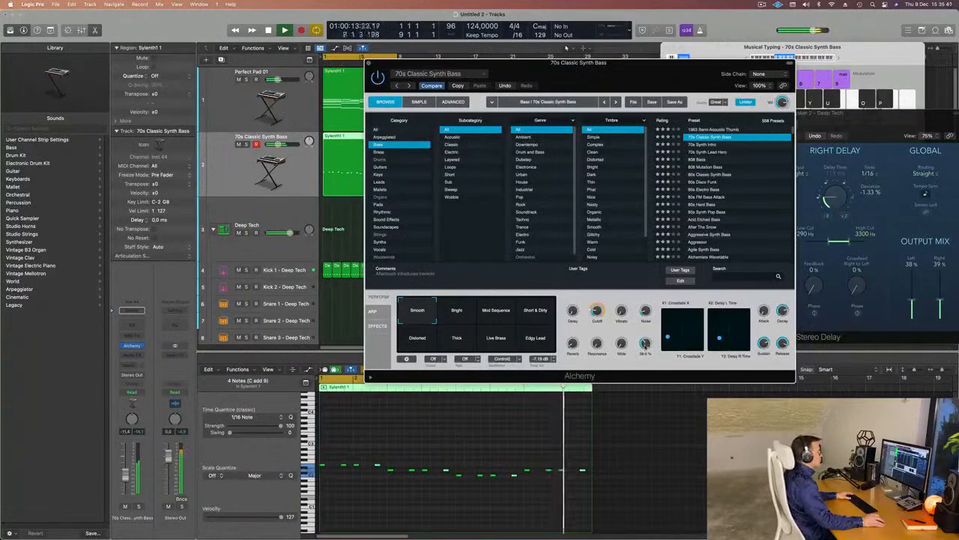
{"action": "left_click_drag", "start_coordinate": [632, 72], "coordinate": [680, 96]}
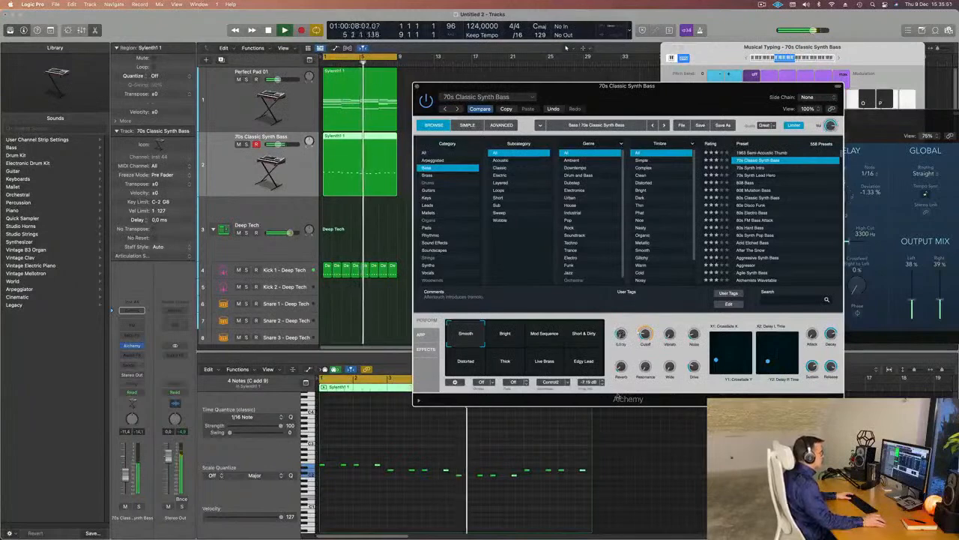
{"action": "key", "text": "space"}
Move the Alchemy window away from the piano roll and select all 16 bass notes.
{"action": "left_click_drag", "start_coordinate": [697, 94], "coordinate": [773, 82]}
{"action": "left_click", "coordinate": [370, 499]}
{"action": "key", "text": "super+Right"}
{"action": "key", "text": "super+a"}
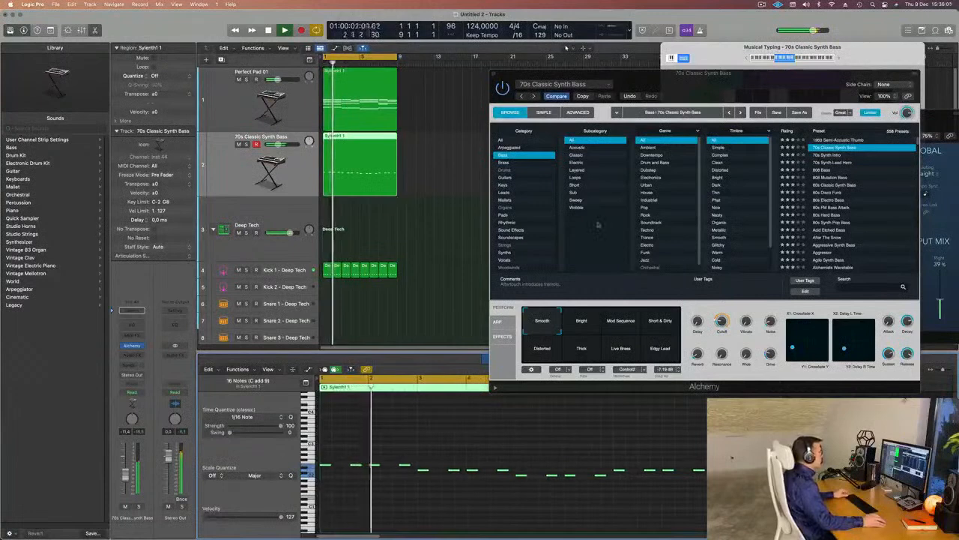
Lower Alchemy's filter cutoff to about 13.6 % for a darker bass and close the instrument window.
{"action": "left_click_drag", "start_coordinate": [726, 98], "coordinate": [684, 108]}
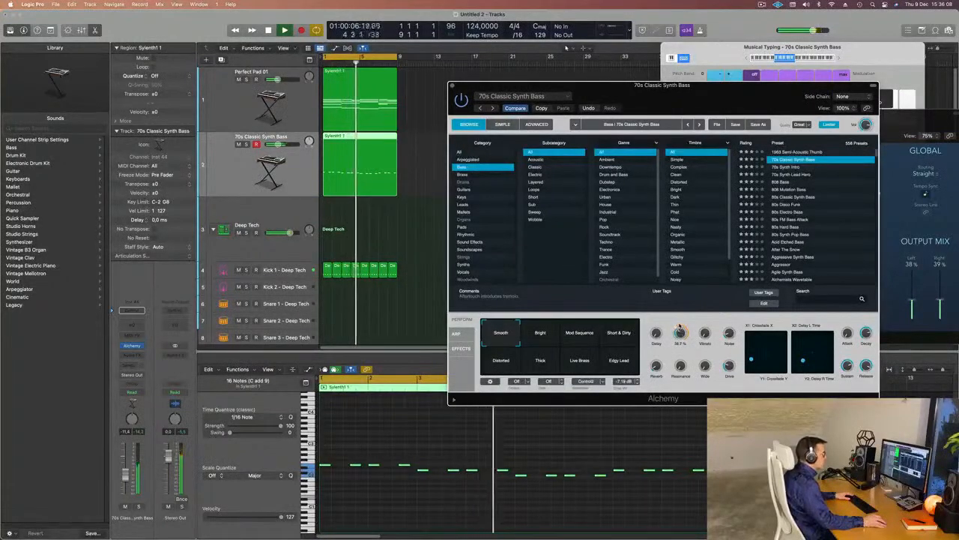
{"action": "left_click_drag", "start_coordinate": [681, 320], "coordinate": [680, 337]}
{"action": "key", "text": "Return"}
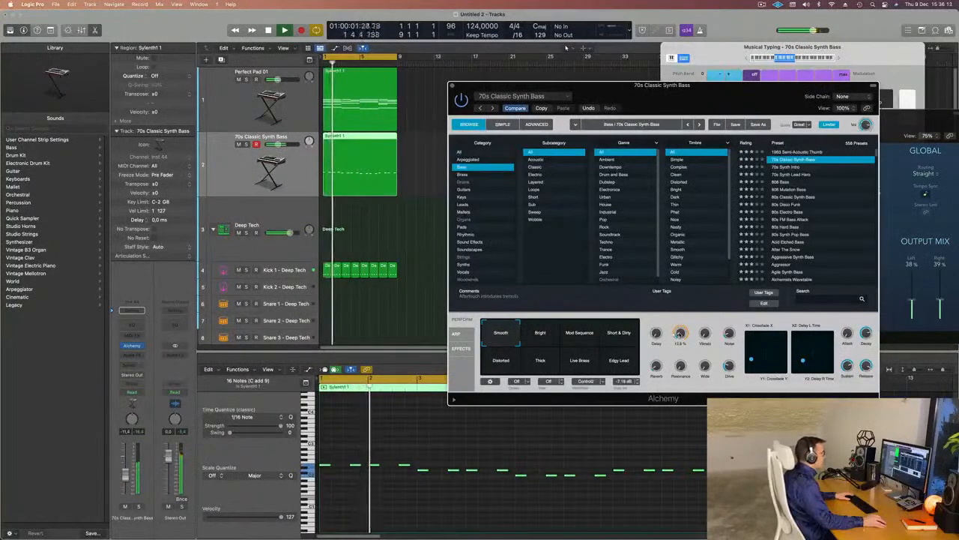
{"action": "left_click_drag", "start_coordinate": [725, 101], "coordinate": [649, 206]}
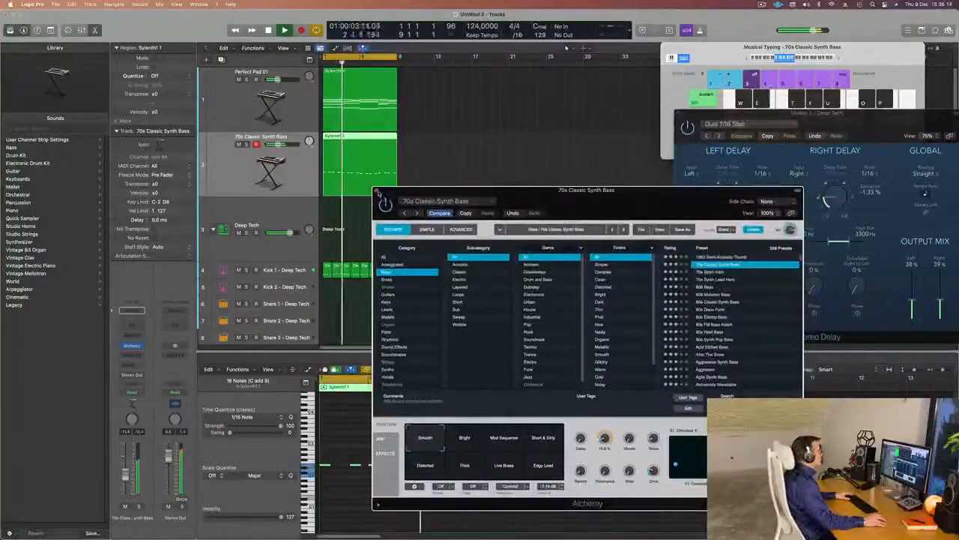
{"action": "left_click", "coordinate": [377, 191]}
Check the pad track, return to the 70s Classic Synth Bass track and set its volume to -15.6 dB.
{"action": "left_click", "coordinate": [240, 109]}
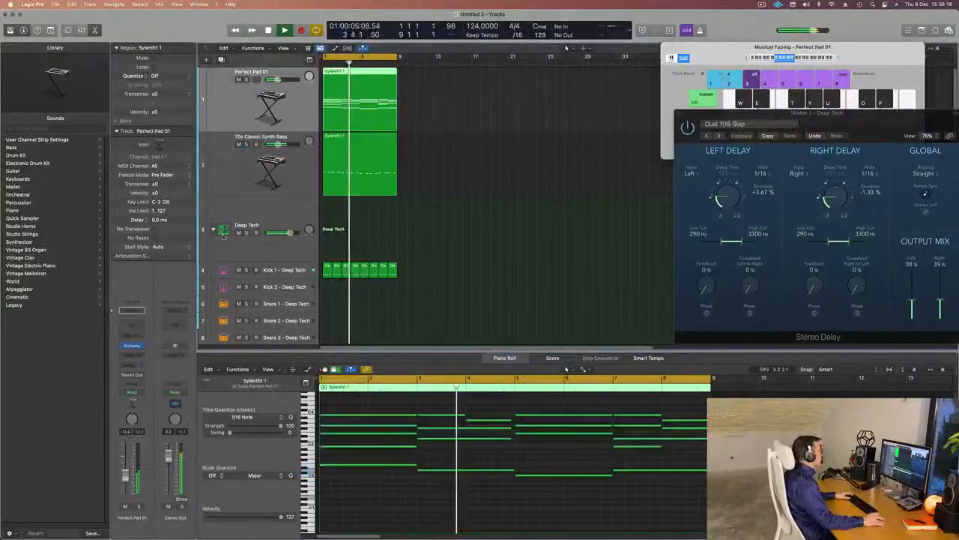
{"action": "left_click", "coordinate": [240, 171]}
{"action": "key", "text": "Return"}
{"action": "key", "text": "Return"}
{"action": "left_click_drag", "start_coordinate": [126, 474], "coordinate": [126, 479]}
{"action": "key", "text": "Return"}
Insert a stereo Compressor on the bass track and set its side chain to Kick 1 - Deep Tech.
{"action": "left_click", "coordinate": [142, 356]}
{"action": "mouse_move", "coordinate": [142, 376]}
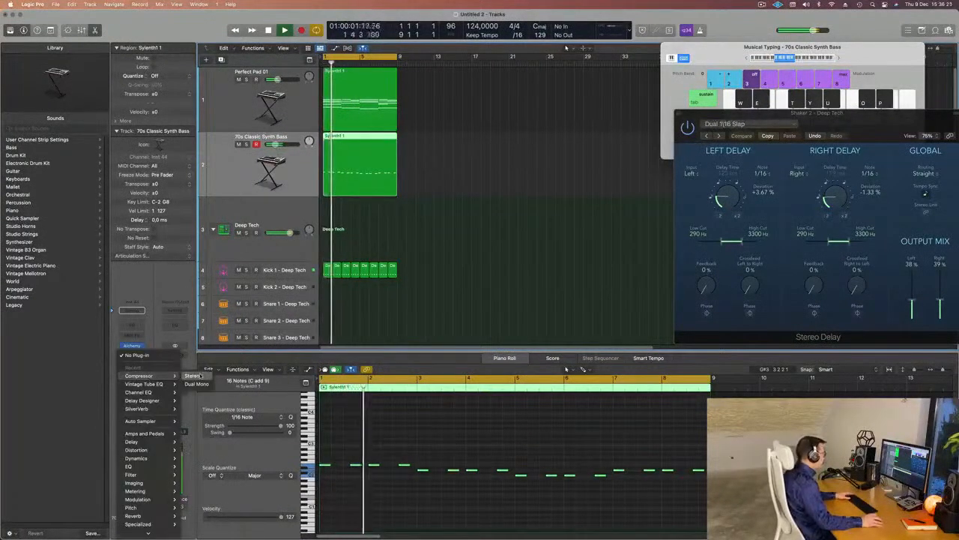
{"action": "left_click", "coordinate": [196, 376]}
{"action": "left_click_drag", "start_coordinate": [611, 110], "coordinate": [573, 110]}
{"action": "left_click", "coordinate": [676, 119]}
{"action": "mouse_move", "coordinate": [679, 140]}
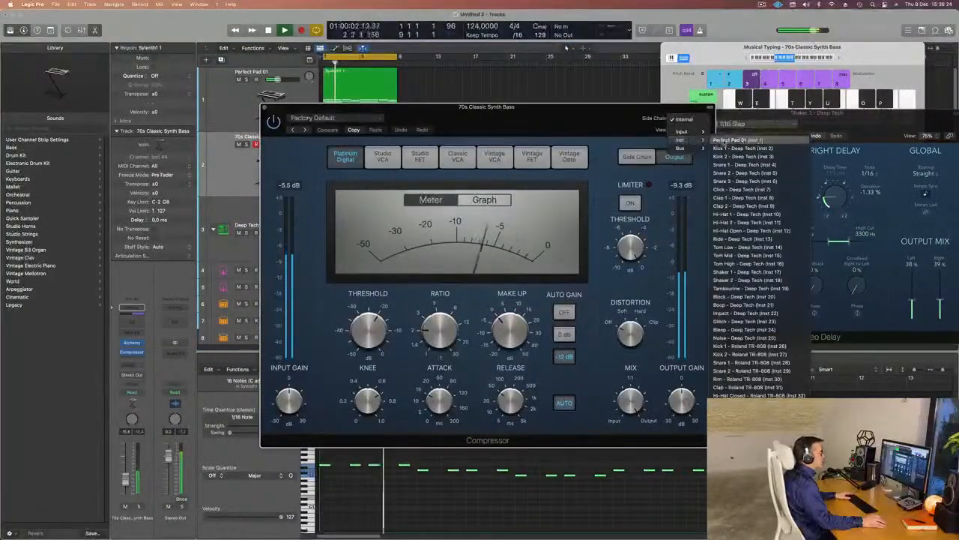
{"action": "left_click", "coordinate": [724, 148]}
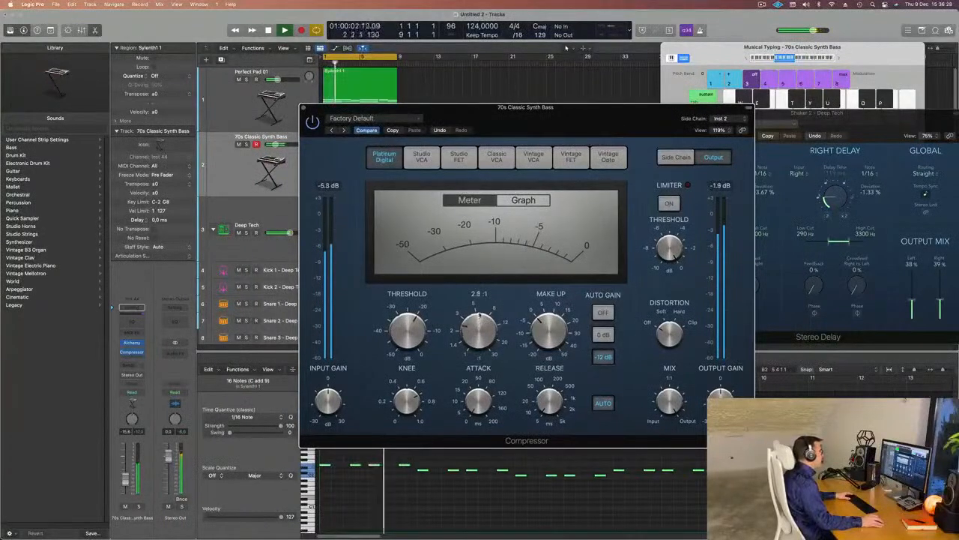
Set the bass compressor's ratio to 4.1:1 and close its window.
{"action": "left_click_drag", "start_coordinate": [480, 304], "coordinate": [481, 302]}
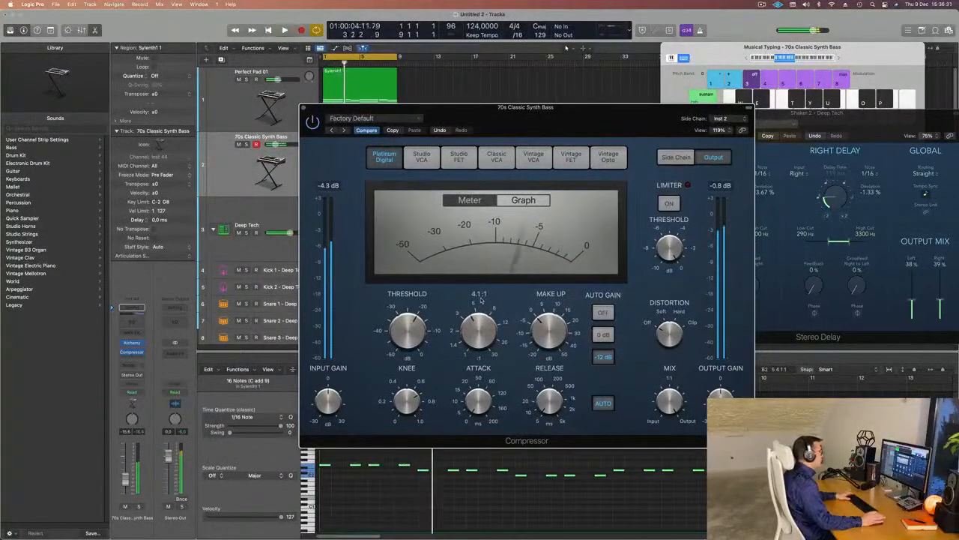
{"action": "left_click_drag", "start_coordinate": [533, 129], "coordinate": [484, 133]}
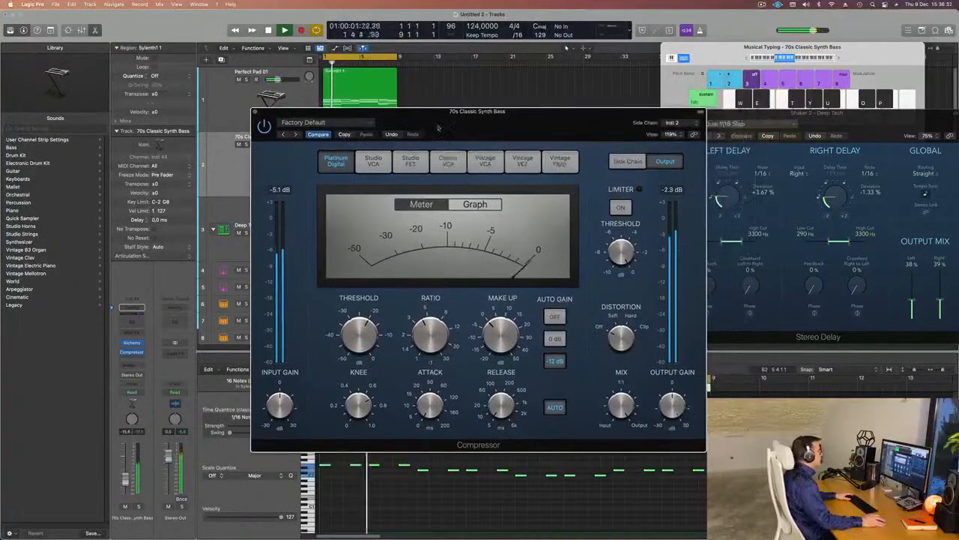
{"action": "left_click", "coordinate": [255, 112]}
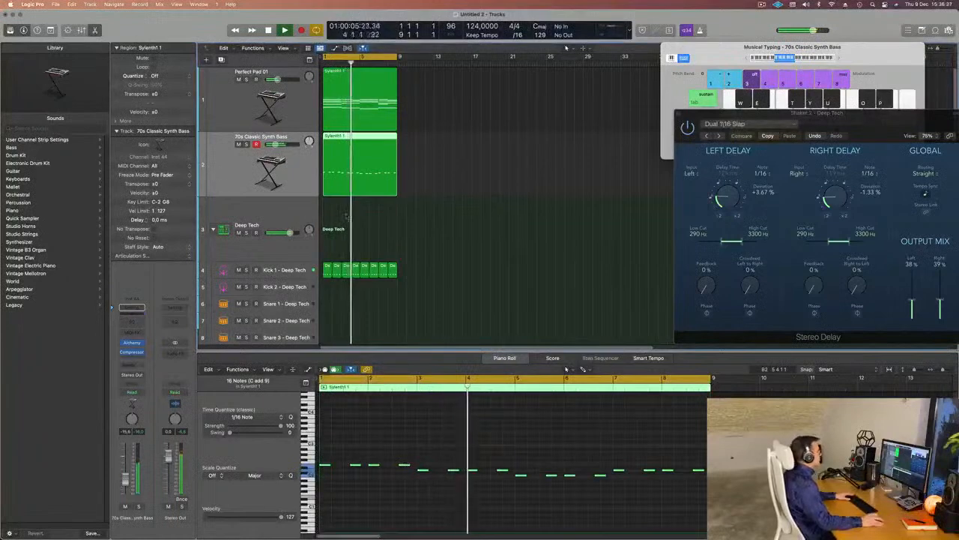
Duplicate the Perfect Pad 01 track and copy its chord region onto the new track.
{"action": "scroll", "coordinate": [487, 256], "scroll_direction": "down", "scroll_amount": 1}
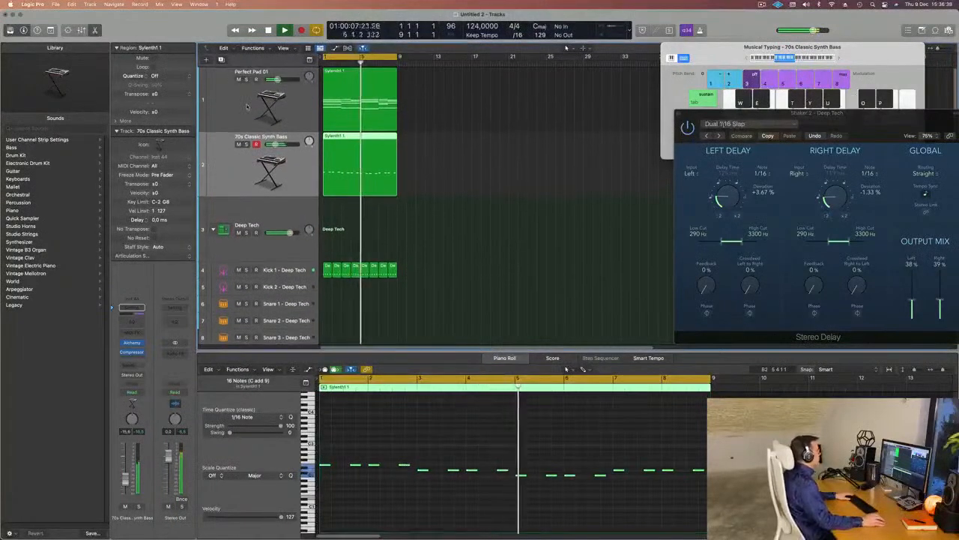
{"action": "left_click", "coordinate": [422, 116]}
{"action": "key", "text": "super+d"}
{"action": "left_click_drag", "start_coordinate": [355, 92], "coordinate": [355, 157]}
{"action": "left_click_drag", "start_coordinate": [310, 204], "coordinate": [310, 206]}
Stop playback and replace the duplicated pad track's Alchemy instrument with a stereo Retro Synth.
{"action": "key", "text": "space"}
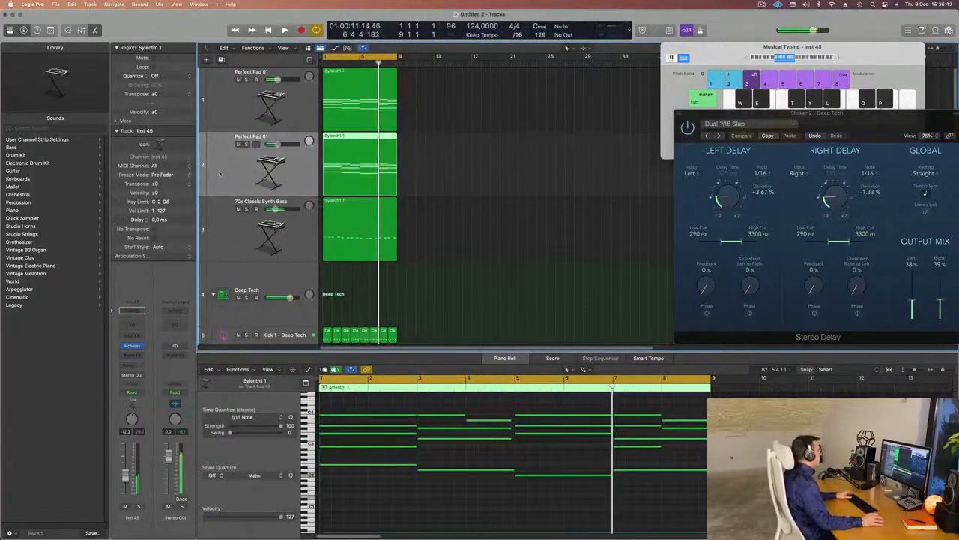
{"action": "left_click", "coordinate": [140, 346]}
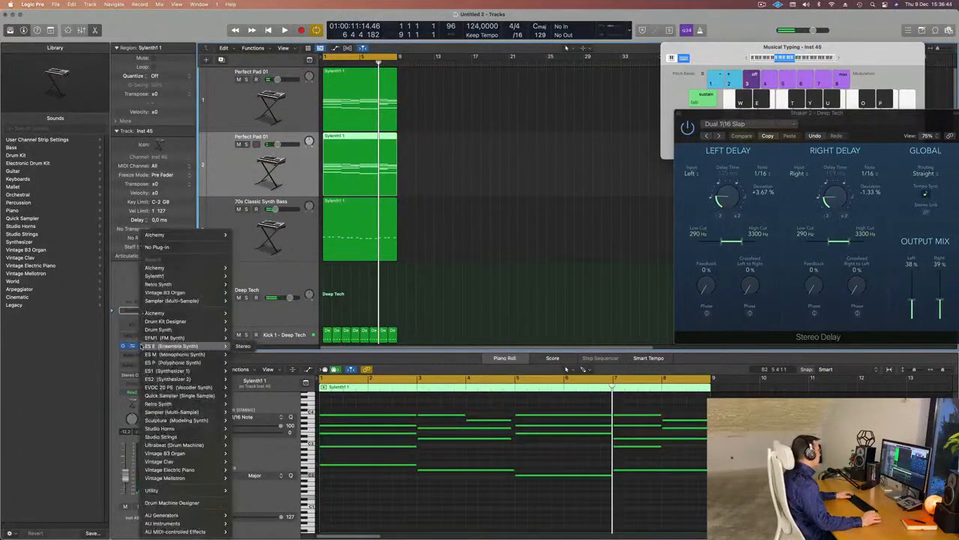
{"action": "mouse_move", "coordinate": [188, 404]}
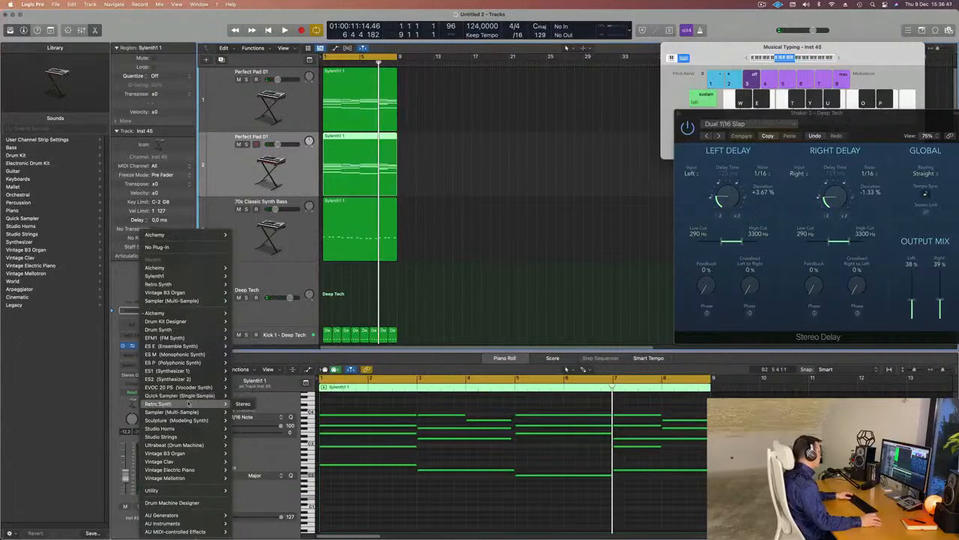
{"action": "left_click", "coordinate": [243, 404]}
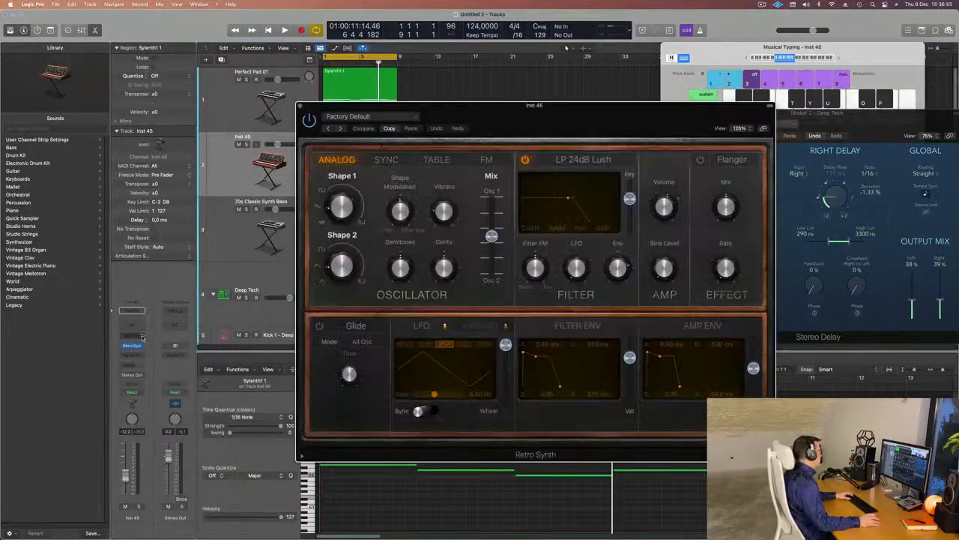
Add an Arpeggiator MIDI effect to the Retro Synth track with its default setting and close its window.
{"action": "left_click", "coordinate": [142, 337]}
{"action": "left_click", "coordinate": [142, 348]}
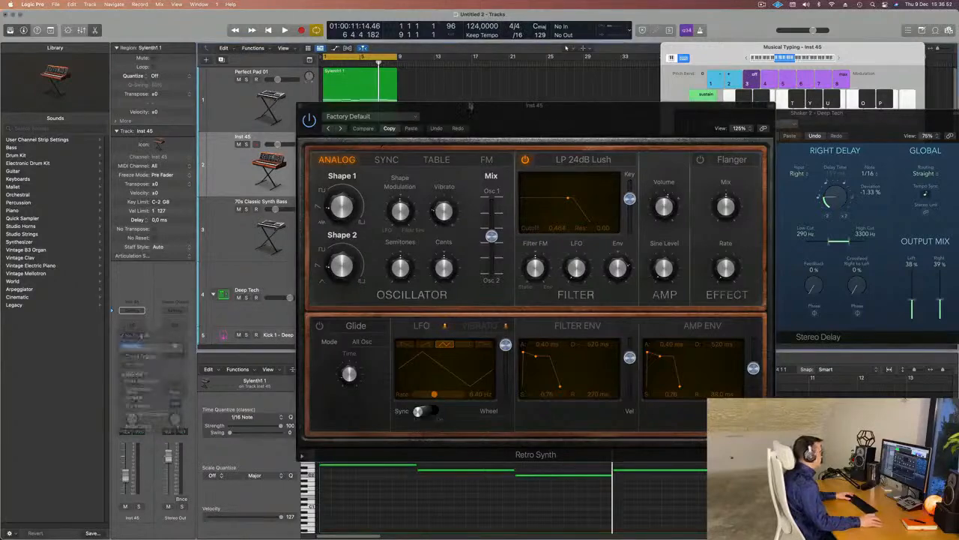
{"action": "left_click_drag", "start_coordinate": [555, 133], "coordinate": [556, 144]}
{"action": "left_click_drag", "start_coordinate": [459, 113], "coordinate": [686, 130]}
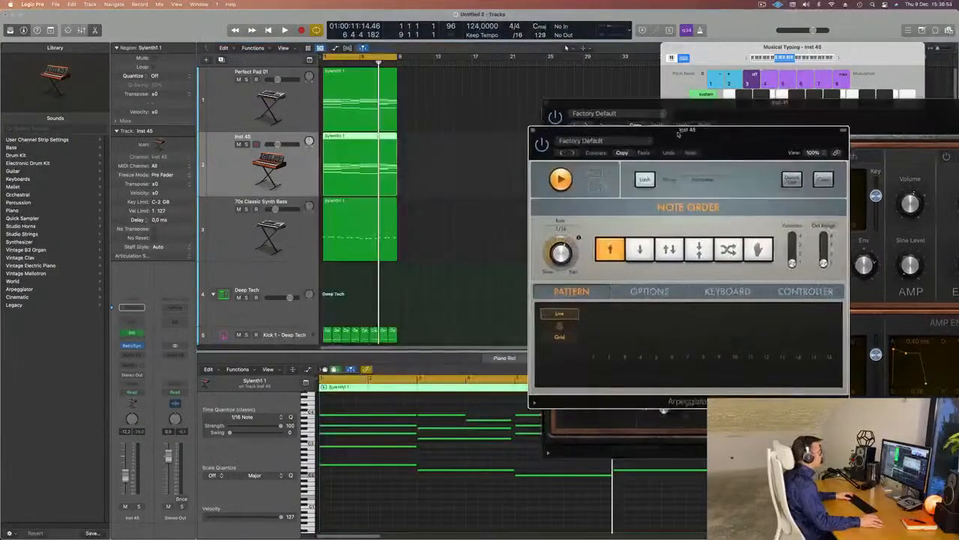
{"action": "left_click", "coordinate": [534, 130]}
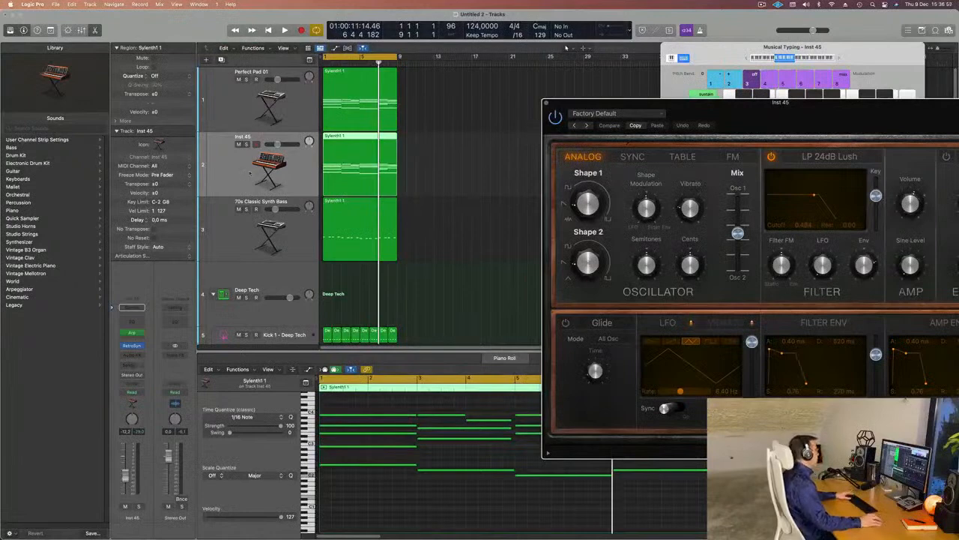
Play the loop while browsing the Retro Synth presets and load Delicate Chimes.
{"action": "key", "text": "space"}
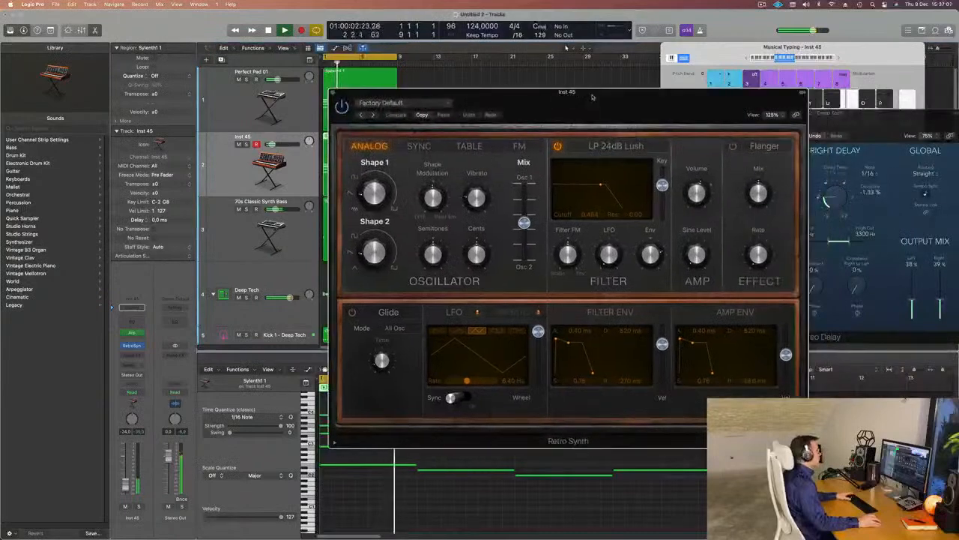
{"action": "left_click_drag", "start_coordinate": [619, 100], "coordinate": [549, 109]}
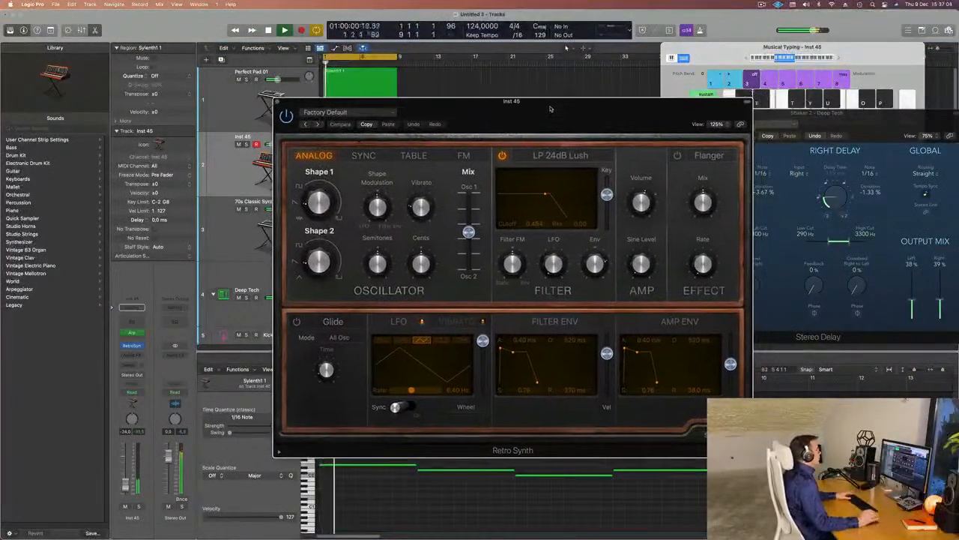
{"action": "left_click", "coordinate": [353, 114]}
{"action": "mouse_move", "coordinate": [405, 307]}
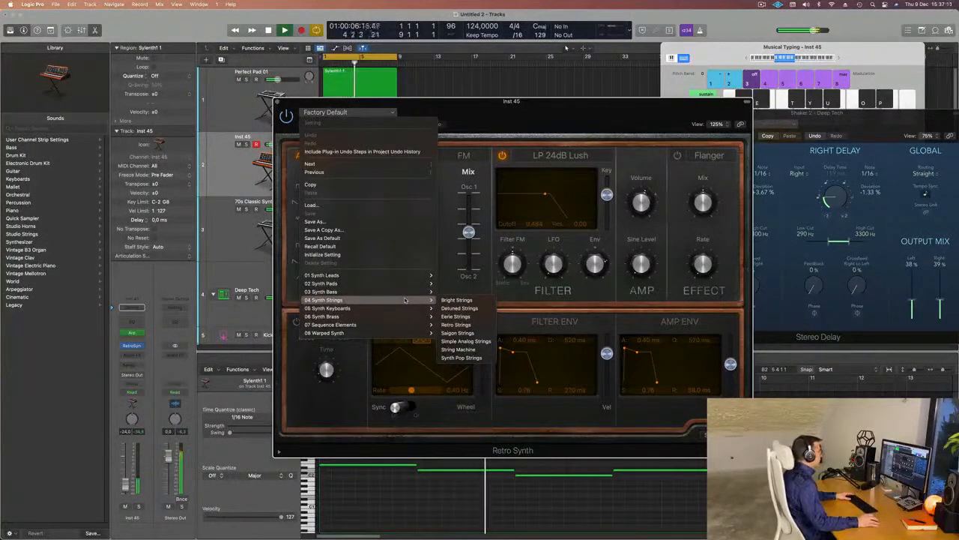
{"action": "left_click", "coordinate": [475, 106]}
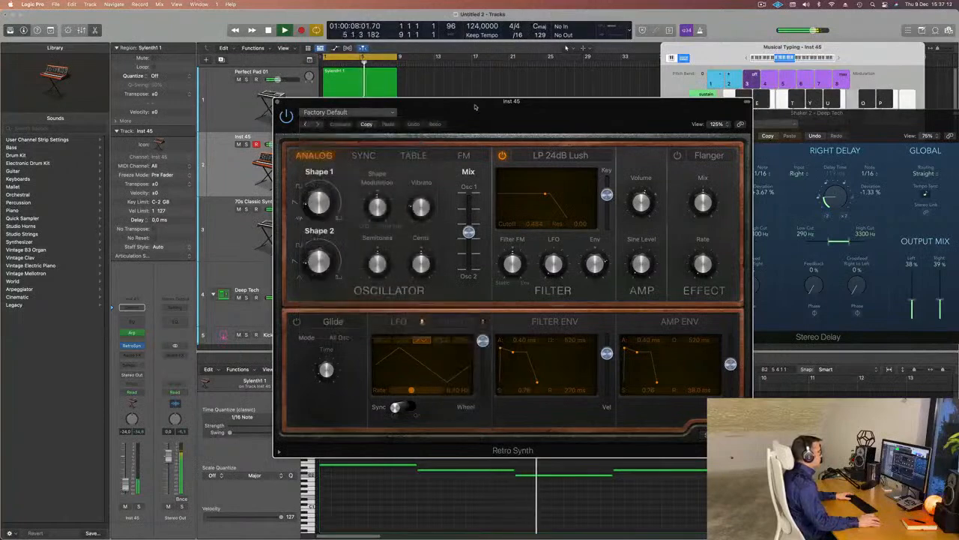
{"action": "left_click_drag", "start_coordinate": [442, 107], "coordinate": [524, 70]}
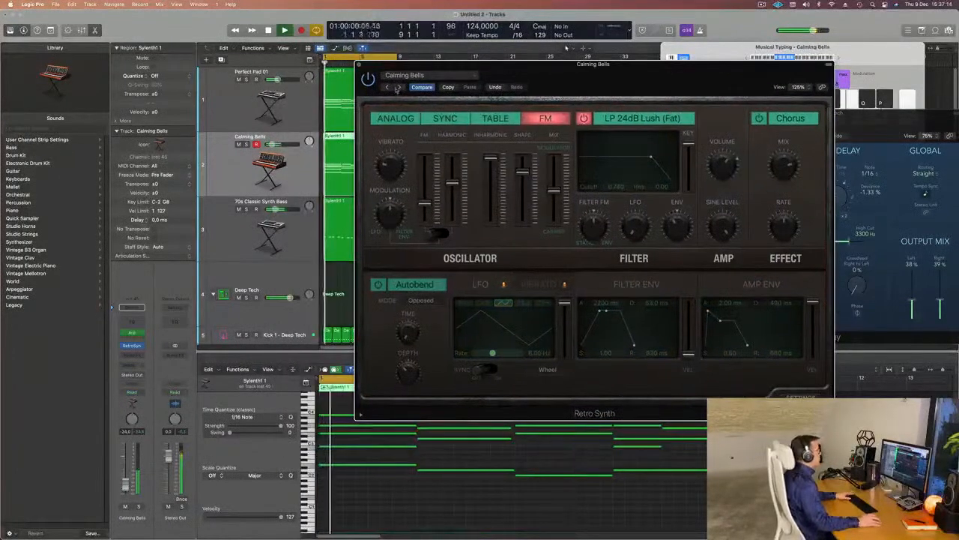
{"action": "left_click", "coordinate": [400, 87]}
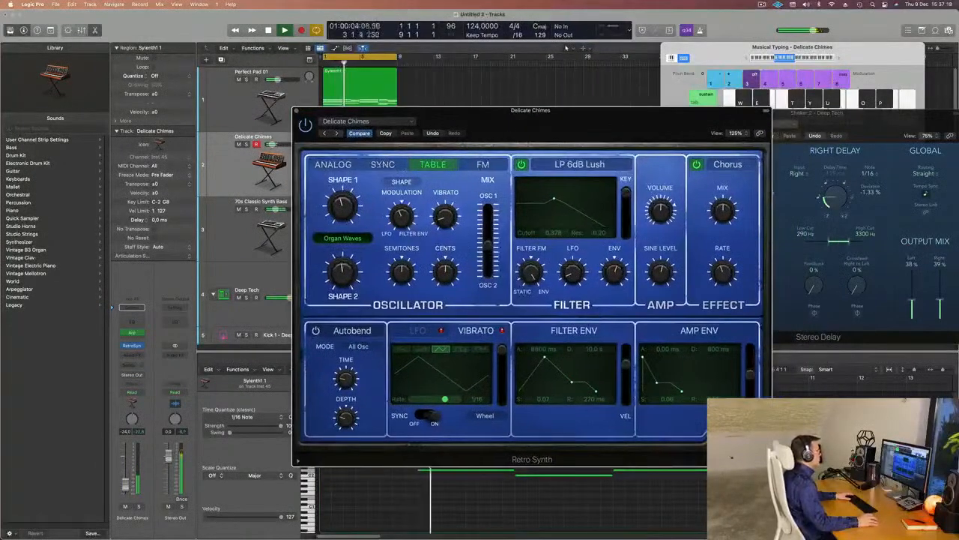
Compare the Sync, Table and FM oscillator types during playback and switch the Delicate Chimes sound to Analog.
{"action": "left_click", "coordinate": [383, 164]}
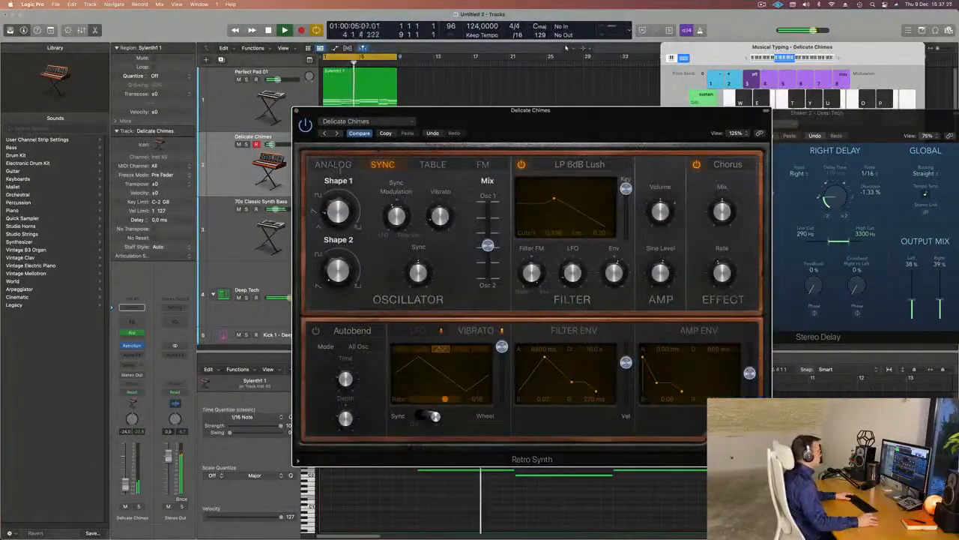
{"action": "left_click", "coordinate": [333, 165]}
{"action": "left_click", "coordinate": [433, 165]}
{"action": "left_click_drag", "start_coordinate": [512, 128], "coordinate": [499, 127]}
{"action": "key", "text": "space"}
{"action": "key", "text": "space"}
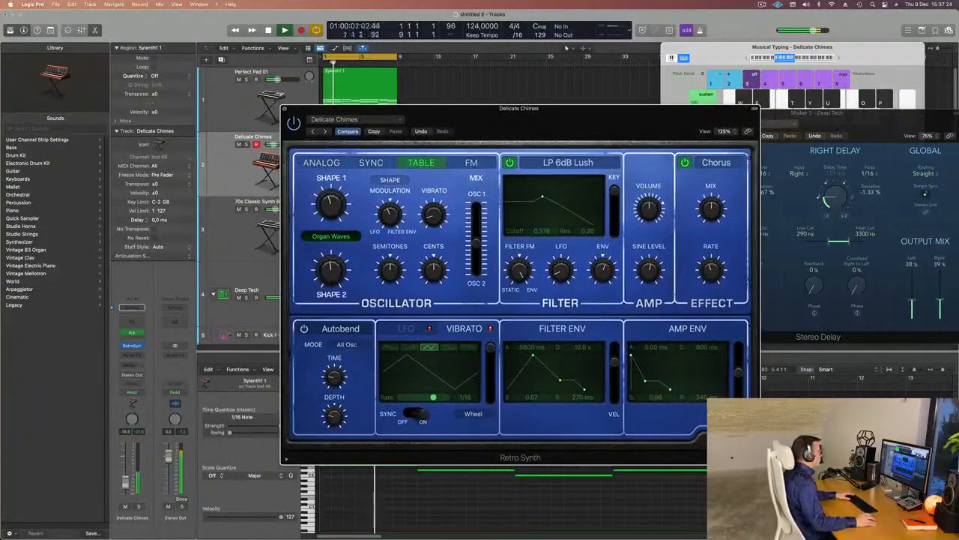
{"action": "left_click", "coordinate": [471, 162]}
{"action": "left_click", "coordinate": [371, 163]}
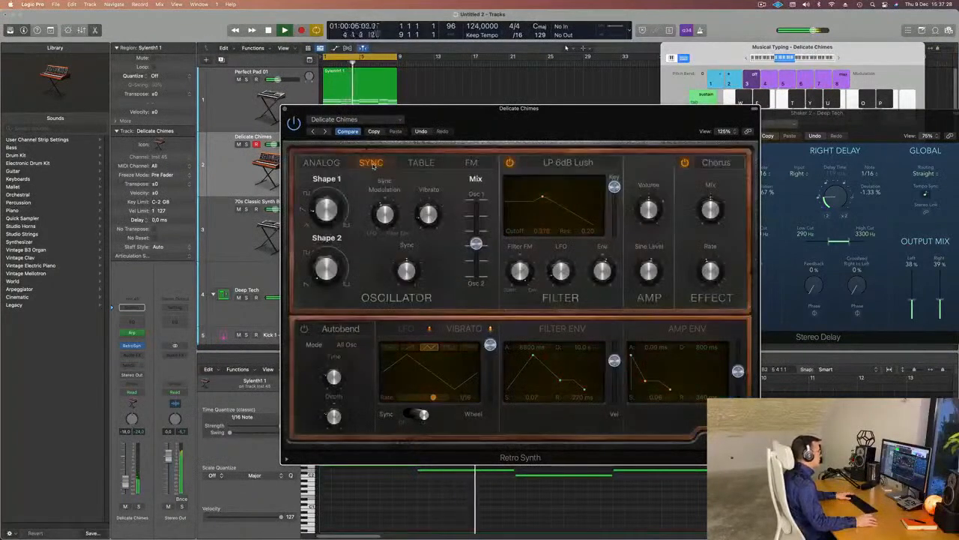
{"action": "left_click", "coordinate": [309, 163]}
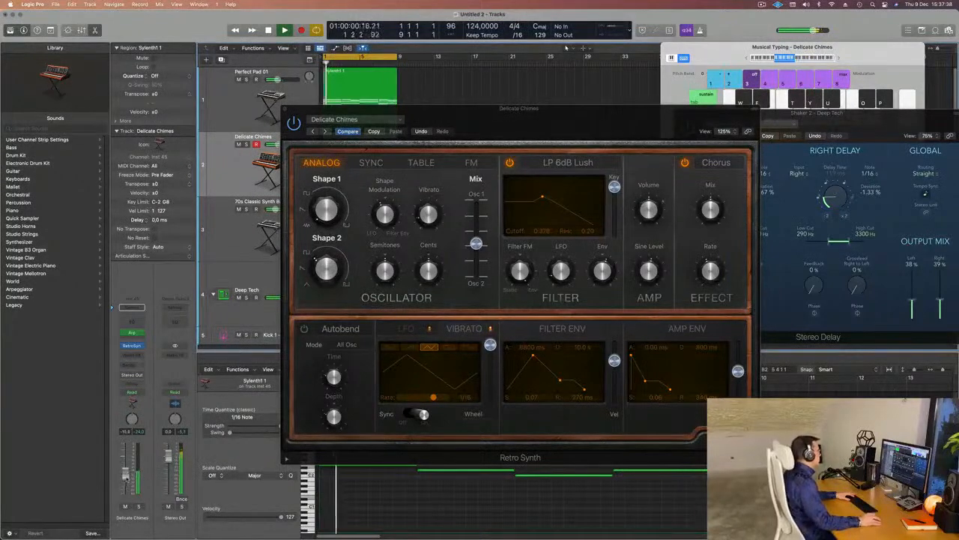
Set the Retro Synth filter cutoff to about 0.490 with 0.37 resonance and balance the oscillator mix slightly toward Osc 1.
{"action": "left_click_drag", "start_coordinate": [522, 113], "coordinate": [449, 111]}
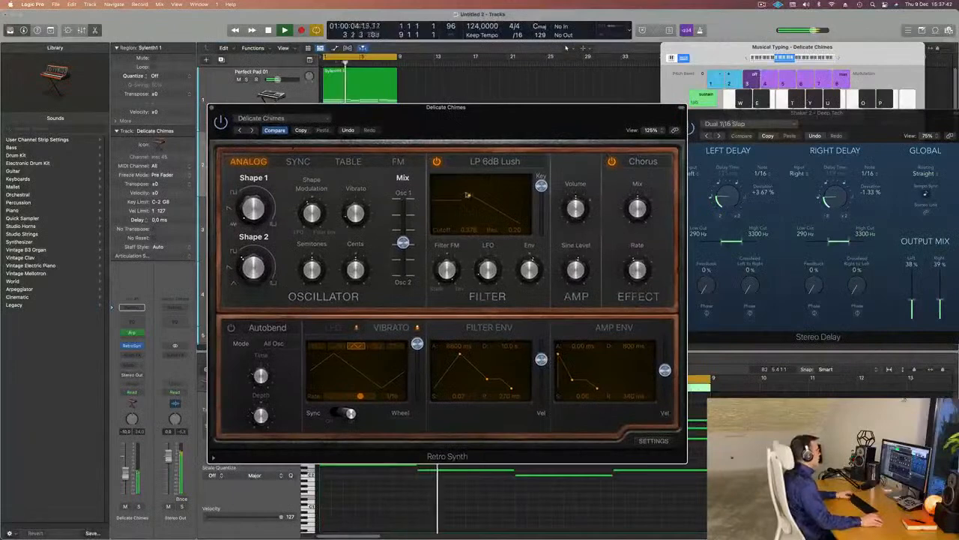
{"action": "left_click_drag", "start_coordinate": [468, 197], "coordinate": [462, 196]}
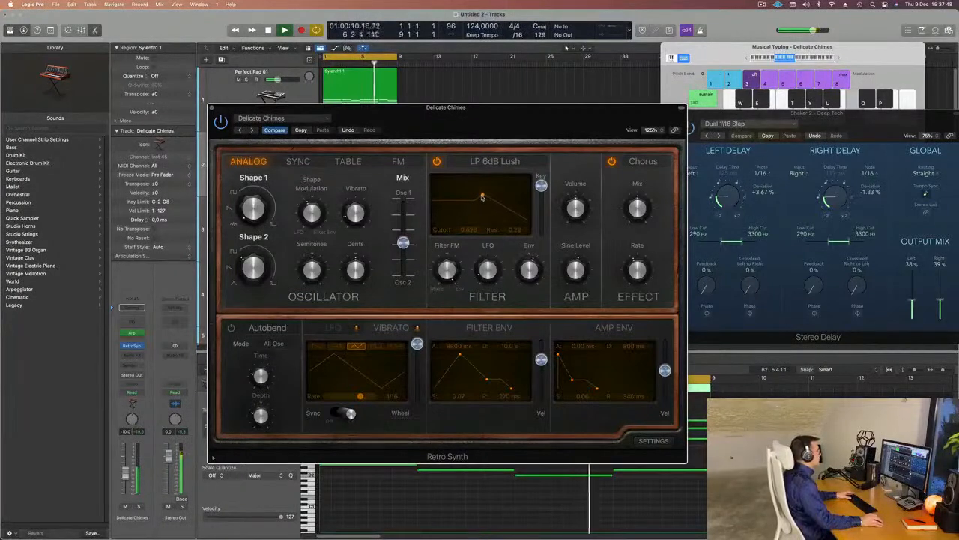
{"action": "left_click_drag", "start_coordinate": [481, 197], "coordinate": [476, 197]}
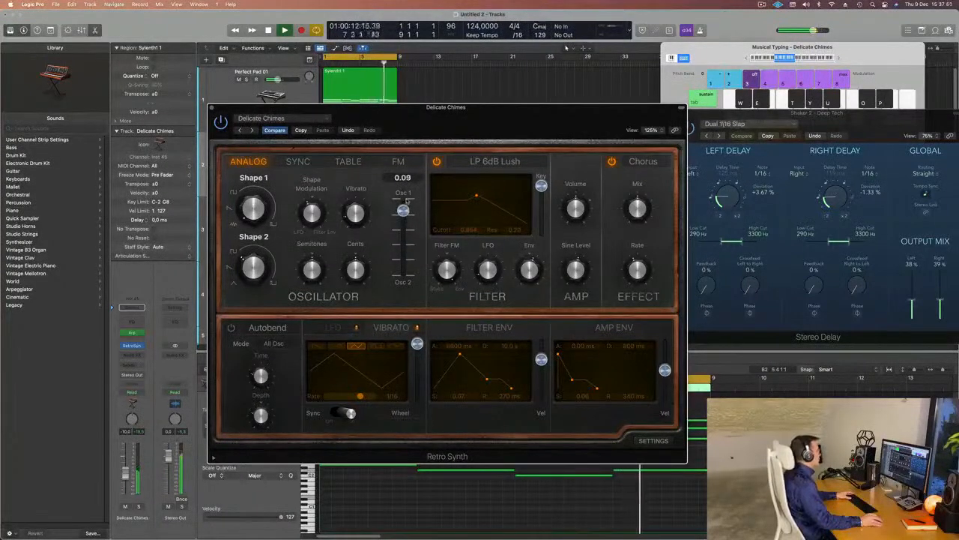
{"action": "left_click_drag", "start_coordinate": [409, 228], "coordinate": [403, 229]}
{"action": "left_click_drag", "start_coordinate": [495, 111], "coordinate": [522, 113]}
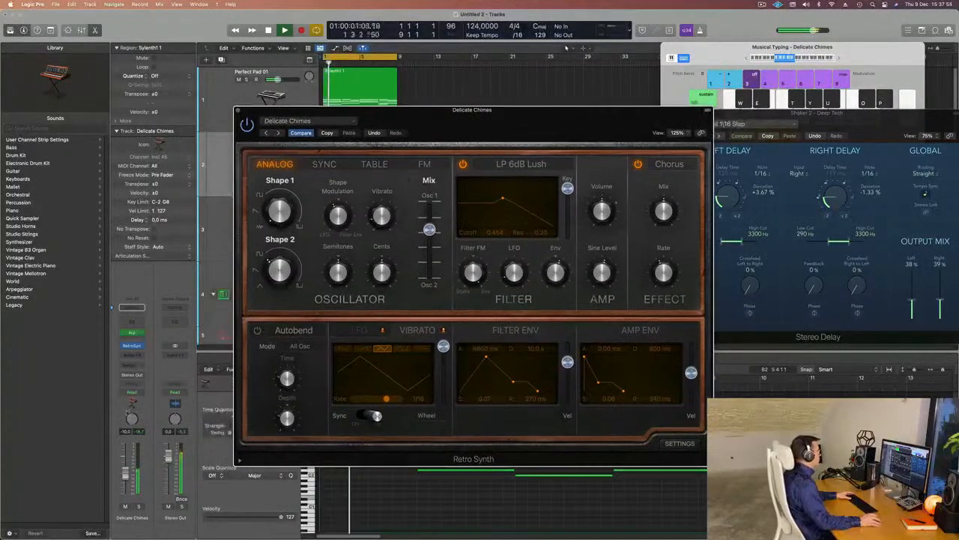
{"action": "left_click", "coordinate": [498, 88]}
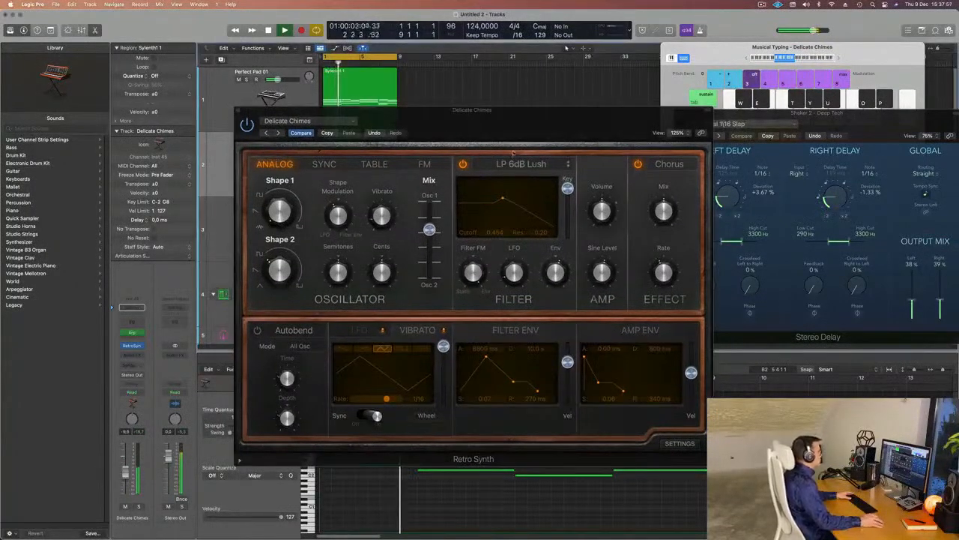
{"action": "left_click_drag", "start_coordinate": [428, 241], "coordinate": [427, 244]}
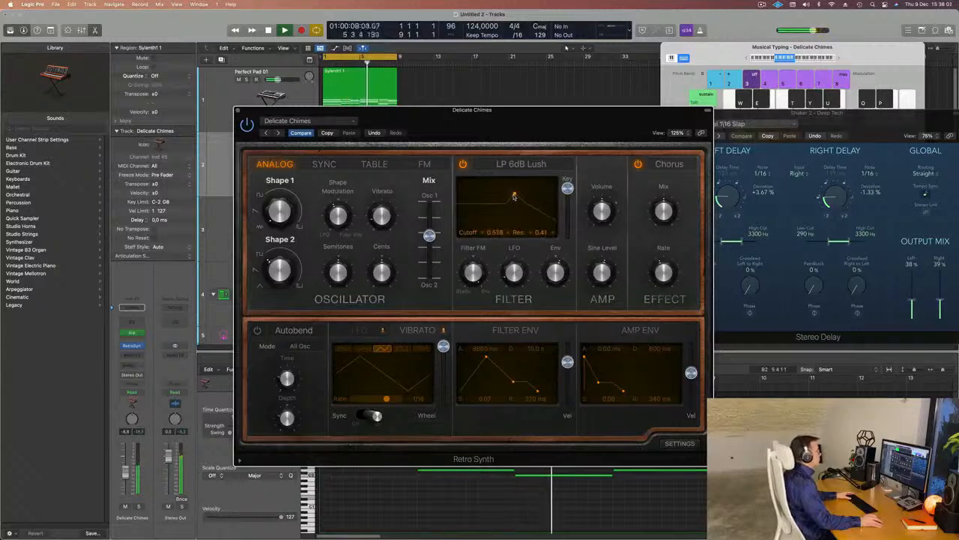
{"action": "left_click_drag", "start_coordinate": [508, 196], "coordinate": [506, 195]}
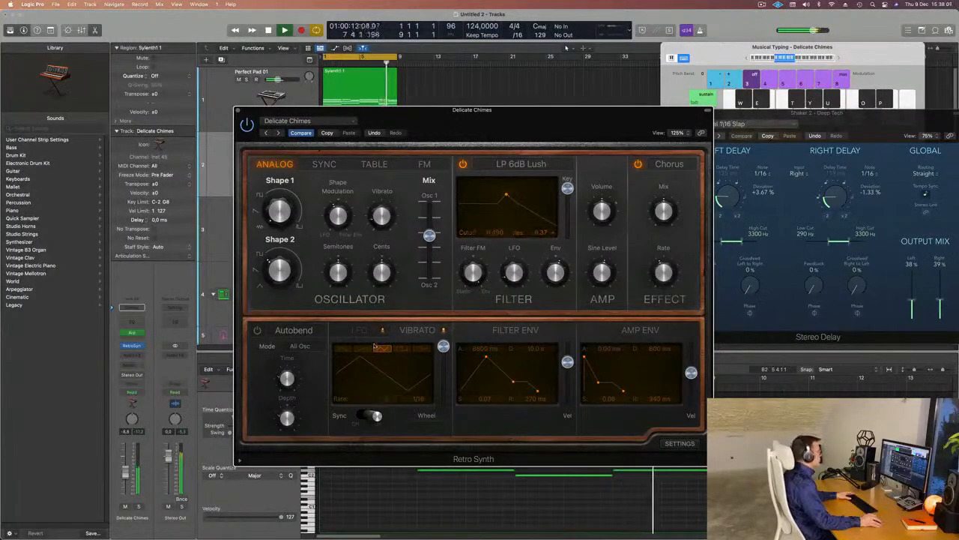
Adjust the second oscillator's shape and set the filter cutoff to about 0.376 with 0.40 resonance.
{"action": "left_click_drag", "start_coordinate": [492, 129], "coordinate": [625, 102]}
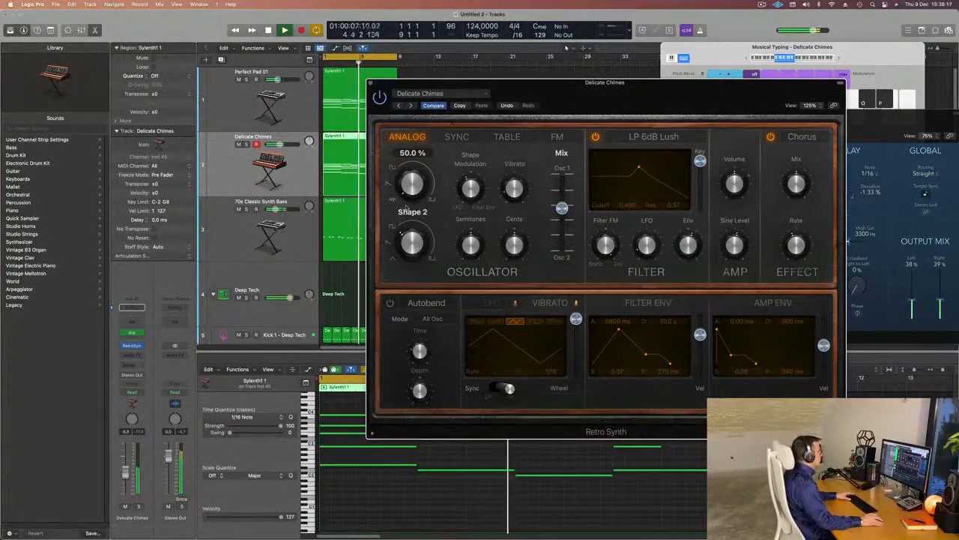
{"action": "mouse_move", "coordinate": [512, 188]}
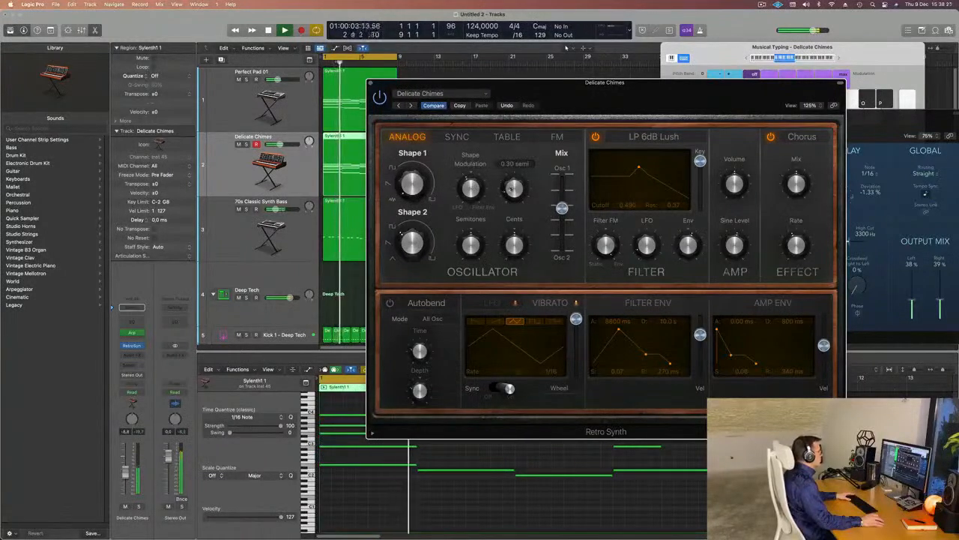
{"action": "left_click_drag", "start_coordinate": [562, 208], "coordinate": [563, 210]}
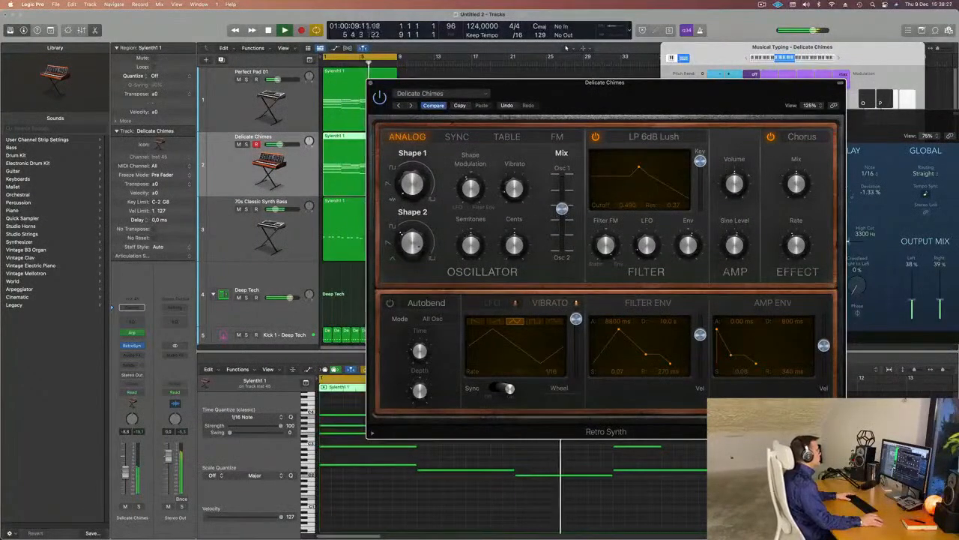
{"action": "left_click_drag", "start_coordinate": [413, 212], "coordinate": [415, 216]}
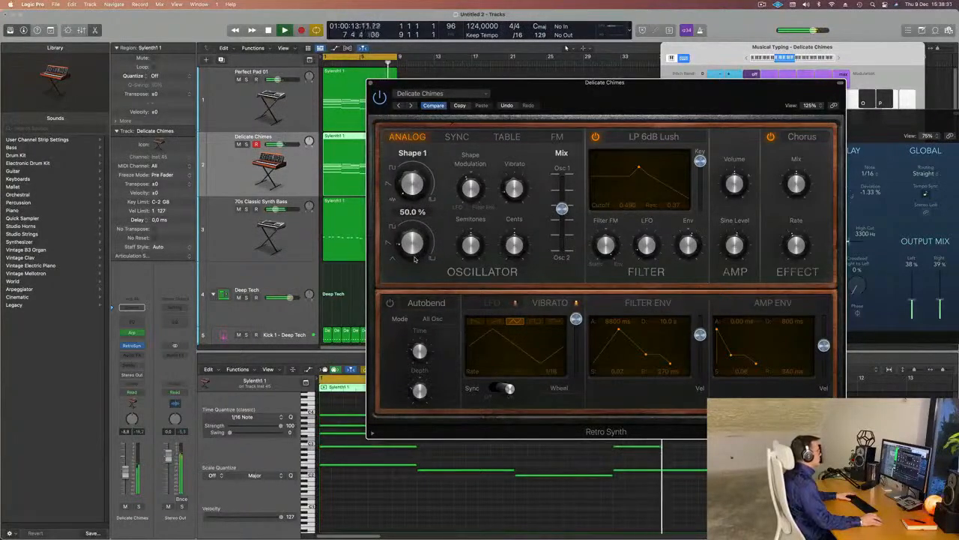
{"action": "left_click_drag", "start_coordinate": [418, 231], "coordinate": [418, 233]}
{"action": "left_click_drag", "start_coordinate": [633, 167], "coordinate": [620, 171]}
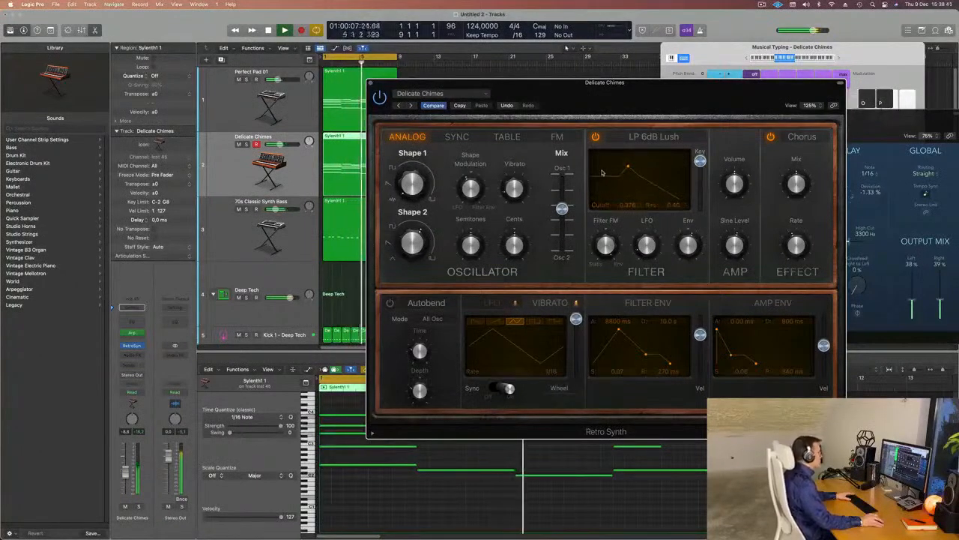
Delete the short upper note in bar 4 of the Delicate Chimes region and extend bar 3's top note through bar 4.
{"action": "left_click_drag", "start_coordinate": [646, 105], "coordinate": [920, 102]}
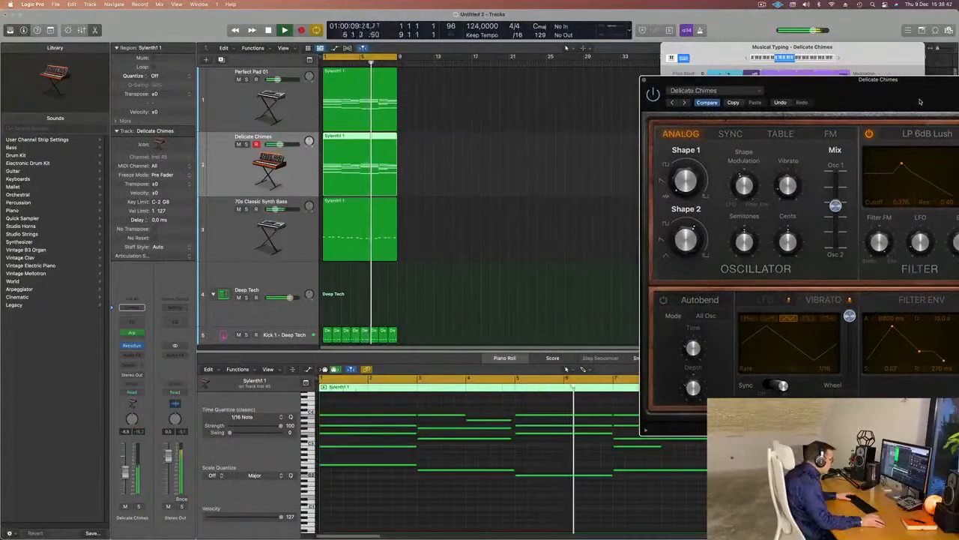
{"action": "left_click_drag", "start_coordinate": [920, 102], "coordinate": [936, 85]}
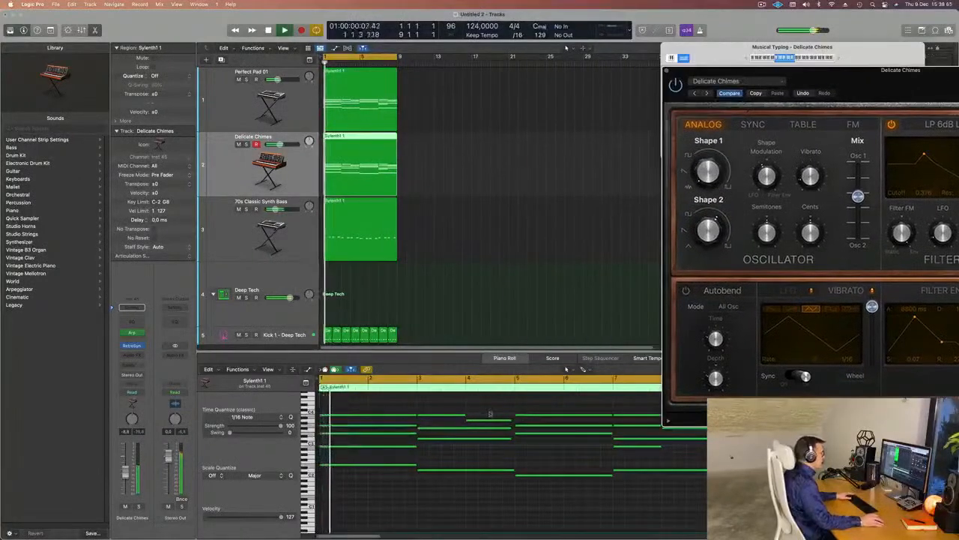
{"action": "left_click", "coordinate": [482, 419]}
{"action": "key", "text": "Delete"}
{"action": "left_click_drag", "start_coordinate": [463, 415], "coordinate": [514, 419]}
Delete the two upper notes in bar 8, extend bar 7's top two notes to the region's end, and stop playback.
{"action": "scroll", "coordinate": [649, 456], "scroll_direction": "right", "scroll_amount": 3}
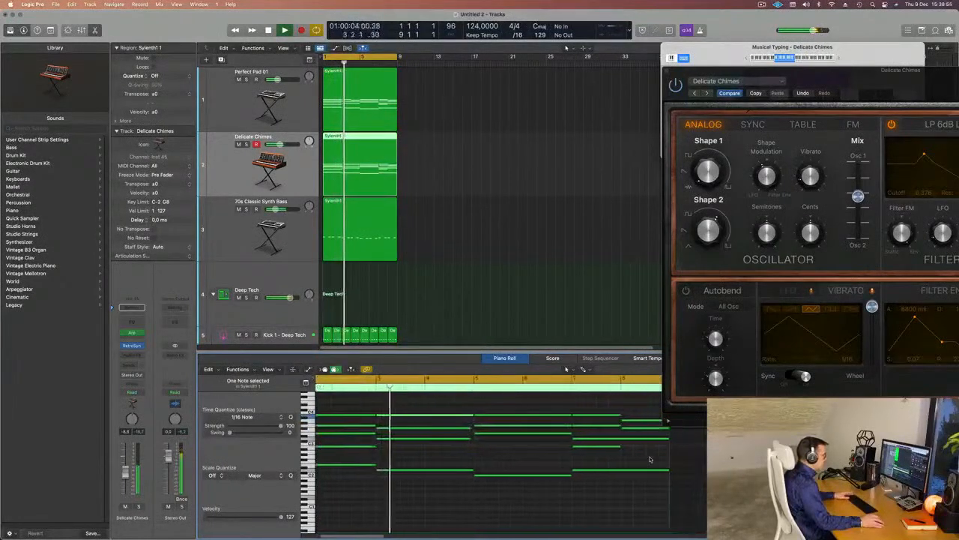
{"action": "left_click", "coordinate": [578, 421]}
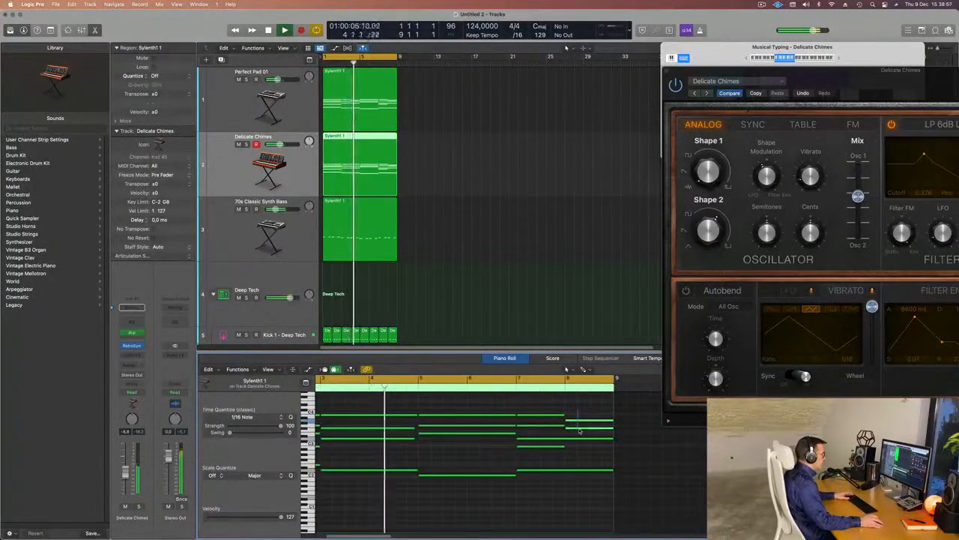
{"action": "left_click", "coordinate": [579, 427], "text": "shift"}
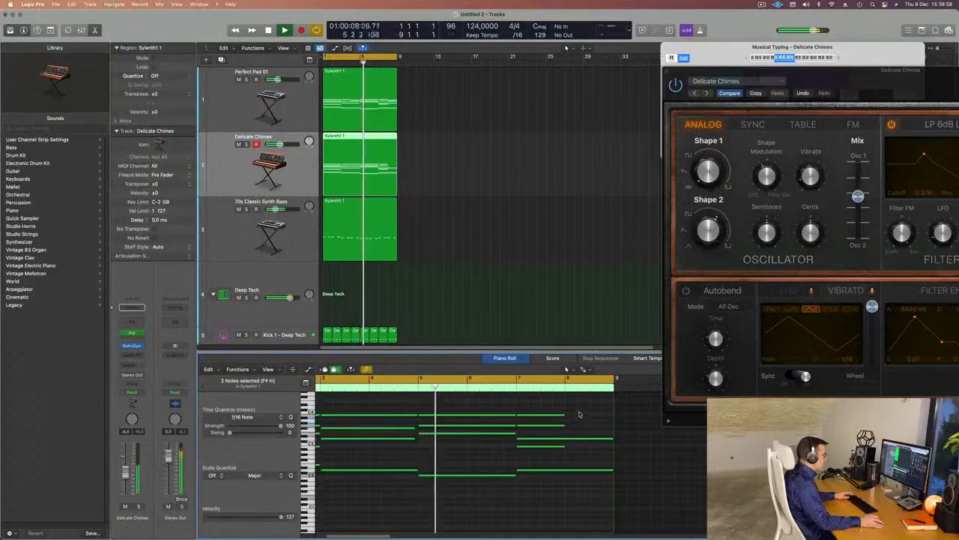
{"action": "left_click_drag", "start_coordinate": [580, 427], "coordinate": [611, 415]}
{"action": "key", "text": "space"}
{"action": "left_click", "coordinate": [577, 450]}
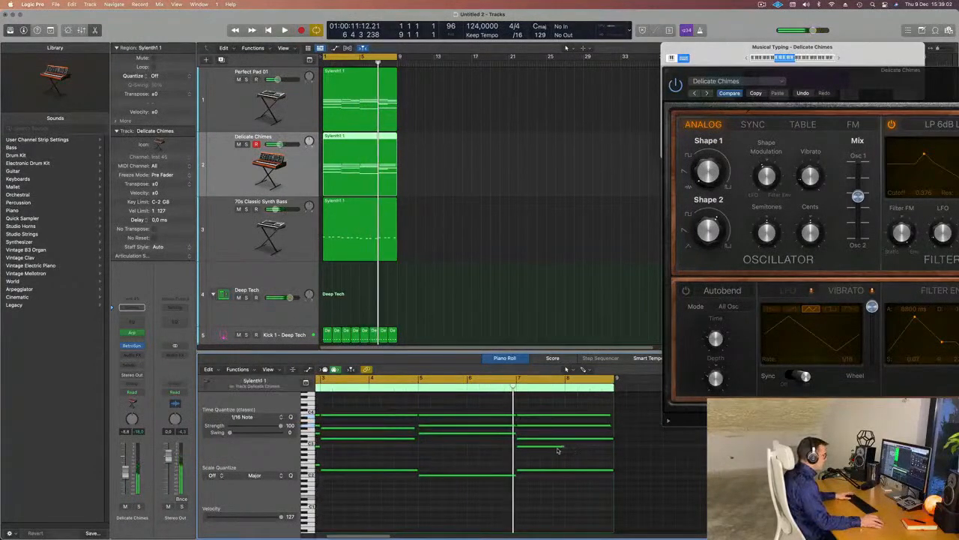
Extend bar 7's second-lowest note in the Delicate Chimes region through bar 8 and play back the loop.
{"action": "left_click_drag", "start_coordinate": [565, 446], "coordinate": [612, 425]}
{"action": "key", "text": "space"}
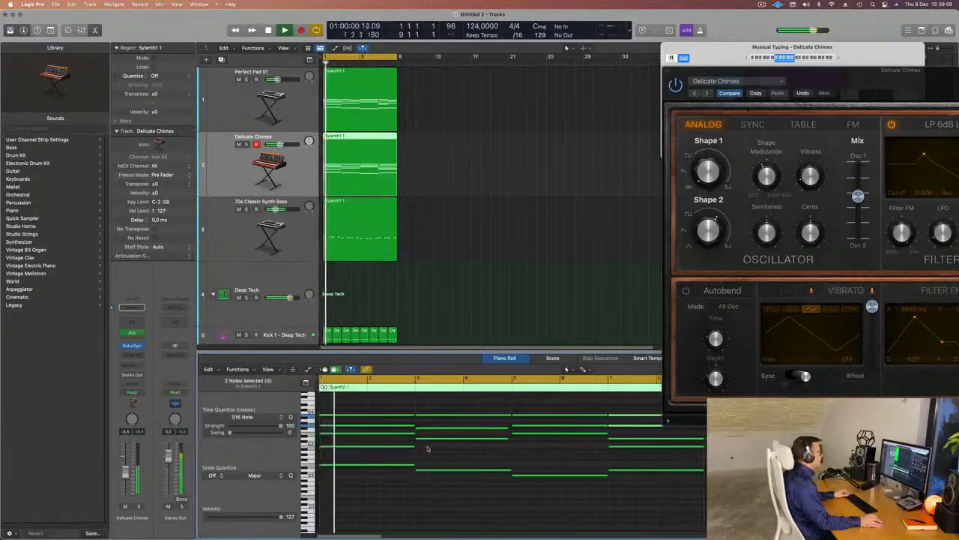
{"action": "left_click_drag", "start_coordinate": [843, 75], "coordinate": [668, 111]}
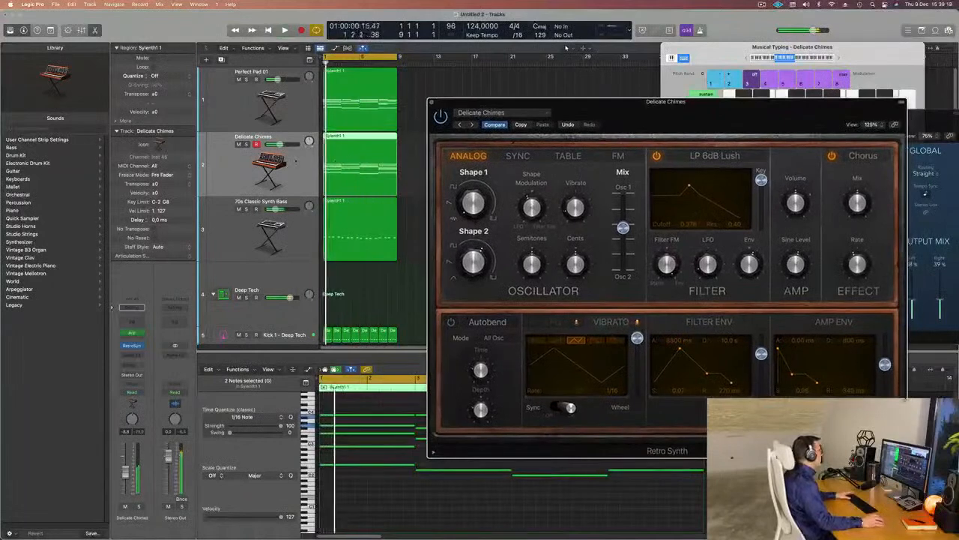
{"action": "left_click", "coordinate": [212, 192]}
{"action": "key", "text": "space"}
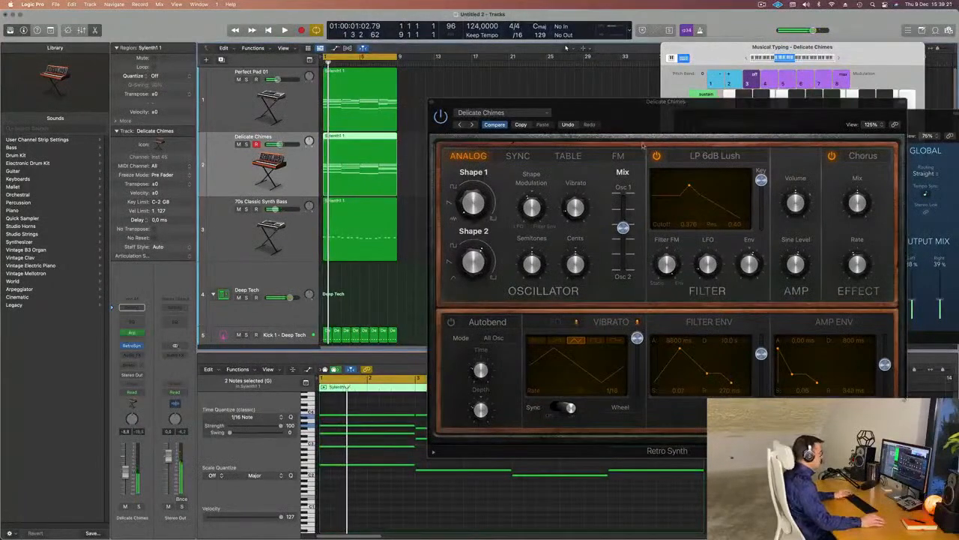
Close Musical Typing, show the Mixer, and copy the bass channel's Compressor onto the Delicate Chimes channel.
{"action": "key", "text": "super+k"}
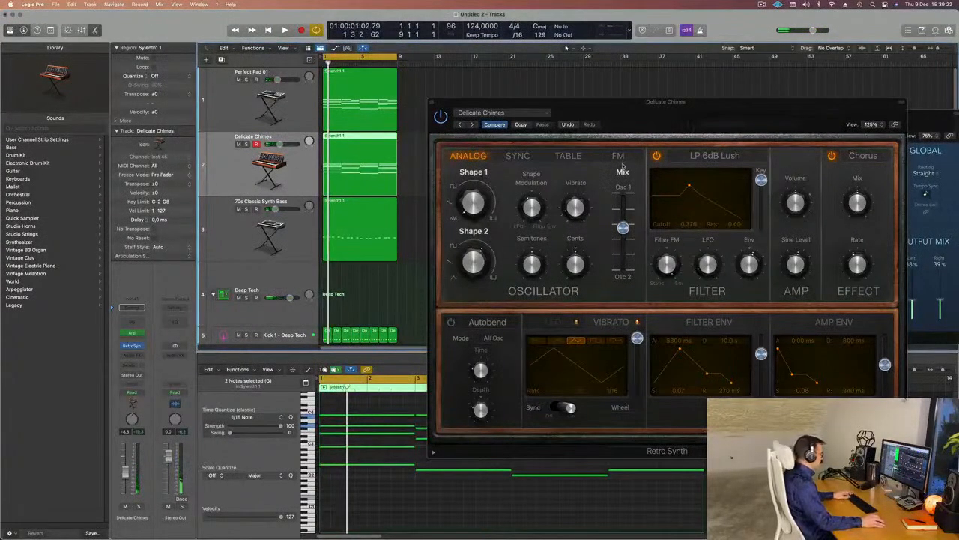
{"action": "key", "text": "x"}
{"action": "left_click_drag", "start_coordinate": [629, 115], "coordinate": [867, 110]}
{"action": "key", "text": "space"}
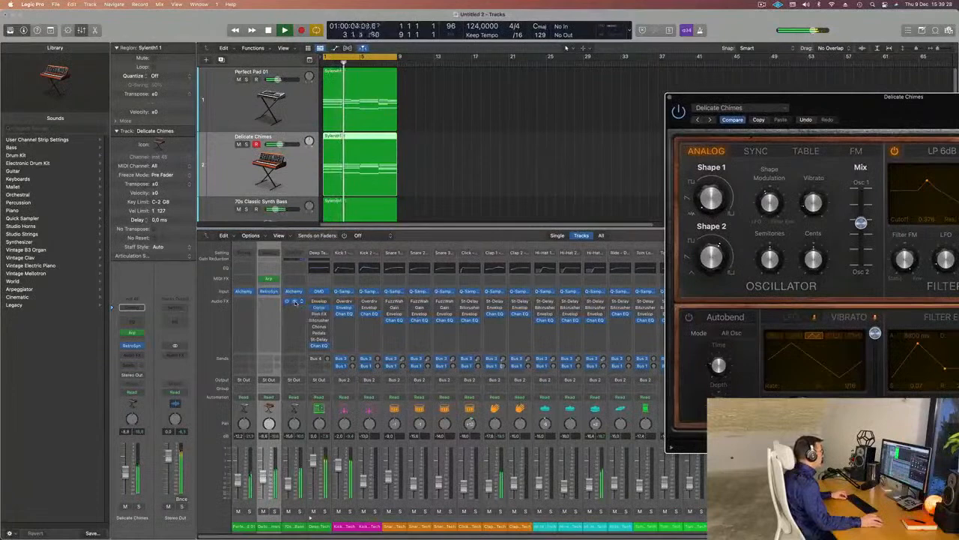
{"action": "left_click_drag", "start_coordinate": [267, 304], "coordinate": [268, 302]}
Insert a stereo Delay Designer after the Compressor on the Delicate Chimes track and enlarge its window.
{"action": "left_click_drag", "start_coordinate": [906, 110], "coordinate": [790, 109]}
{"action": "left_click", "coordinate": [218, 210]}
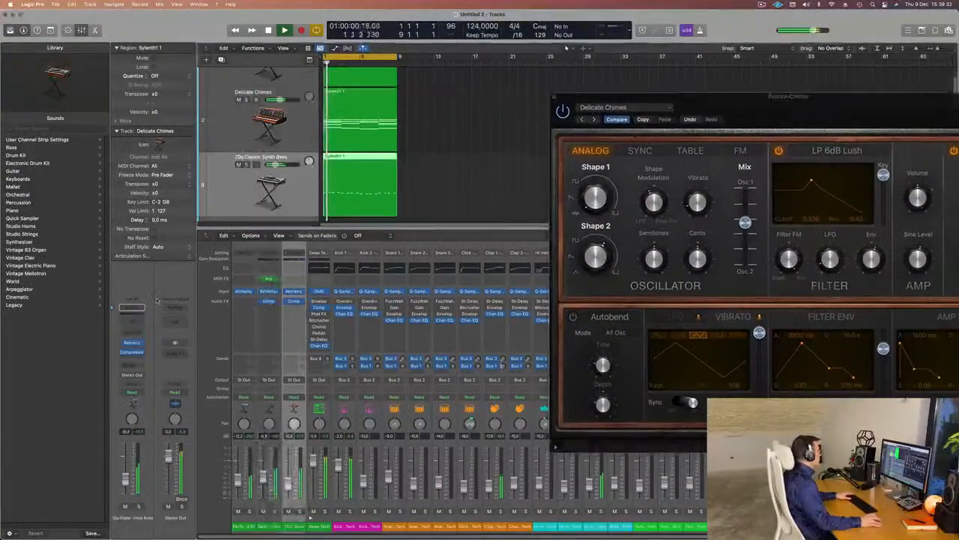
{"action": "scroll", "coordinate": [233, 198], "scroll_direction": "down", "scroll_amount": 3}
{"action": "scroll", "coordinate": [241, 189], "scroll_direction": "up", "scroll_amount": 2}
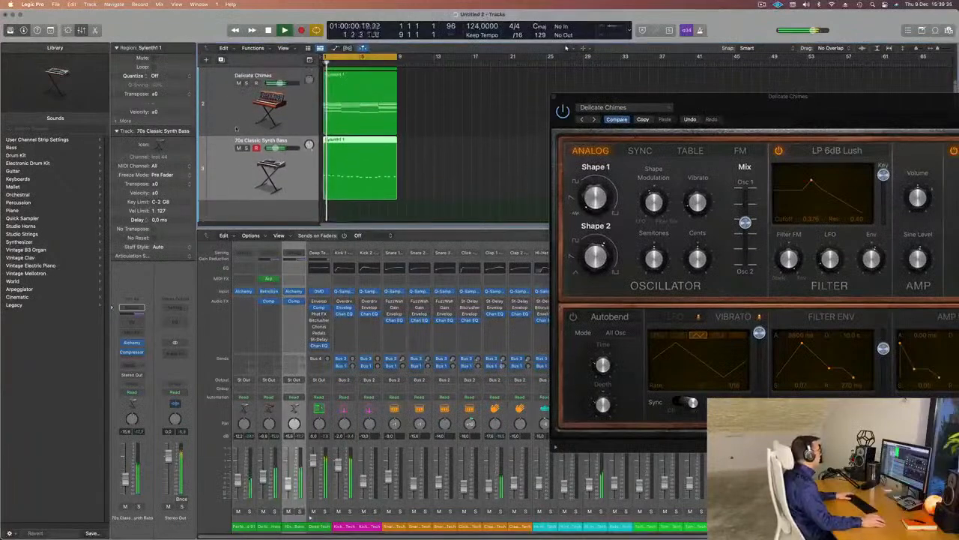
{"action": "left_click", "coordinate": [223, 111]}
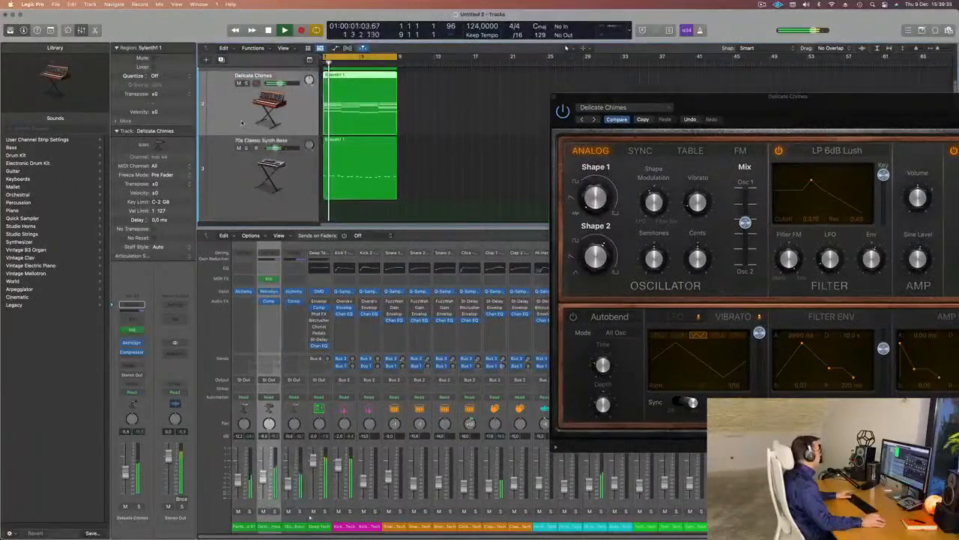
{"action": "left_click", "coordinate": [136, 359]}
{"action": "mouse_move", "coordinate": [146, 410]}
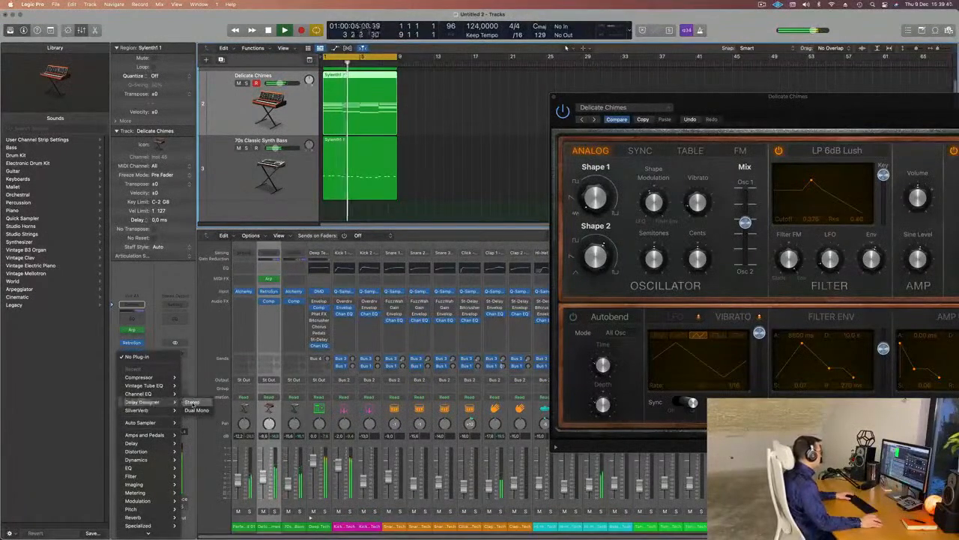
{"action": "left_click", "coordinate": [192, 401]}
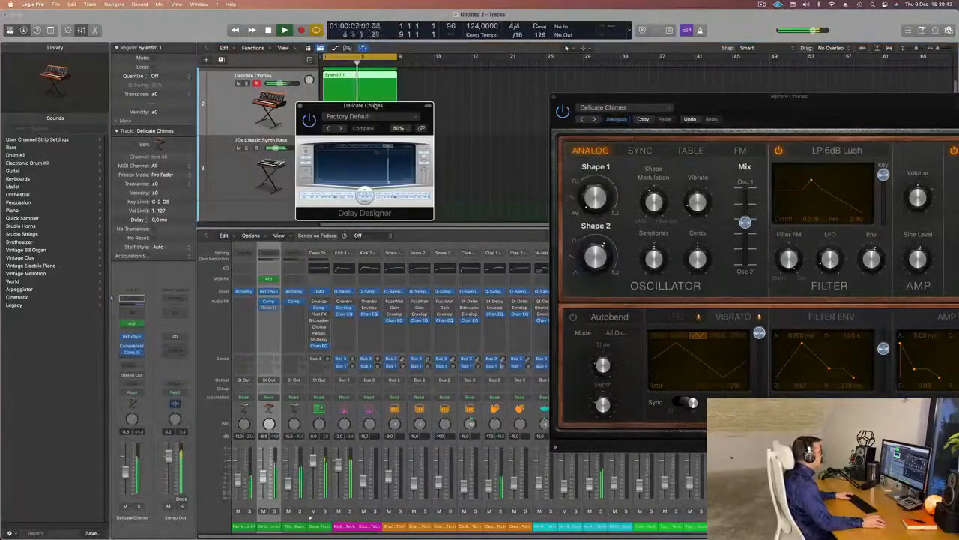
{"action": "left_click_drag", "start_coordinate": [393, 167], "coordinate": [476, 136]}
{"action": "left_click_drag", "start_coordinate": [515, 191], "coordinate": [885, 382]}
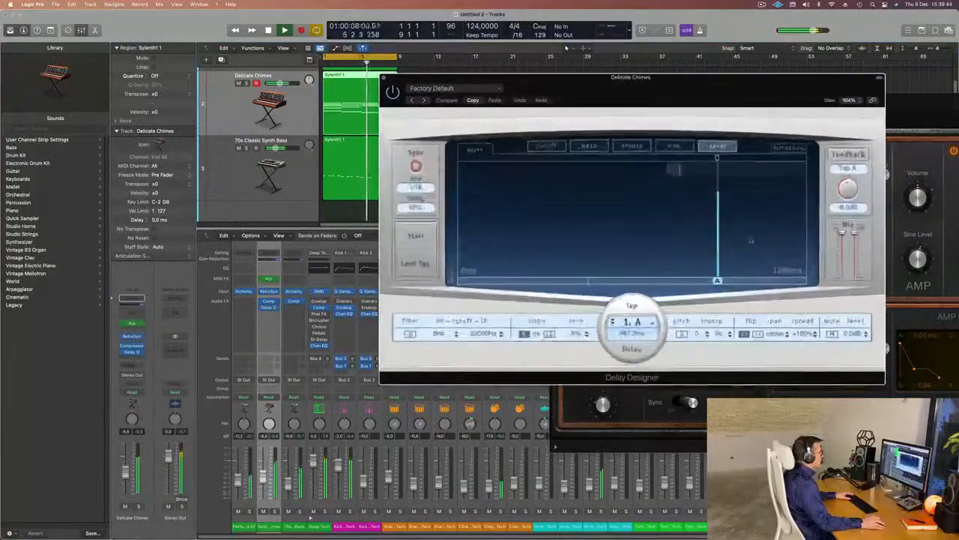
Load the 1/16 Slow Pan preset from the Simple category into Delay Designer.
{"action": "left_click_drag", "start_coordinate": [692, 93], "coordinate": [396, 74]}
{"action": "left_click", "coordinate": [164, 69]}
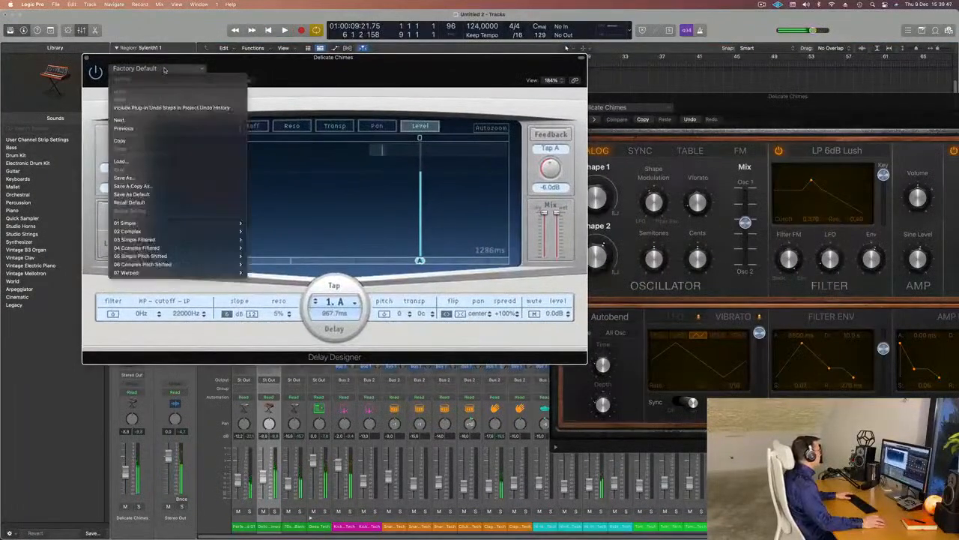
{"action": "mouse_move", "coordinate": [181, 233]}
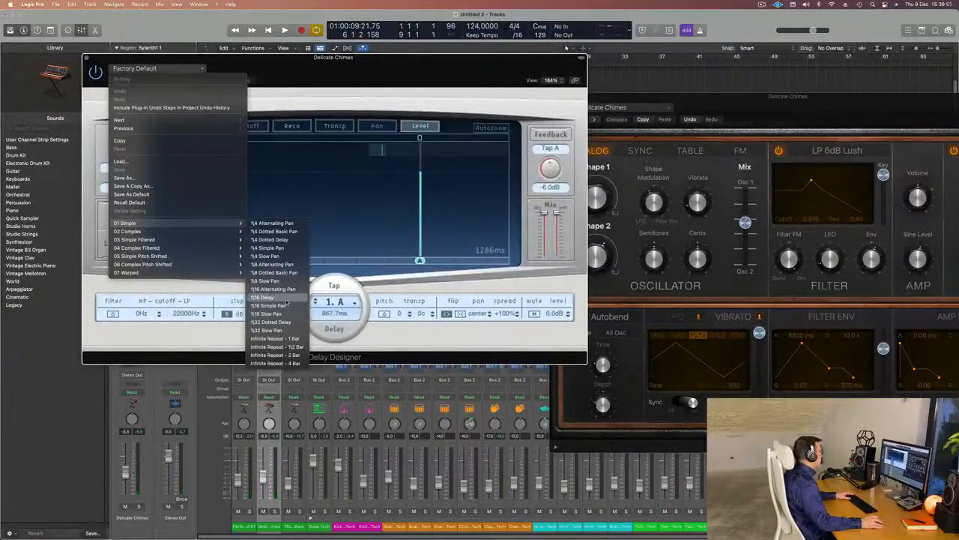
{"action": "left_click", "coordinate": [268, 313]}
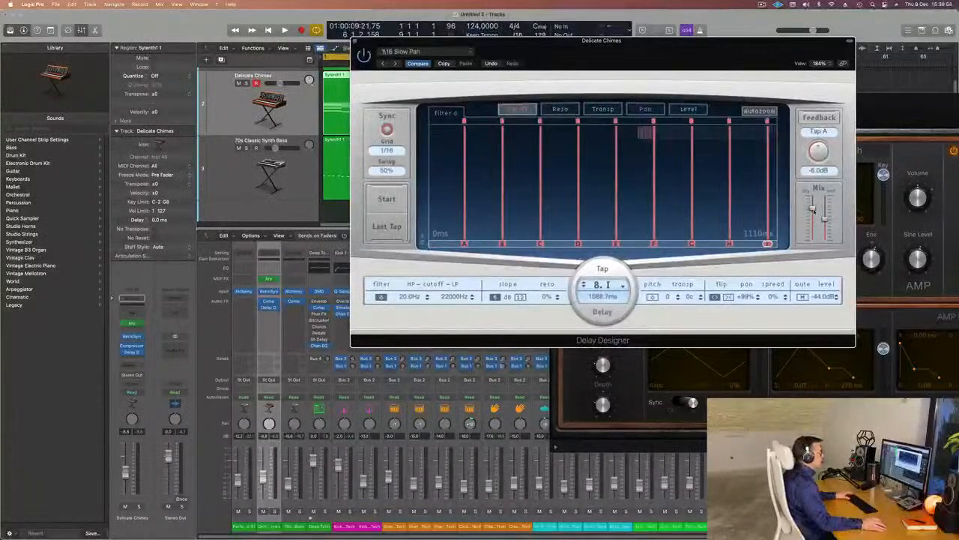
Raise Delay Designer's dry level to maximum and fine-tune its wet level to around mid-scale during playback.
{"action": "key", "text": "space"}
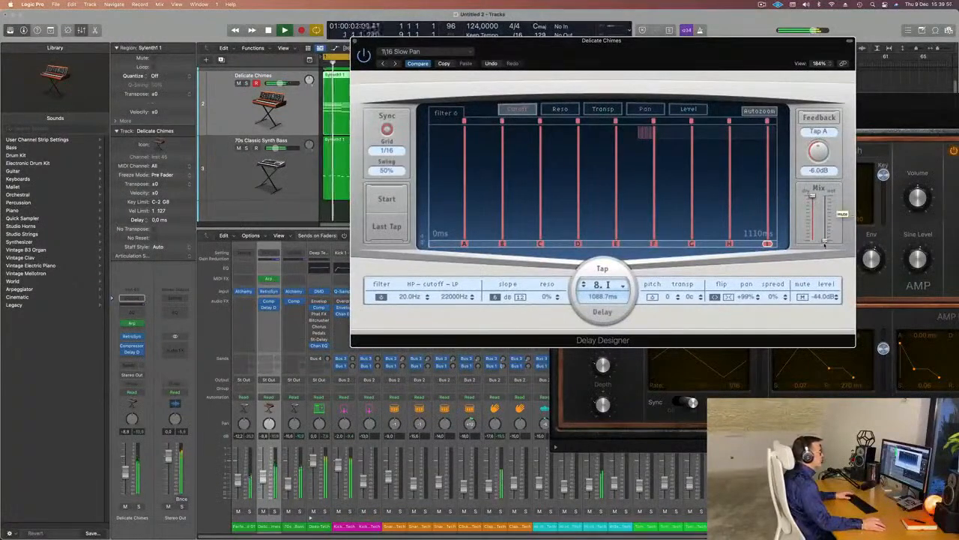
{"action": "left_click_drag", "start_coordinate": [825, 219], "coordinate": [825, 223]}
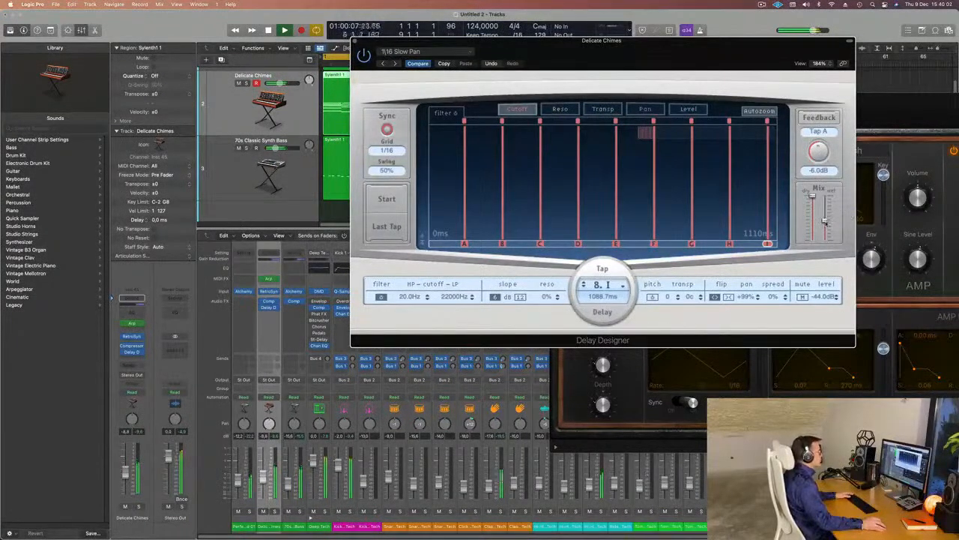
{"action": "left_click_drag", "start_coordinate": [826, 220], "coordinate": [826, 222]}
{"action": "left_click", "coordinate": [826, 219]}
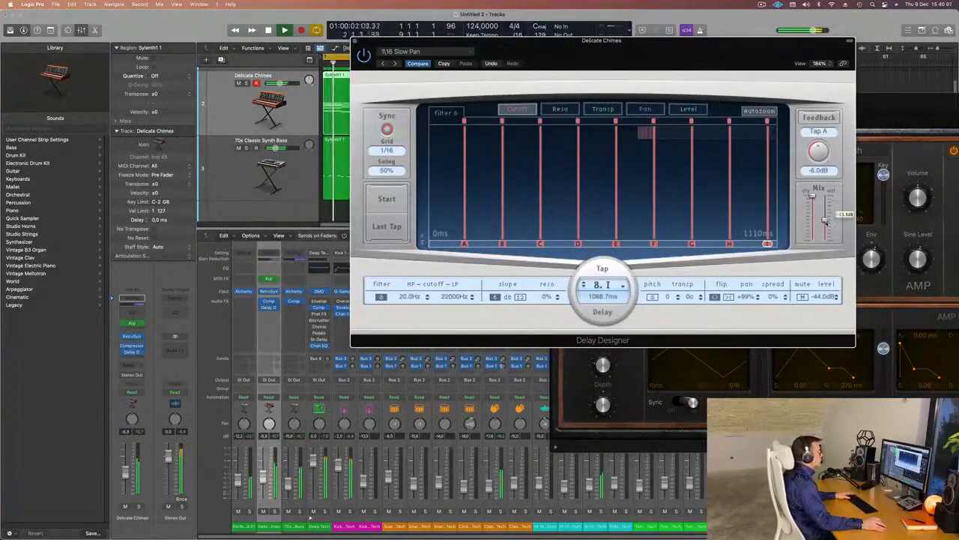
{"action": "left_click_drag", "start_coordinate": [826, 220], "coordinate": [826, 219]}
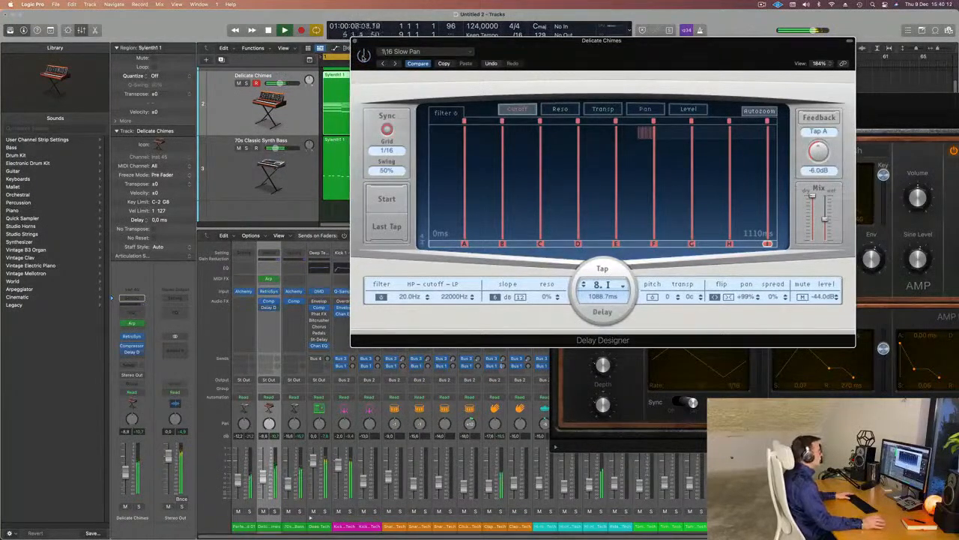
Move Delay Designer ahead of the Compressor in the Delicate Chimes effects chain and close the delay and synth windows.
{"action": "left_click_drag", "start_coordinate": [386, 49], "coordinate": [500, 46]}
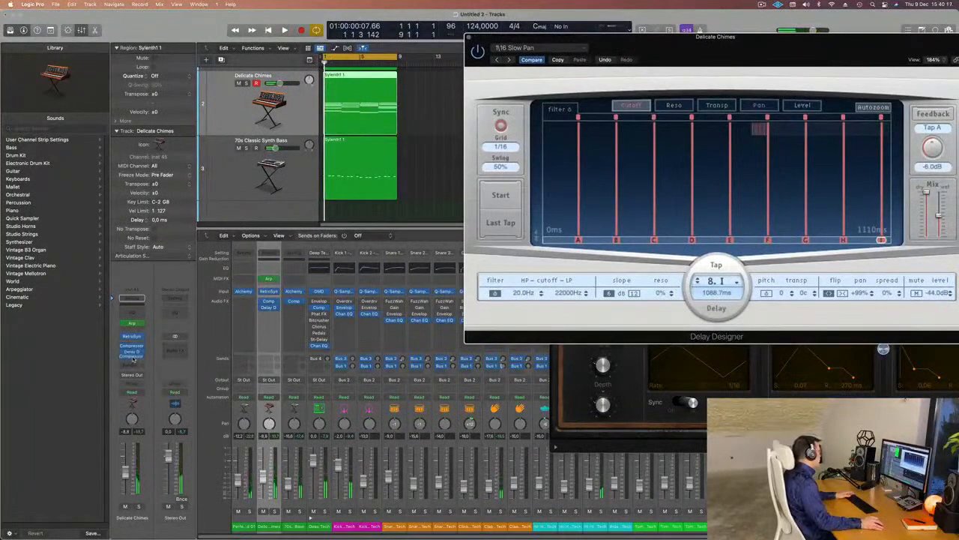
{"action": "left_click_drag", "start_coordinate": [133, 360], "coordinate": [132, 344]}
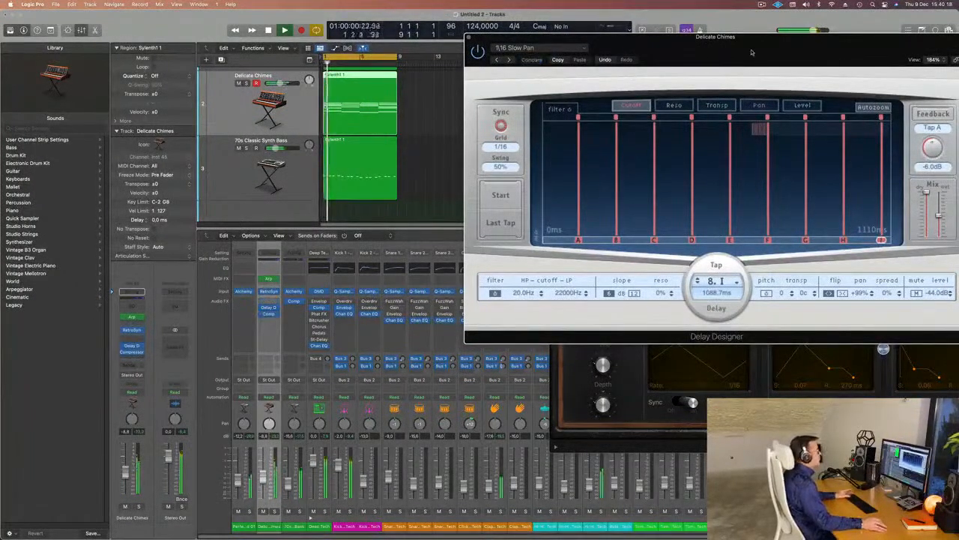
{"action": "left_click_drag", "start_coordinate": [759, 54], "coordinate": [539, 150]}
{"action": "left_click", "coordinate": [251, 137]}
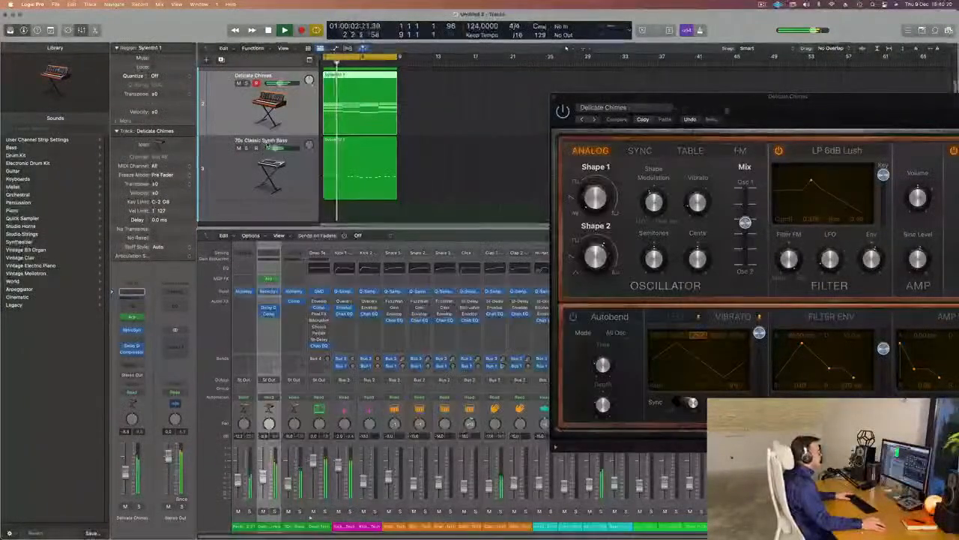
{"action": "left_click_drag", "start_coordinate": [599, 96], "coordinate": [545, 86]}
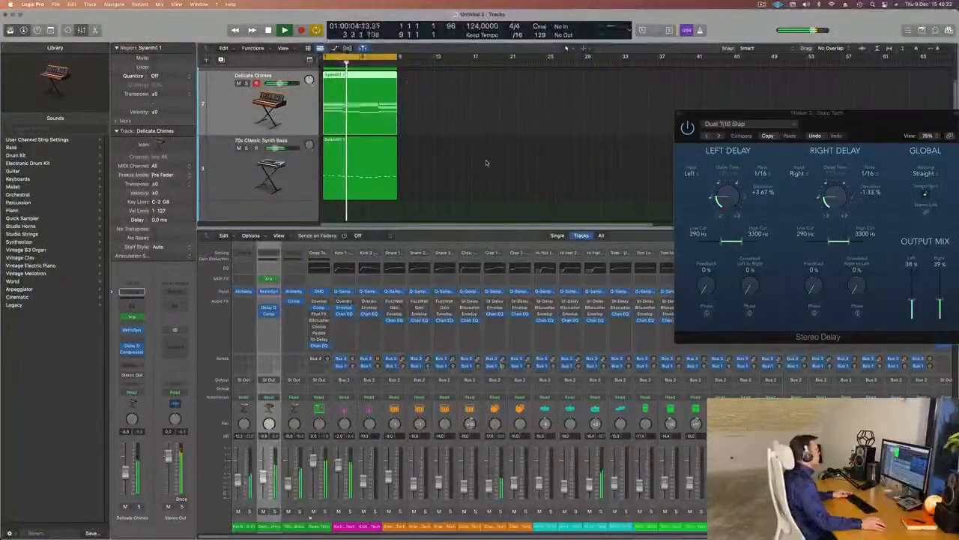
Set Delicate Chimes' Retro Synth filter cutoff to about 0.55 with 0.48 resonance and lower its channel fader to about -9.4 dB.
{"action": "scroll", "coordinate": [450, 181], "scroll_direction": "up", "scroll_amount": 2}
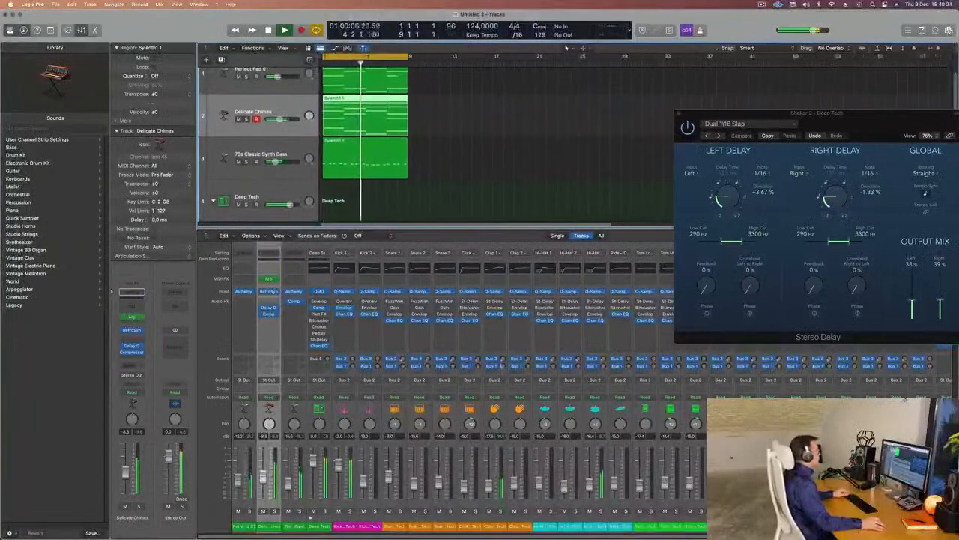
{"action": "scroll", "coordinate": [479, 174], "scroll_direction": "down", "scroll_amount": 3}
{"action": "scroll", "coordinate": [453, 173], "scroll_direction": "down", "scroll_amount": 4}
{"action": "scroll", "coordinate": [446, 169], "scroll_direction": "up", "scroll_amount": 2}
{"action": "scroll", "coordinate": [440, 171], "scroll_direction": "up", "scroll_amount": 2}
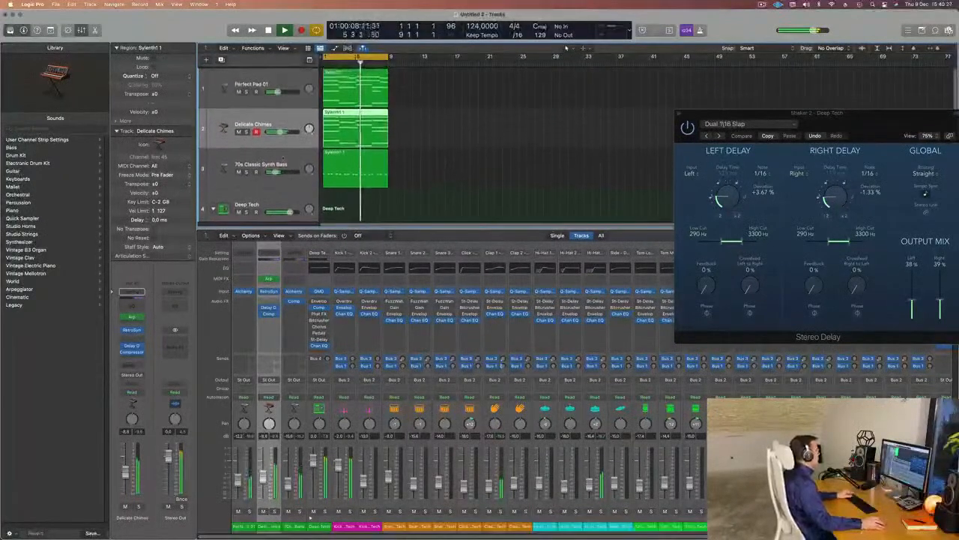
{"action": "left_click", "coordinate": [234, 178]}
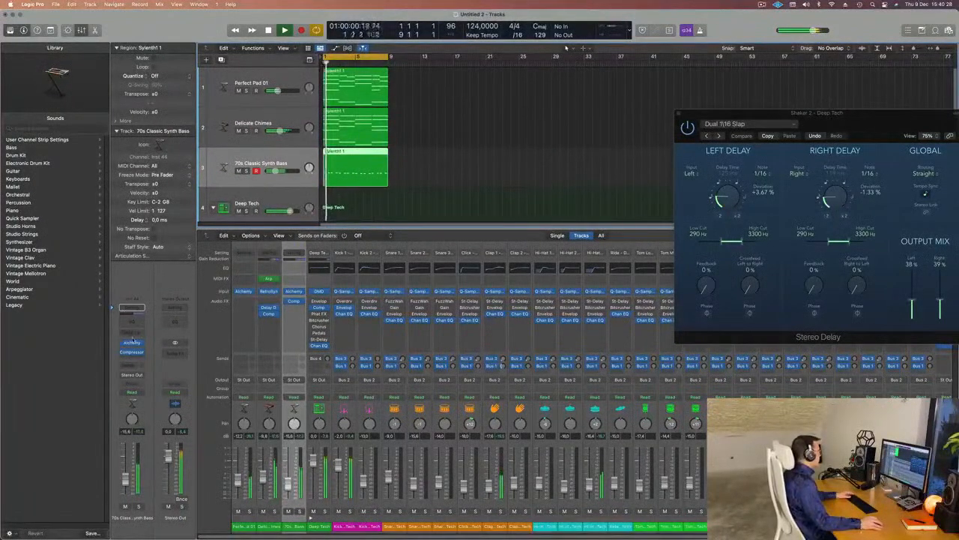
{"action": "left_click", "coordinate": [266, 144]}
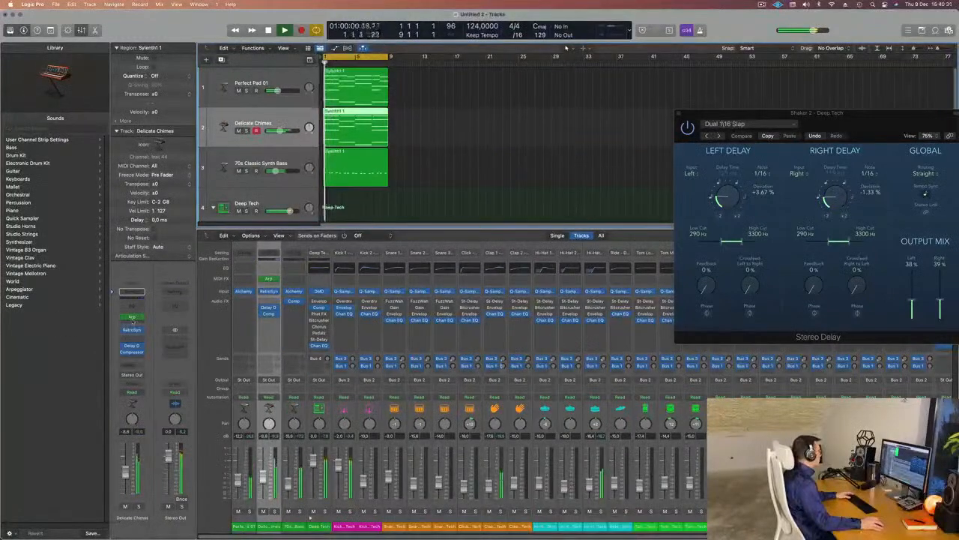
{"action": "left_click", "coordinate": [133, 332]}
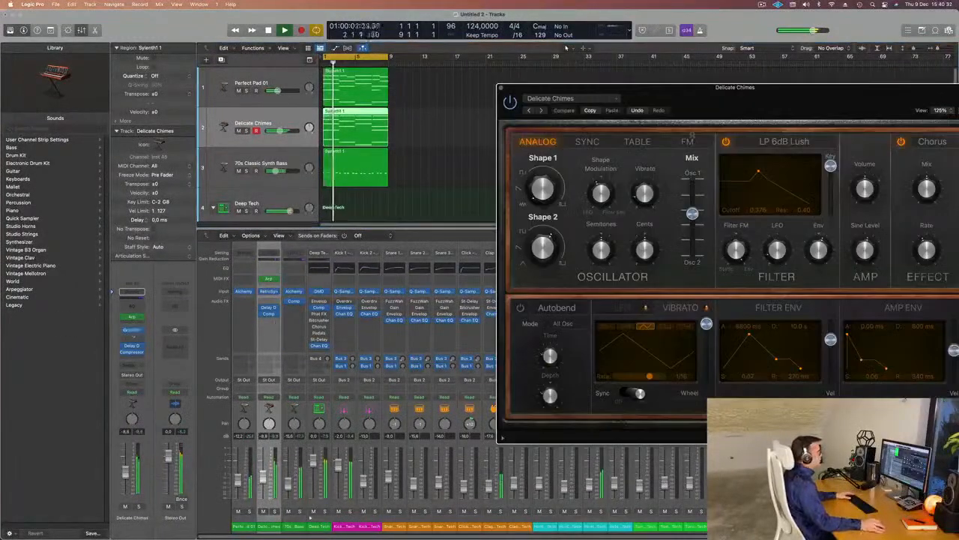
{"action": "left_click_drag", "start_coordinate": [709, 110], "coordinate": [557, 102]}
{"action": "key", "text": "space"}
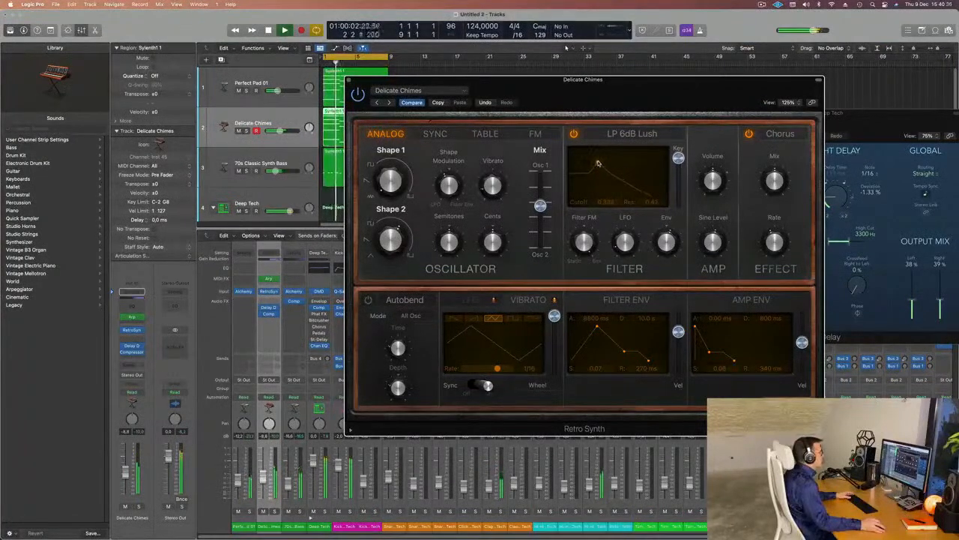
{"action": "left_click_drag", "start_coordinate": [597, 162], "coordinate": [636, 161]}
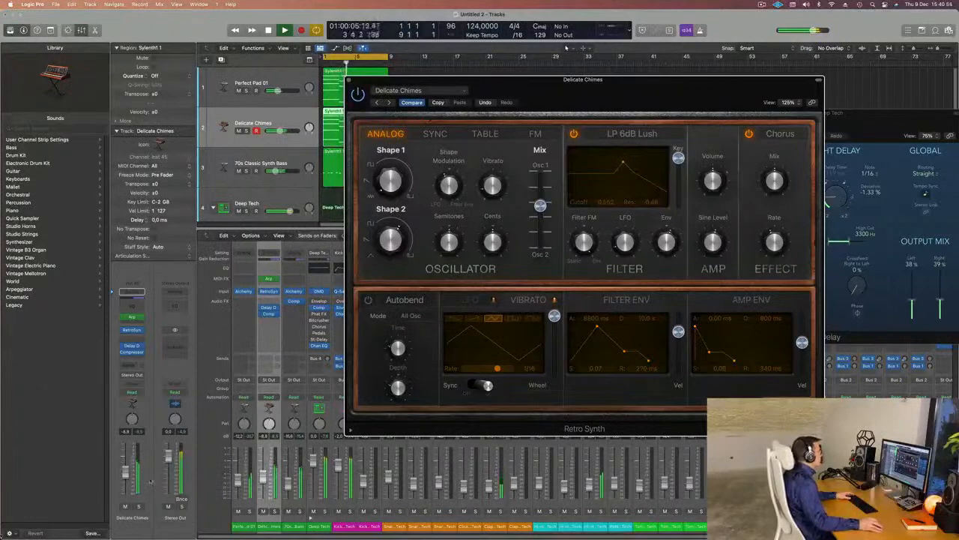
{"action": "left_click_drag", "start_coordinate": [263, 479], "coordinate": [263, 481]}
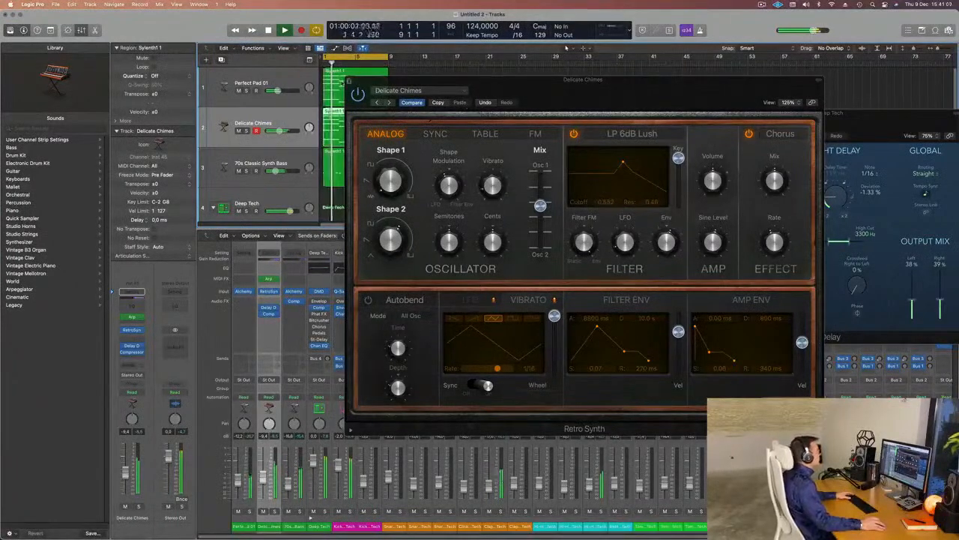
{"action": "left_click", "coordinate": [350, 81]}
Duplicate the 70s Classic Synth Bass track with its instrument and Compressor settings, and restart playback.
{"action": "left_click", "coordinate": [283, 161]}
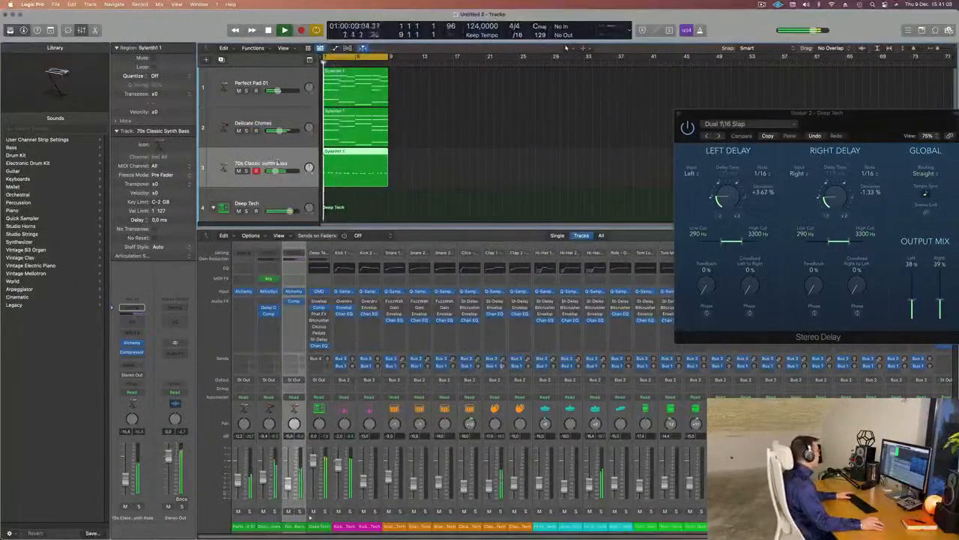
{"action": "scroll", "coordinate": [420, 172], "scroll_direction": "down", "scroll_amount": 5}
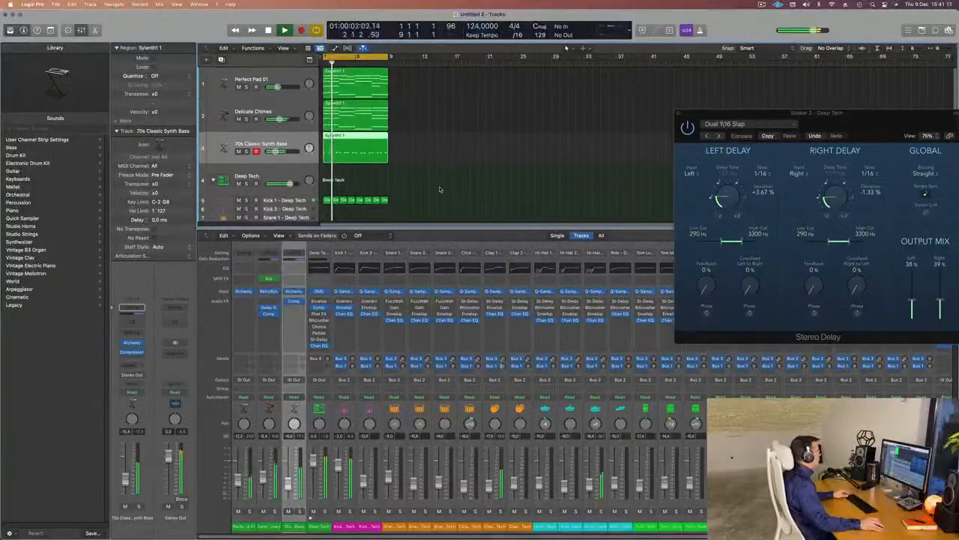
{"action": "scroll", "coordinate": [443, 188], "scroll_direction": "down", "scroll_amount": 3}
{"action": "scroll", "coordinate": [445, 165], "scroll_direction": "up", "scroll_amount": 5}
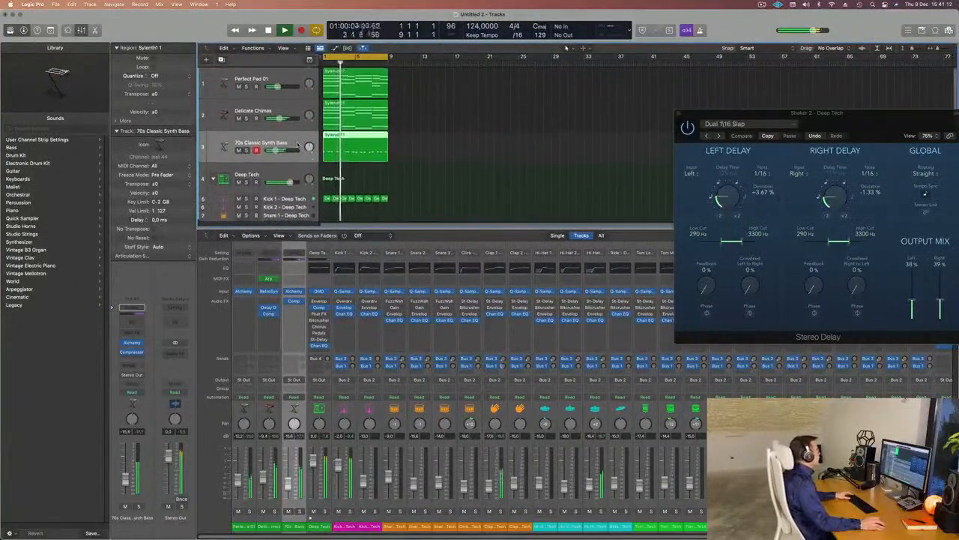
{"action": "left_click", "coordinate": [222, 59]}
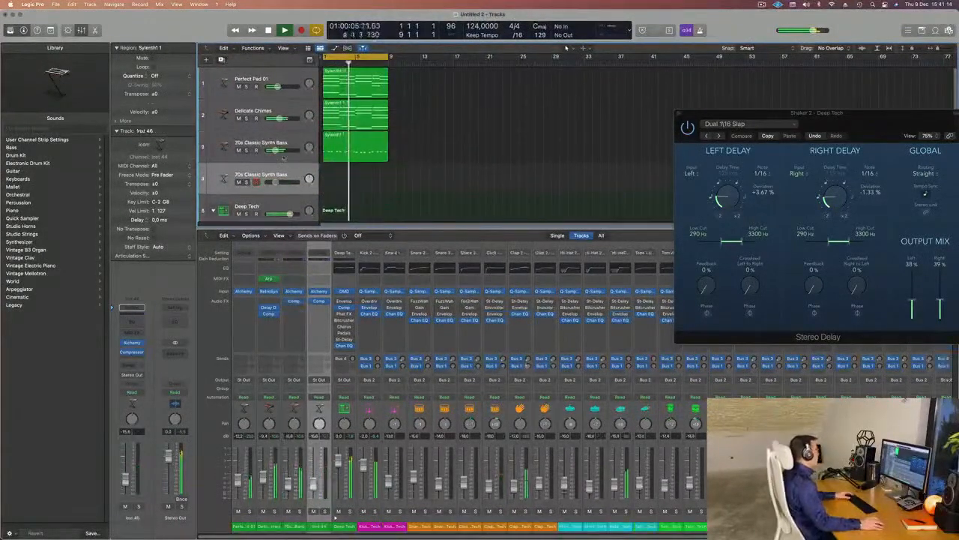
{"action": "key", "text": "space"}
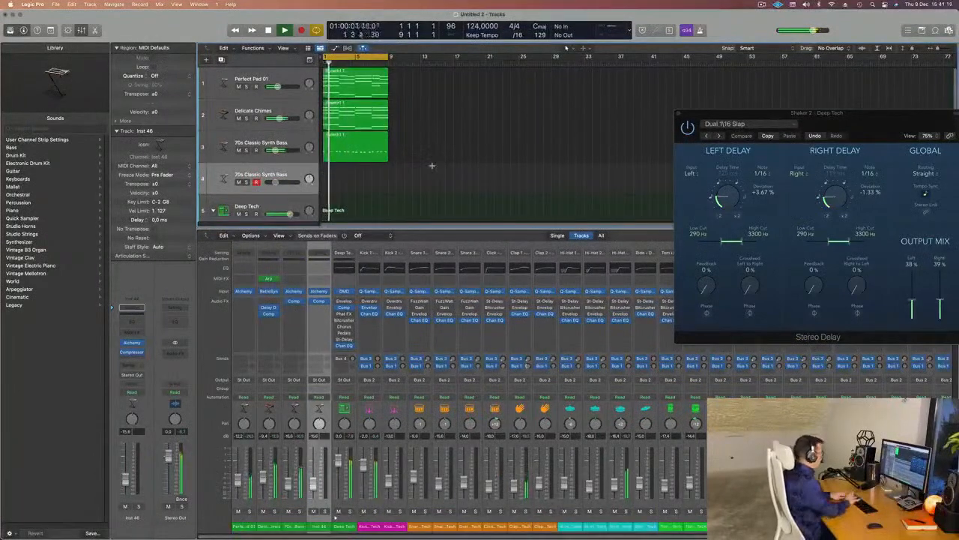
Repeat the pad, chimes and bass regions three times, extend the cycle range to bar 33, and restart playback from the beginning.
{"action": "key", "text": "super+r"}
{"action": "key", "text": "super+r"}
{"action": "key", "text": "super+r"}
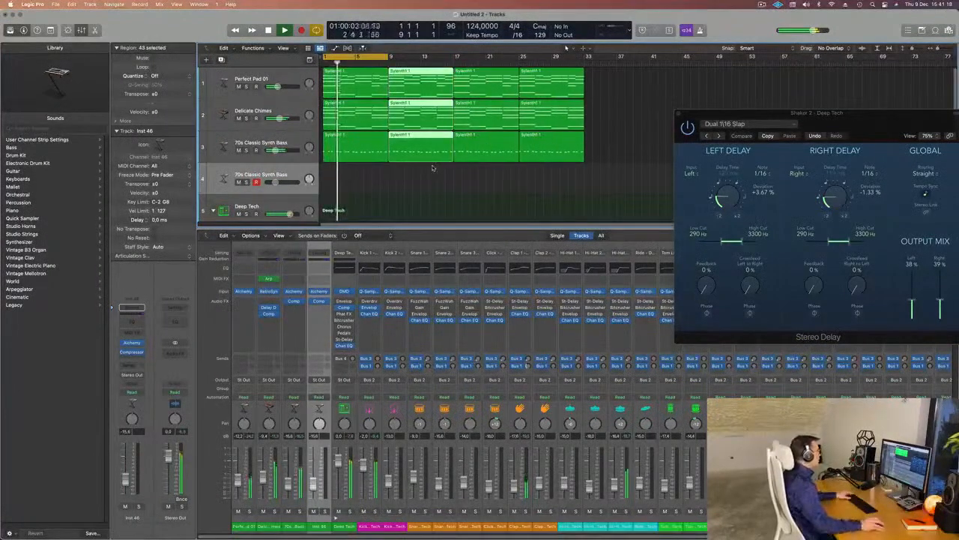
{"action": "left_click_drag", "start_coordinate": [387, 57], "coordinate": [583, 69]}
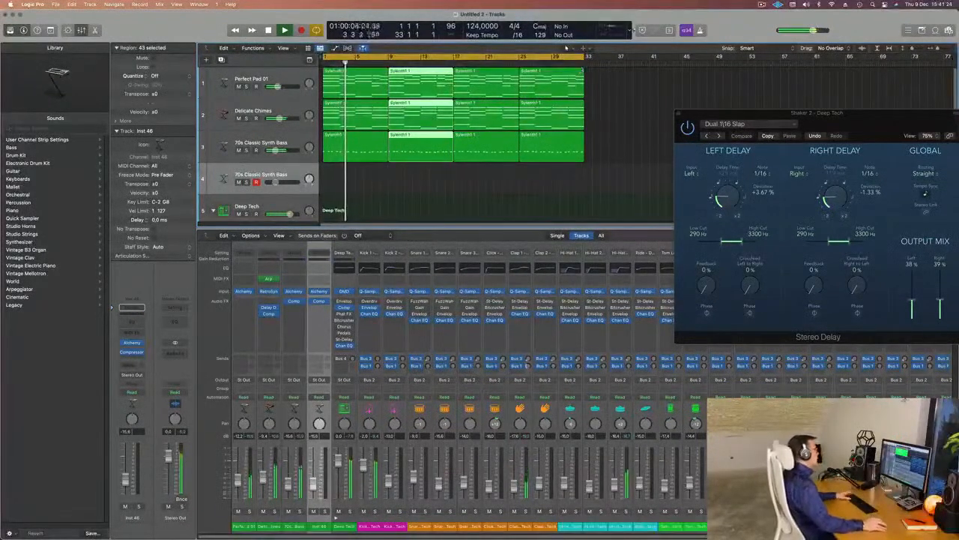
{"action": "left_click", "coordinate": [411, 167]}
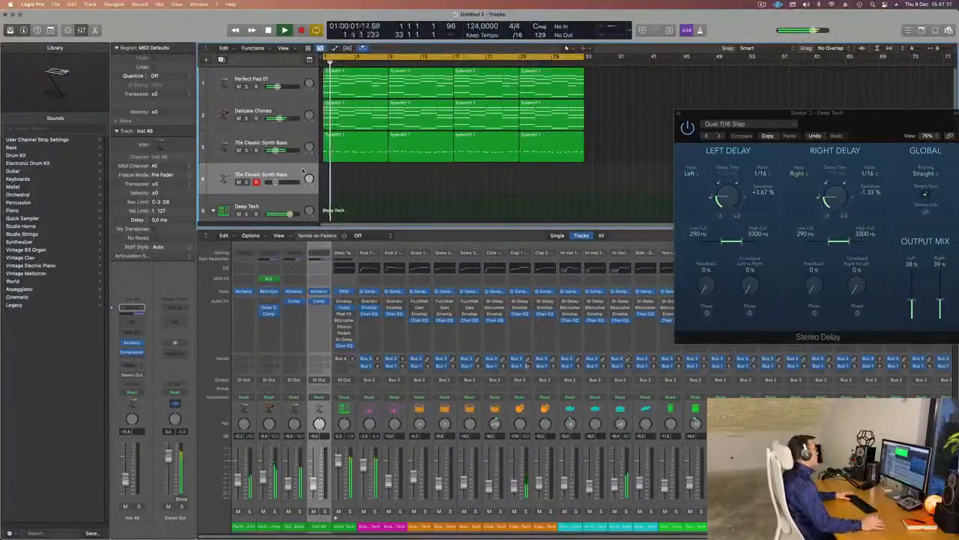
{"action": "key", "text": "Return"}
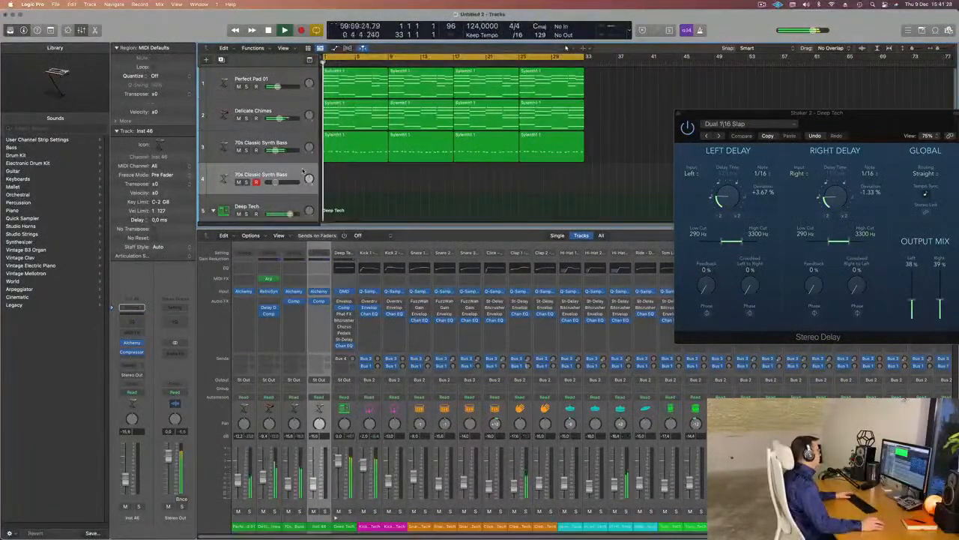
Add a send to Bus 4 (Large Room) on the duplicated 70s Classic Synth Bass track and restart playback.
{"action": "left_click", "coordinate": [134, 367]}
{"action": "mouse_move", "coordinate": [142, 376]}
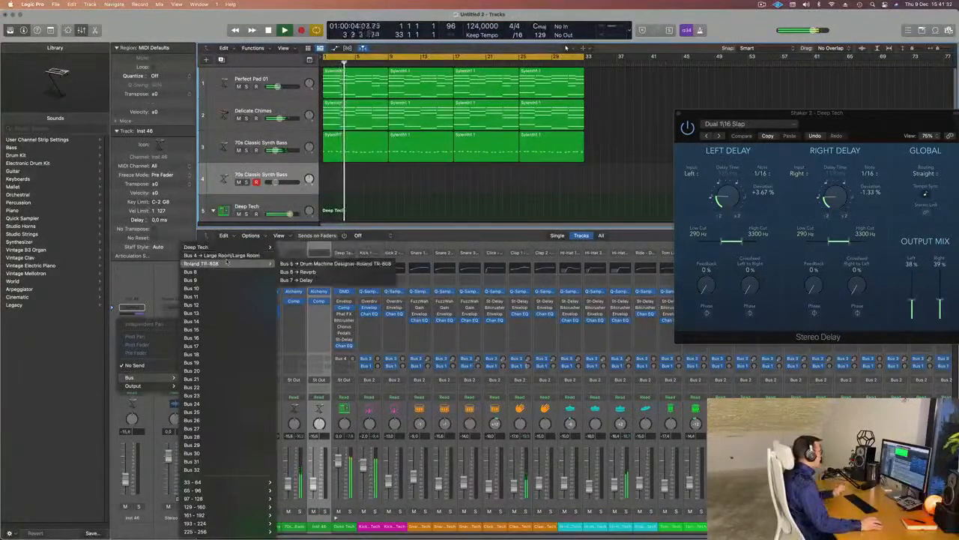
{"action": "left_click", "coordinate": [218, 255]}
{"action": "key", "text": "space"}
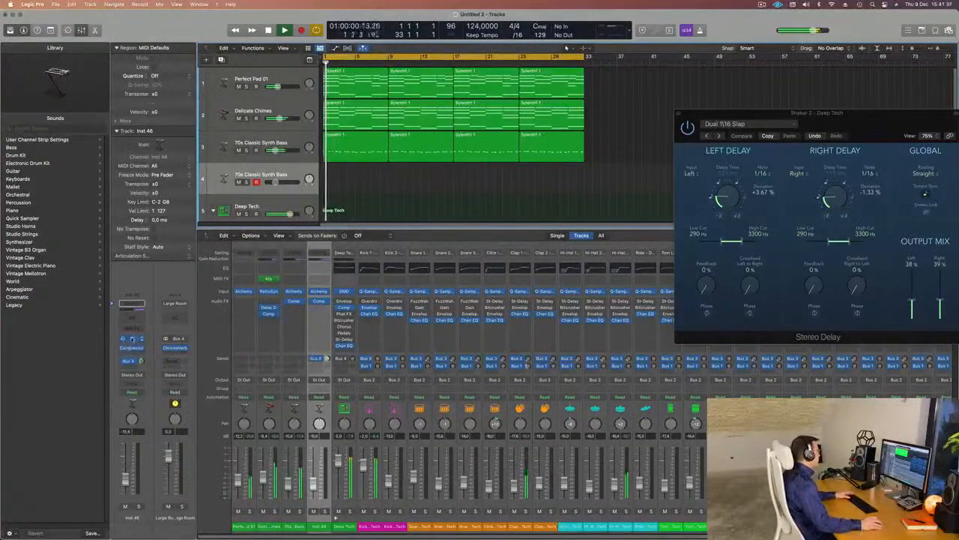
Load the Arctic Noise Lead preset from the Leads category in the duplicated track's Alchemy synth.
{"action": "left_click", "coordinate": [132, 338]}
{"action": "mouse_move", "coordinate": [516, 125]}
{"action": "left_mouse_down"}
{"action": "mouse_move", "coordinate": [537, 134]}
{"action": "mouse_move", "coordinate": [518, 128]}
{"action": "left_mouse_up"}
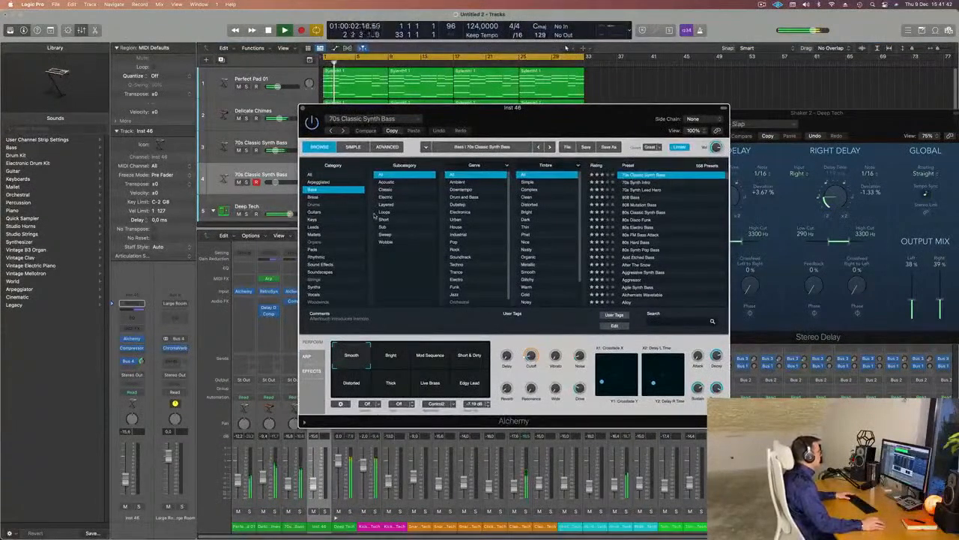
{"action": "left_click", "coordinate": [334, 226]}
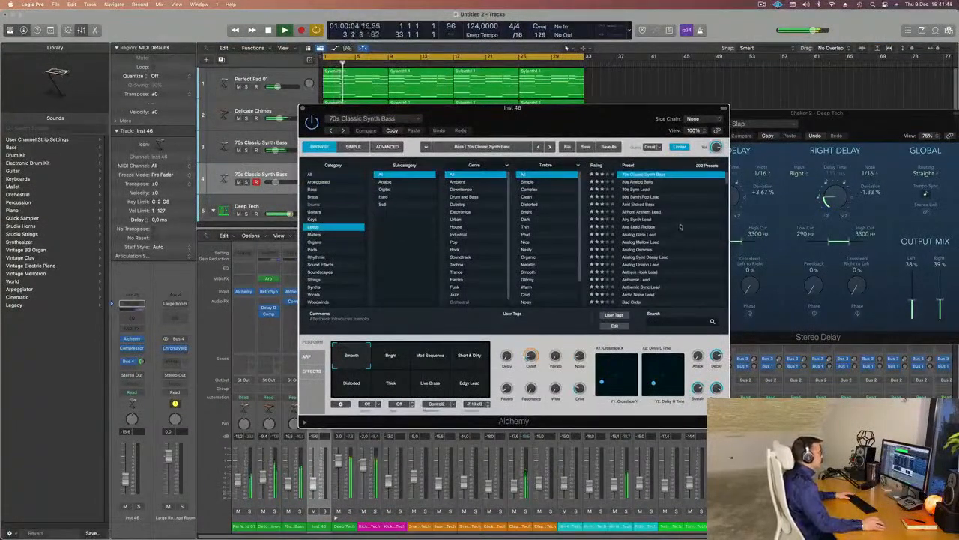
{"action": "scroll", "coordinate": [682, 236], "scroll_direction": "down", "scroll_amount": 3}
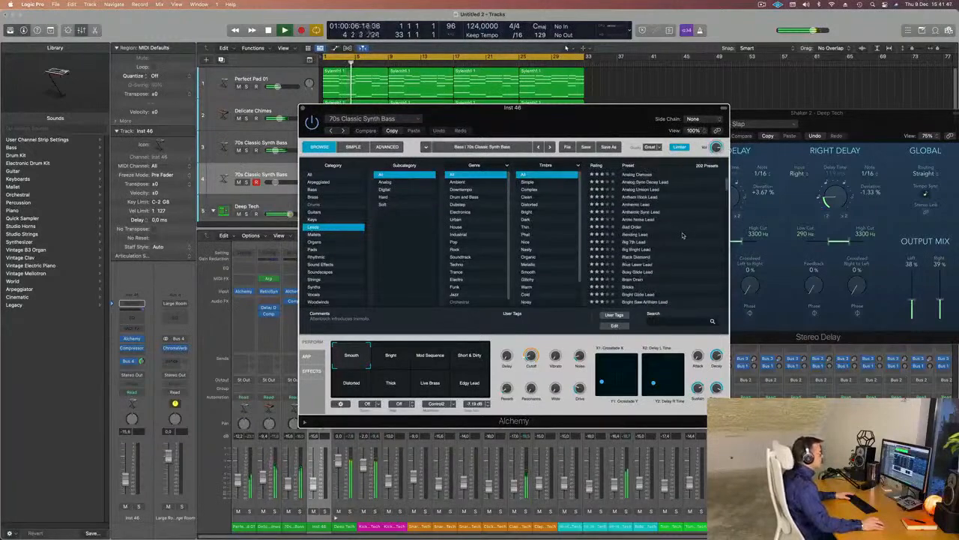
{"action": "left_click", "coordinate": [639, 219]}
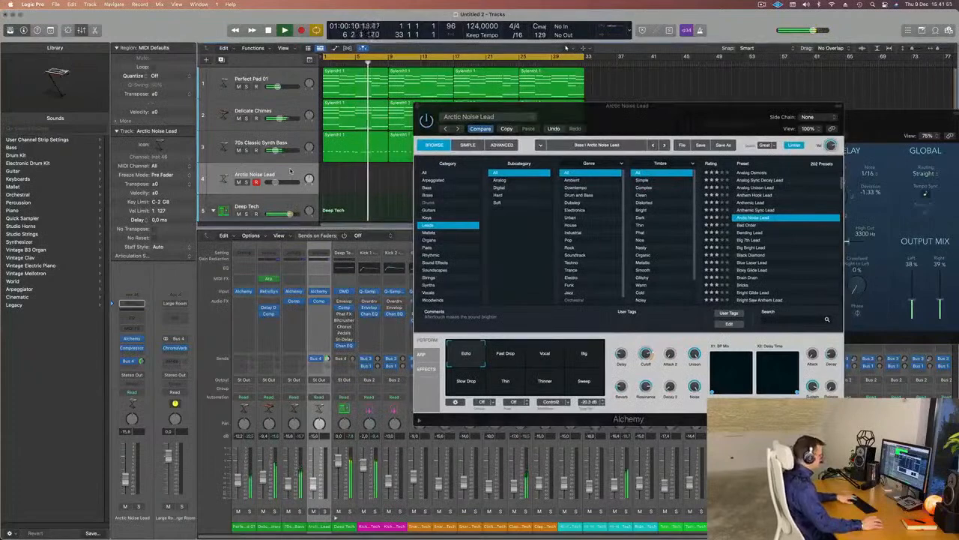
Open Musical Typing, raise its octave to C2, and audition melody notes with Arctic Noise Lead over the playing track.
{"action": "key", "text": "super+k"}
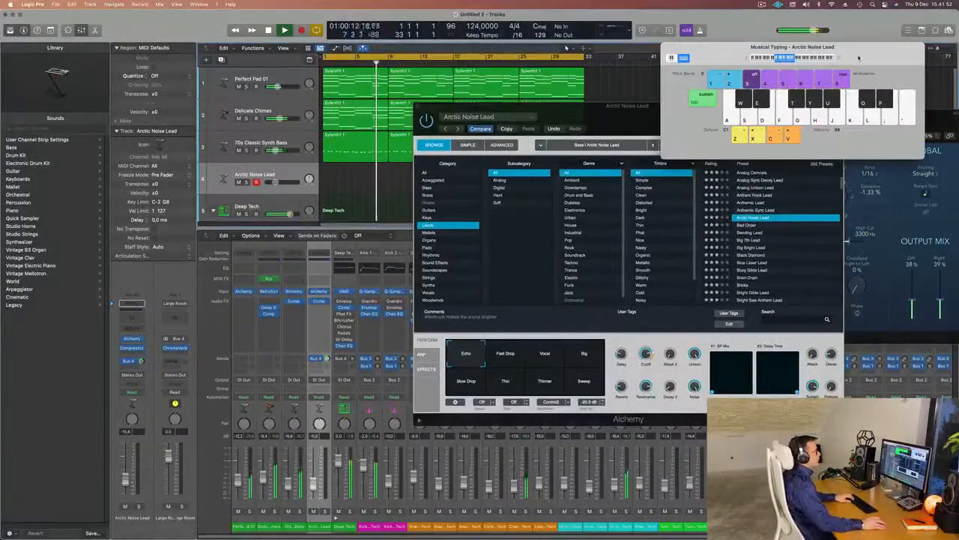
{"action": "left_click_drag", "start_coordinate": [840, 59], "coordinate": [783, 78]}
{"action": "key", "text": "x"}
{"action": "key", "text": "g"}
{"action": "key", "text": "h"}
{"action": "key", "text": "f"}
{"action": "key", "text": "h"}
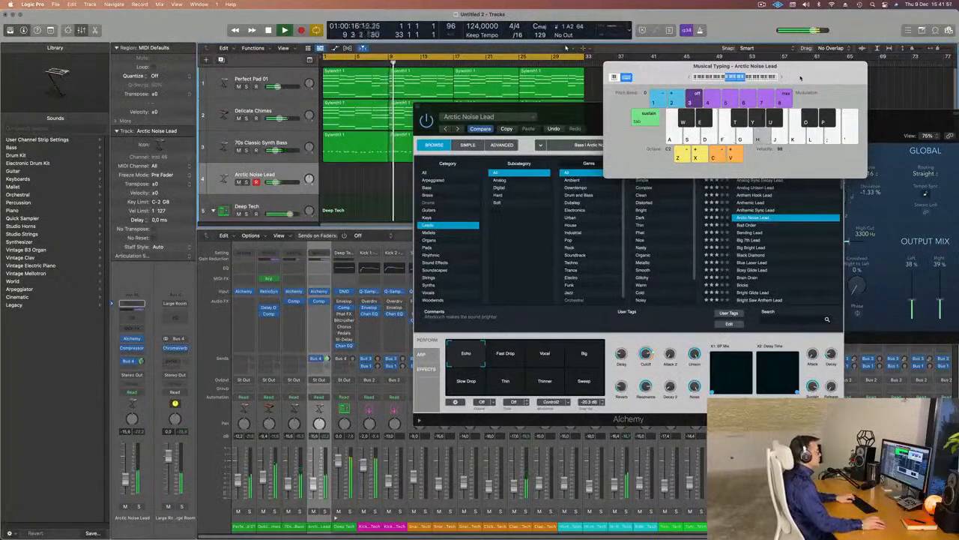
{"action": "key", "text": "j"}
{"action": "key", "text": "k"}
{"action": "key", "text": "l"}
{"action": "key", "text": "semicolon"}
{"action": "key", "text": "semicolon"}
{"action": "key", "text": "l"}
{"action": "key", "text": "semicolon"}
{"action": "key", "text": "semicolon"}
{"action": "key", "text": "semicolon"}
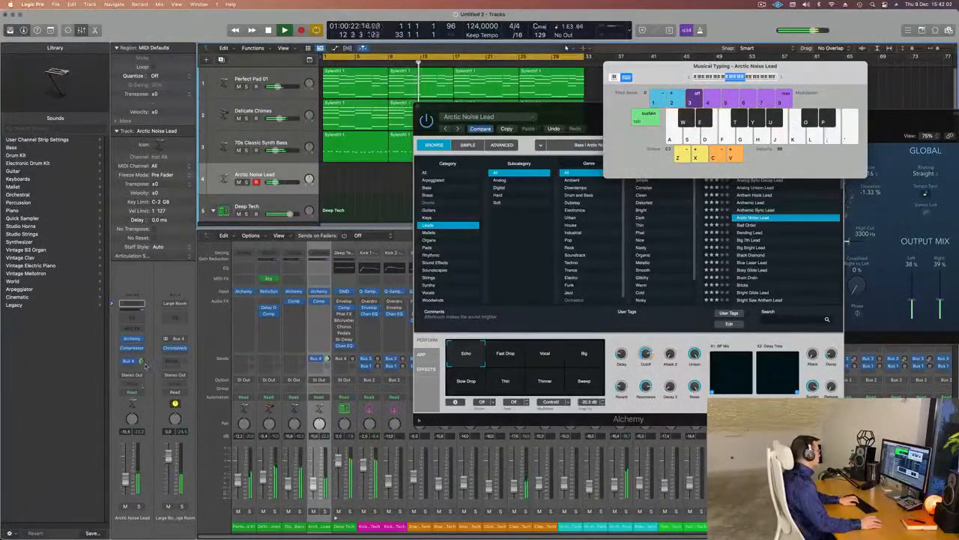
{"action": "key", "text": "j"}
{"action": "key", "text": "k"}
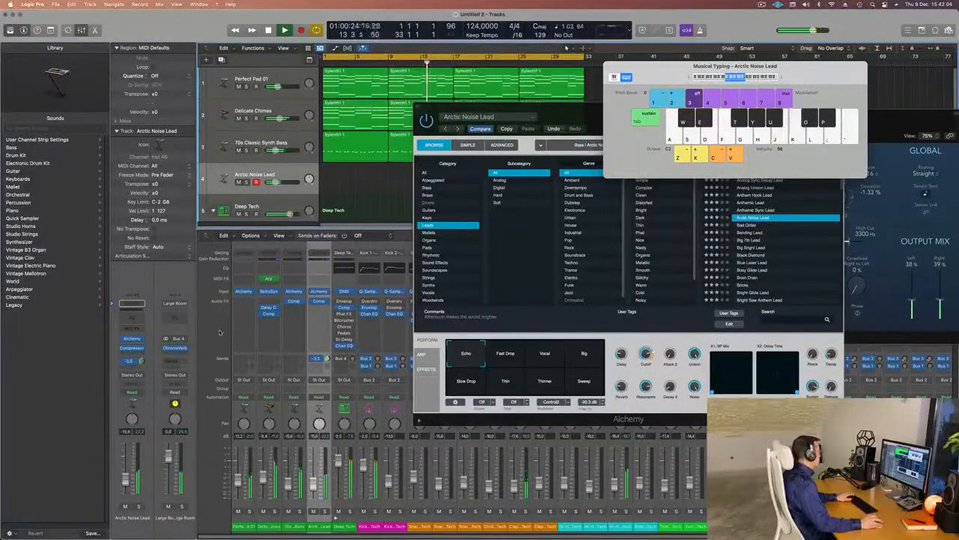
Add a second send to Bus 8 on the Arctic Noise Lead channel.
{"action": "left_click", "coordinate": [132, 367]}
{"action": "mouse_move", "coordinate": [150, 378]}
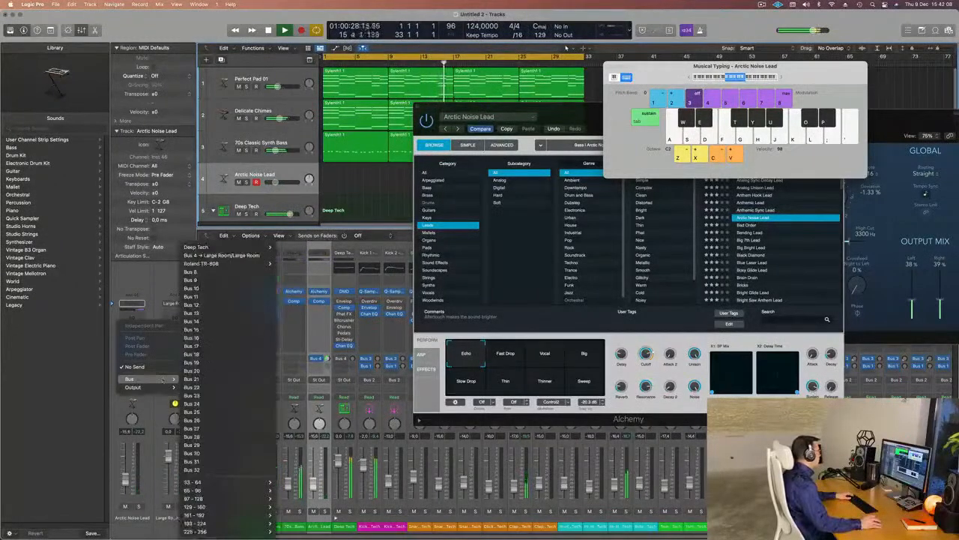
{"action": "left_click", "coordinate": [214, 273]}
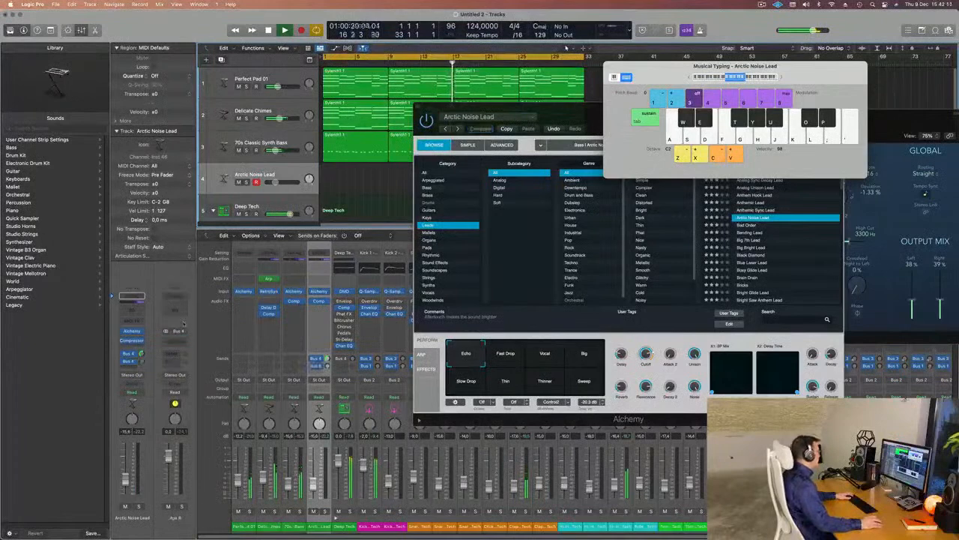
Insert SilverVerb on the new Bus 8 aux channel, load its grandiose preset, and close the reverb window.
{"action": "left_click", "coordinate": [177, 341]}
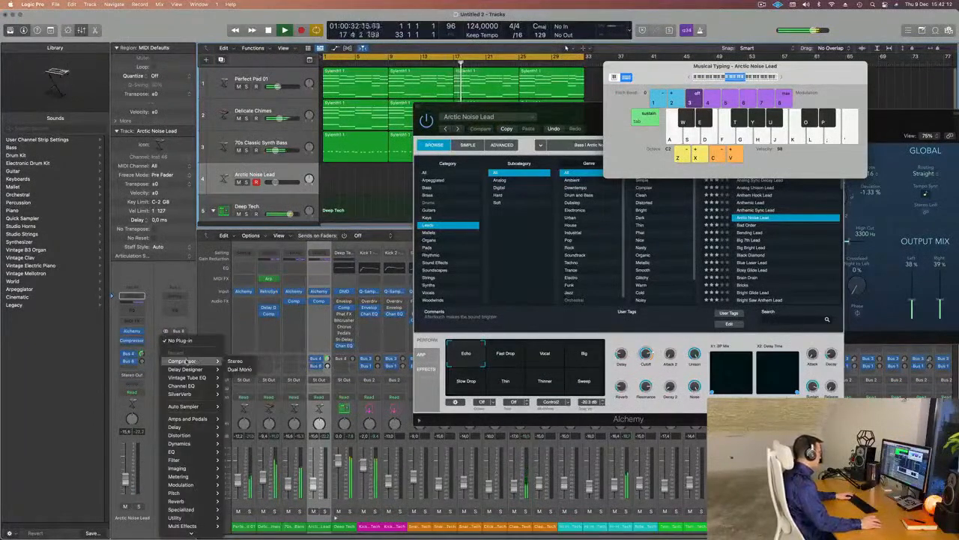
{"action": "mouse_move", "coordinate": [180, 494]}
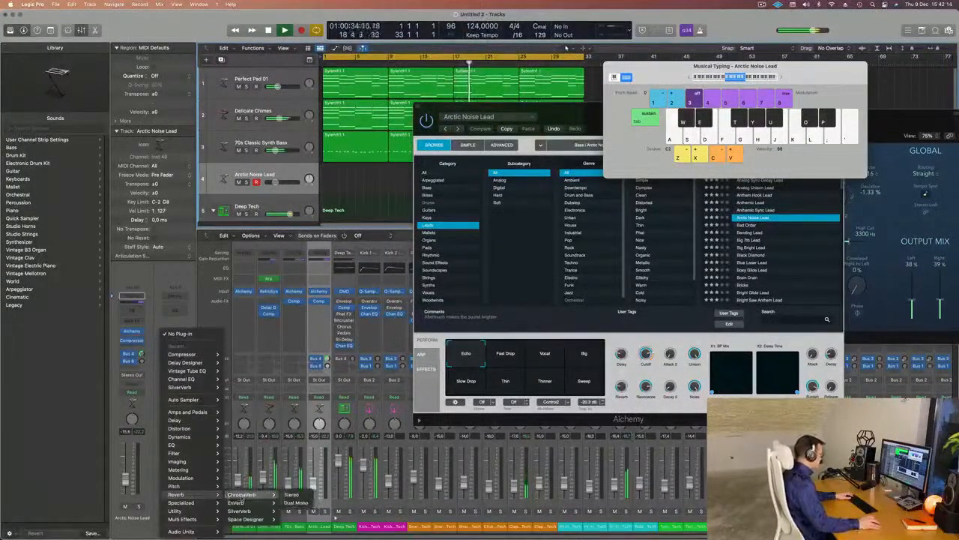
{"action": "left_click", "coordinate": [238, 511]}
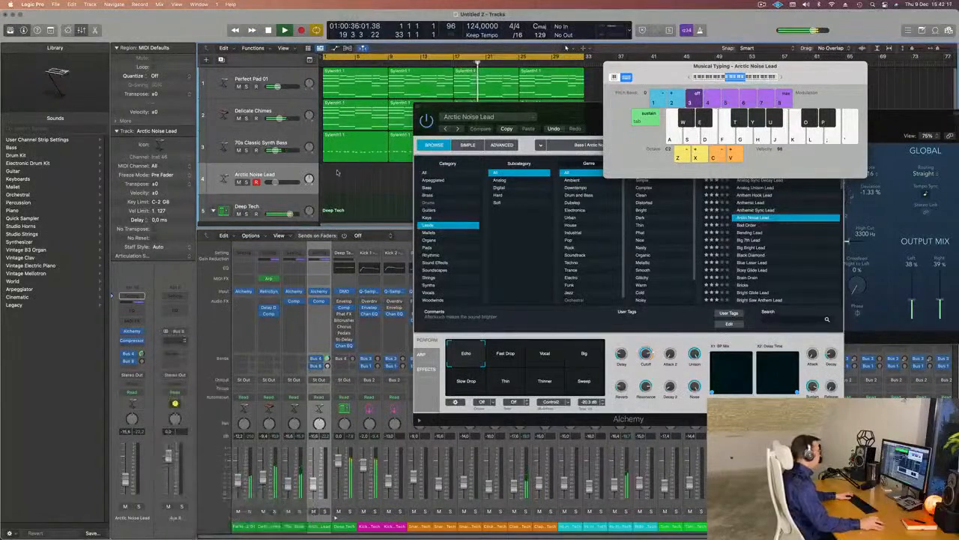
{"action": "left_click", "coordinate": [376, 121]}
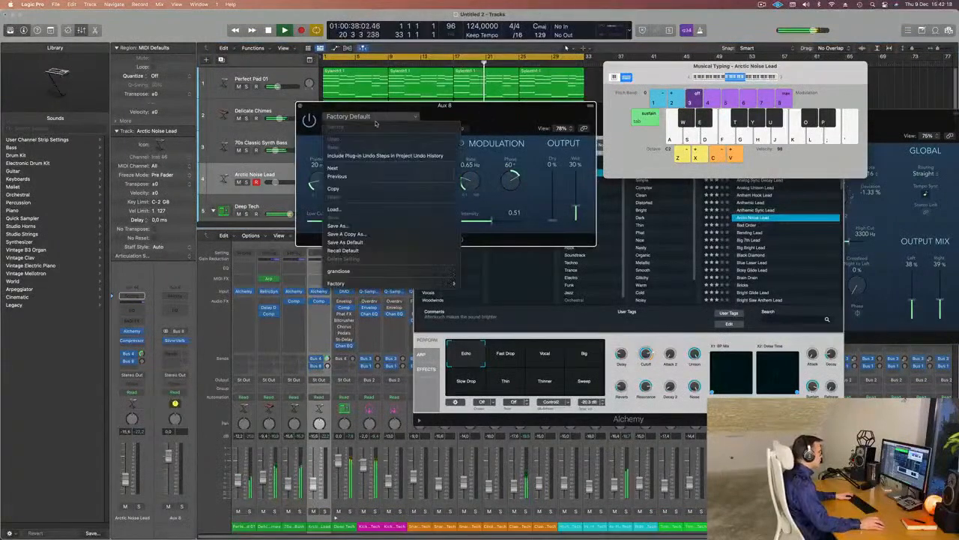
{"action": "left_click", "coordinate": [367, 270]}
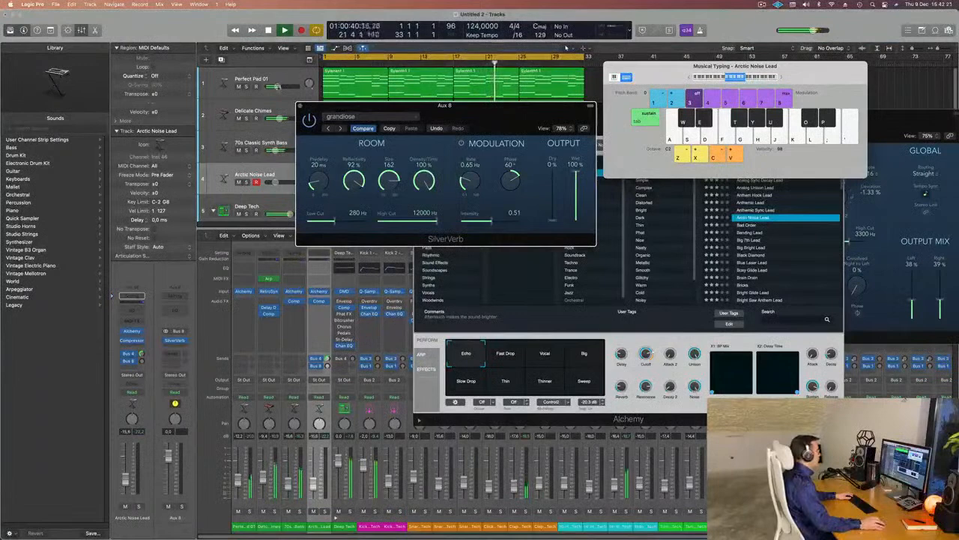
{"action": "left_click", "coordinate": [301, 106]}
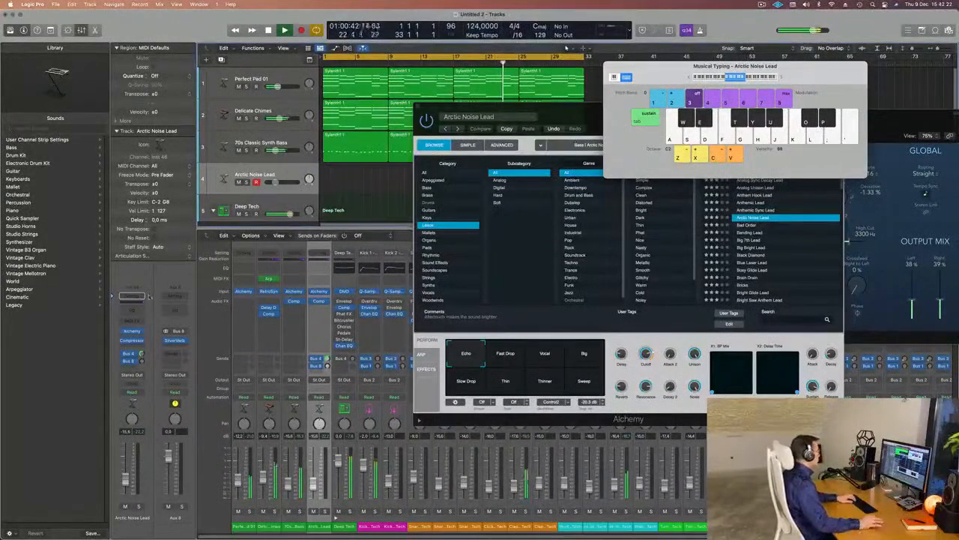
Play more notes on Arctic Noise Lead to hear it through the new reverb send.
{"action": "key", "text": "j"}
{"action": "key", "text": "g"}
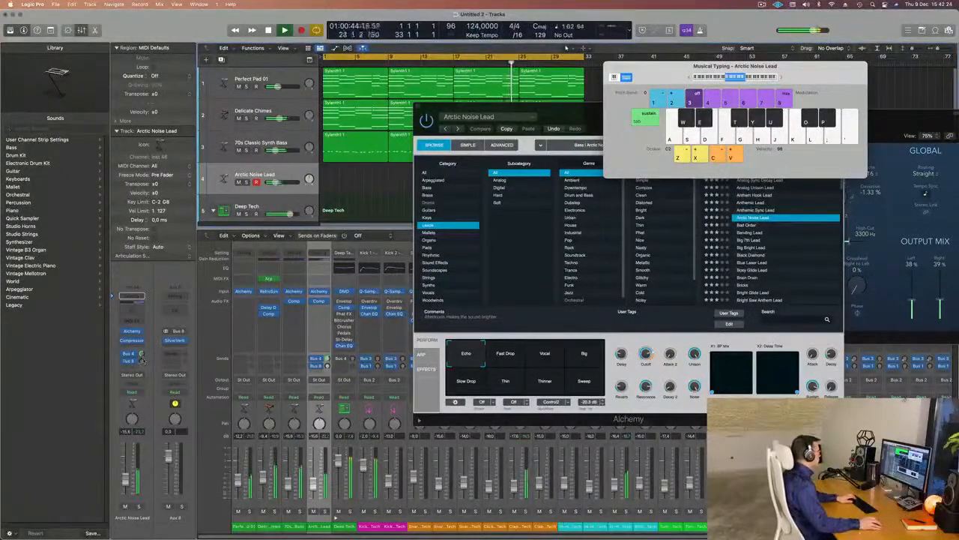
{"action": "key", "text": "g"}
{"action": "key", "text": "g"}
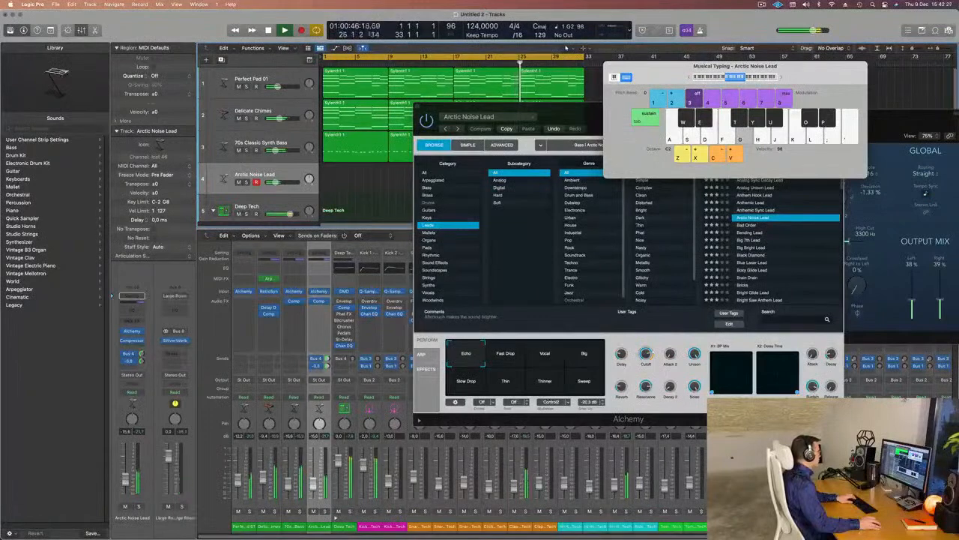
{"action": "key", "text": "g"}
{"action": "key", "text": "g"}
{"action": "key", "text": "h"}
Load the Anthemic Lead preset in Alchemy and move the synth window to uncover the tracks.
{"action": "left_click_drag", "start_coordinate": [588, 121], "coordinate": [509, 133]}
{"action": "key", "text": "f"}
{"action": "left_click", "coordinate": [681, 216]}
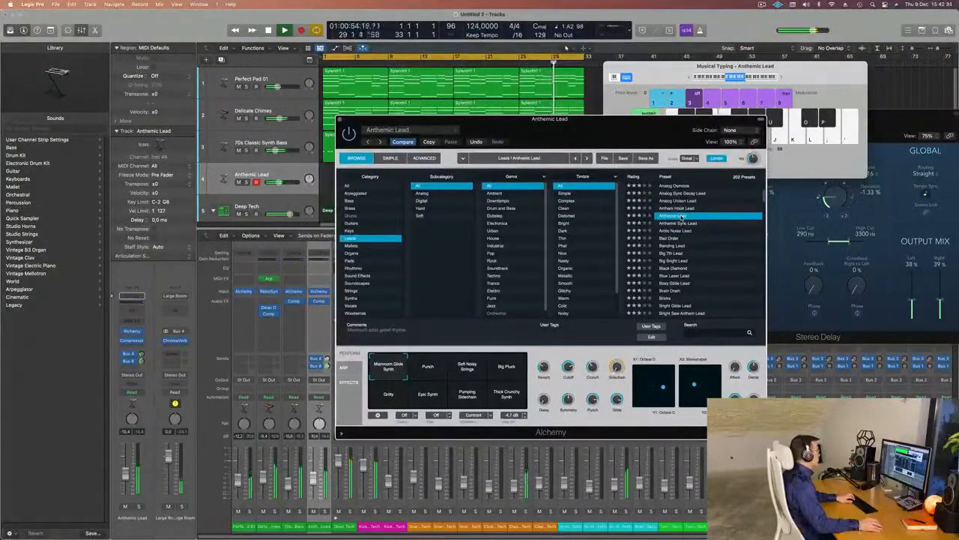
{"action": "left_click_drag", "start_coordinate": [607, 124], "coordinate": [676, 152]}
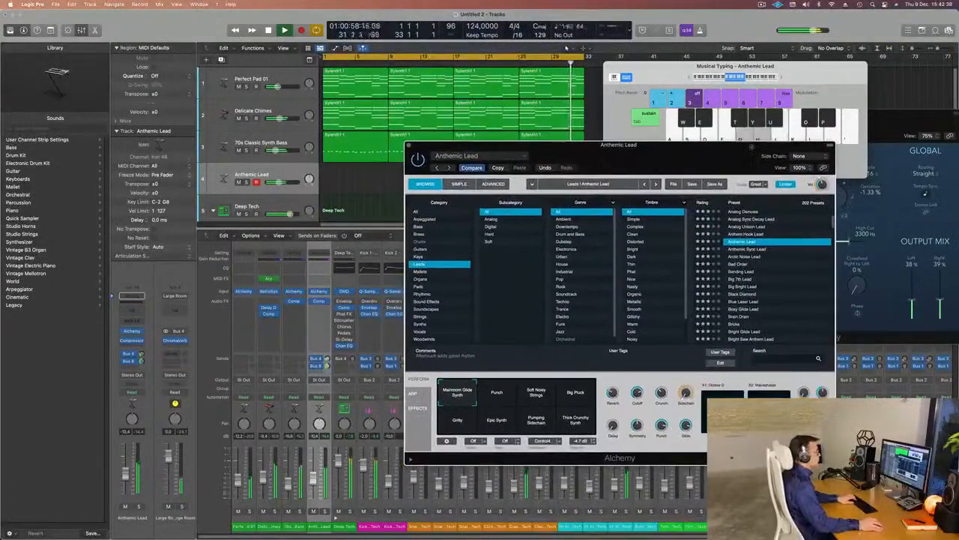
Improvise melody notes with the Anthemic Lead sound over the looping arrangement.
{"action": "key", "text": "h"}
{"action": "key", "text": "semicolon"}
{"action": "key", "text": "l"}
{"action": "key", "text": "k"}
{"action": "key", "text": "l"}
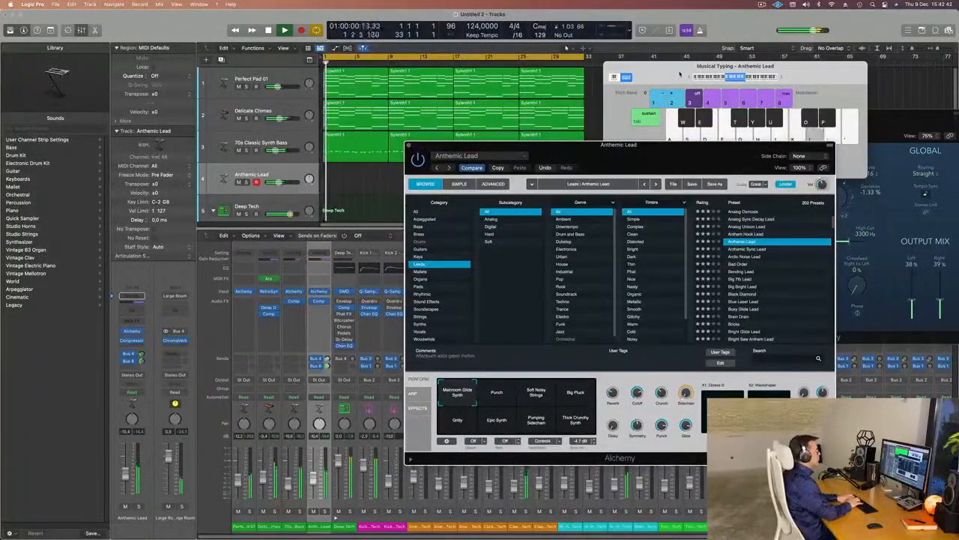
{"action": "key", "text": "s"}
{"action": "key", "text": "d"}
{"action": "key", "text": "d"}
{"action": "key", "text": "d"}
{"action": "key", "text": "f"}
{"action": "key", "text": "d"}
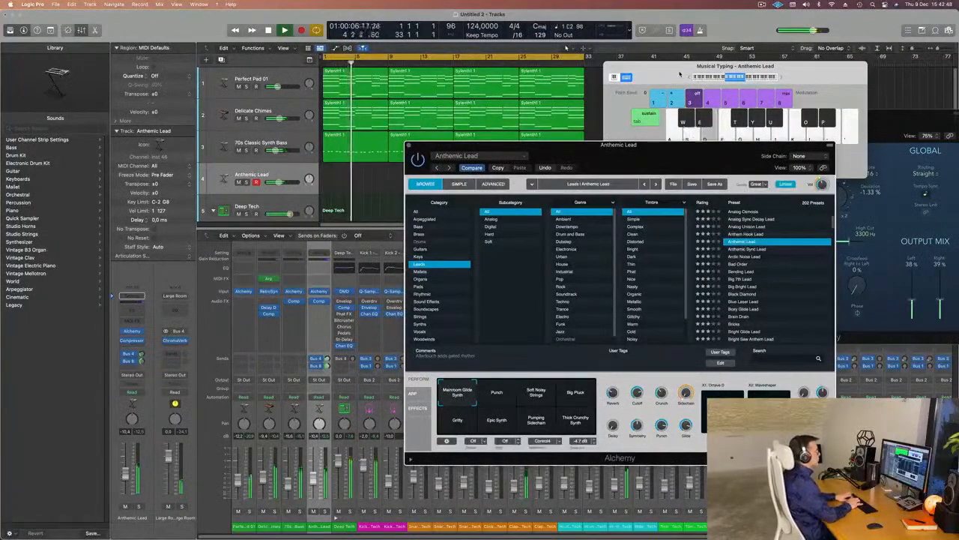
{"action": "key", "text": "d"}
Raise the Anthemic Lead channel fader to about -6 dB and switch Alchemy's performance variation to Punch.
{"action": "left_click_drag", "start_coordinate": [661, 154], "coordinate": [675, 112]}
{"action": "left_click_drag", "start_coordinate": [126, 475], "coordinate": [126, 470]}
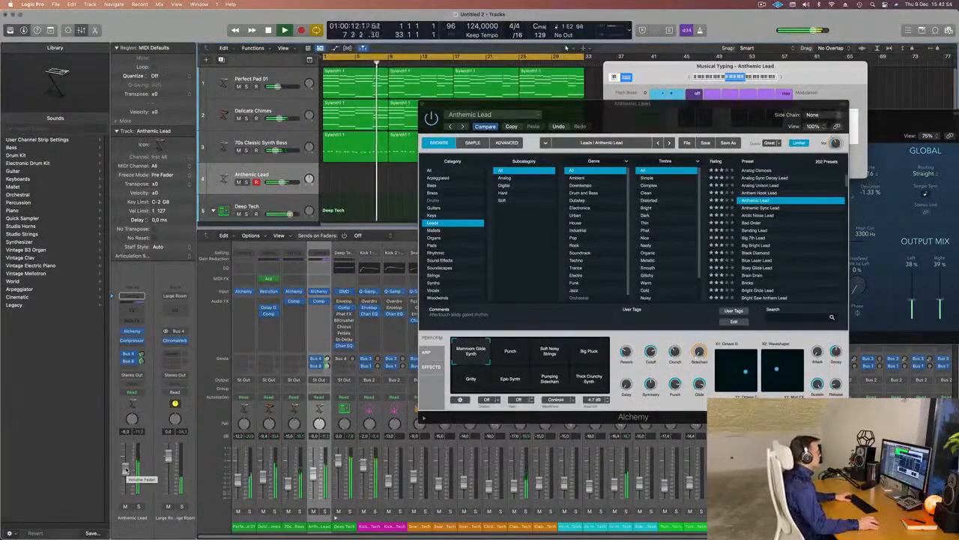
{"action": "left_click", "coordinate": [512, 352]}
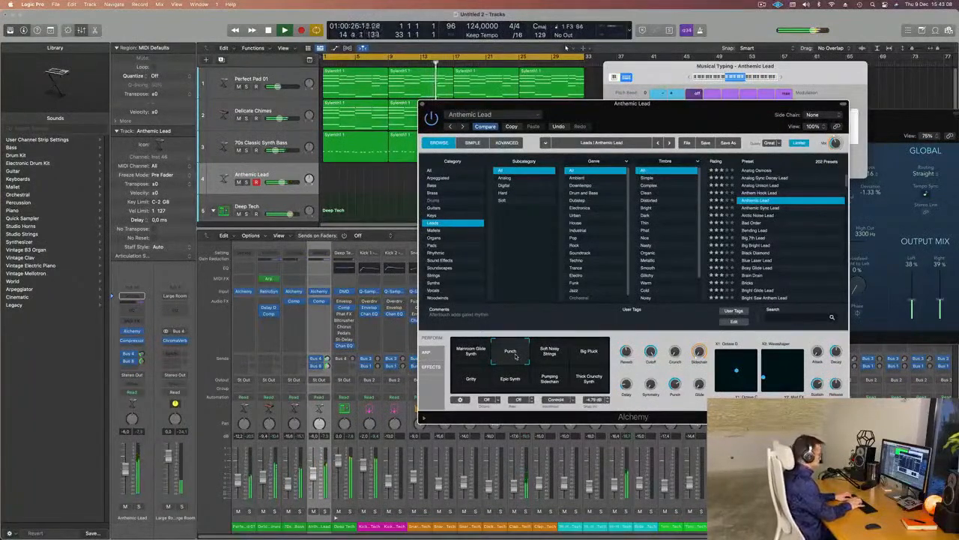
Audition the Bad Order, Black Diamond, Blue Laser Lead and Bricks lead presets in Alchemy, and load Burst Of Light.
{"action": "left_click", "coordinate": [753, 223]}
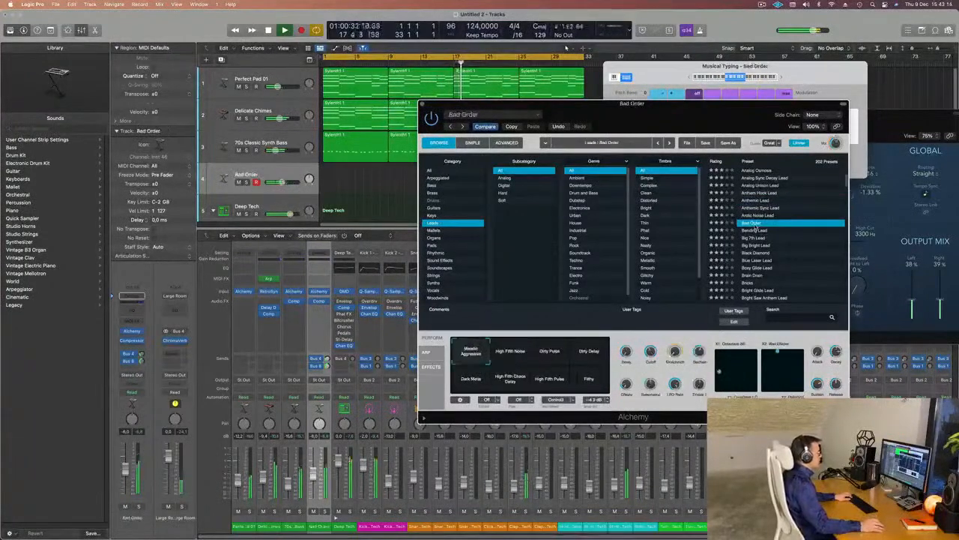
{"action": "scroll", "coordinate": [759, 240], "scroll_direction": "down", "scroll_amount": 1}
{"action": "left_click", "coordinate": [758, 231]}
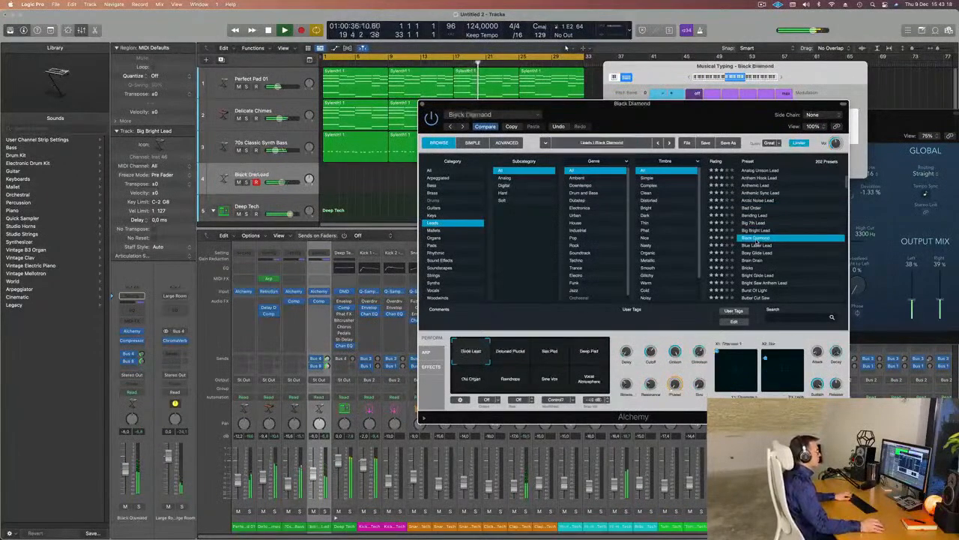
{"action": "left_click", "coordinate": [775, 243]}
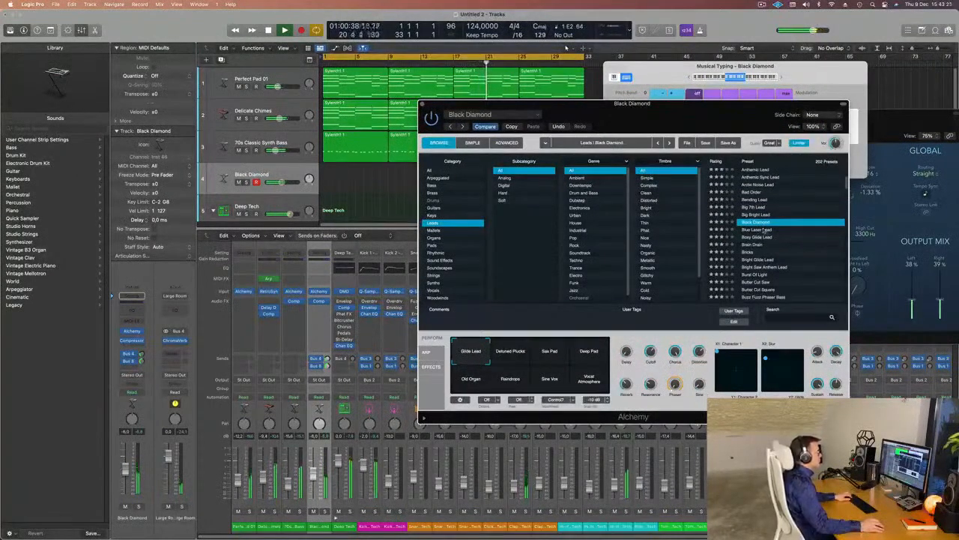
{"action": "scroll", "coordinate": [768, 233], "scroll_direction": "down", "scroll_amount": 1}
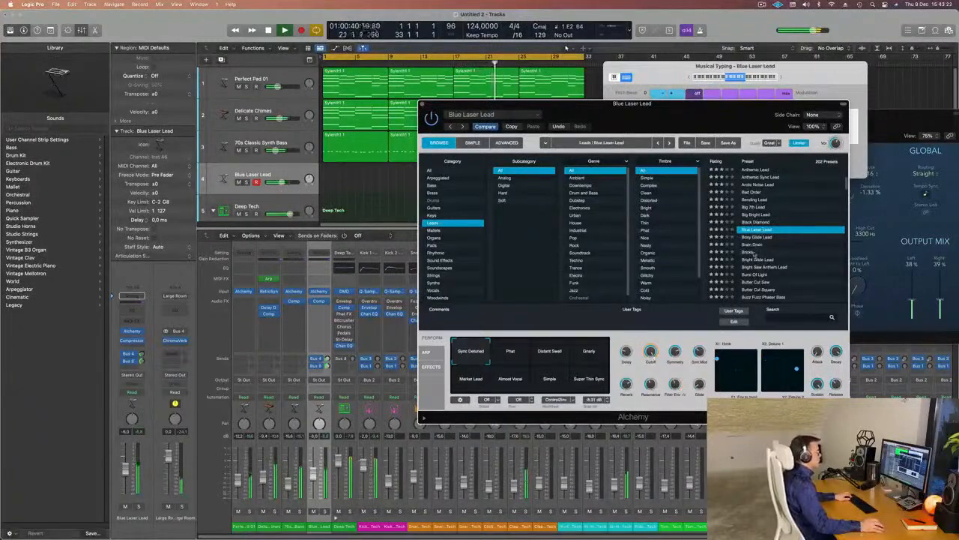
{"action": "left_click", "coordinate": [753, 253]}
{"action": "scroll", "coordinate": [796, 238], "scroll_direction": "down", "scroll_amount": 2}
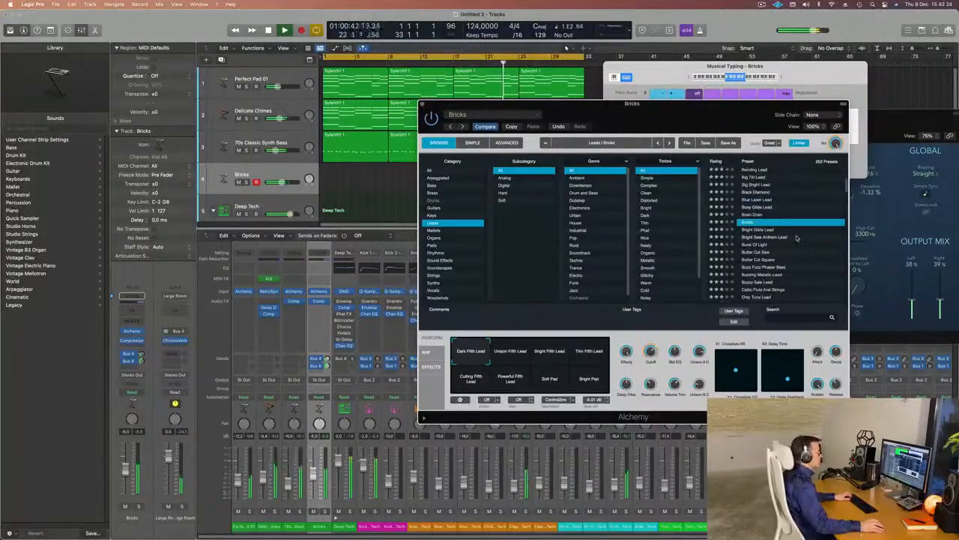
{"action": "left_click", "coordinate": [753, 245]}
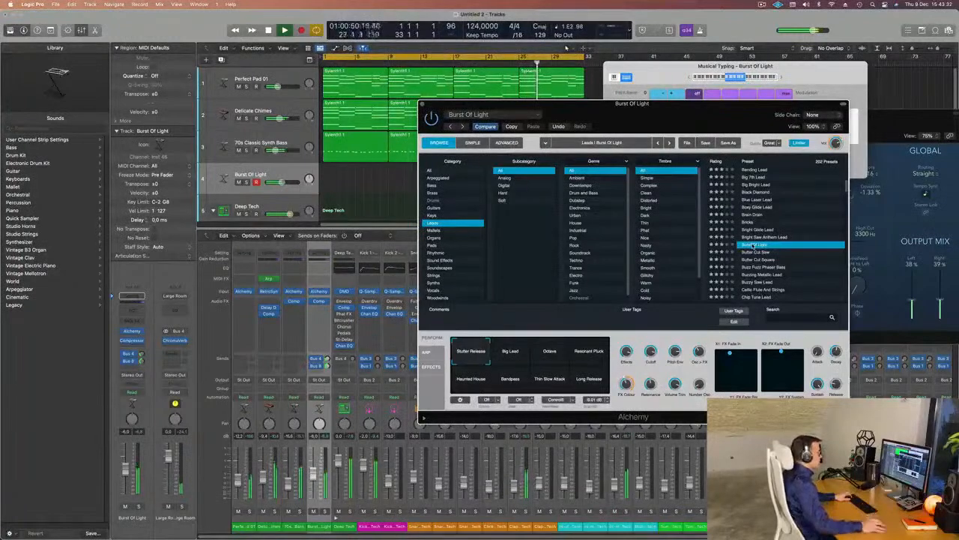
{"action": "scroll", "coordinate": [779, 262], "scroll_direction": "down", "scroll_amount": 2}
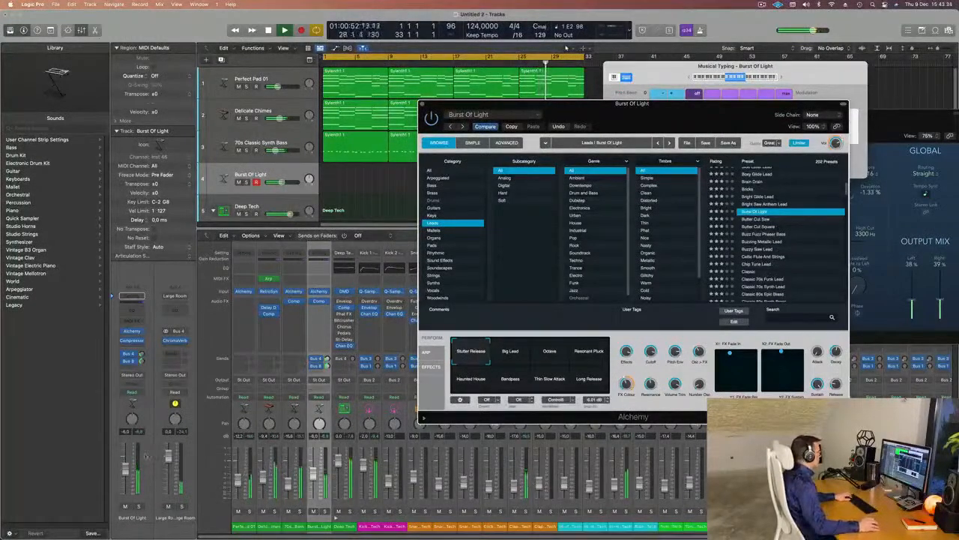
Set the Burst Of Light track's level to about -1.6 dB and record a lead part from about bar 11 to bar 21.
{"action": "left_click_drag", "start_coordinate": [126, 462], "coordinate": [126, 461]}
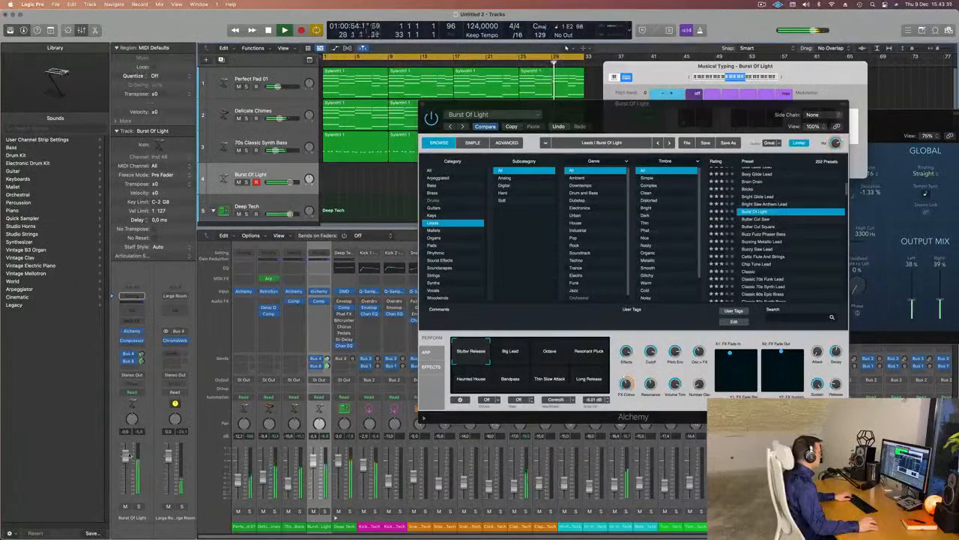
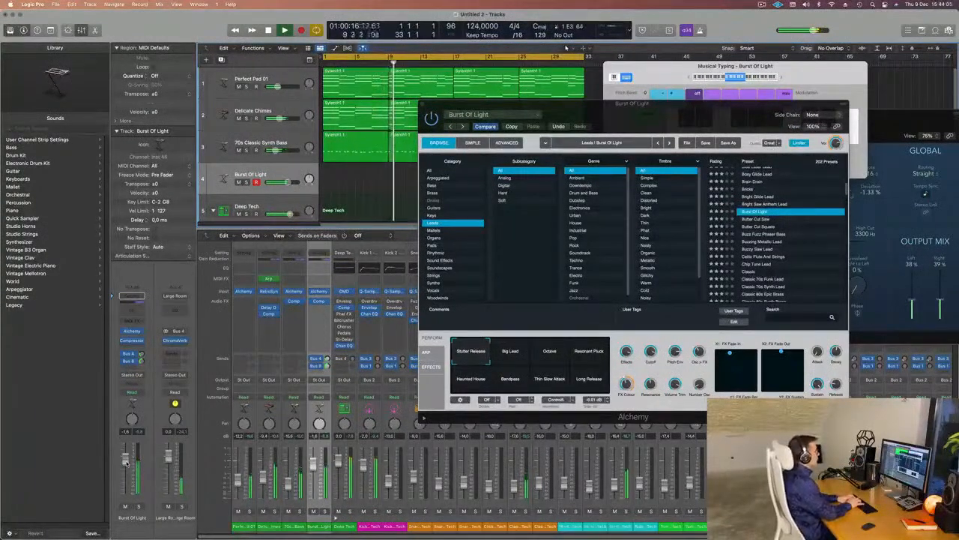
{"action": "key", "text": "r"}
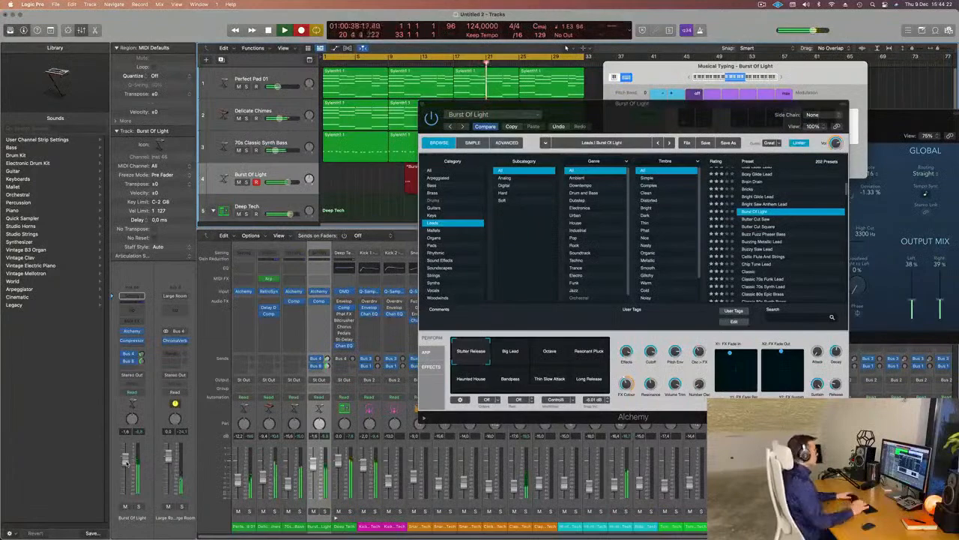
{"action": "key", "text": "space"}
{"action": "key", "text": "space"}
{"action": "key", "text": "space"}
{"action": "left_click_drag", "start_coordinate": [602, 103], "coordinate": [942, 90]}
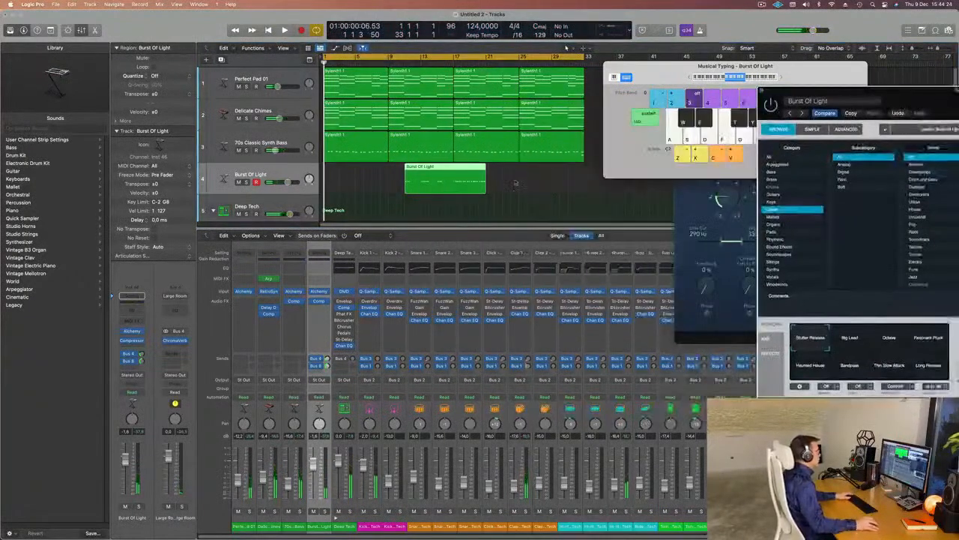
Cut away the part of the recorded Burst Of Light region before bar 17 and move the remainder to bar 1.
{"action": "left_click", "coordinate": [441, 171]}
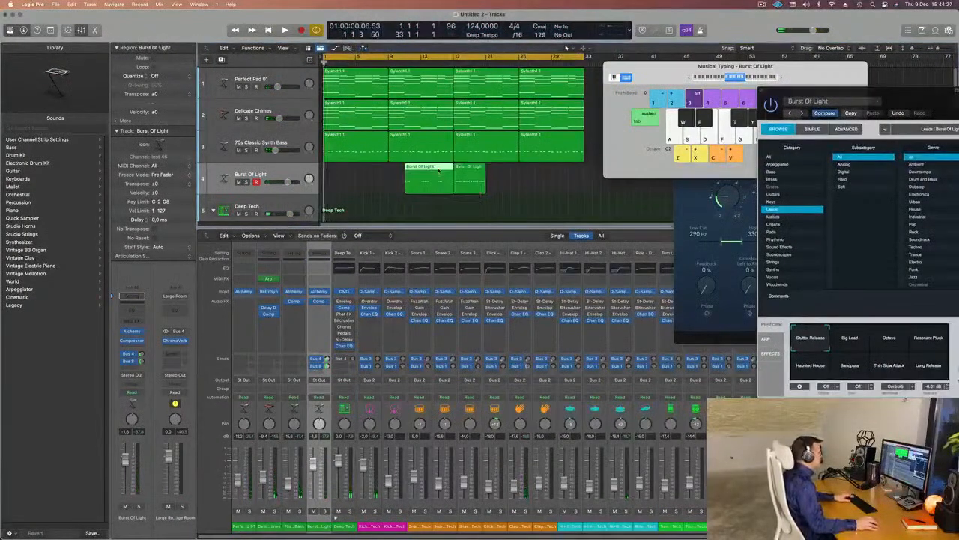
{"action": "key", "text": "Delete"}
{"action": "left_click_drag", "start_coordinate": [468, 171], "coordinate": [342, 173]}
{"action": "key", "text": "space"}
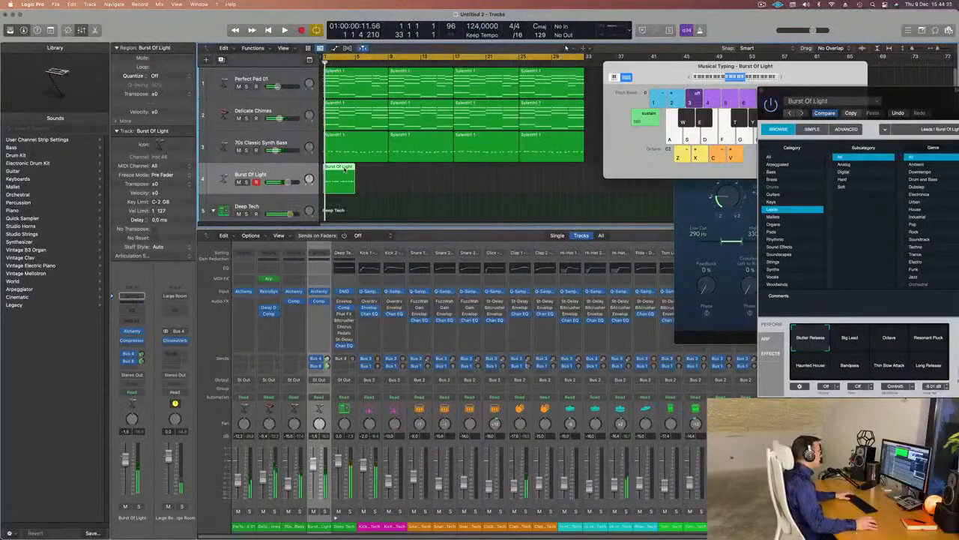
Open the Burst Of Light region in the Piano Roll and review its notes during playback.
{"action": "double_click", "coordinate": [345, 169]}
{"action": "key", "text": "space"}
{"action": "scroll", "coordinate": [404, 503], "scroll_direction": "up", "scroll_amount": 5}
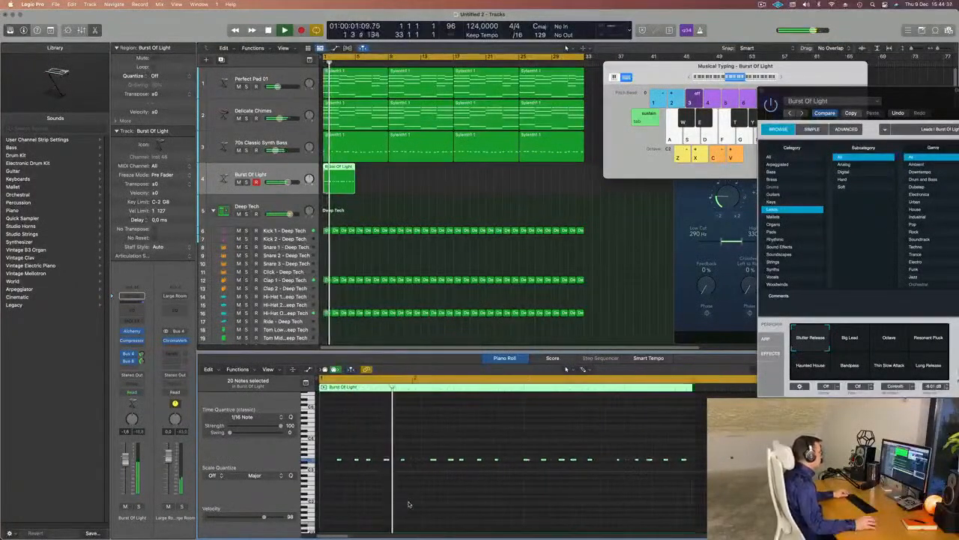
{"action": "scroll", "coordinate": [408, 503], "scroll_direction": "down", "scroll_amount": 3}
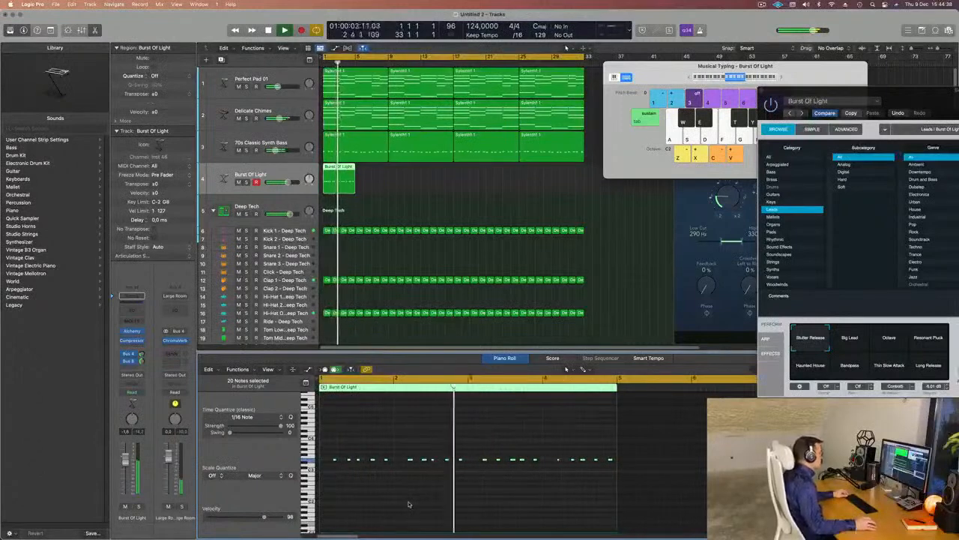
{"action": "scroll", "coordinate": [409, 504], "scroll_direction": "up", "scroll_amount": 3}
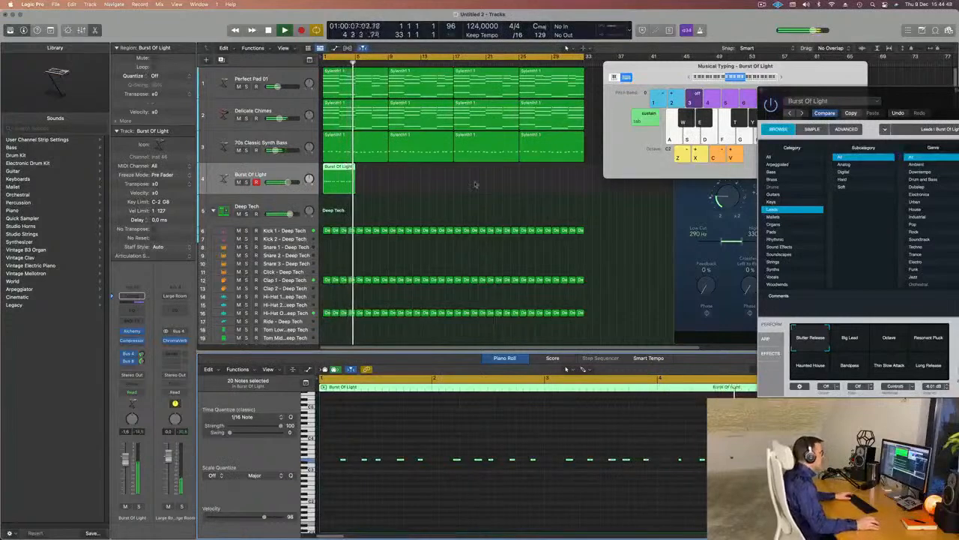
Trim the Burst Of Light region to its first two bars by splitting it and deleting the rest.
{"action": "left_click", "coordinate": [332, 189], "text": "super"}
{"action": "double_click", "coordinate": [338, 168], "text": "super"}
{"action": "key", "text": "Delete"}
{"action": "left_click", "coordinate": [332, 178]}
{"action": "left_click_drag", "start_coordinate": [911, 99], "coordinate": [649, 95]}
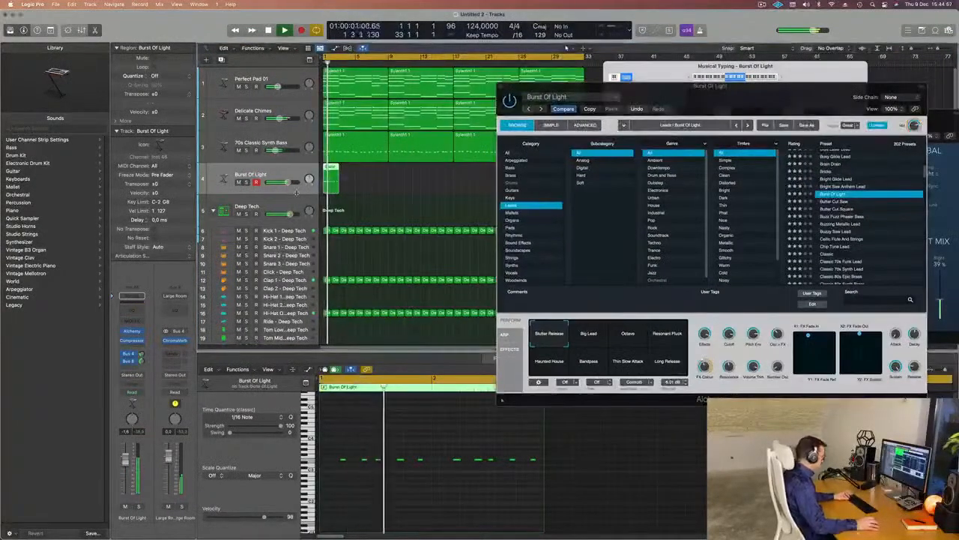
Repeat the two-bar Burst Of Light region back to back until it fills the track up to bar 33.
{"action": "key", "text": "super+r"}
{"action": "key", "text": "super+r"}
{"action": "key", "text": "super+r"}
{"action": "key", "text": "super+r"}
{"action": "key", "text": "super+r"}
{"action": "key", "text": "super+r"}
{"action": "left_click_drag", "start_coordinate": [689, 86], "coordinate": [684, 218]}
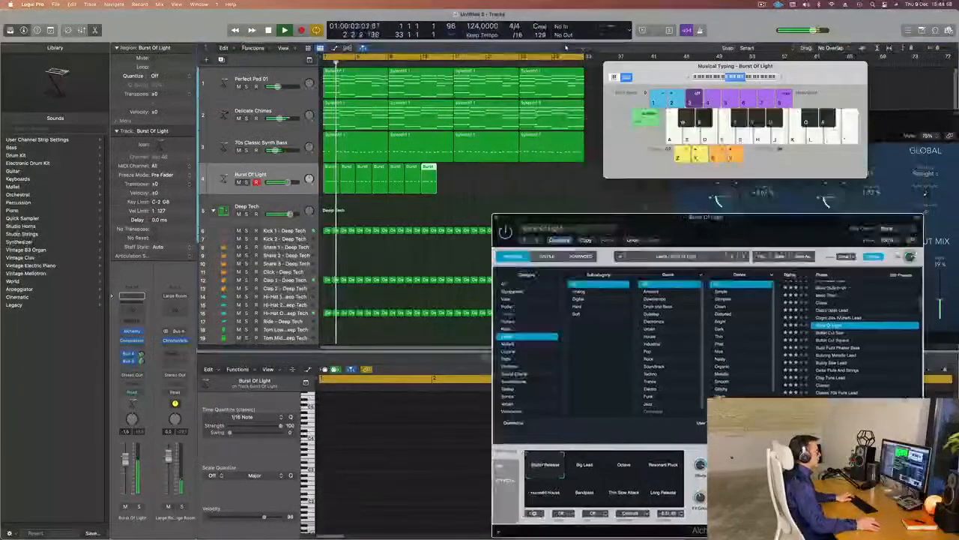
{"action": "key", "text": "super+r"}
{"action": "key", "text": "super+r"}
{"action": "key", "text": "super+r"}
{"action": "key", "text": "super+r"}
{"action": "key", "text": "super+r"}
{"action": "key", "text": "super+r"}
{"action": "key", "text": "super+r"}
{"action": "key", "text": "super+r"}
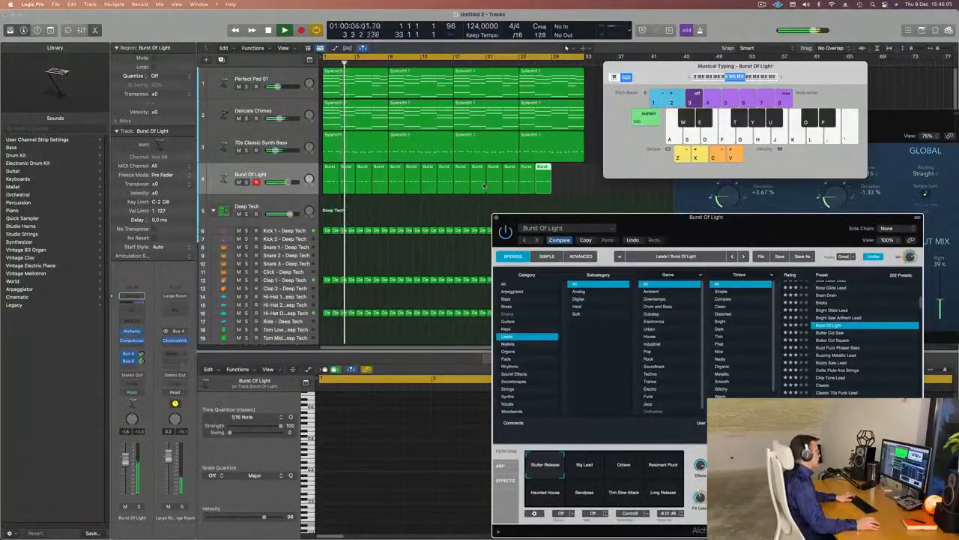
Copy the current Alchemy settings and audition the Buzz Fuzz Phaser Bass, Buzzy Saw Lead and Celtic Flute And Strings presets.
{"action": "left_click_drag", "start_coordinate": [673, 225], "coordinate": [508, 123]}
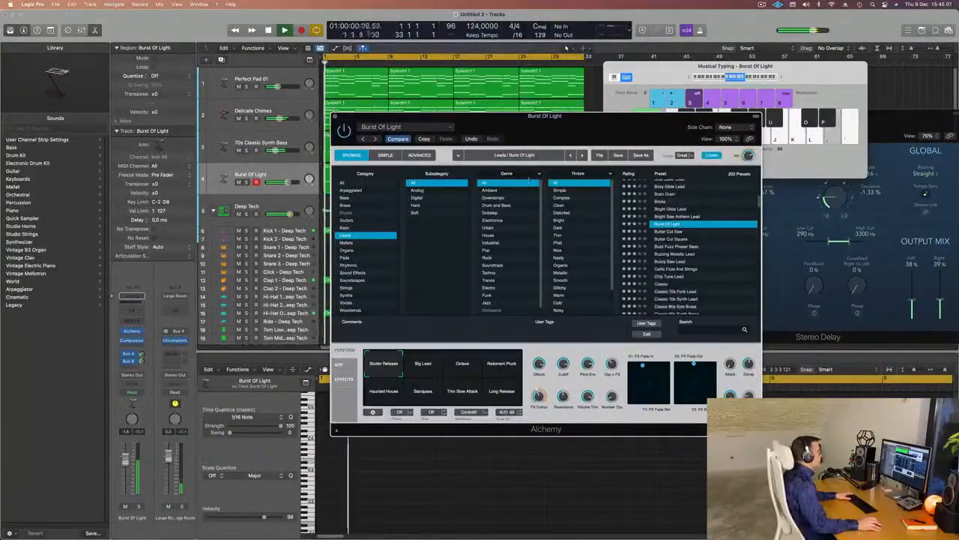
{"action": "left_click", "coordinate": [424, 138]}
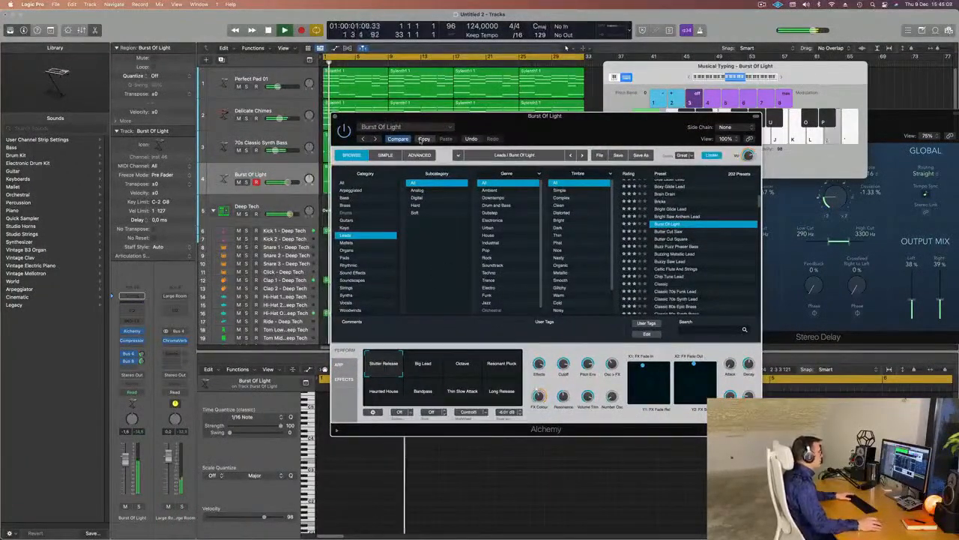
{"action": "left_click", "coordinate": [676, 246]}
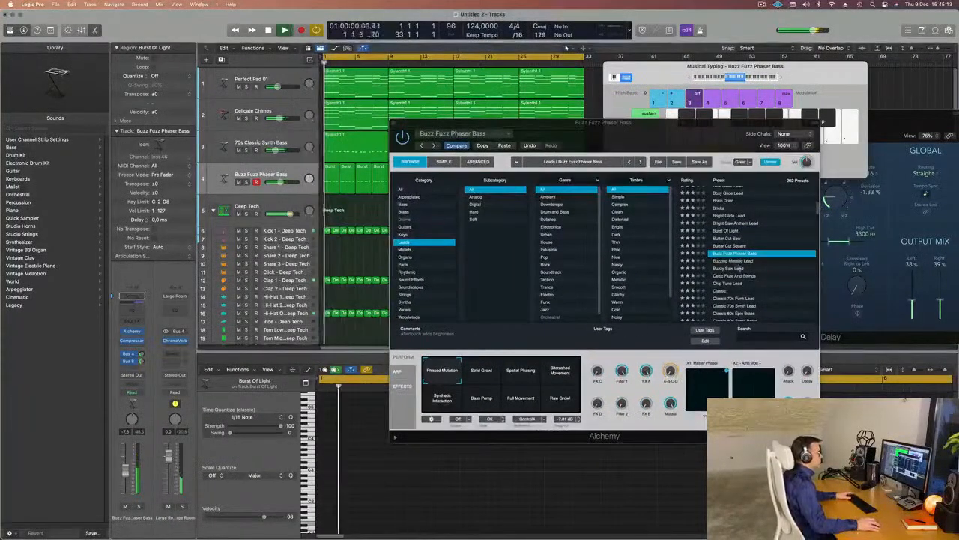
{"action": "left_click", "coordinate": [741, 267]}
{"action": "key", "text": "Down"}
{"action": "key", "text": "Return"}
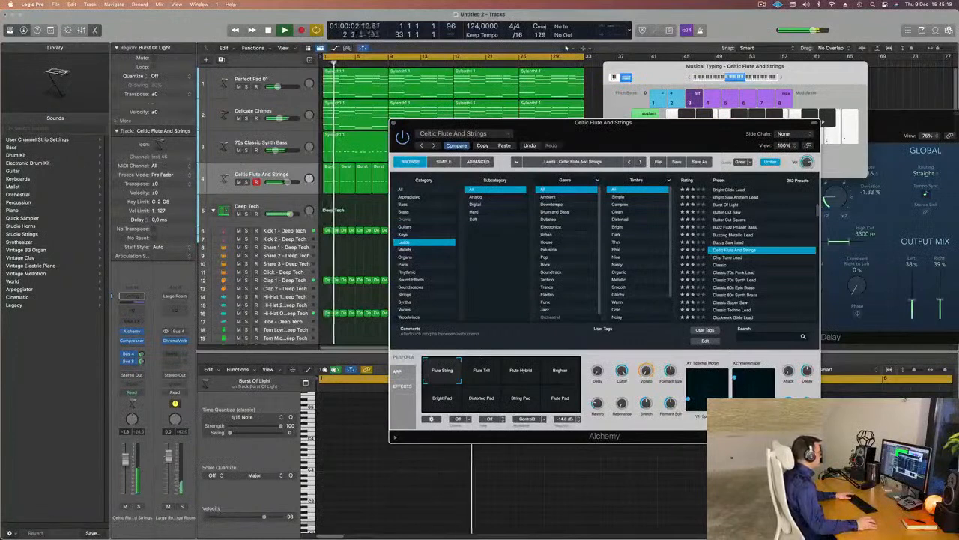
Audition the Chip Tune Lead, Classic 80s Epic Brass and Classic Super Saw presets on the lead track.
{"action": "left_click", "coordinate": [725, 257]}
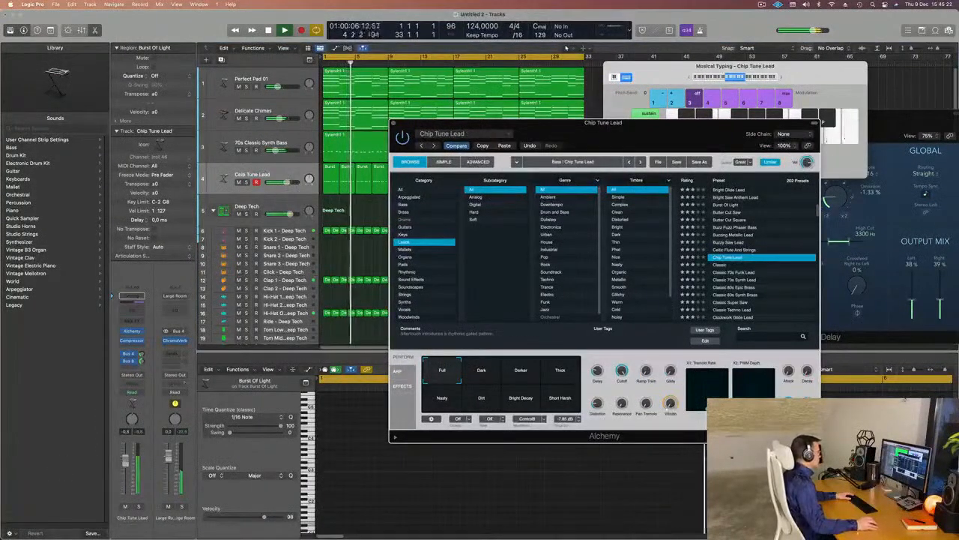
{"action": "left_click", "coordinate": [738, 288]}
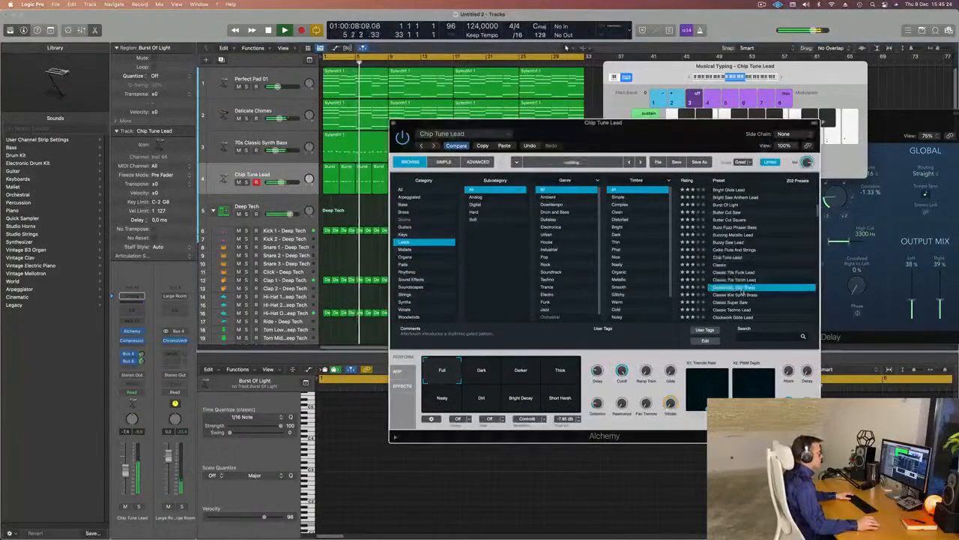
{"action": "scroll", "coordinate": [738, 287], "scroll_direction": "down", "scroll_amount": 2}
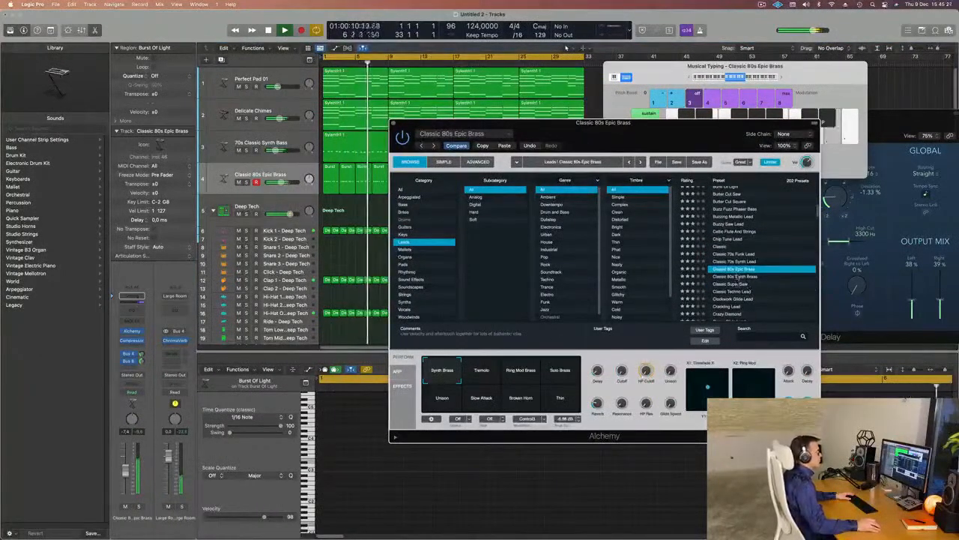
{"action": "left_click", "coordinate": [736, 285]}
{"action": "scroll", "coordinate": [735, 277], "scroll_direction": "down", "scroll_amount": 2}
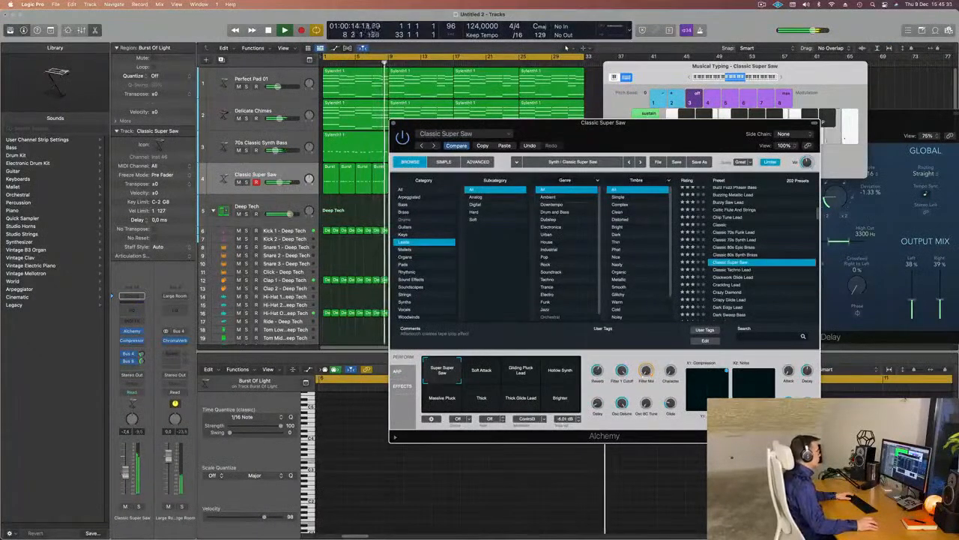
Audition the Clockwork Glide Lead preset and the presets from Dark Edgy Lead through Digiwave Lead.
{"action": "left_click", "coordinate": [725, 278]}
{"action": "left_click_drag", "start_coordinate": [630, 150], "coordinate": [575, 100]}
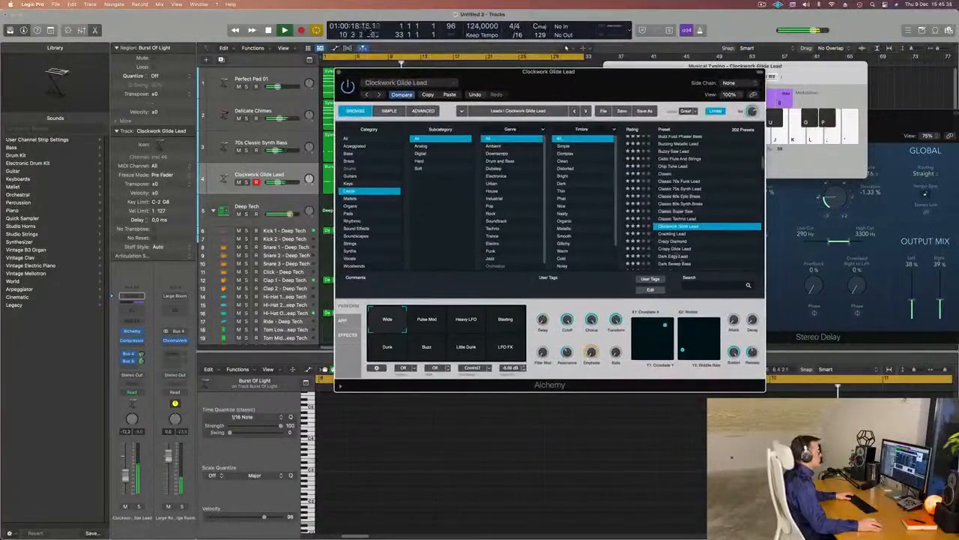
{"action": "left_click", "coordinate": [676, 255]}
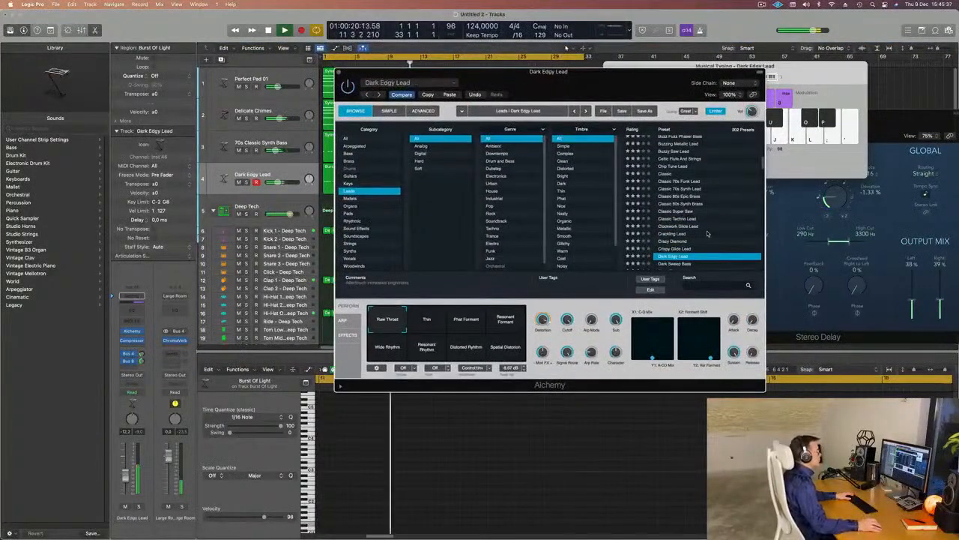
{"action": "key", "text": "Down"}
{"action": "key", "text": "Down"}
{"action": "key", "text": "Down"}
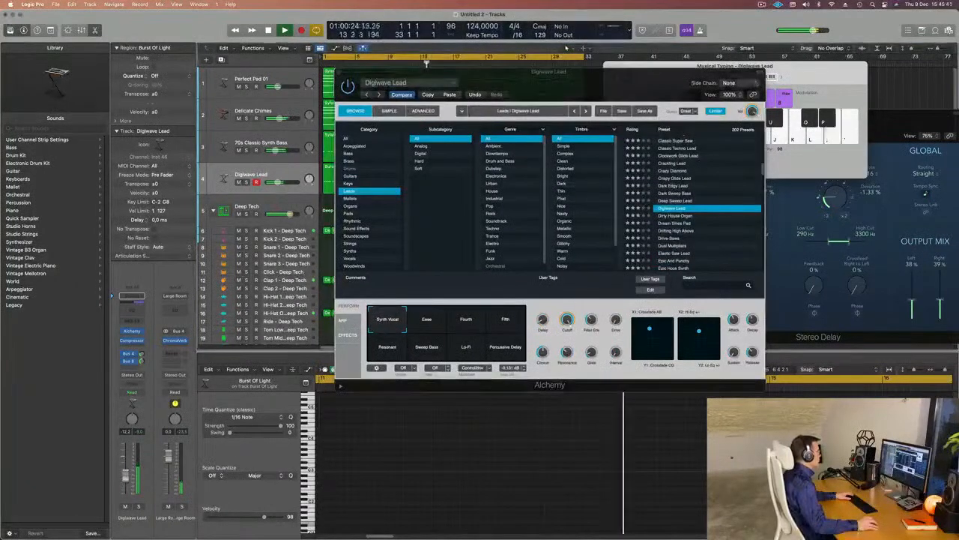
{"action": "key", "text": "s"}
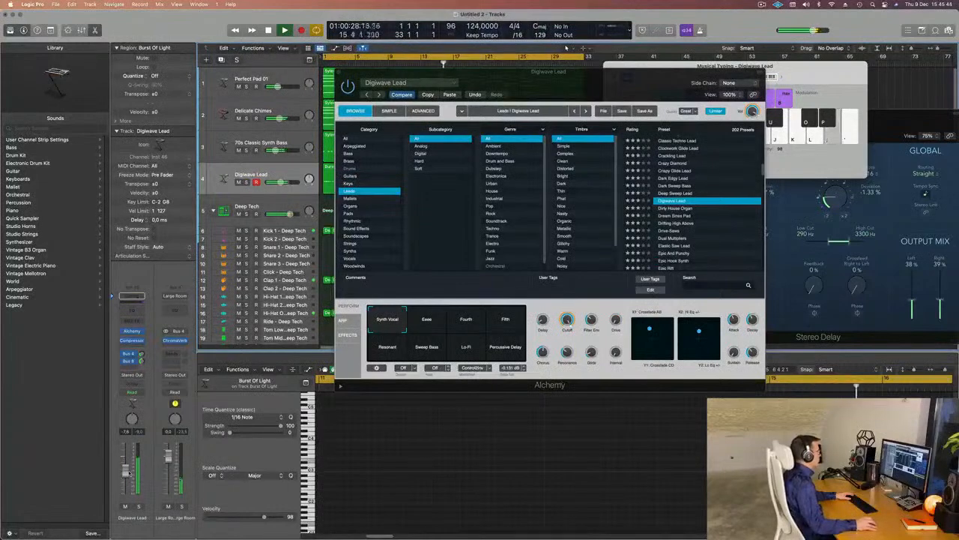
Audition the presets from Dirty House Organ through Dual Multipliers, soloing the lead track for Dual Multipliers.
{"action": "left_click", "coordinate": [684, 209]}
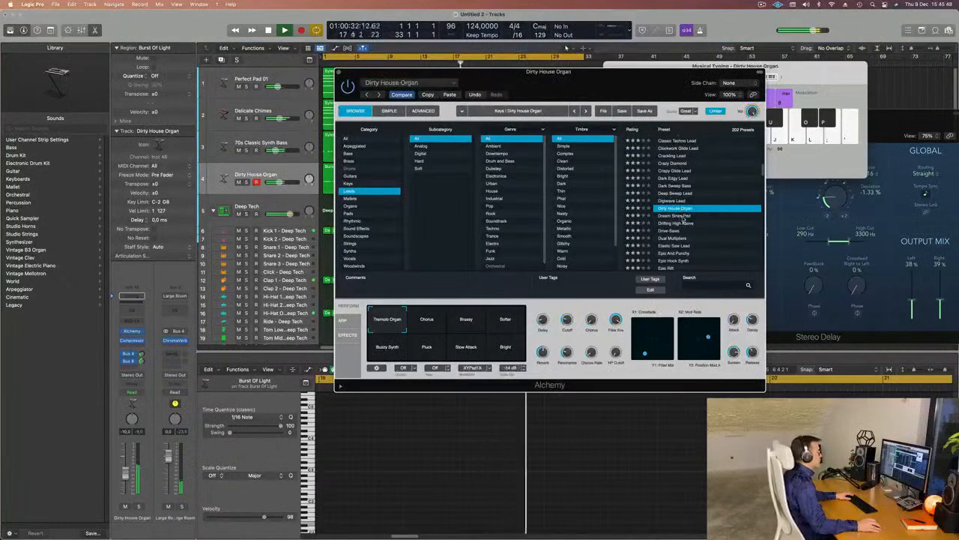
{"action": "left_click", "coordinate": [681, 215]}
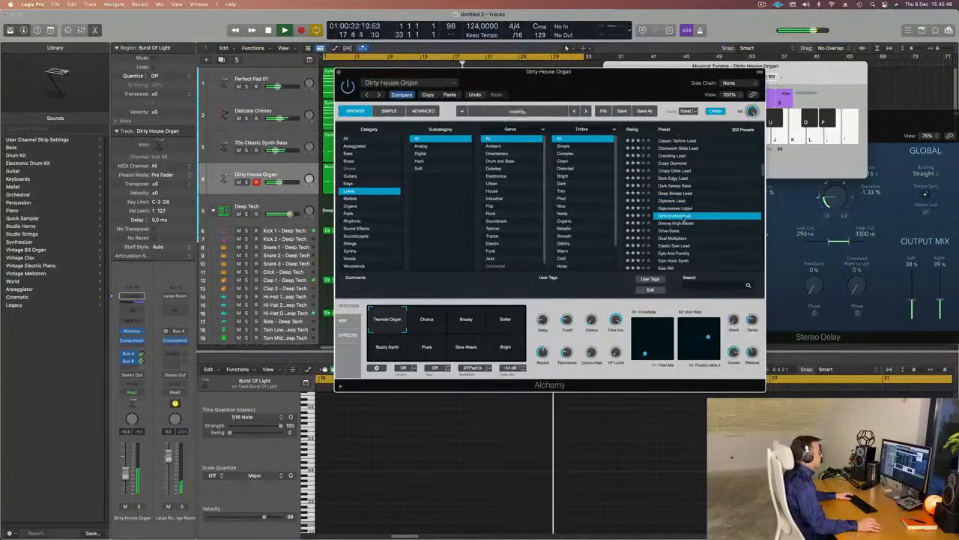
{"action": "left_click", "coordinate": [677, 223]}
{"action": "left_click", "coordinate": [672, 231]}
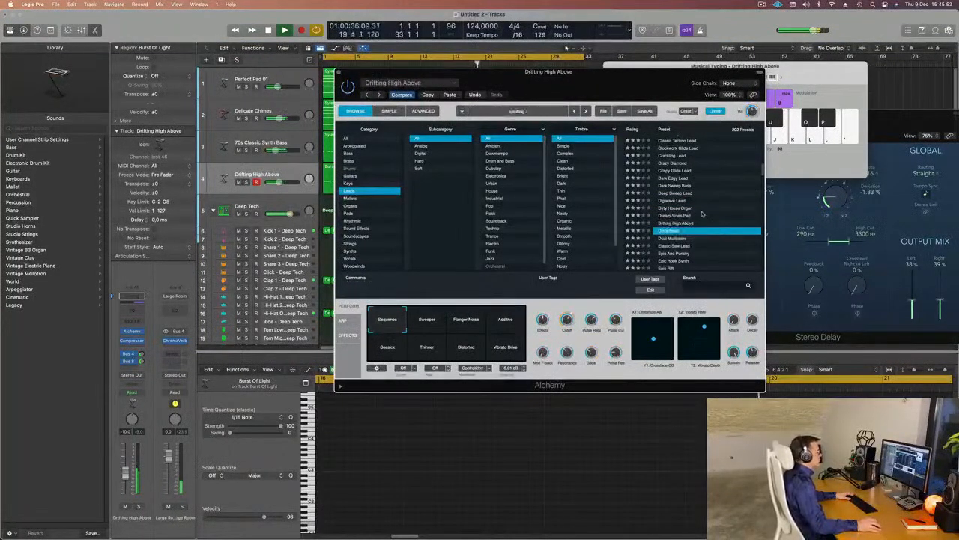
{"action": "left_click", "coordinate": [676, 223]}
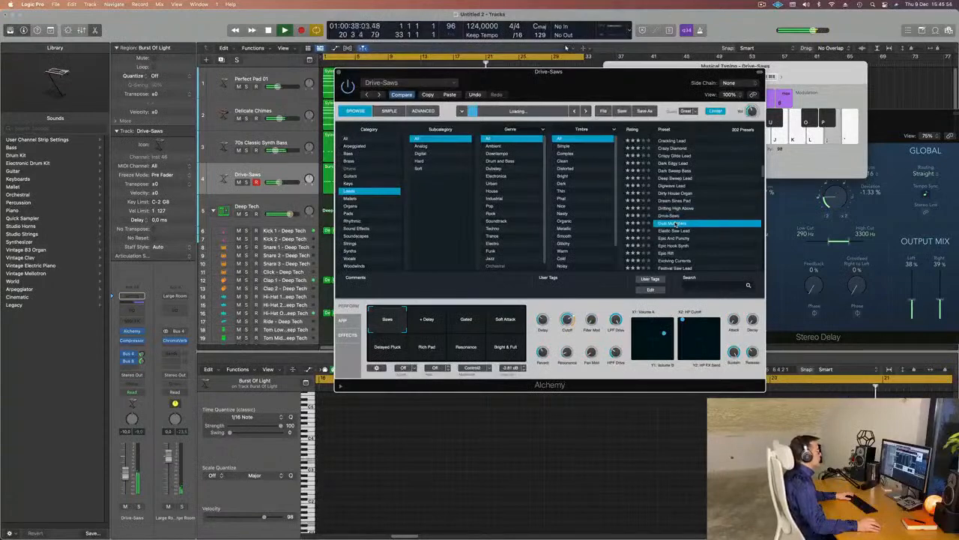
{"action": "left_click", "coordinate": [136, 507]}
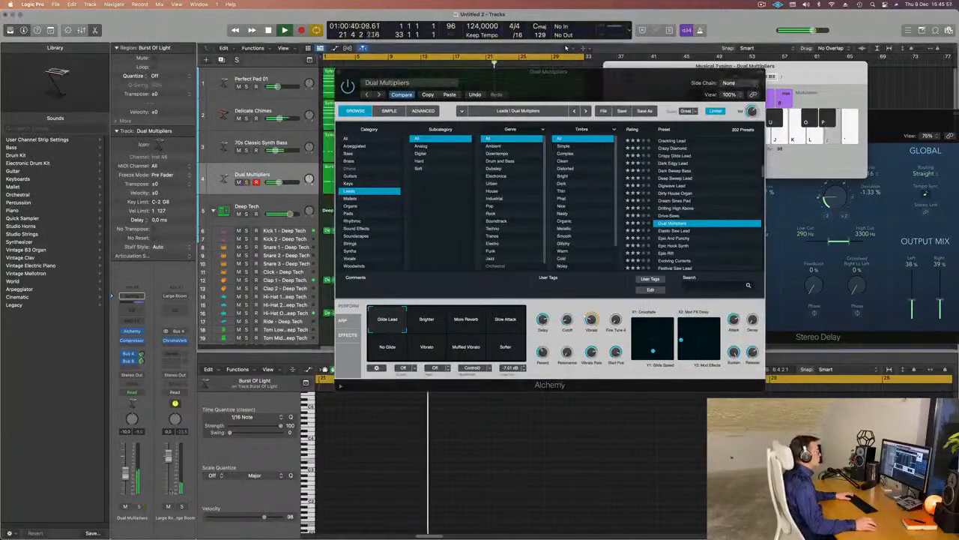
Audition the Elastic Saw Lead and Epic Hook Synth presets on the lead track.
{"action": "left_click", "coordinate": [664, 231]}
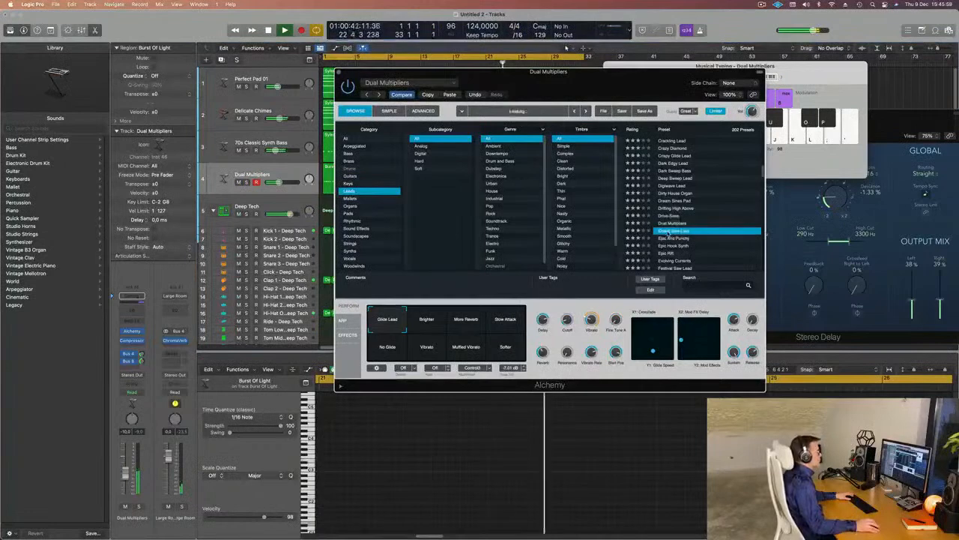
{"action": "left_click_drag", "start_coordinate": [616, 80], "coordinate": [595, 57]}
{"action": "left_click", "coordinate": [660, 224]}
{"action": "left_click", "coordinate": [631, 221]}
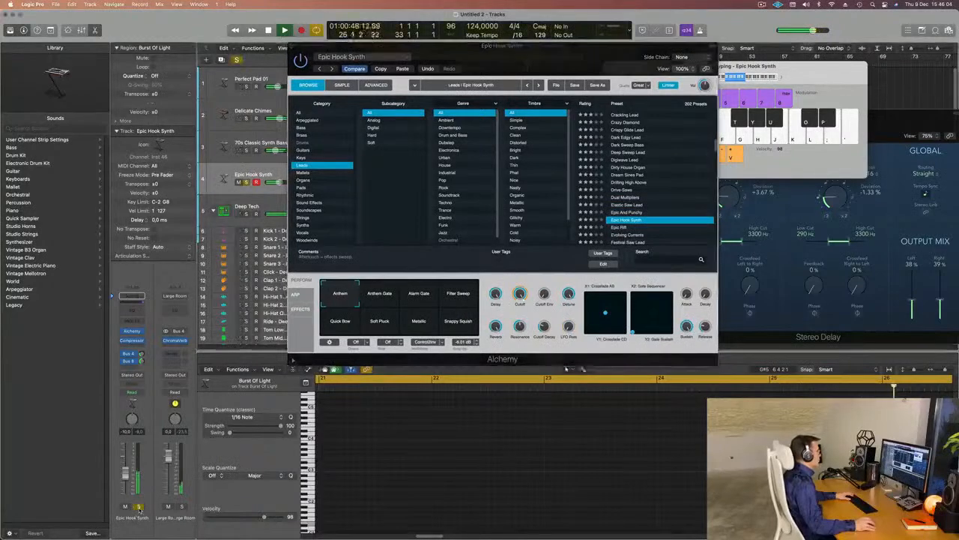
Load the Evolving Currents lead preset in Alchemy and adjust the track's volume.
{"action": "scroll", "coordinate": [663, 193], "scroll_direction": "down", "scroll_amount": 2}
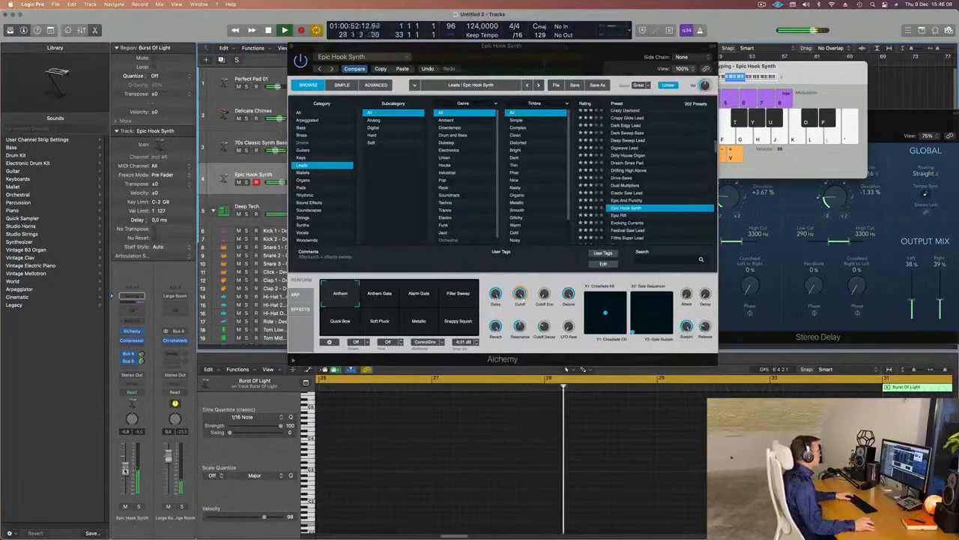
{"action": "scroll", "coordinate": [657, 215], "scroll_direction": "down", "scroll_amount": 2}
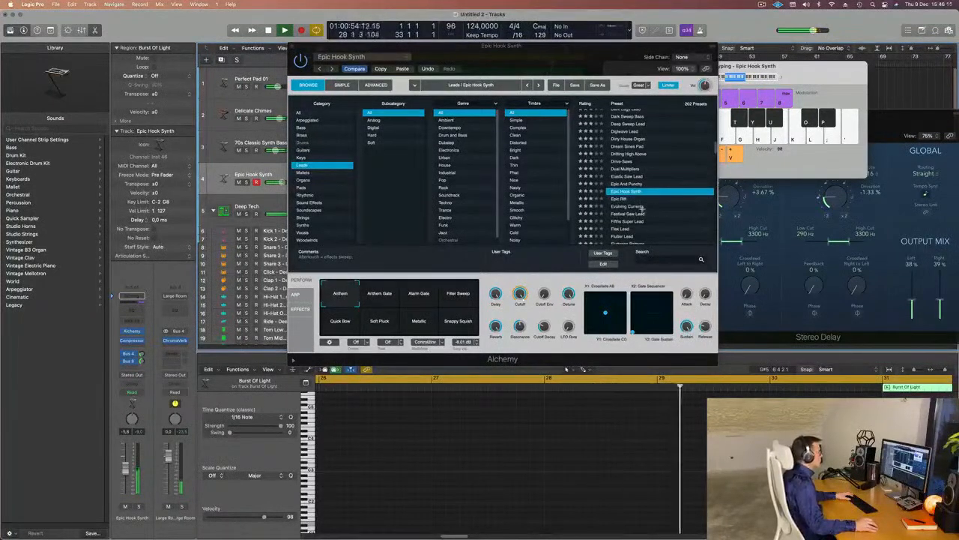
{"action": "left_click", "coordinate": [633, 206]}
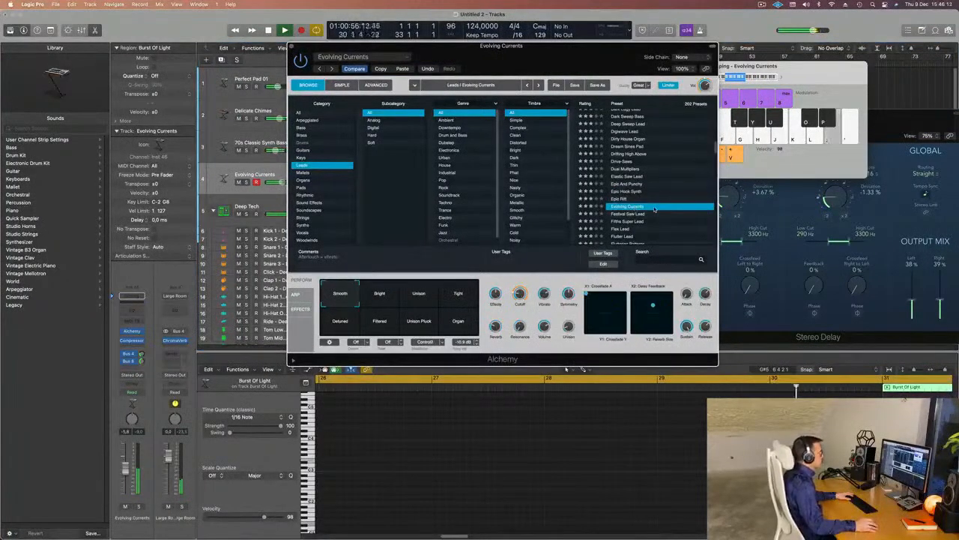
{"action": "left_click_drag", "start_coordinate": [124, 471], "coordinate": [124, 471]}
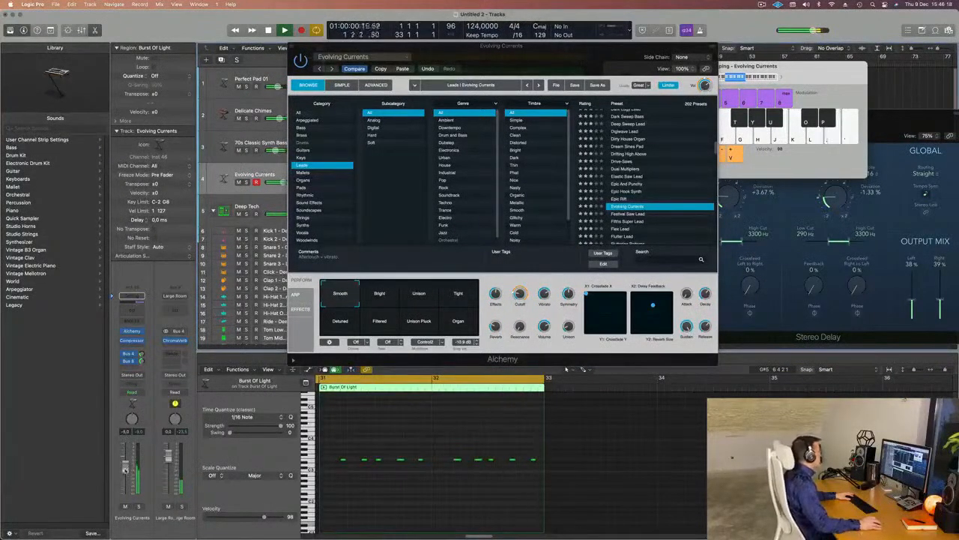
Audition Alchemy's performance snapshots for Evolving Currents, from Smooth through Organ, and settle on Bright.
{"action": "left_click", "coordinate": [382, 301]}
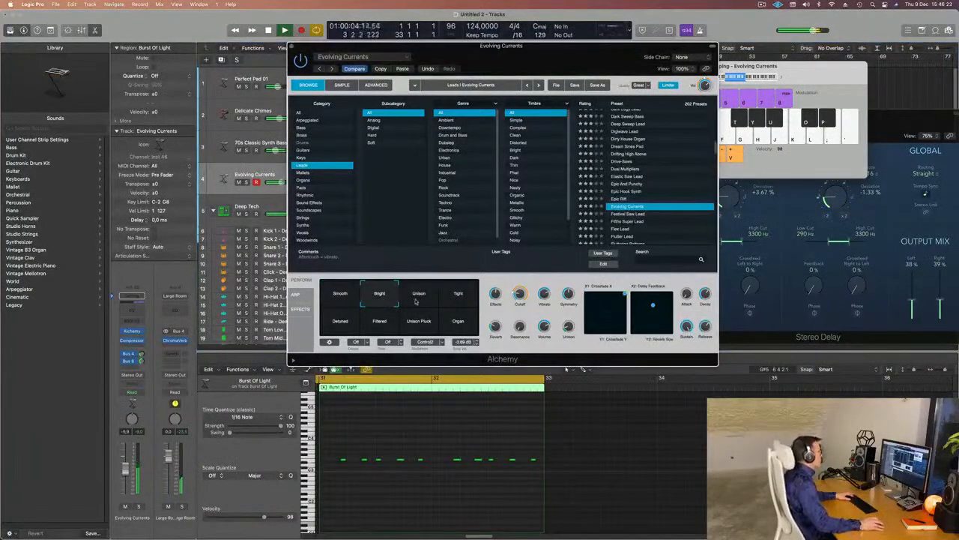
{"action": "left_click", "coordinate": [421, 302]}
{"action": "left_click", "coordinate": [465, 298]}
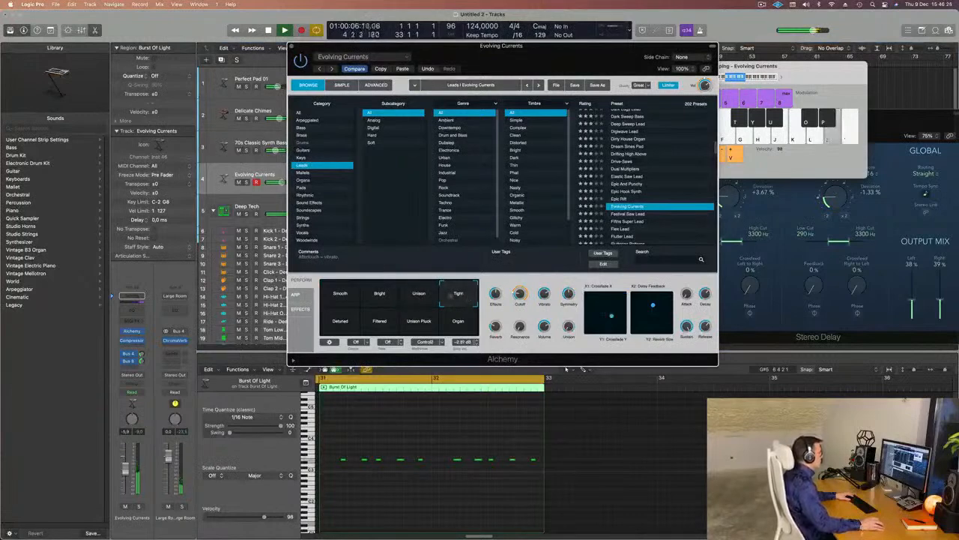
{"action": "left_click", "coordinate": [342, 328]}
{"action": "left_click", "coordinate": [382, 325]}
{"action": "left_click", "coordinate": [413, 326]}
{"action": "left_click", "coordinate": [461, 324]}
{"action": "left_click", "coordinate": [375, 295]}
{"action": "left_click", "coordinate": [339, 295]}
{"action": "left_click", "coordinate": [379, 296]}
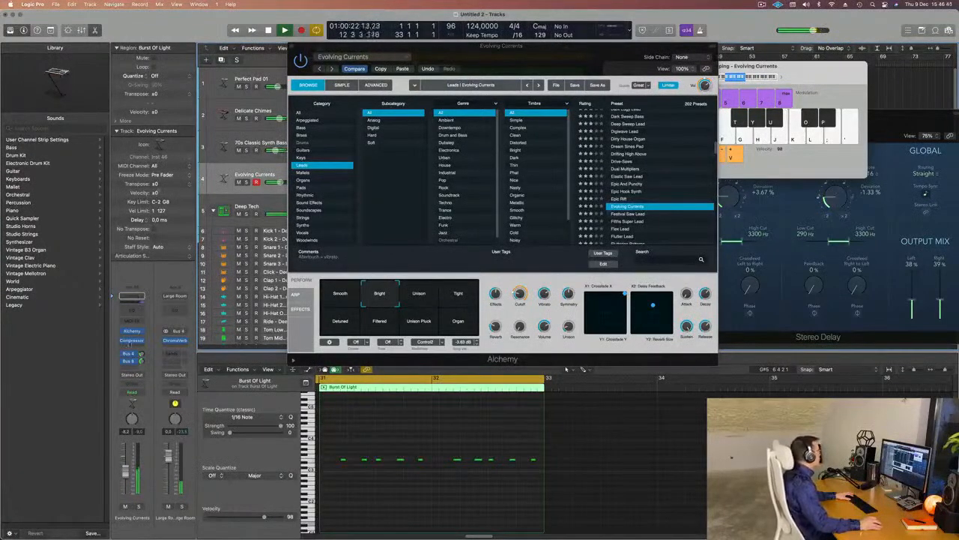
Add a Channel EQ with a 348 Hz low cut to the Evolving Currents track, fine-tune its volume, and close both plug-in windows.
{"action": "left_click", "coordinate": [134, 298]}
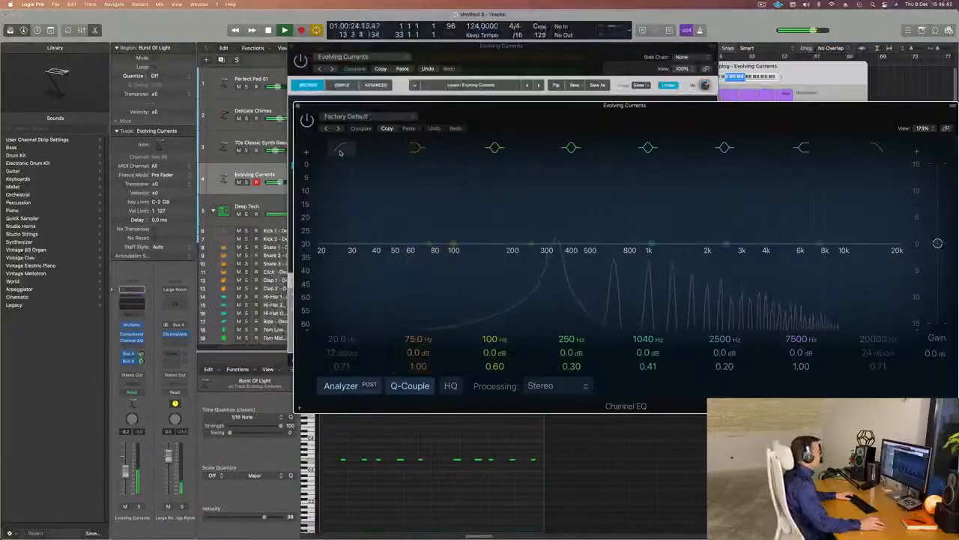
{"action": "left_click_drag", "start_coordinate": [472, 231], "coordinate": [584, 202]}
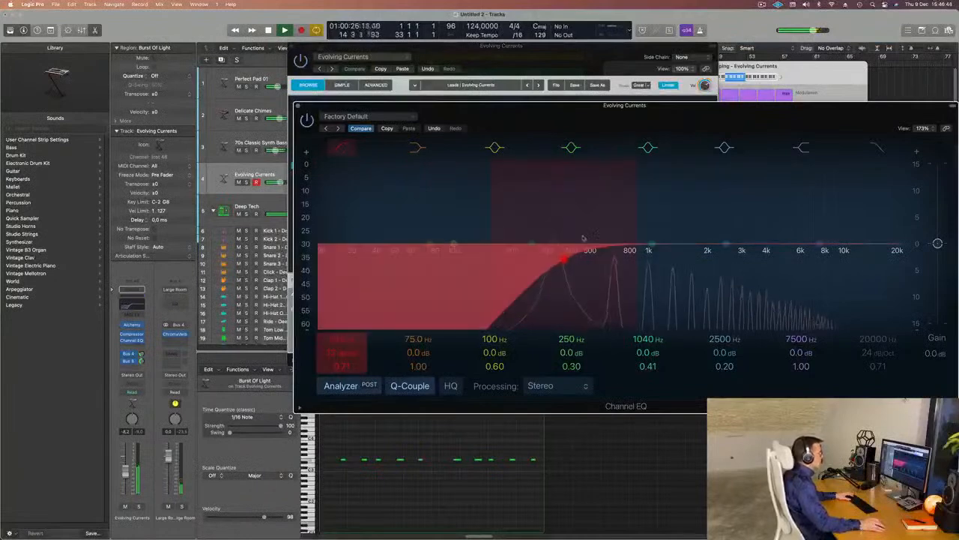
{"action": "key", "text": "Return"}
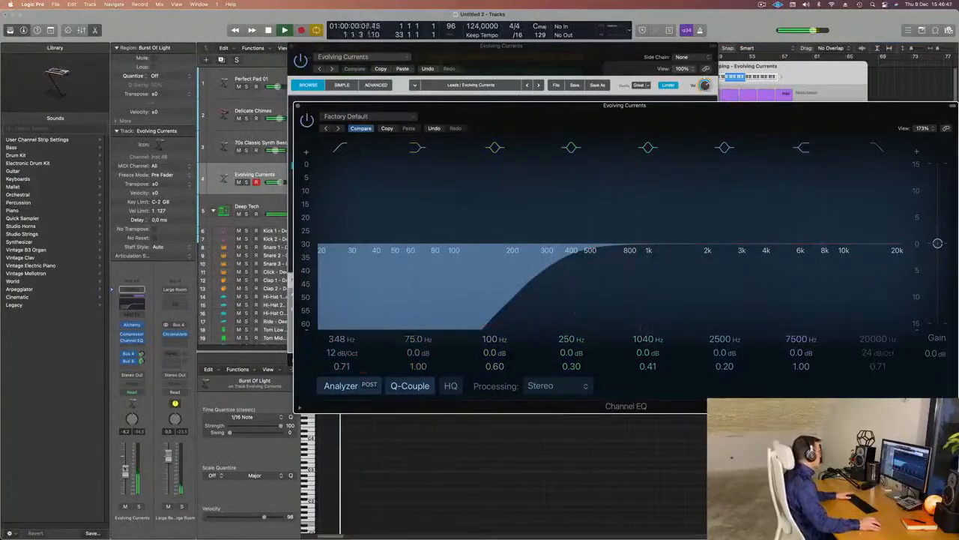
{"action": "left_click_drag", "start_coordinate": [126, 473], "coordinate": [126, 470]}
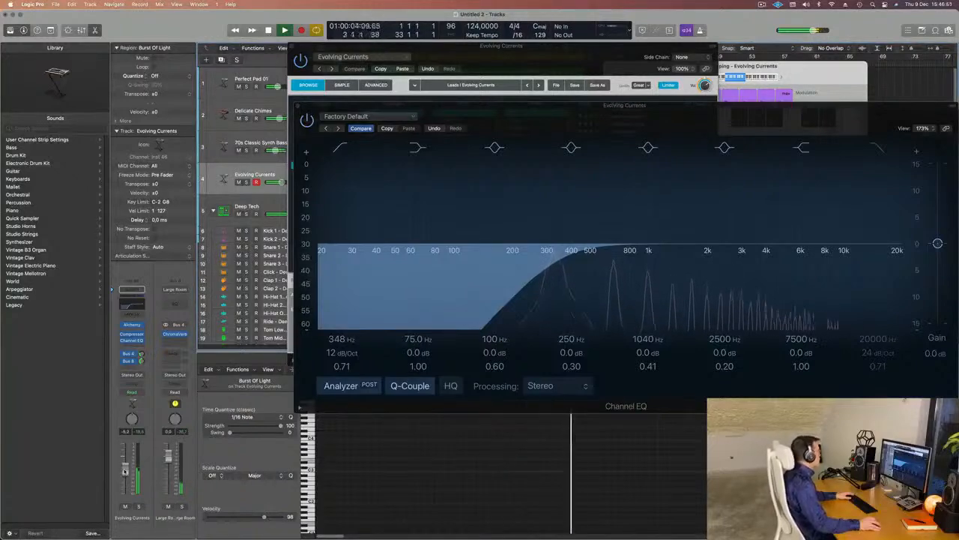
{"action": "left_click_drag", "start_coordinate": [650, 112], "coordinate": [518, 137]}
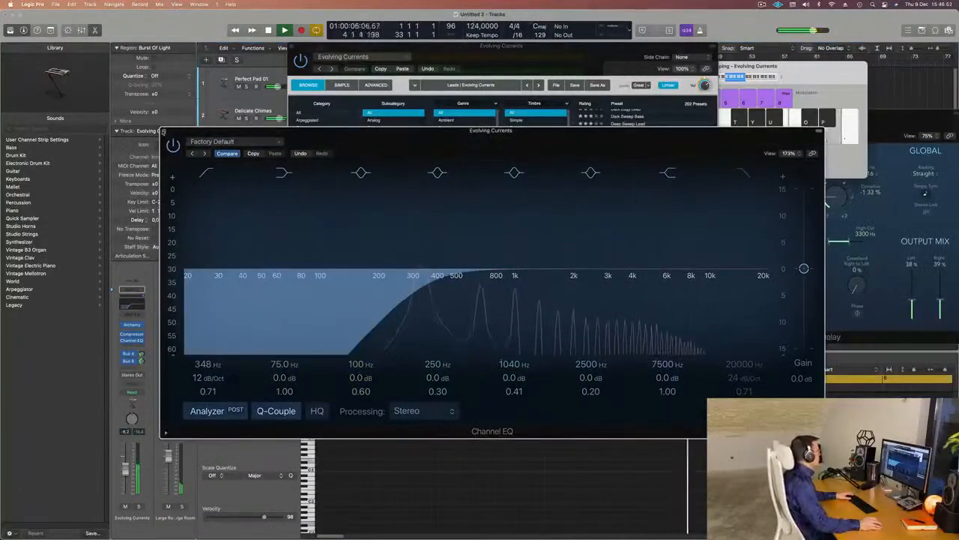
{"action": "key", "text": "super+w"}
{"action": "left_click_drag", "start_coordinate": [490, 63], "coordinate": [592, 159]}
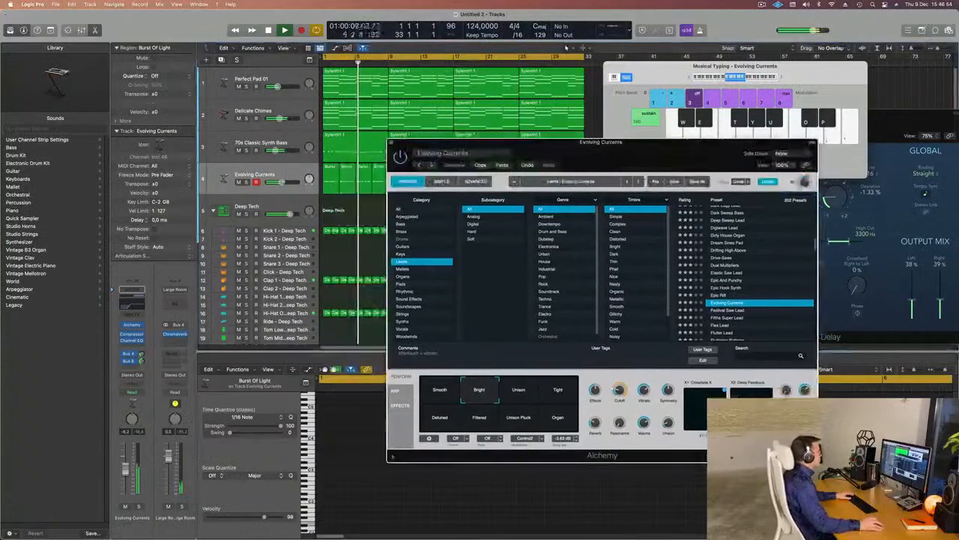
{"action": "key", "text": "super+w"}
Examine the notes of the bass, lead and Delicate Chimes regions one after another in the Piano Roll.
{"action": "left_click", "coordinate": [355, 140]}
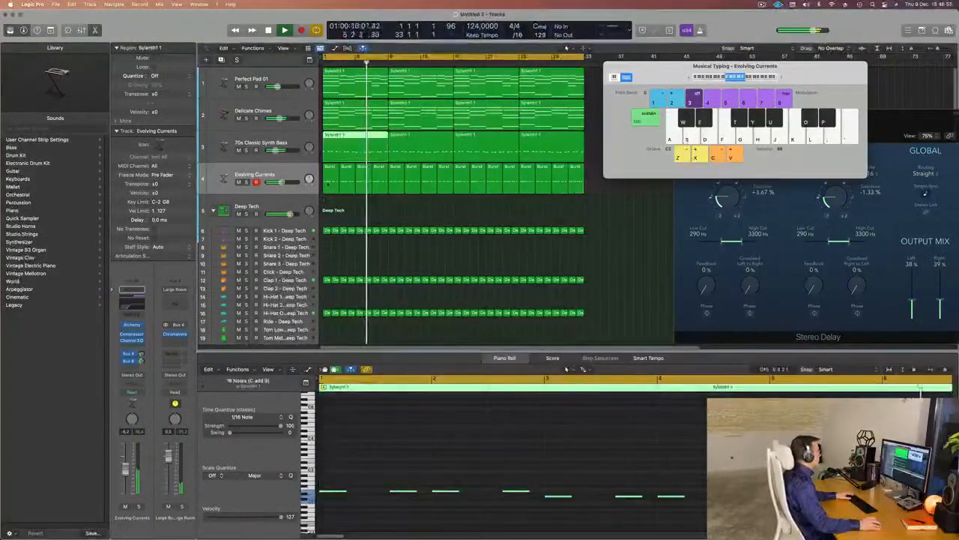
{"action": "left_click", "coordinate": [330, 179]}
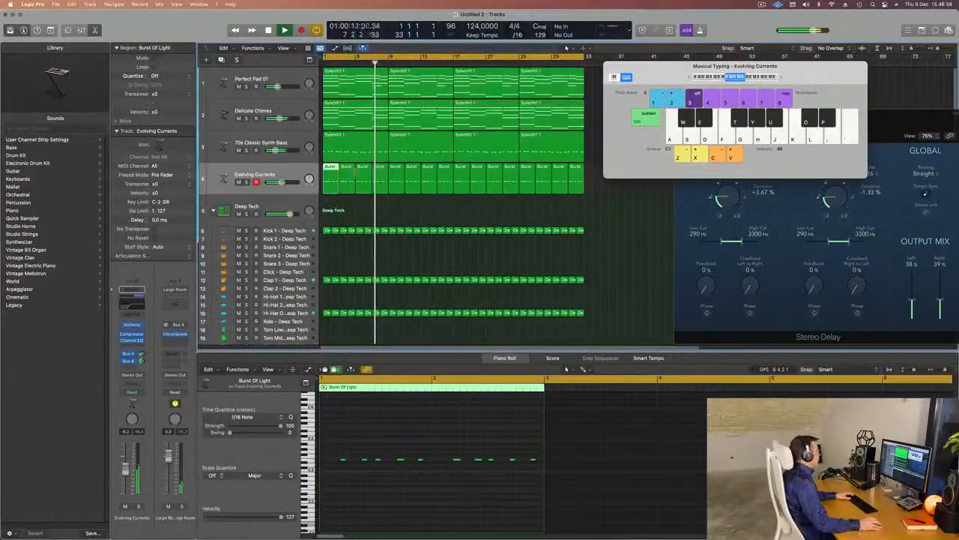
{"action": "left_click", "coordinate": [350, 177]}
{"action": "left_click", "coordinate": [341, 125]}
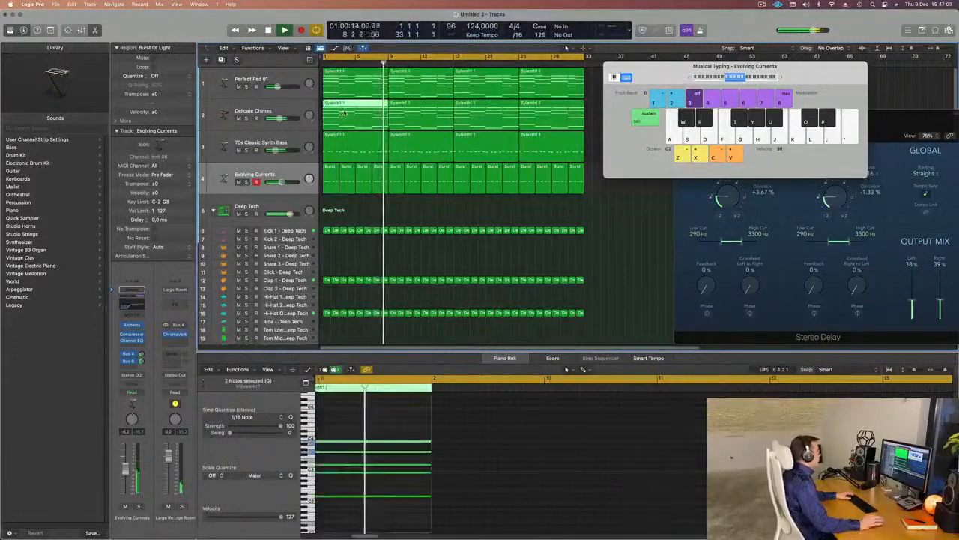
{"action": "left_click", "coordinate": [367, 208]}
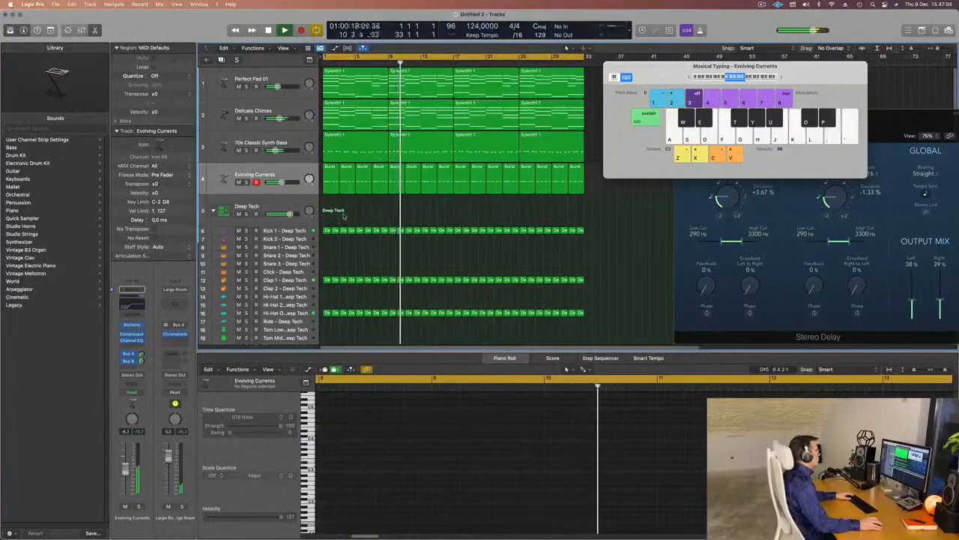
{"action": "left_click", "coordinate": [294, 184]}
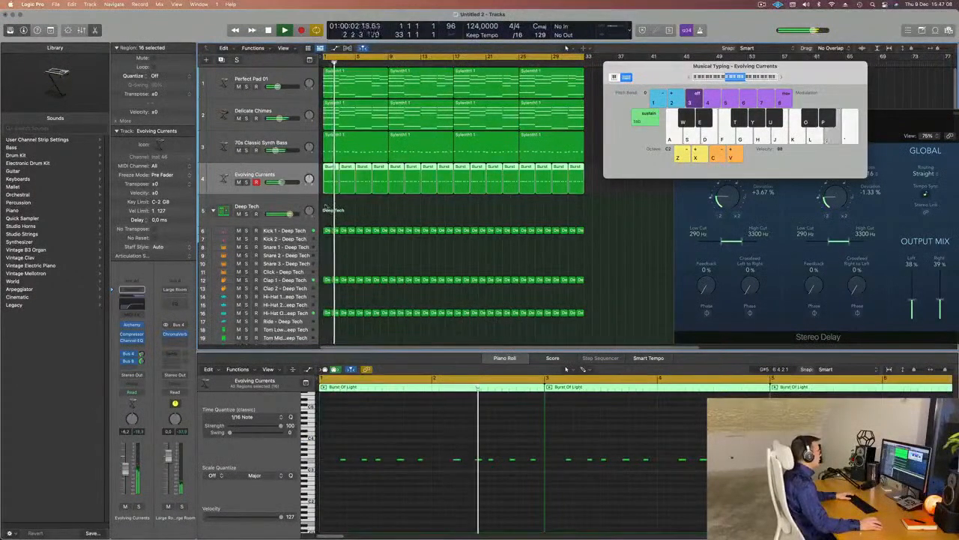
Open the first four lead regions together with the first bass region and lower the lead notes in bars 3–4 to follow the bass.
{"action": "left_click_drag", "start_coordinate": [333, 205], "coordinate": [379, 156]}
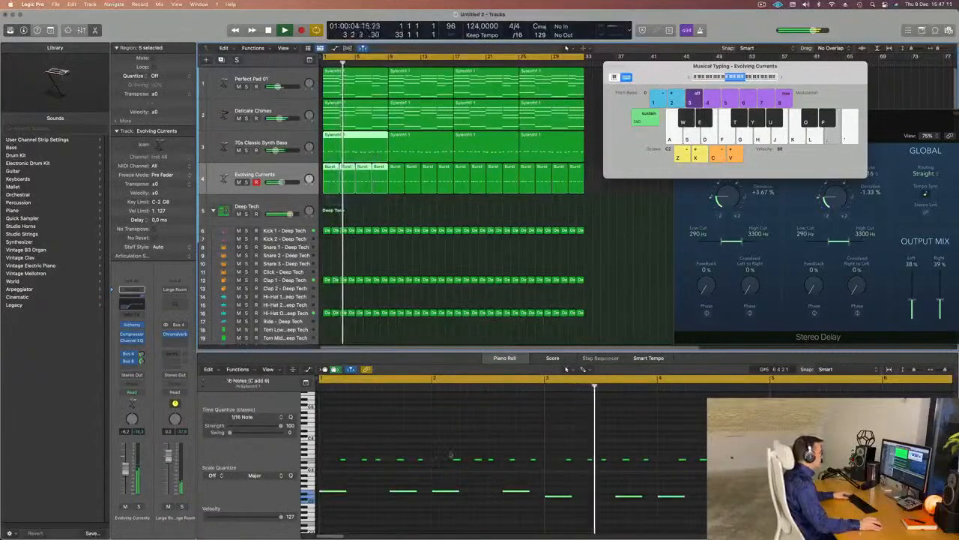
{"action": "scroll", "coordinate": [498, 457], "scroll_direction": "down", "scroll_amount": 2}
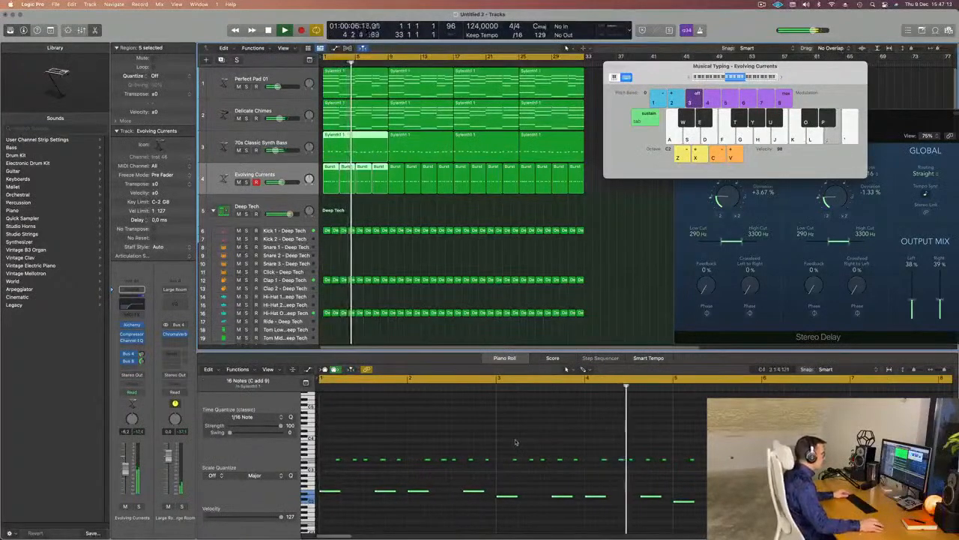
{"action": "left_click_drag", "start_coordinate": [505, 447], "coordinate": [663, 475]}
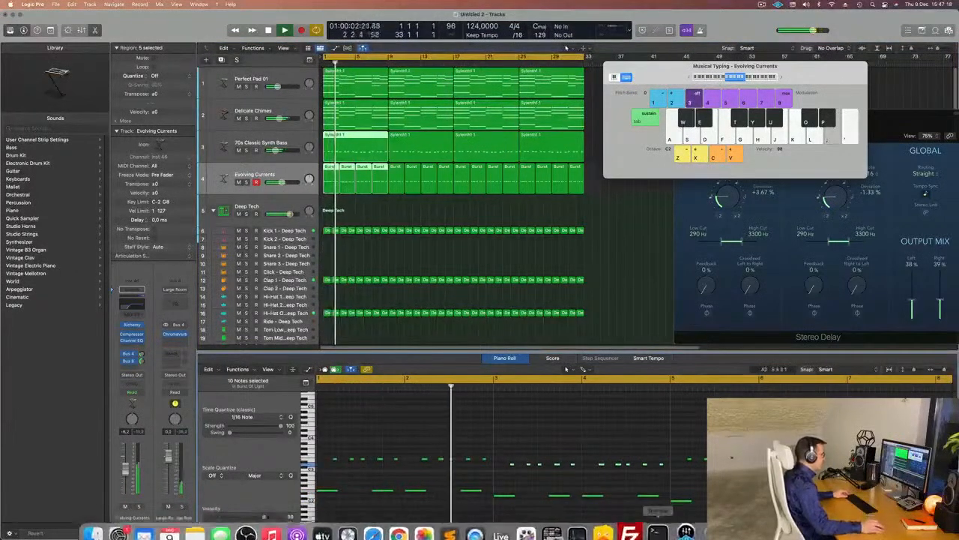
{"action": "key", "text": "super+Left"}
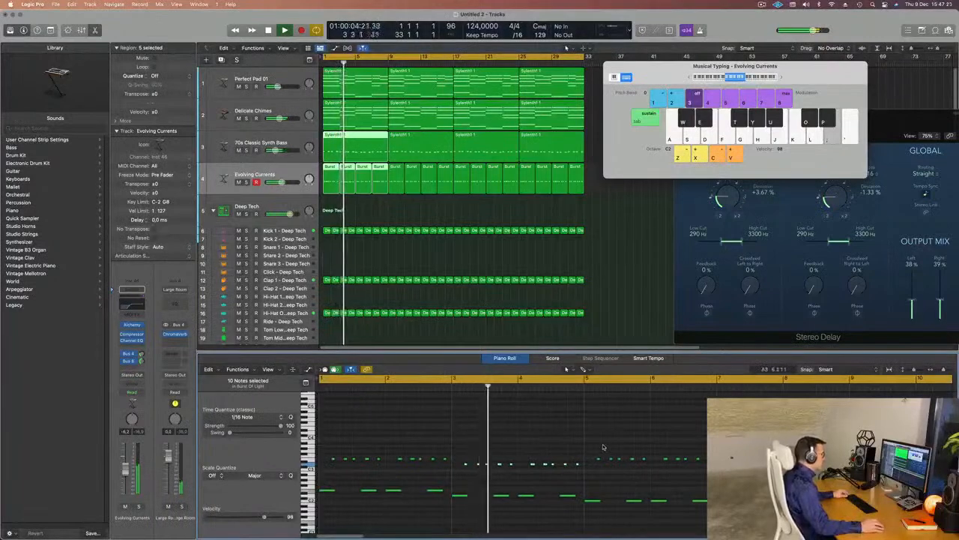
Transpose the lead notes in bars 5–6 and bars 7–8 down to match the bass line's movement.
{"action": "left_click_drag", "start_coordinate": [590, 448], "coordinate": [712, 474]}
{"action": "key", "text": "Return"}
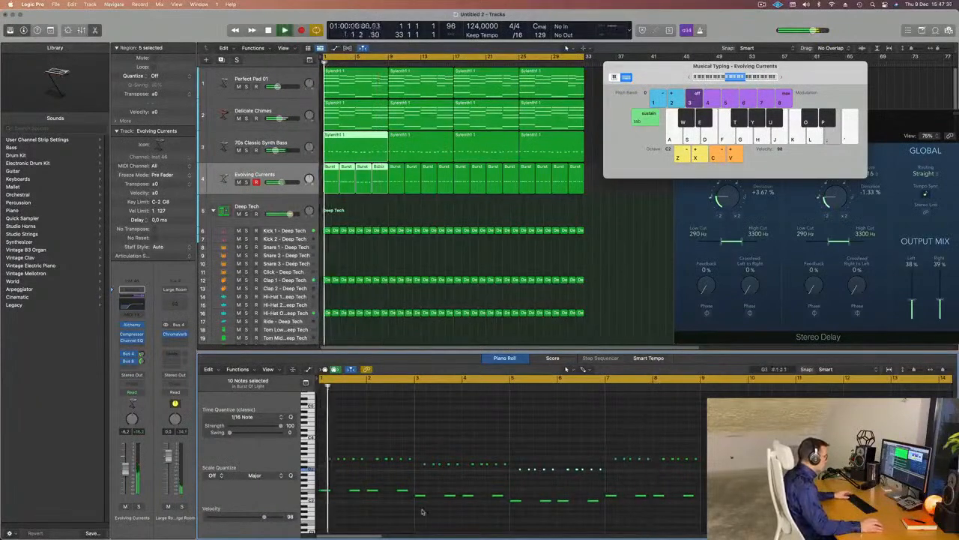
{"action": "left_click_drag", "start_coordinate": [611, 450], "coordinate": [696, 468]}
{"action": "key", "text": "alt+Down"}
{"action": "key", "text": "super+Left"}
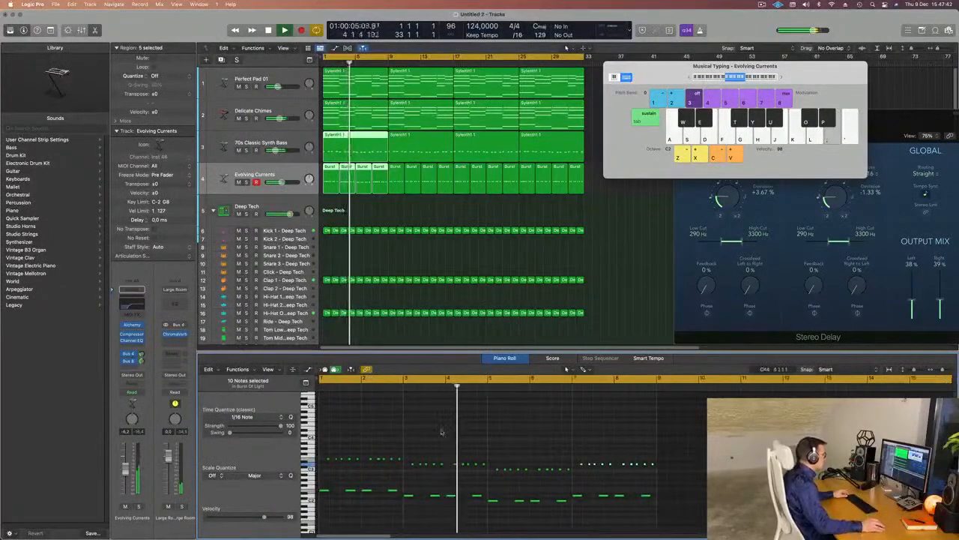
{"action": "key", "text": "super+Left"}
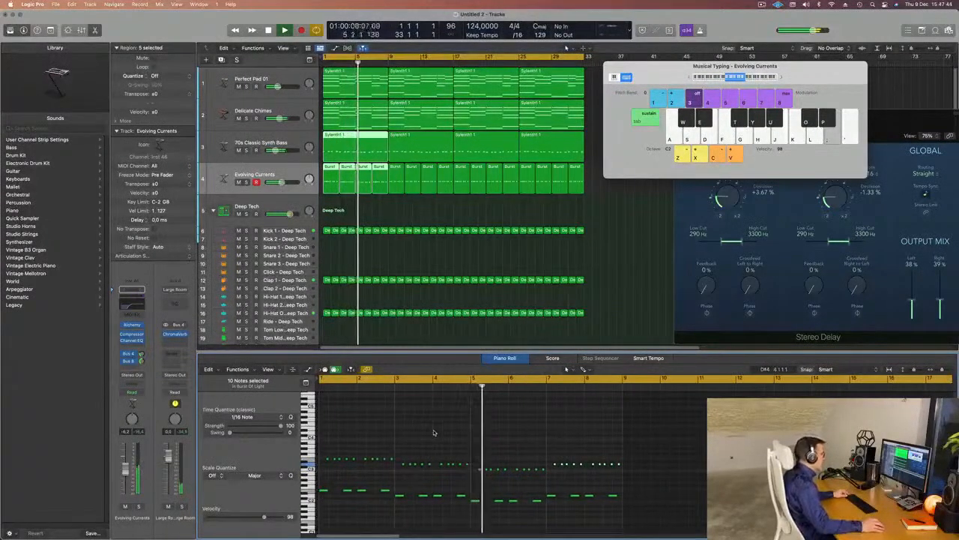
{"action": "key", "text": "super+Left"}
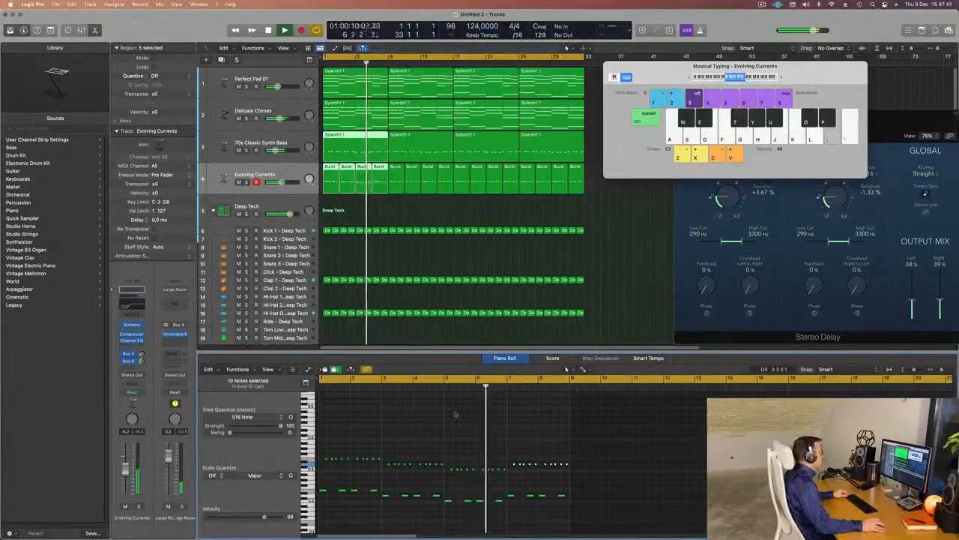
Join the first four lead regions into one eight-bar region and delete all the remaining lead regions after it.
{"action": "left_click", "coordinate": [335, 211]}
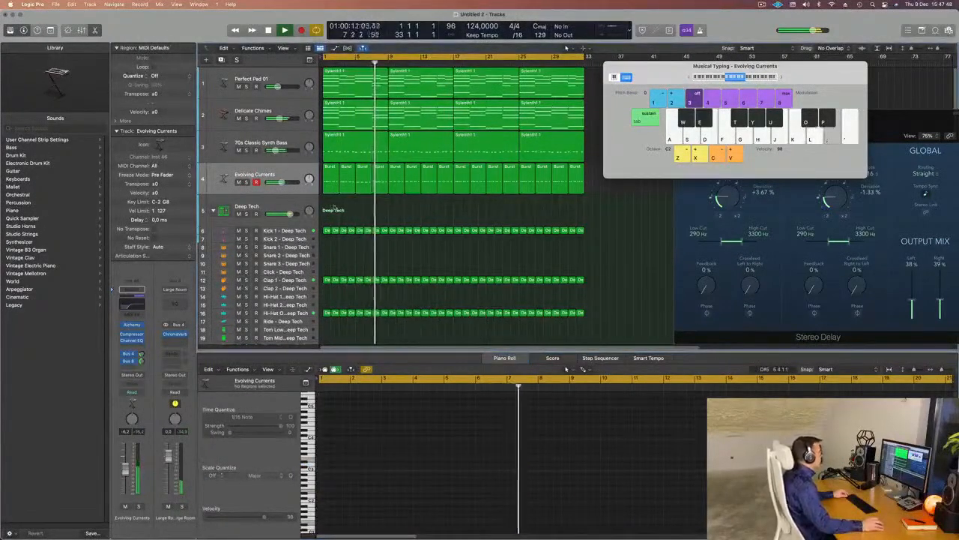
{"action": "left_click_drag", "start_coordinate": [335, 210], "coordinate": [386, 183]}
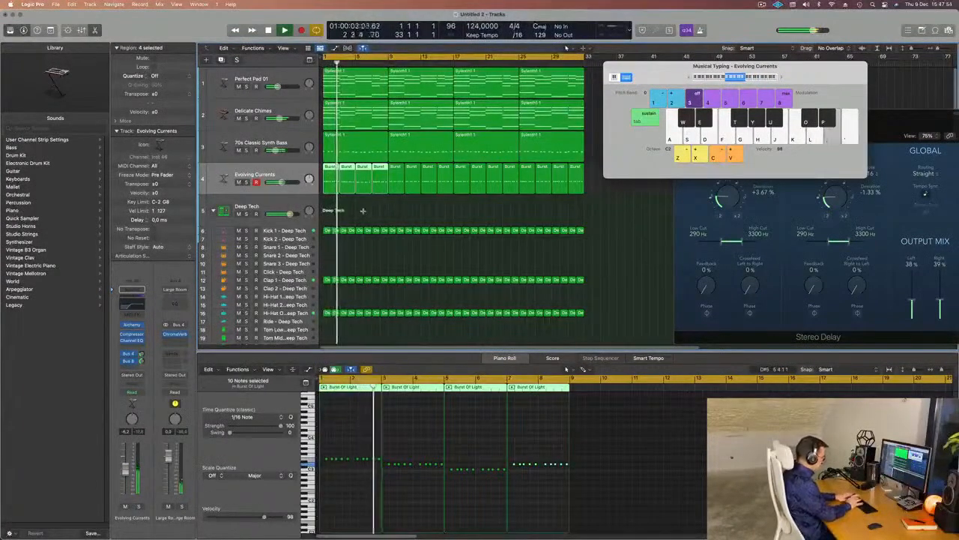
{"action": "key", "text": "super+k"}
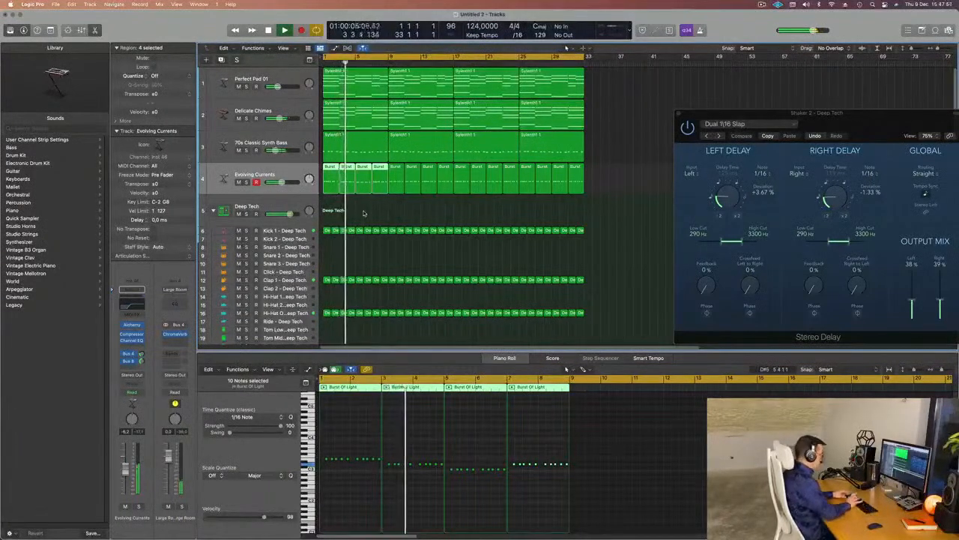
{"action": "key", "text": "super+j"}
{"action": "left_click_drag", "start_coordinate": [626, 190], "coordinate": [386, 196]}
{"action": "key", "text": "Delete"}
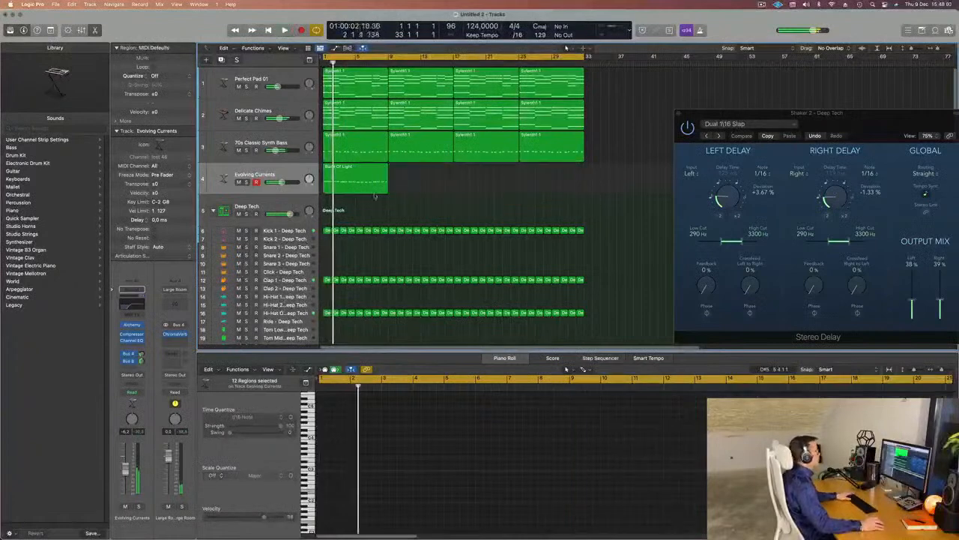
{"action": "key", "text": "space"}
{"action": "left_click", "coordinate": [353, 182]}
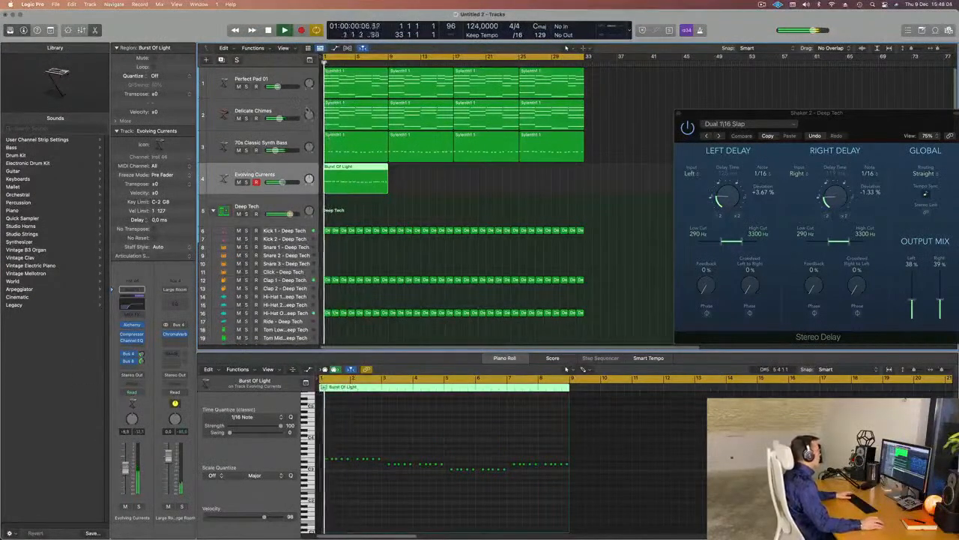
Check the Retro Synth settings of the Delicate Chimes track during playback and close the synth window.
{"action": "left_click", "coordinate": [281, 137]}
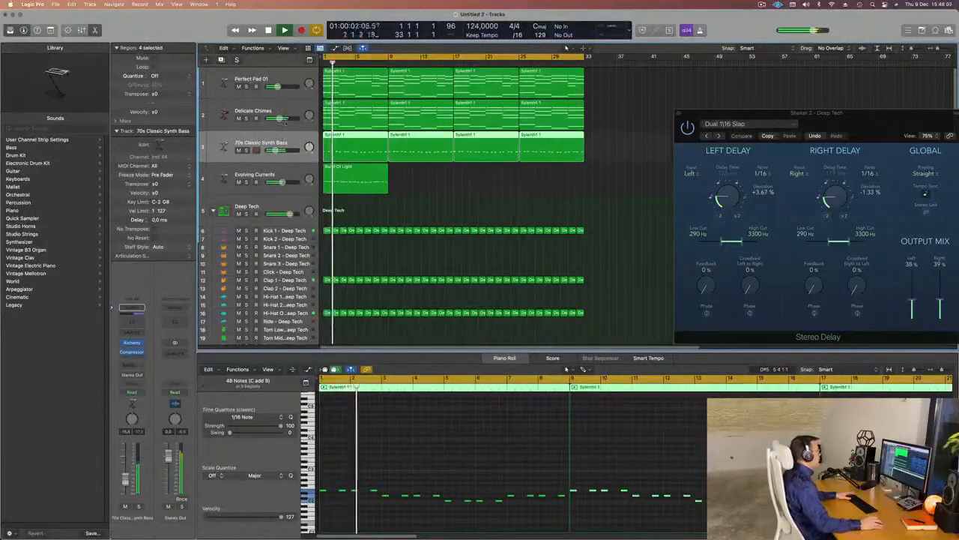
{"action": "left_click", "coordinate": [291, 111]}
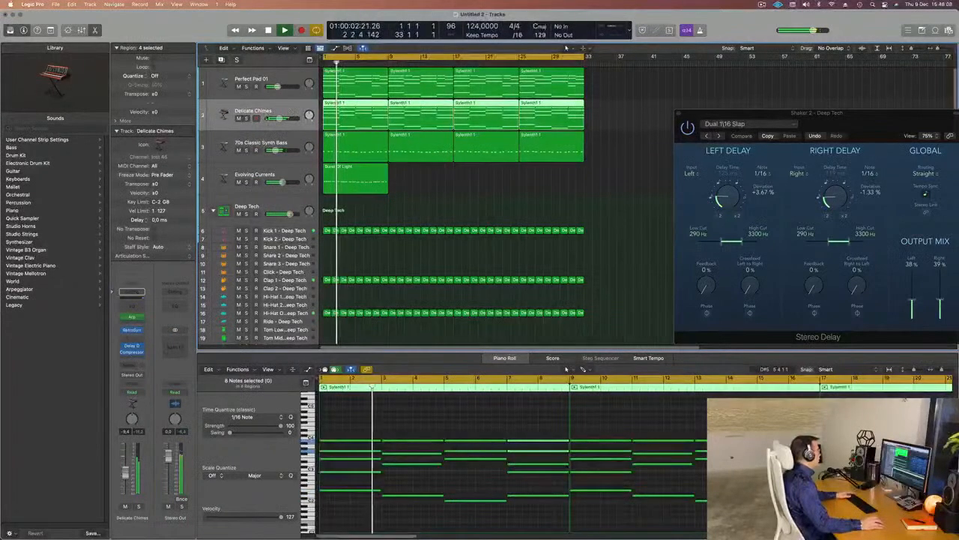
{"action": "left_click", "coordinate": [131, 330]}
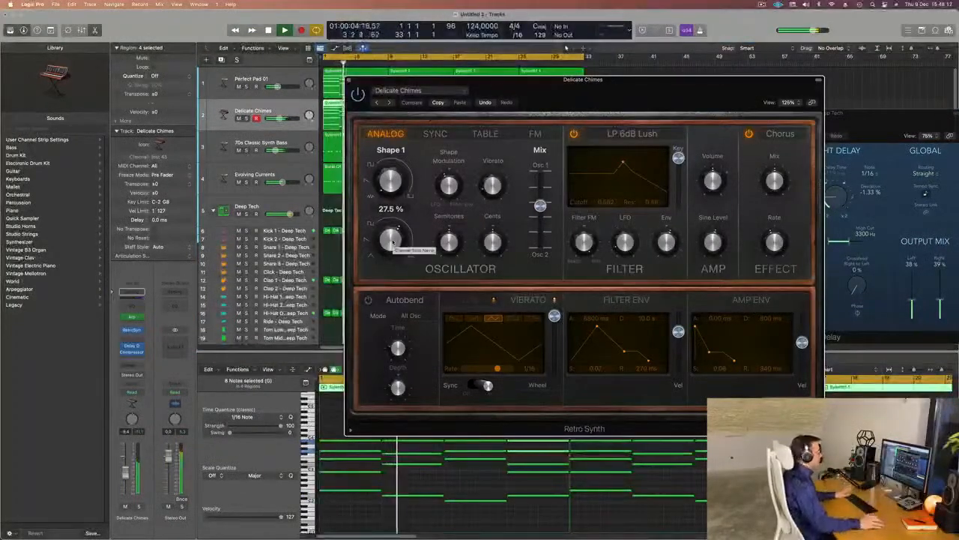
{"action": "left_click_drag", "start_coordinate": [708, 98], "coordinate": [679, 105]}
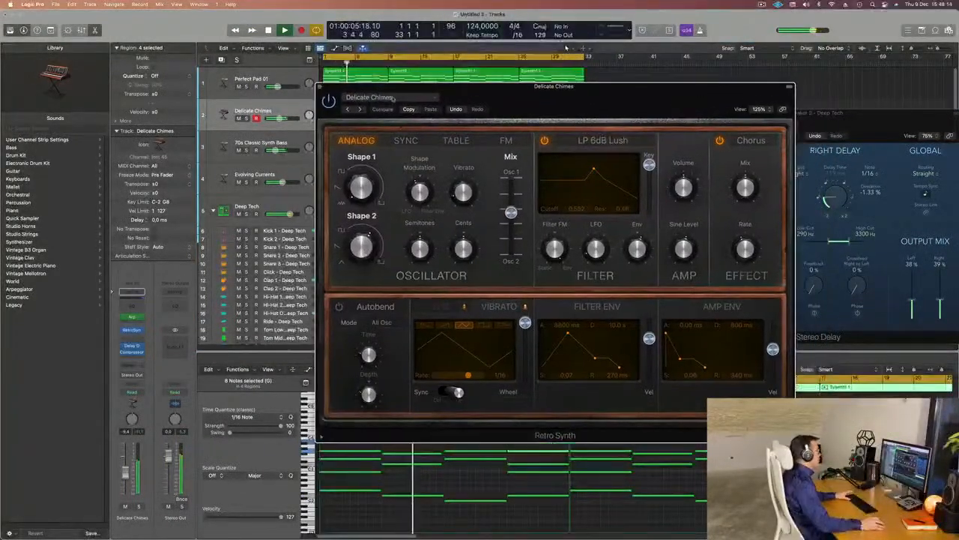
{"action": "left_click", "coordinate": [320, 87]}
{"action": "key", "text": "Return"}
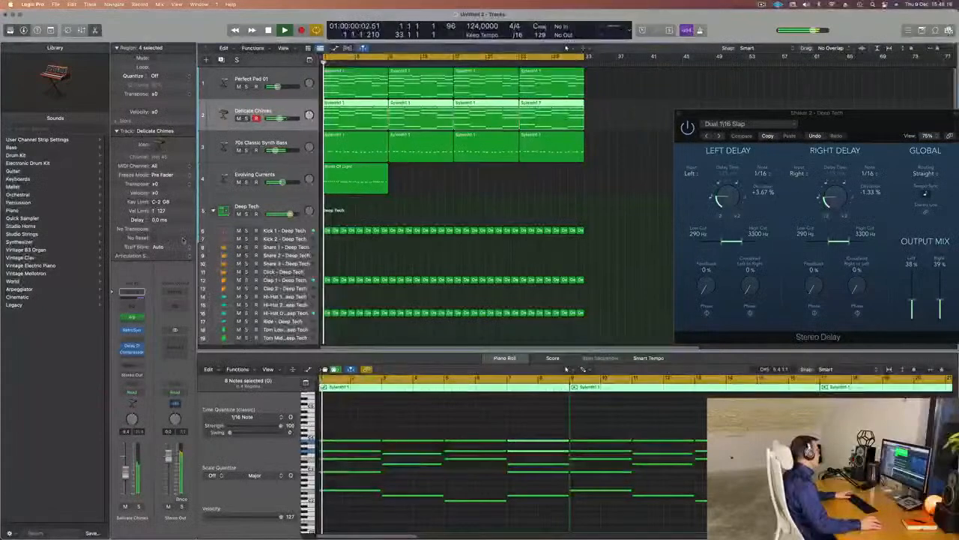
Add a Channel EQ to the Delicate Chimes track with a high cut at 4680 Hz and a 48 dB/Oct slope.
{"action": "left_click", "coordinate": [132, 293]}
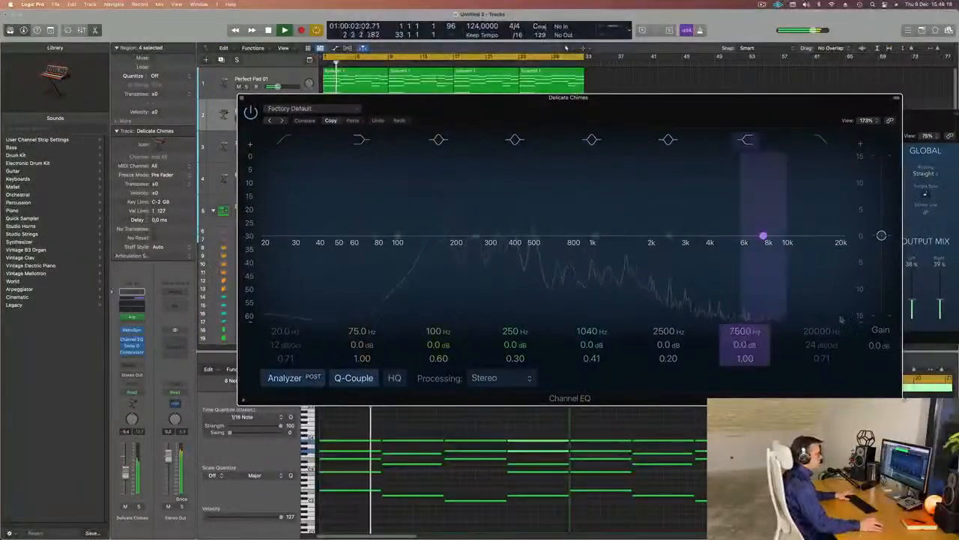
{"action": "left_click", "coordinate": [809, 220]}
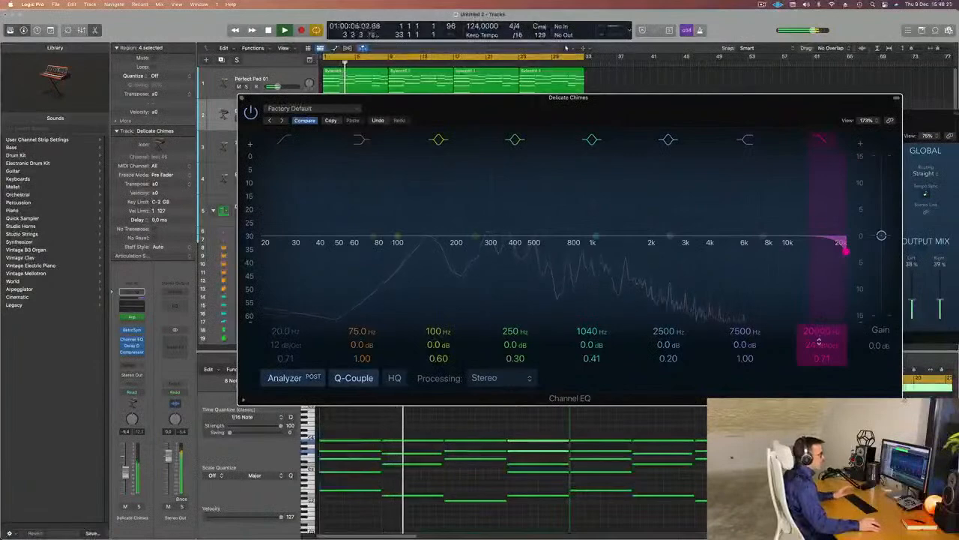
{"action": "left_click_drag", "start_coordinate": [810, 346], "coordinate": [810, 336]}
{"action": "left_click_drag", "start_coordinate": [845, 250], "coordinate": [723, 250]}
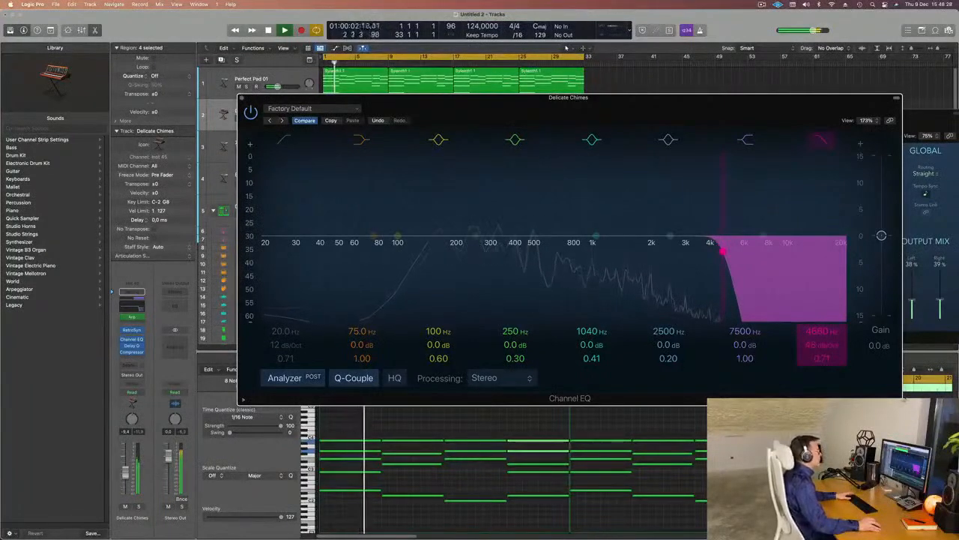
Lower the Delicate Chimes EQ's high cut to 4500 Hz, add a low cut at about 155 Hz and close the EQ.
{"action": "mouse_move", "coordinate": [723, 250]}
{"action": "left_mouse_down"}
{"action": "mouse_move", "coordinate": [789, 250]}
{"action": "mouse_move", "coordinate": [725, 250]}
{"action": "left_mouse_up"}
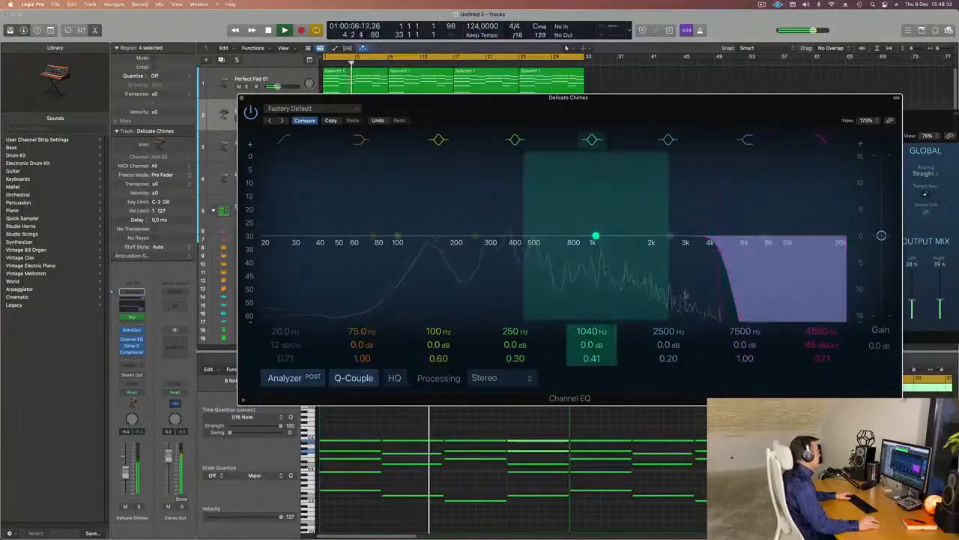
{"action": "key", "text": "space"}
{"action": "key", "text": "space"}
{"action": "left_click_drag", "start_coordinate": [306, 226], "coordinate": [397, 247]}
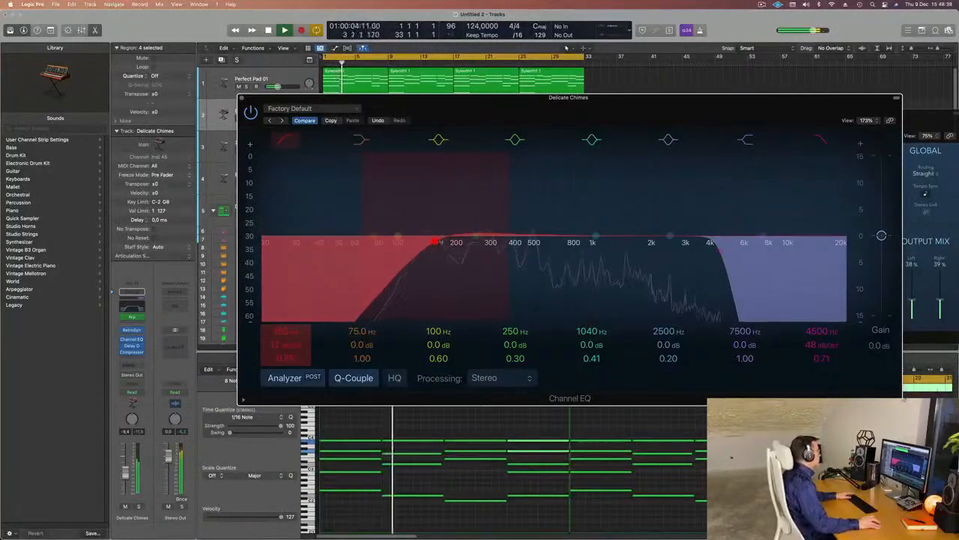
{"action": "left_click", "coordinate": [242, 97]}
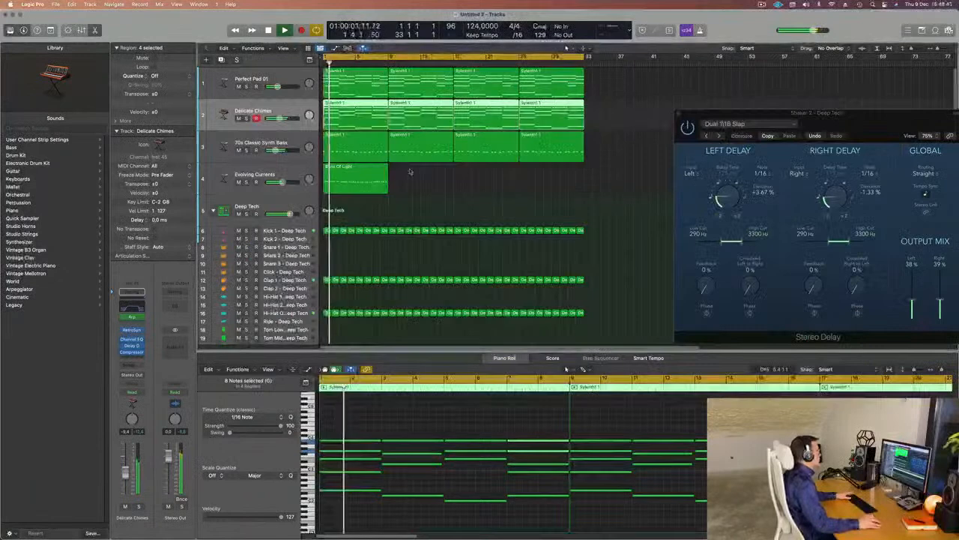
Repeat the eight-bar Burst Of Light region on the Evolving Currents track three times, filling the track up to bar 33.
{"action": "left_click", "coordinate": [292, 175]}
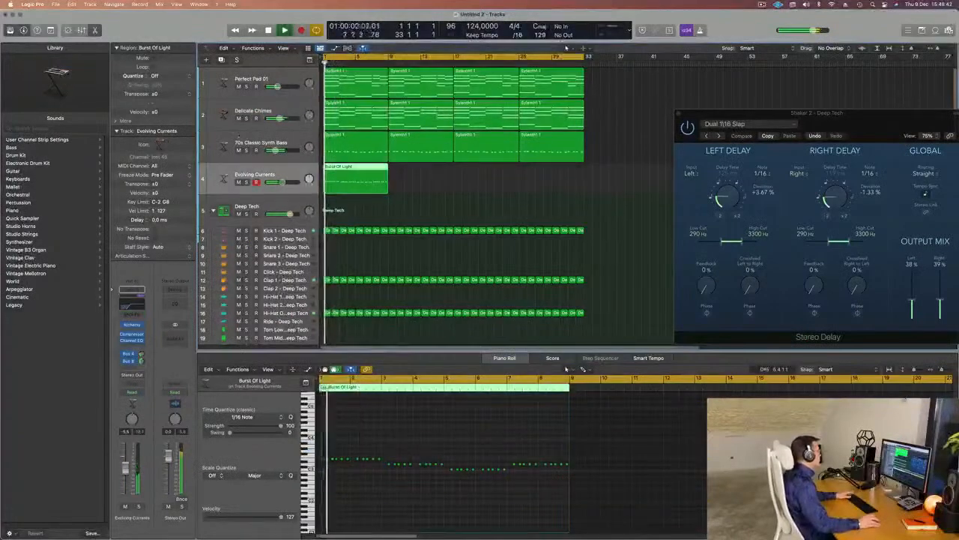
{"action": "left_click", "coordinate": [245, 124]}
{"action": "left_click", "coordinate": [276, 175]}
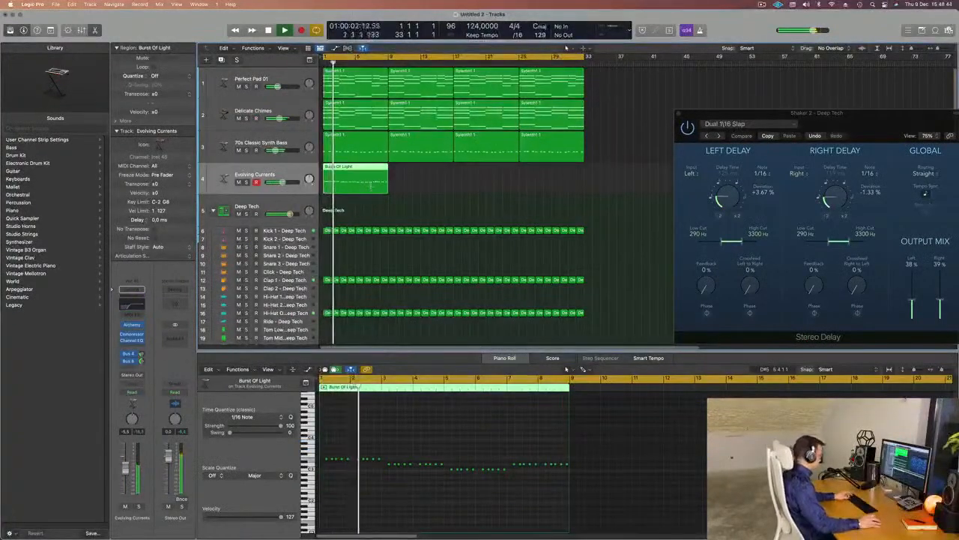
{"action": "key", "text": "super+r"}
{"action": "key", "text": "super+r"}
{"action": "key", "text": "super+r"}
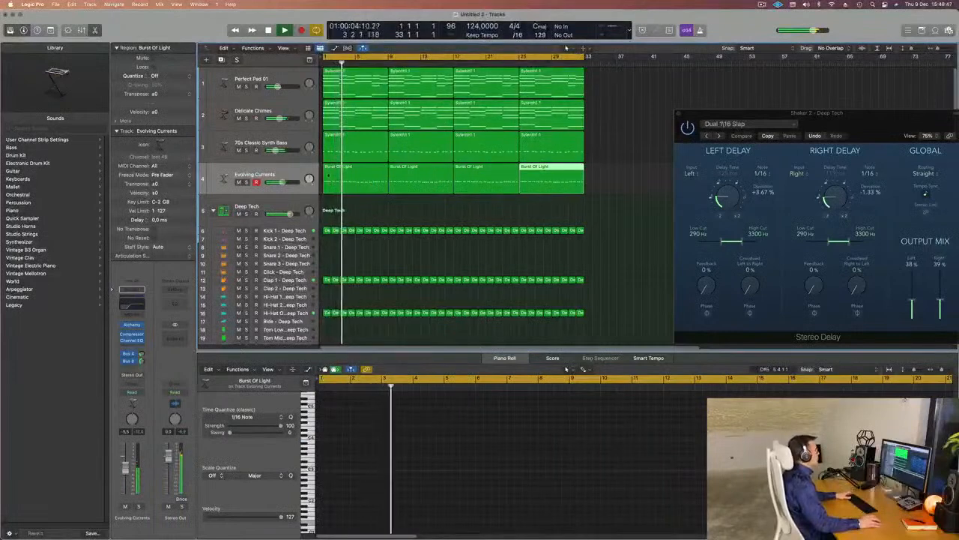
{"action": "left_click", "coordinate": [228, 179]}
{"action": "key", "text": "Return"}
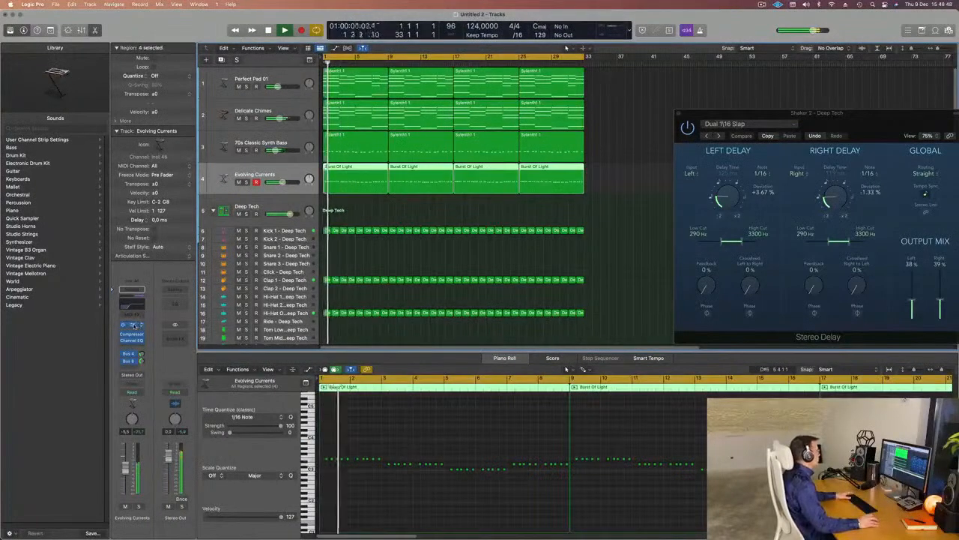
Duplicate the Evolving Currents track, fill it with repeated copies of the first Burst Of Light region and mute the original track.
{"action": "left_click", "coordinate": [132, 325]}
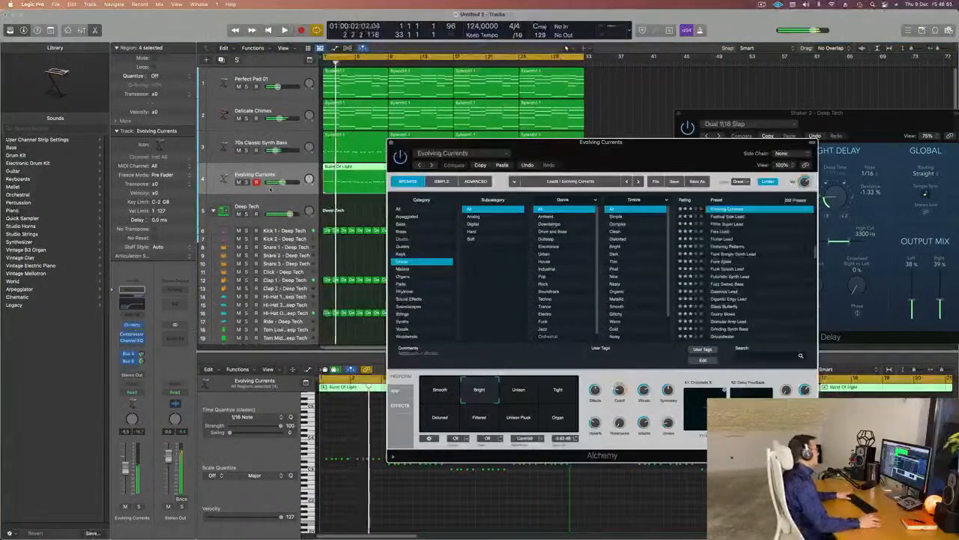
{"action": "left_click", "coordinate": [289, 173]}
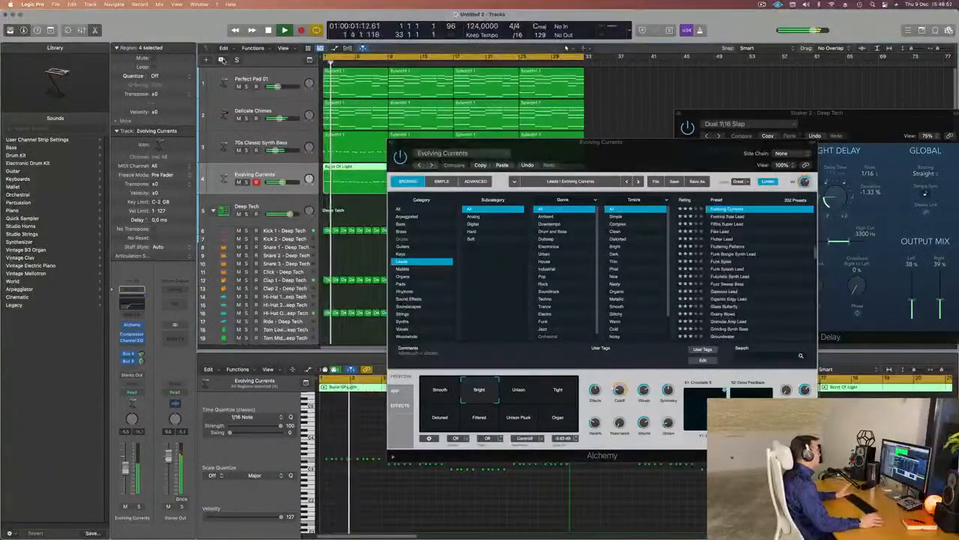
{"action": "key", "text": "super+d"}
{"action": "left_click_drag", "start_coordinate": [365, 182], "coordinate": [364, 218]}
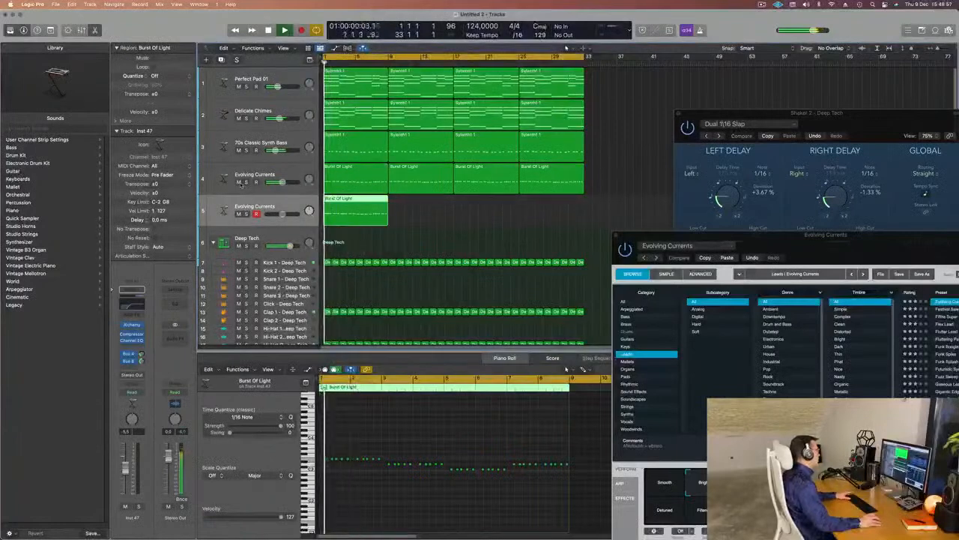
{"action": "left_click", "coordinate": [239, 182]}
{"action": "key", "text": "super+r"}
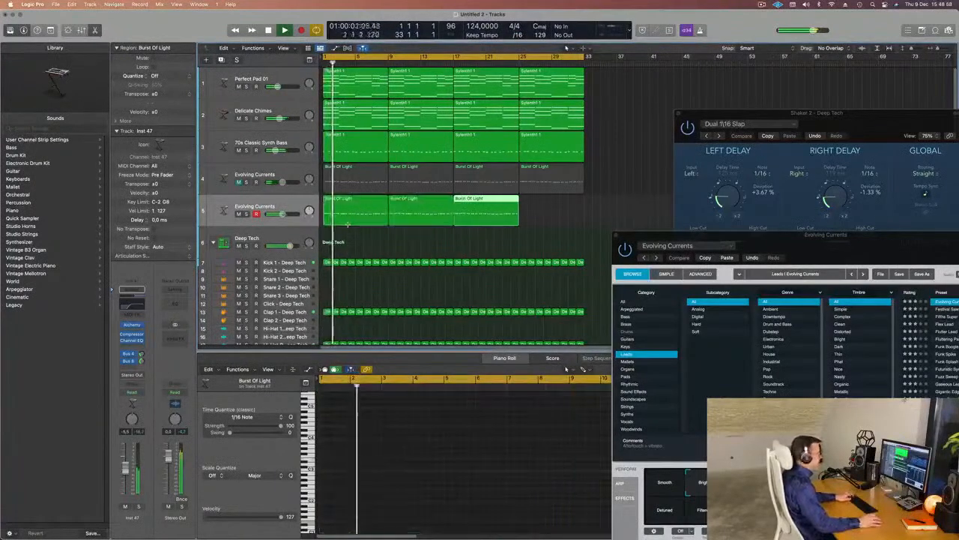
Try the Flex Lead preset in the original lead track's Alchemy and undo the preset change.
{"action": "left_click_drag", "start_coordinate": [806, 238], "coordinate": [512, 85]}
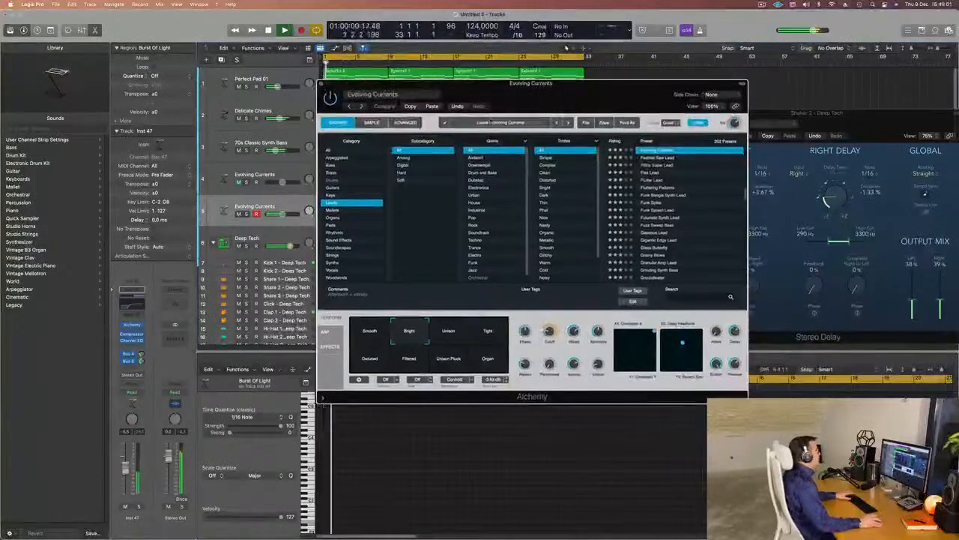
{"action": "left_click", "coordinate": [651, 174]}
{"action": "left_click_drag", "start_coordinate": [601, 96], "coordinate": [630, 93]}
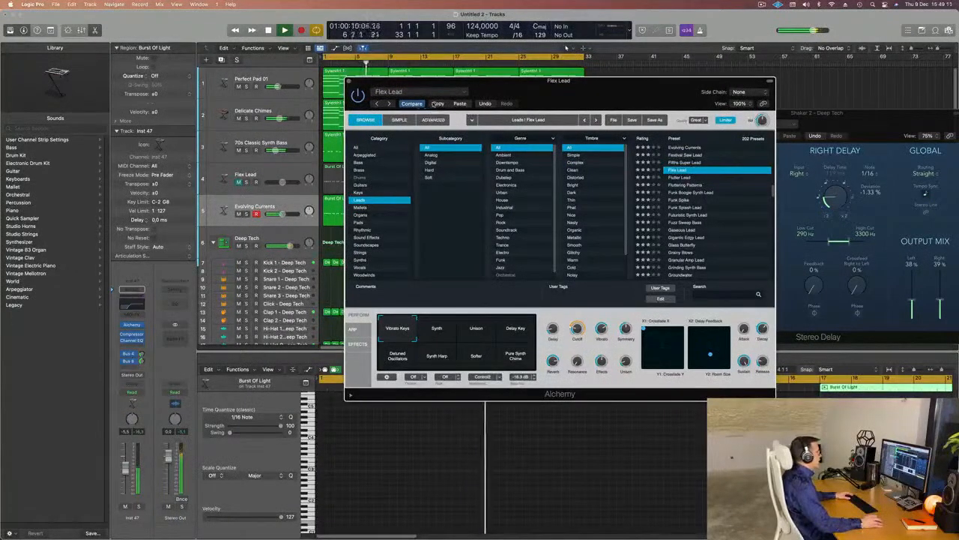
{"action": "key", "text": "super+z"}
{"action": "left_click_drag", "start_coordinate": [602, 92], "coordinate": [742, 175]}
{"action": "key", "text": "Return"}
Solo the lead tracks briefly to compare them, clear the solos and leave only the duplicate Evolving Currents track muted.
{"action": "left_click", "coordinate": [246, 182]}
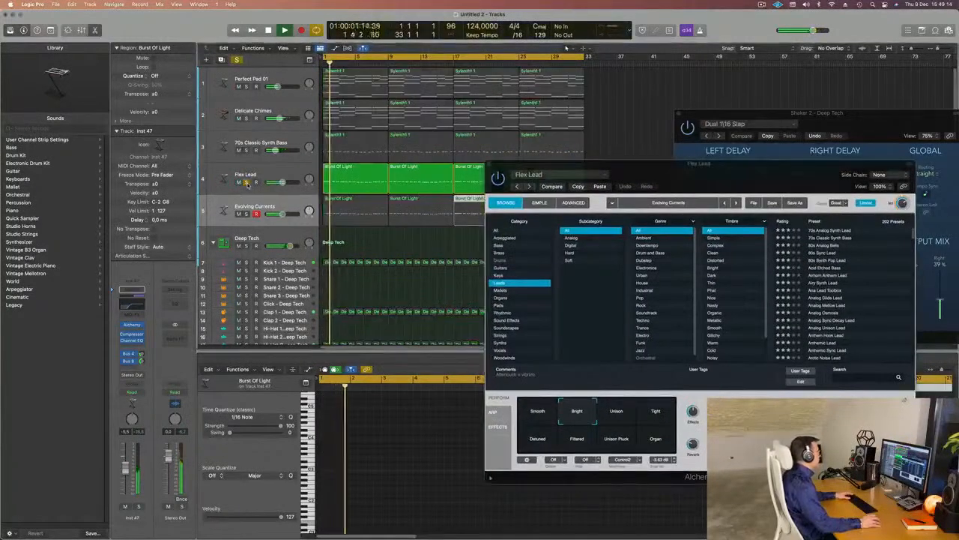
{"action": "left_click", "coordinate": [247, 213]}
{"action": "left_click", "coordinate": [239, 215]}
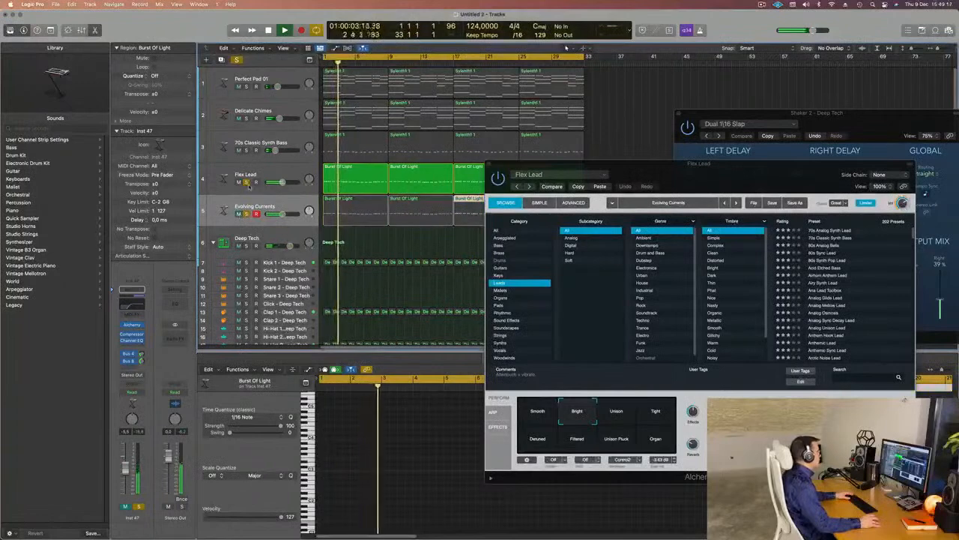
{"action": "left_click", "coordinate": [246, 182]}
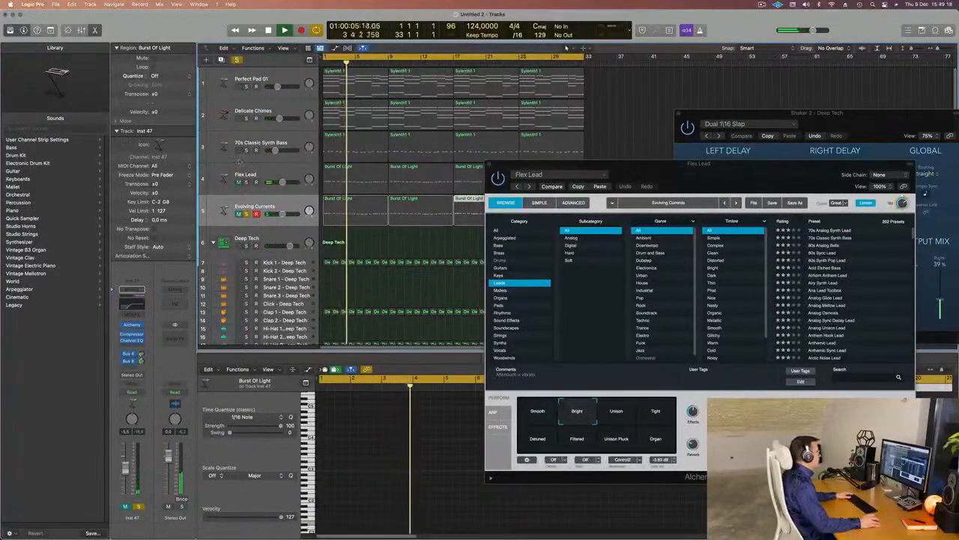
{"action": "left_click", "coordinate": [237, 59]}
{"action": "key", "text": "Return"}
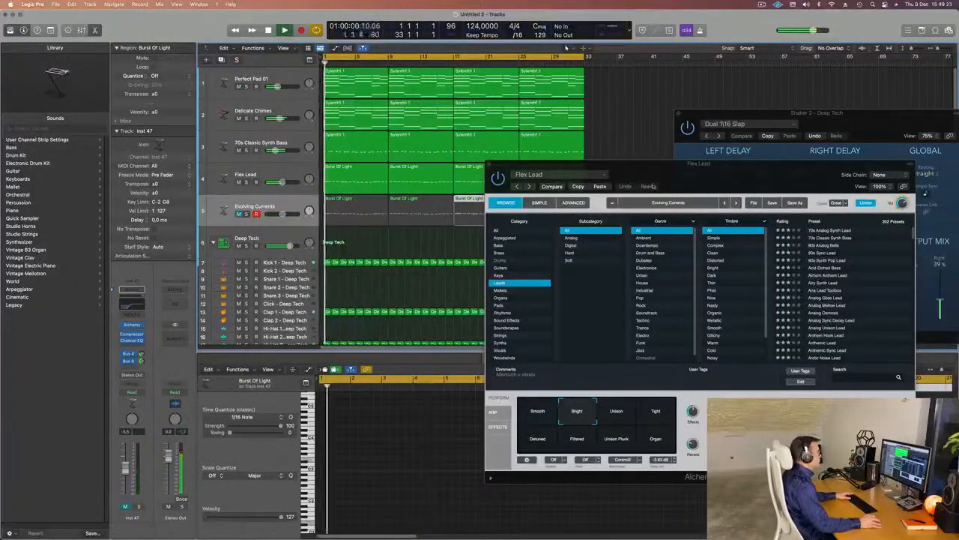
Load the 80s Synth Pop Lead preset in the original lead track's Alchemy and select that track.
{"action": "left_click_drag", "start_coordinate": [690, 165], "coordinate": [648, 160]}
{"action": "key", "text": "Return"}
{"action": "left_click", "coordinate": [786, 256]}
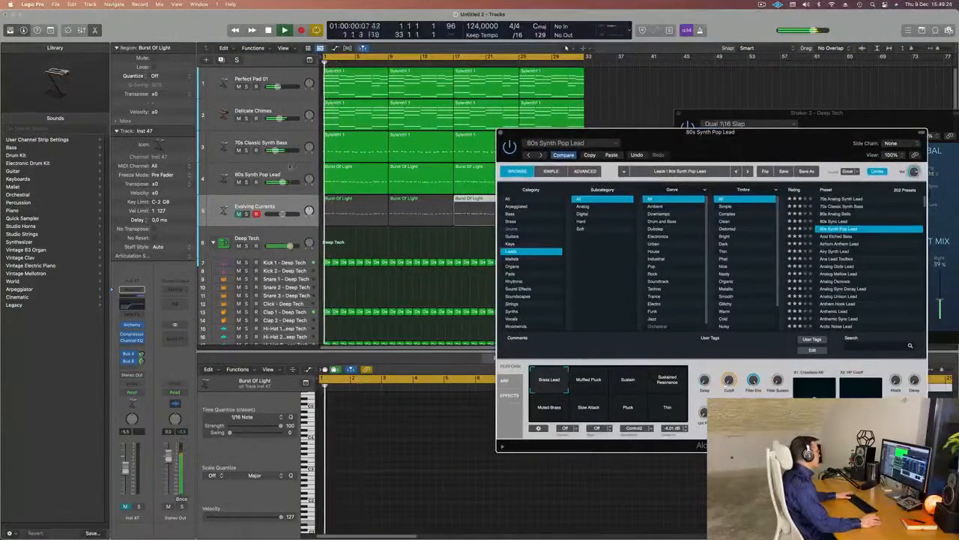
{"action": "left_click", "coordinate": [270, 171]}
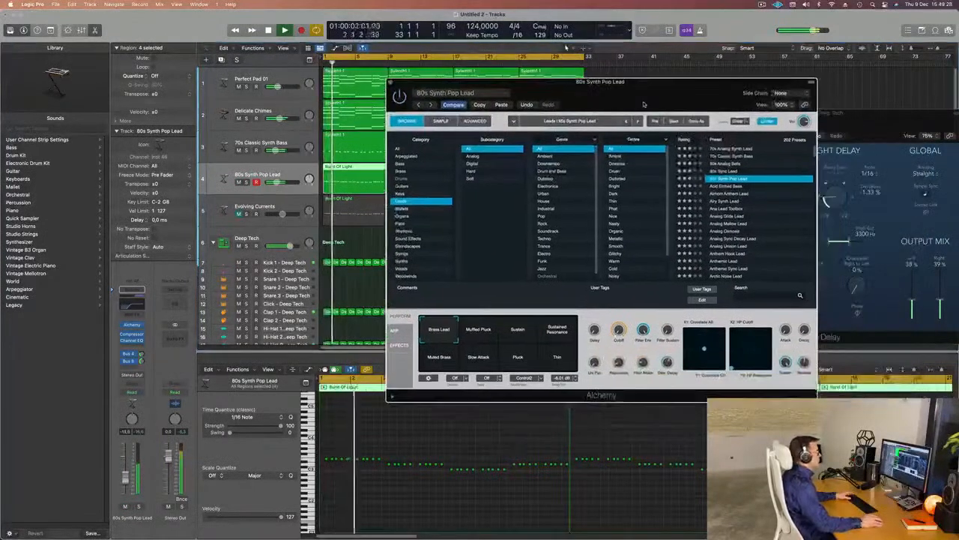
Audition the Airy Synth Lead and Ana Lead Toolbox presets on the lead track during playback.
{"action": "left_click", "coordinate": [690, 212]}
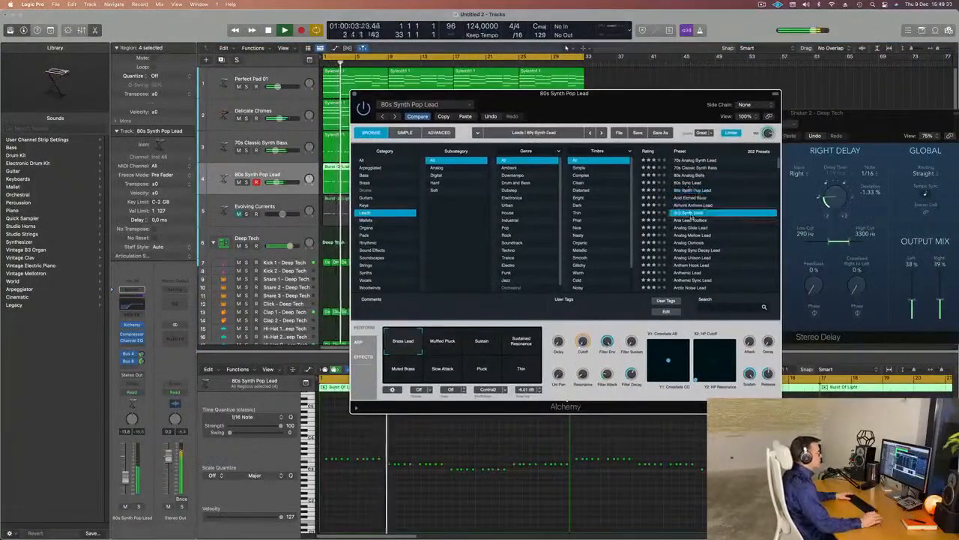
{"action": "scroll", "coordinate": [700, 232], "scroll_direction": "down", "scroll_amount": 1}
{"action": "left_click", "coordinate": [701, 229]}
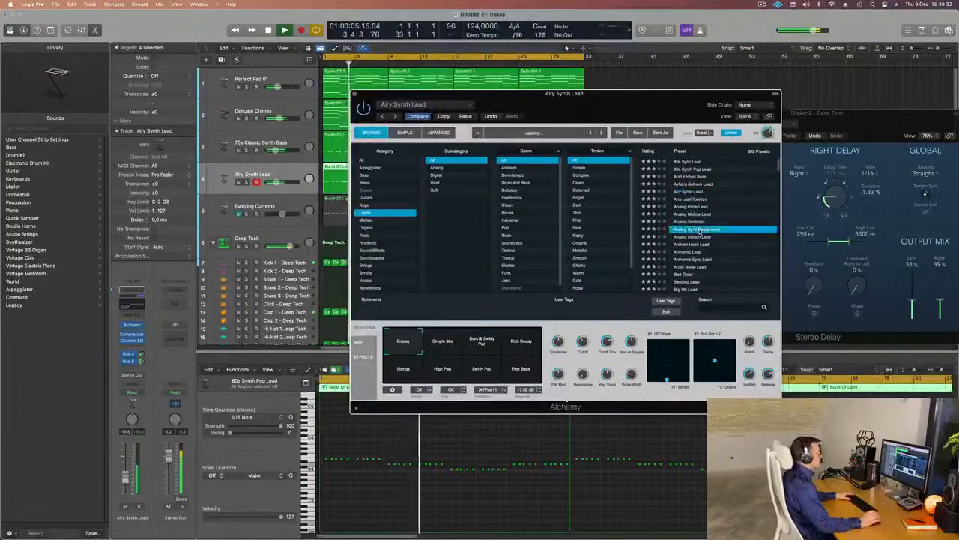
{"action": "left_click", "coordinate": [691, 192]}
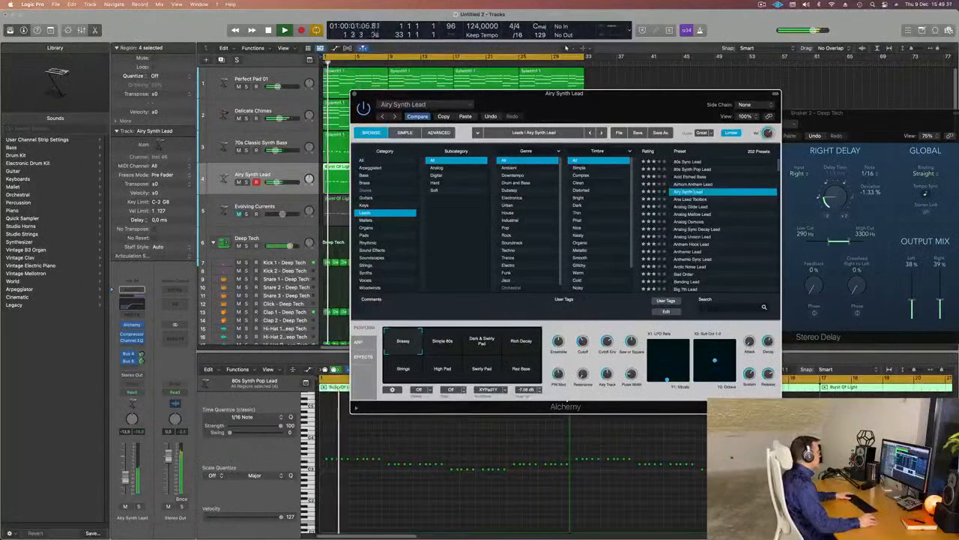
{"action": "left_click", "coordinate": [697, 199]}
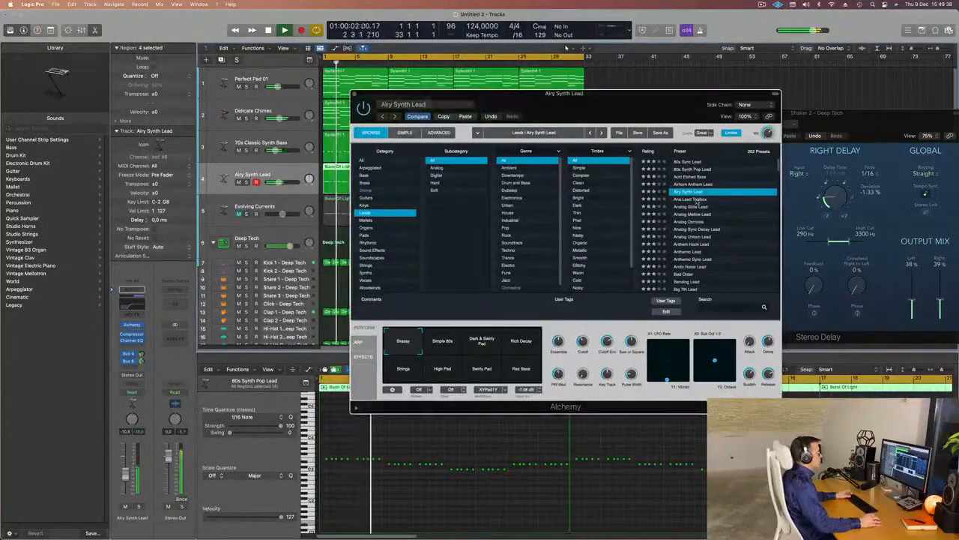
{"action": "left_click", "coordinate": [696, 184]}
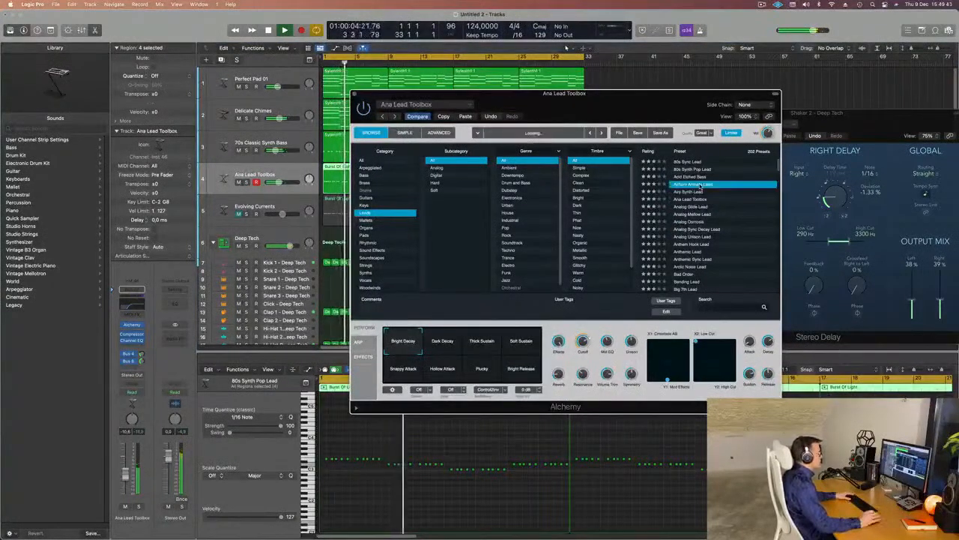
{"action": "left_click", "coordinate": [697, 199]}
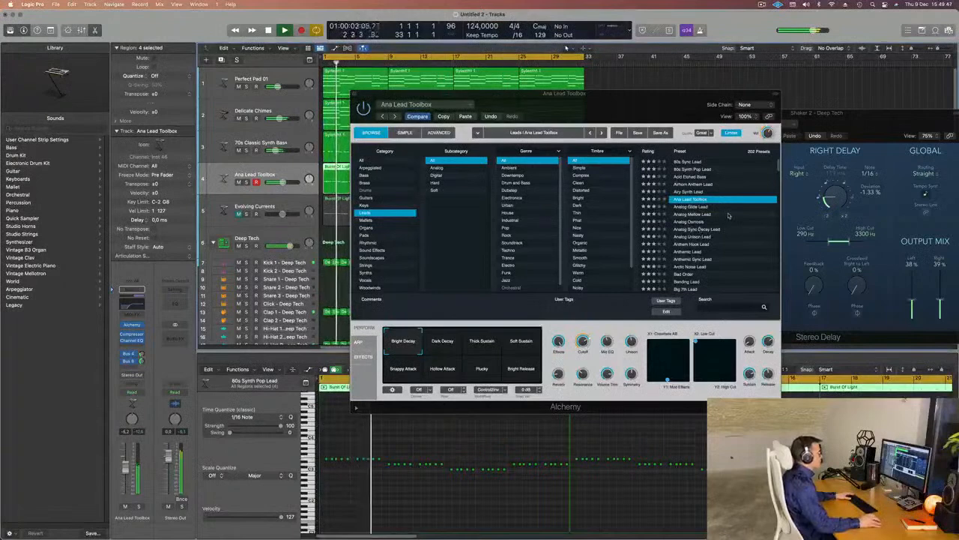
Audition the Analog Sync Decay Lead and Arctic Noise Lead presets on the lead track.
{"action": "scroll", "coordinate": [700, 221], "scroll_direction": "down", "scroll_amount": 1}
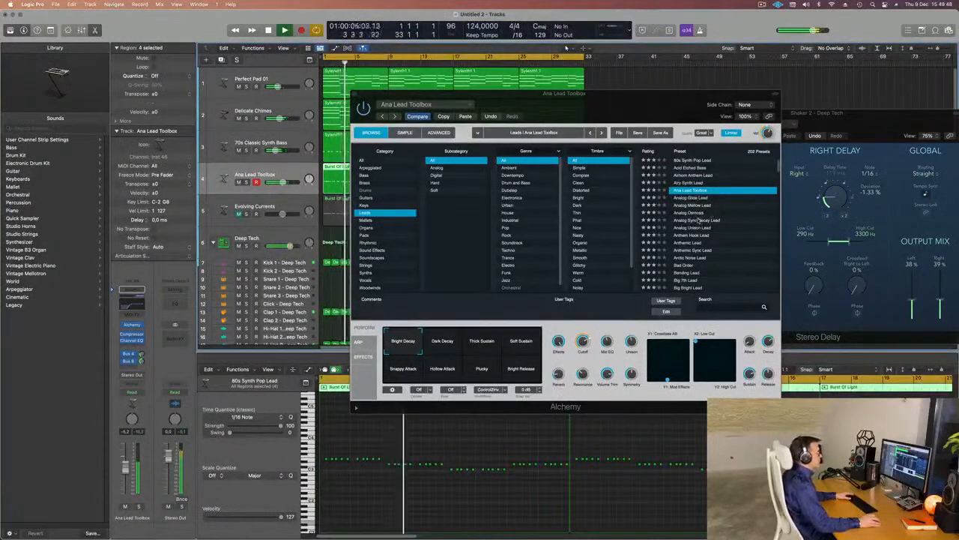
{"action": "left_click", "coordinate": [716, 219]}
{"action": "scroll", "coordinate": [713, 232], "scroll_direction": "down", "scroll_amount": 1}
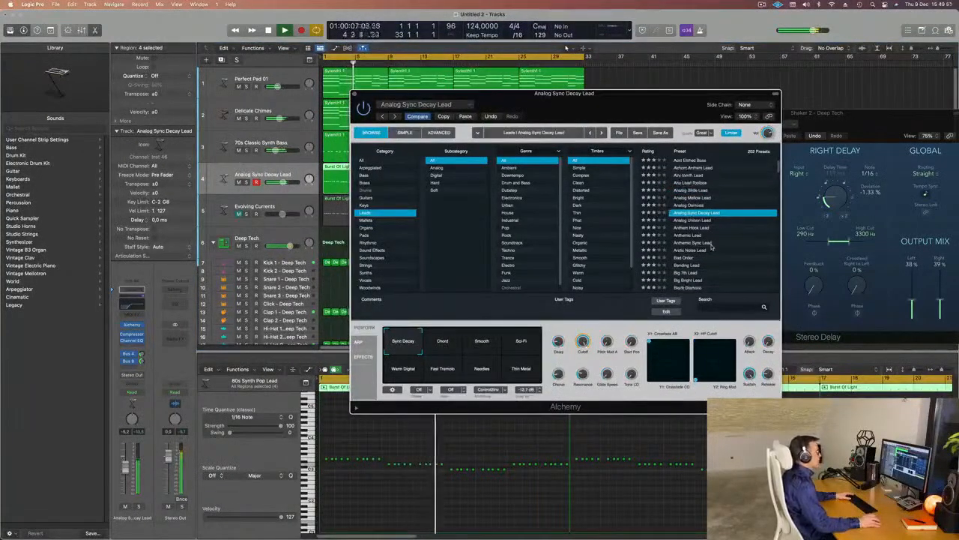
{"action": "left_click", "coordinate": [697, 251]}
Load the Classic 80s Epic Brass preset on the lead track and move the Alchemy window clear of the tracks.
{"action": "scroll", "coordinate": [719, 247], "scroll_direction": "down", "scroll_amount": 8}
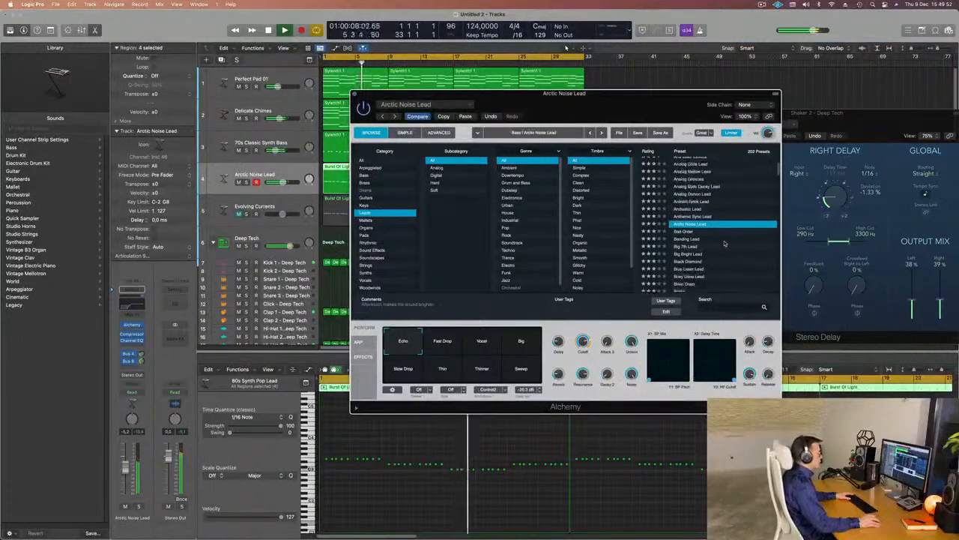
{"action": "scroll", "coordinate": [726, 244], "scroll_direction": "down", "scroll_amount": 6}
{"action": "scroll", "coordinate": [738, 214], "scroll_direction": "down", "scroll_amount": 2}
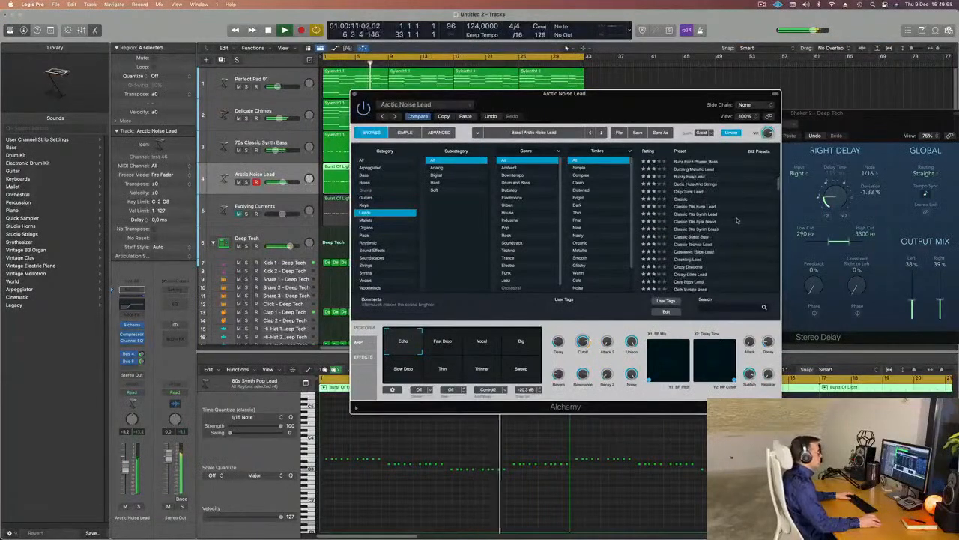
{"action": "left_click", "coordinate": [700, 217]}
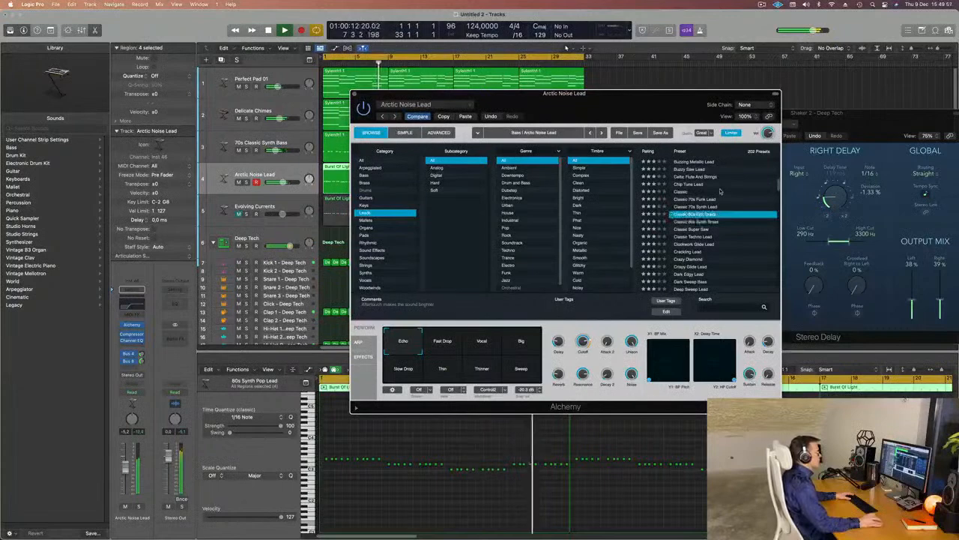
{"action": "left_click_drag", "start_coordinate": [646, 107], "coordinate": [656, 104]}
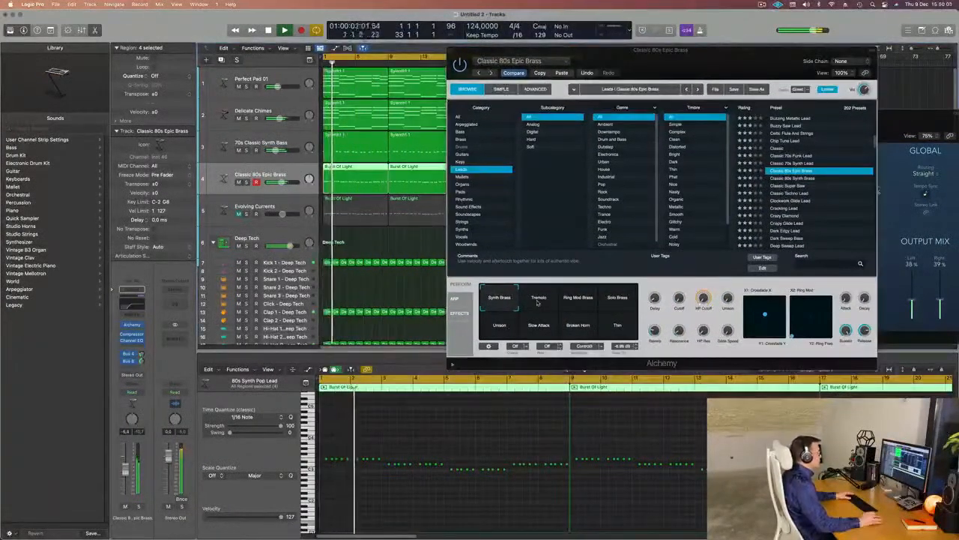
Audition the Ring Mod Brass, Thin and Slow Attack variations of Classic 80s Epic Brass and select the Unison variation.
{"action": "left_click", "coordinate": [593, 299]}
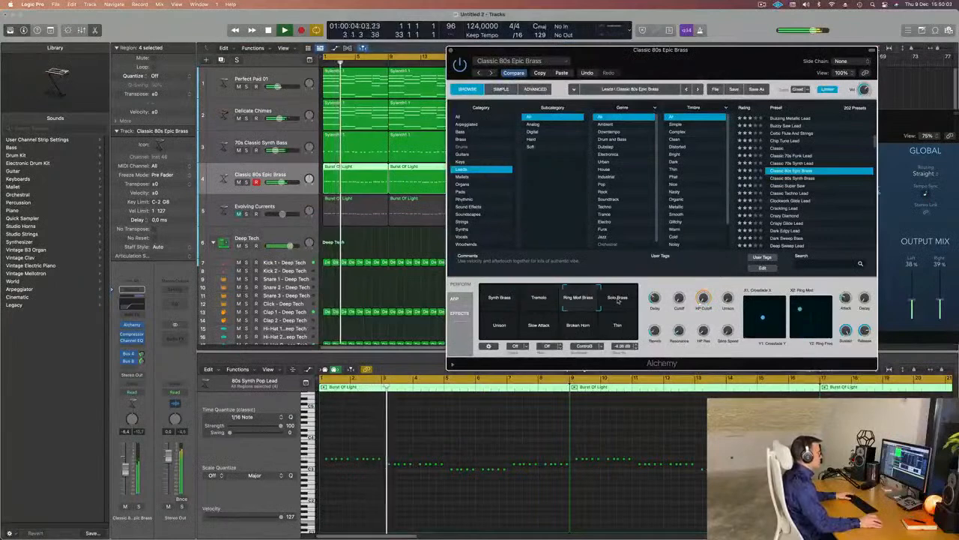
{"action": "left_click", "coordinate": [620, 331]}
{"action": "left_click", "coordinate": [556, 337]}
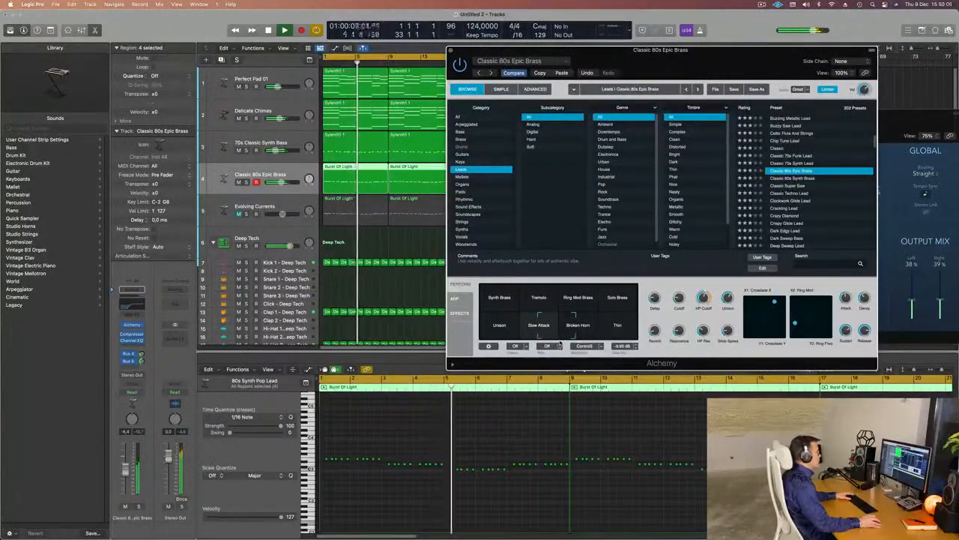
{"action": "left_click", "coordinate": [495, 337]}
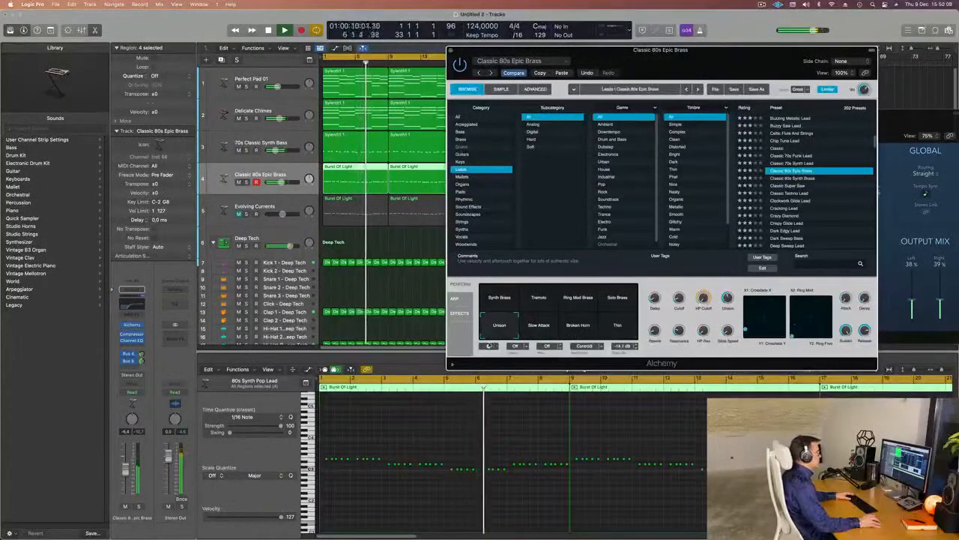
{"action": "scroll", "coordinate": [806, 196], "scroll_direction": "down", "scroll_amount": 2}
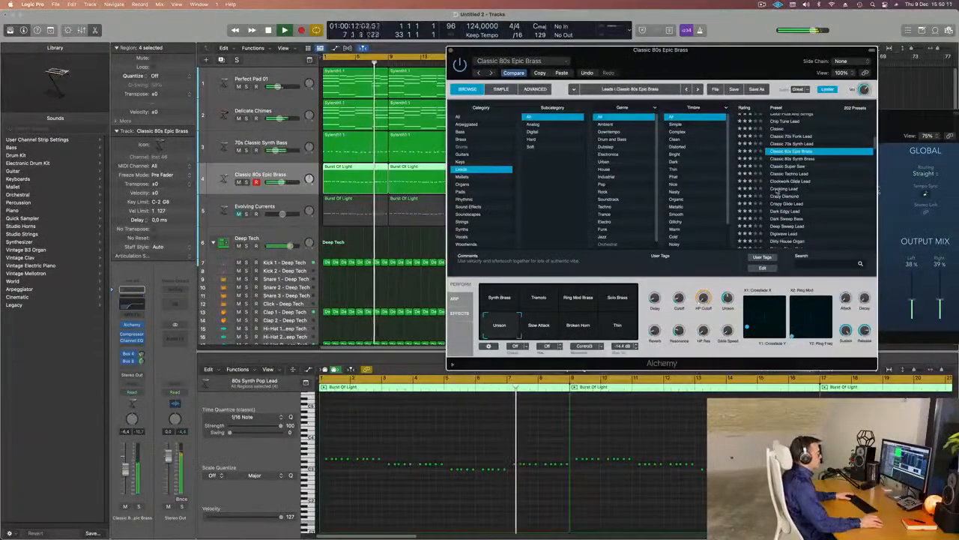
Audition the Crazy Diamond preset on the lead track, moving the Alchemy window aside and slightly lowering the track volume.
{"action": "left_click", "coordinate": [783, 196]}
{"action": "left_click_drag", "start_coordinate": [736, 52], "coordinate": [708, 52]}
{"action": "left_click_drag", "start_coordinate": [282, 182], "coordinate": [280, 182]}
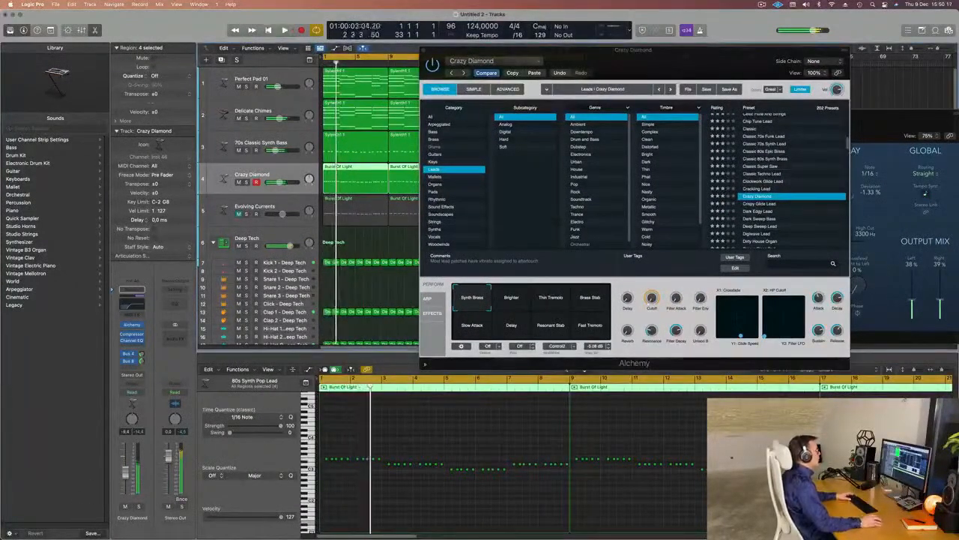
Audition the Digiwave Lead and Dirty House Organ presets on the lead track during playback.
{"action": "scroll", "coordinate": [759, 200], "scroll_direction": "down", "scroll_amount": 3}
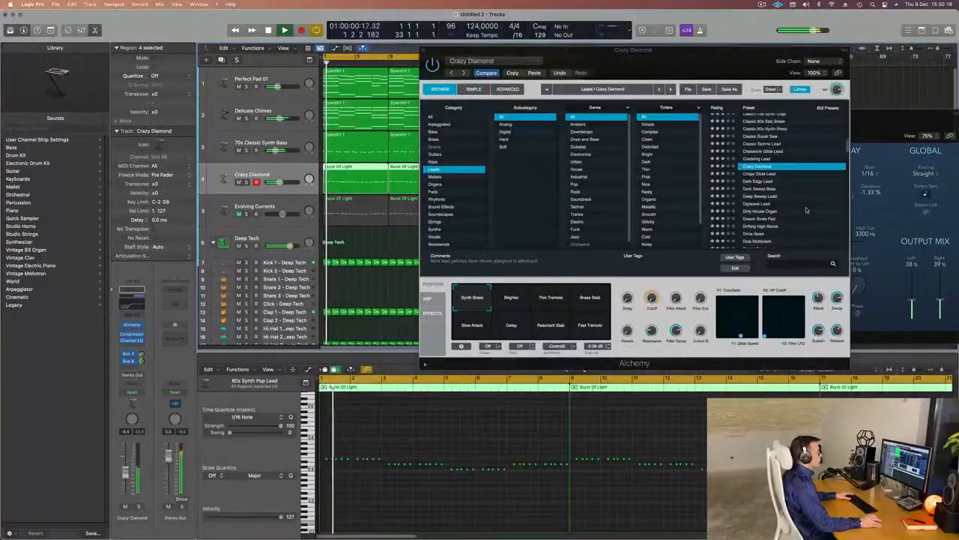
{"action": "left_click", "coordinate": [759, 197]}
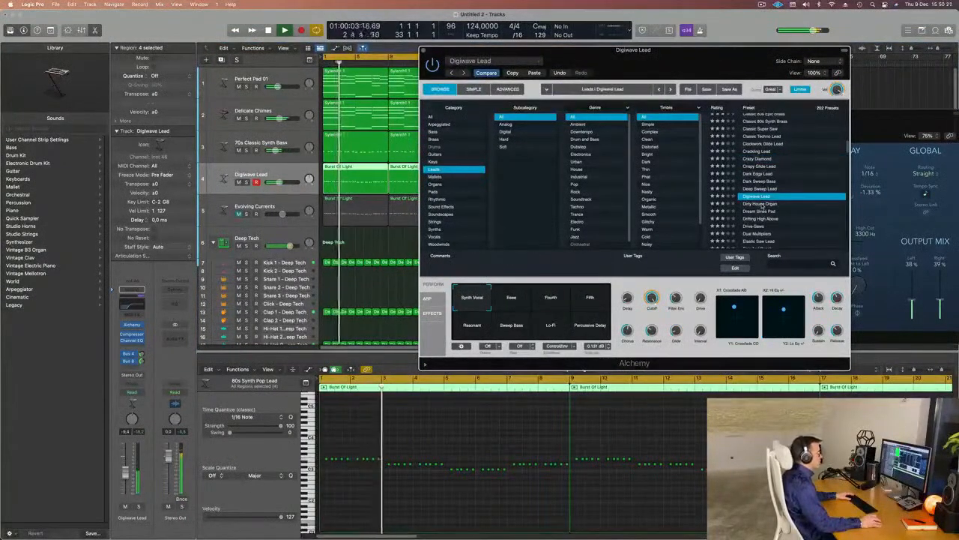
{"action": "left_click", "coordinate": [762, 204]}
{"action": "scroll", "coordinate": [799, 203], "scroll_direction": "down", "scroll_amount": 3}
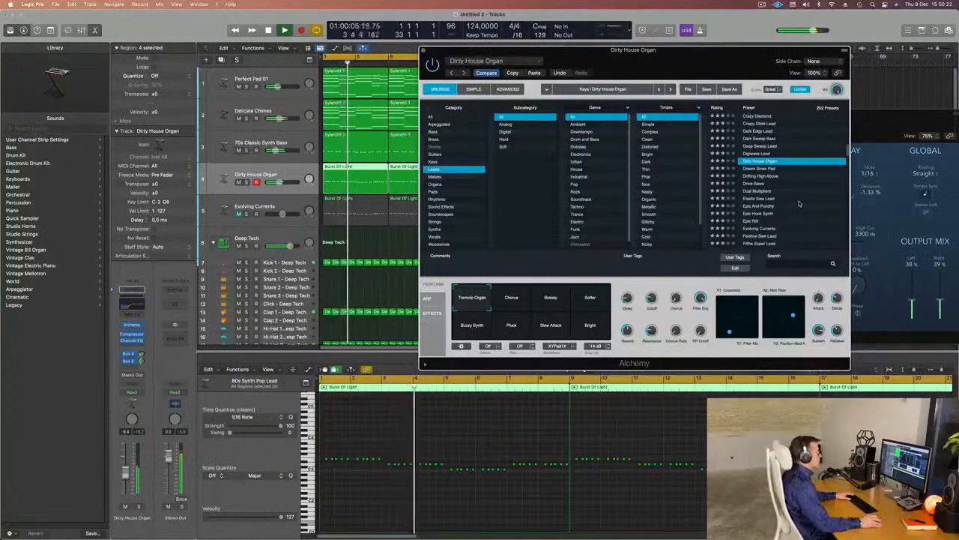
Try the Elastic Saw Lead, Epic Rift and Gaseous Lead presets on the lead track.
{"action": "left_click", "coordinate": [800, 200]}
{"action": "scroll", "coordinate": [807, 199], "scroll_direction": "down", "scroll_amount": 2}
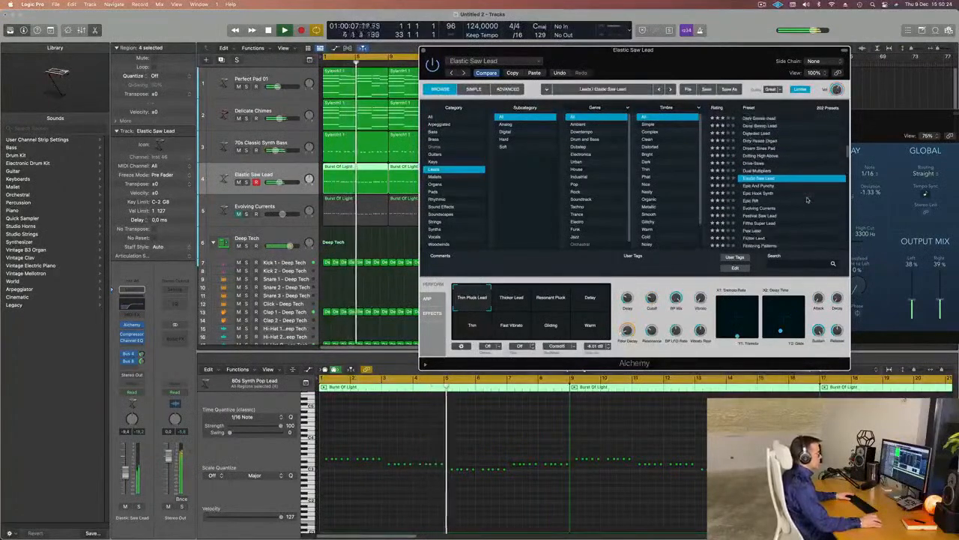
{"action": "left_click", "coordinate": [805, 201]}
{"action": "scroll", "coordinate": [802, 206], "scroll_direction": "down", "scroll_amount": 2}
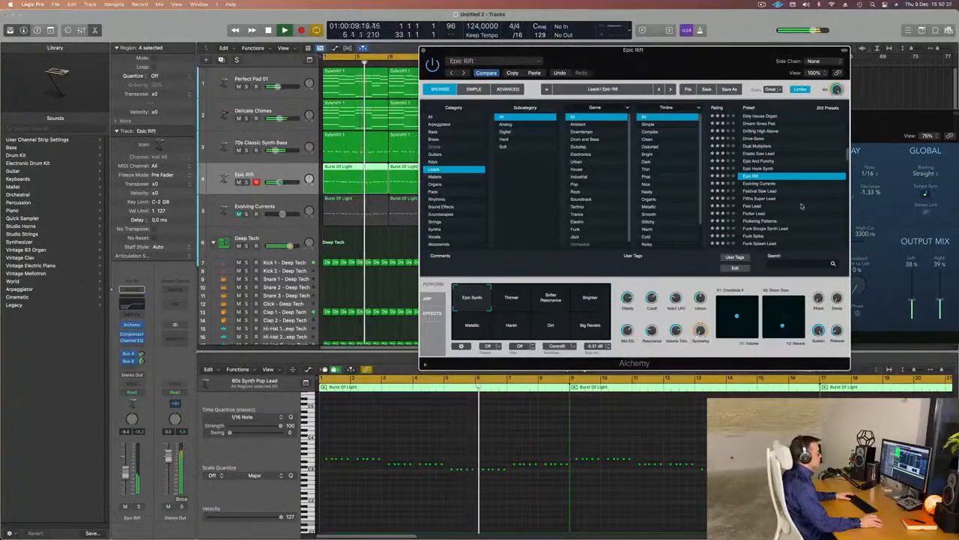
{"action": "scroll", "coordinate": [802, 206], "scroll_direction": "down", "scroll_amount": 3}
{"action": "left_click", "coordinate": [761, 221]}
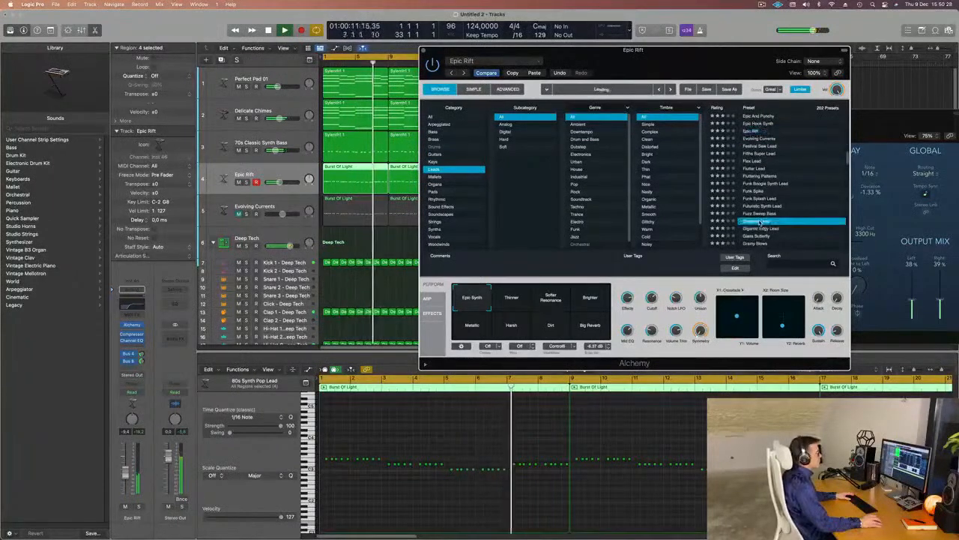
Load the Hard Metal Lead preset on the lead track.
{"action": "scroll", "coordinate": [809, 207], "scroll_direction": "down", "scroll_amount": 3}
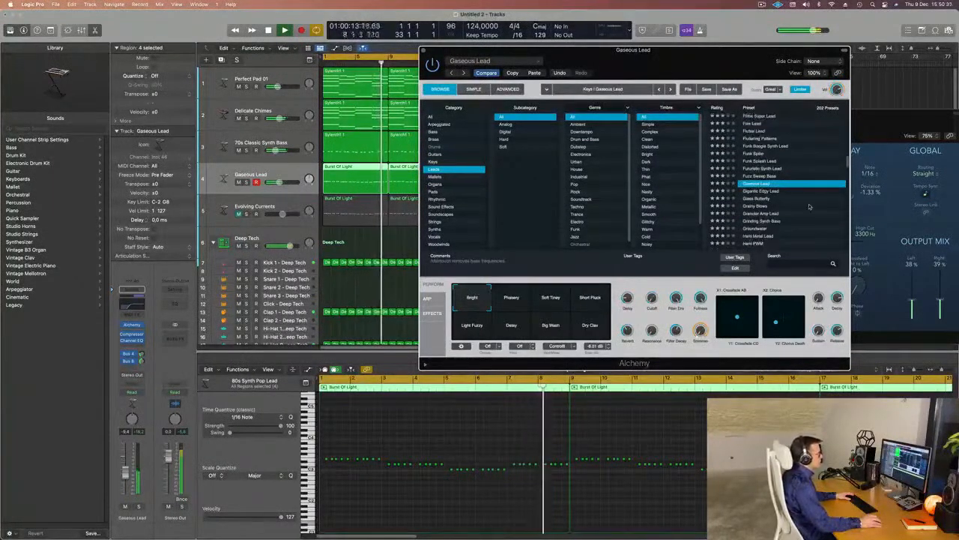
{"action": "scroll", "coordinate": [809, 206], "scroll_direction": "down", "scroll_amount": 2}
{"action": "left_click", "coordinate": [761, 209]}
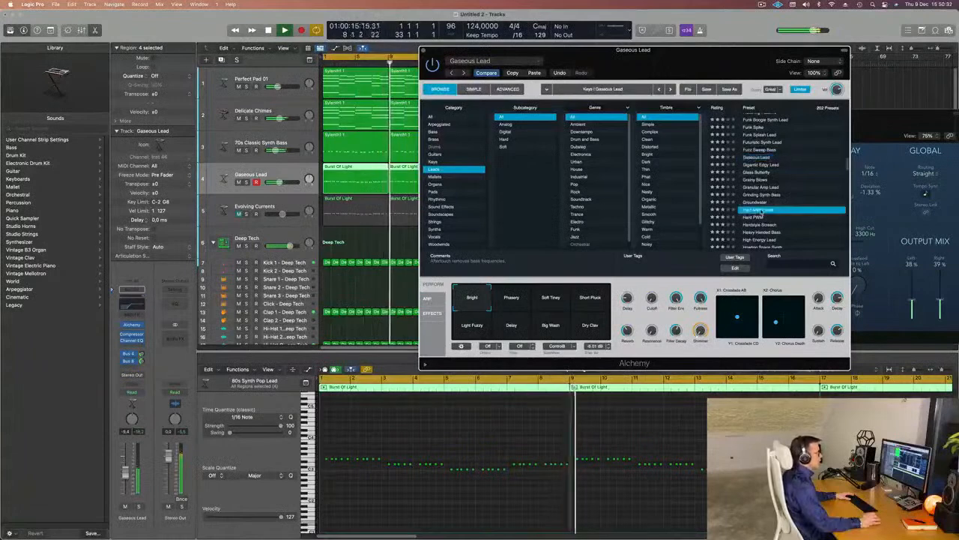
{"action": "scroll", "coordinate": [810, 191], "scroll_direction": "down", "scroll_amount": 4}
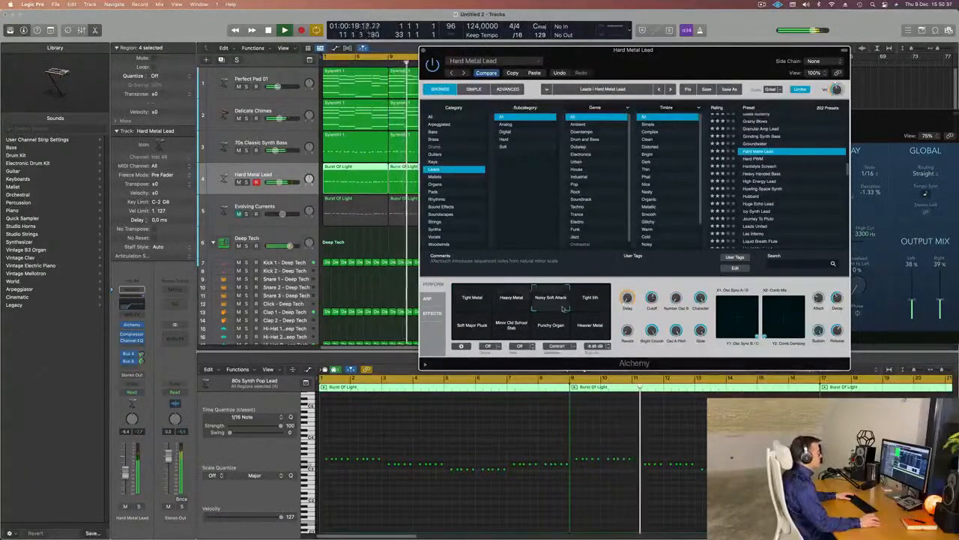
Audition the Tight 5th, Soft Major Pluck, Minor Old School Stab, Punchy Organ and Heavier Metal variations of Hard Metal Lead.
{"action": "left_click", "coordinate": [587, 306]}
{"action": "left_click", "coordinate": [473, 335]}
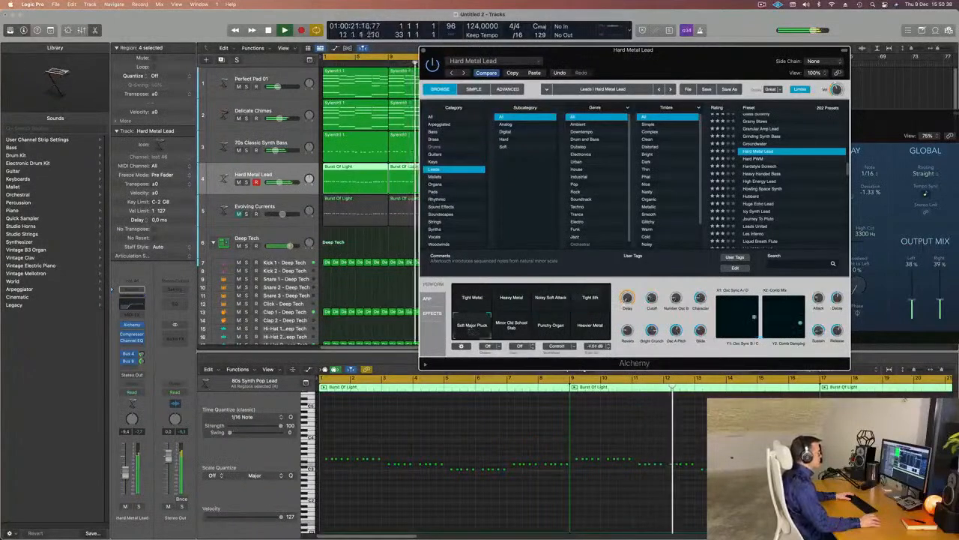
{"action": "left_click", "coordinate": [513, 330]}
{"action": "left_click", "coordinate": [571, 335]}
{"action": "left_click", "coordinate": [600, 332]}
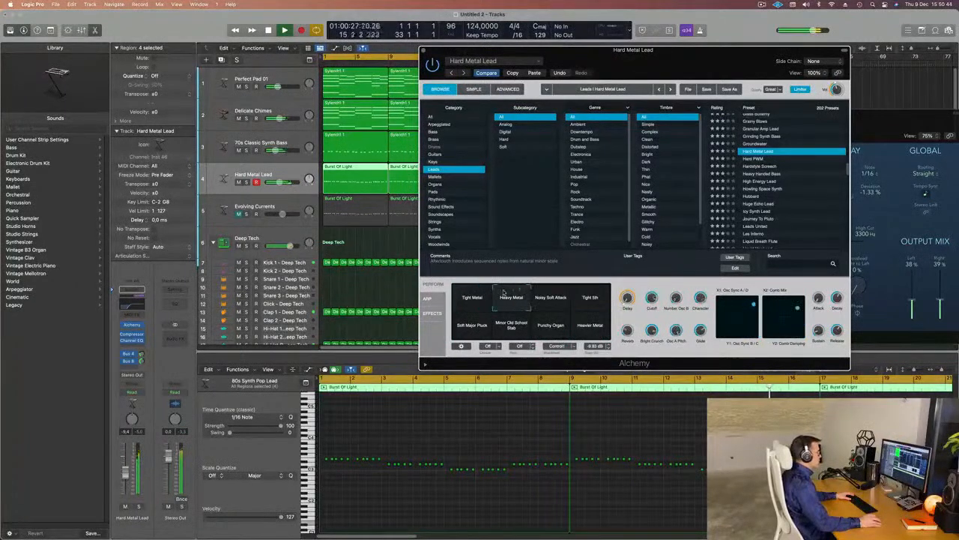
Lower the Hard Metal Lead track's level, select the Tight Metal variation, replay the loop and close the Alchemy window.
{"action": "left_click_drag", "start_coordinate": [125, 473], "coordinate": [125, 478]}
{"action": "left_click", "coordinate": [481, 302]}
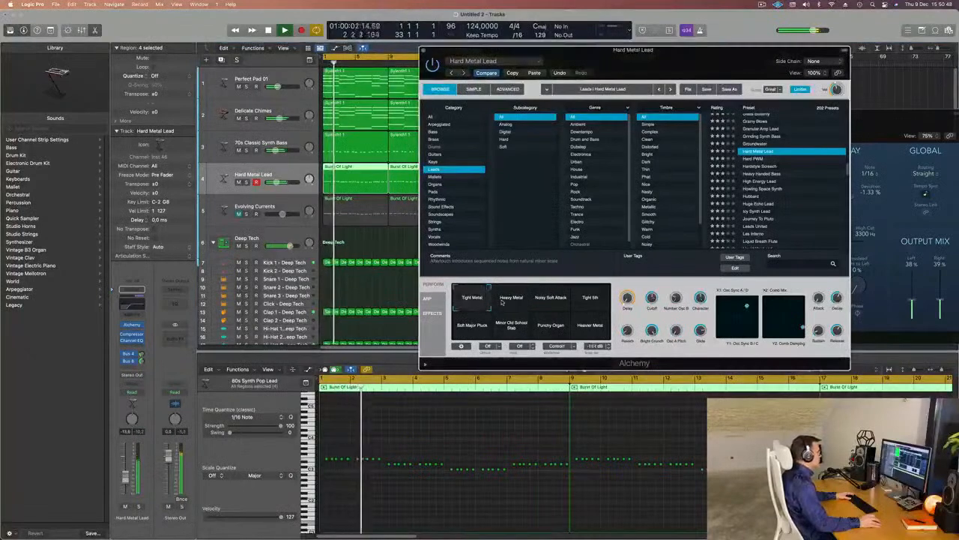
{"action": "key", "text": "space"}
{"action": "key", "text": "space"}
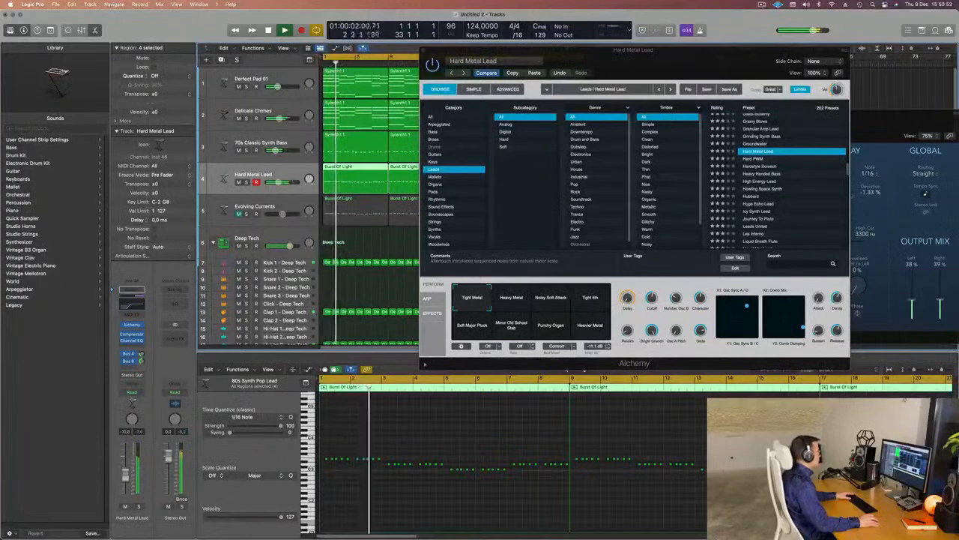
{"action": "left_click", "coordinate": [432, 52]}
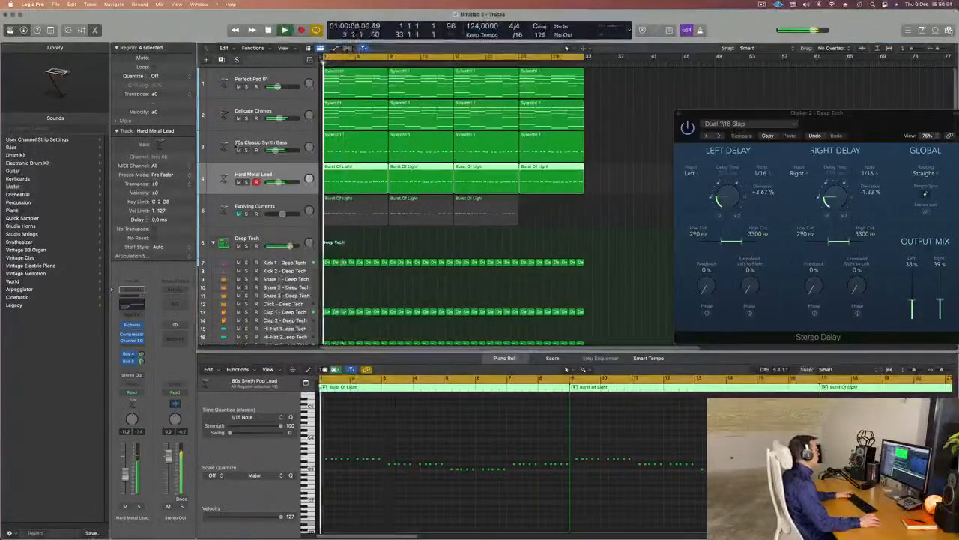
Copy the last Burst Of Light region on the Evolving Currents track into the empty final section and unmute the track.
{"action": "left_click", "coordinate": [478, 204]}
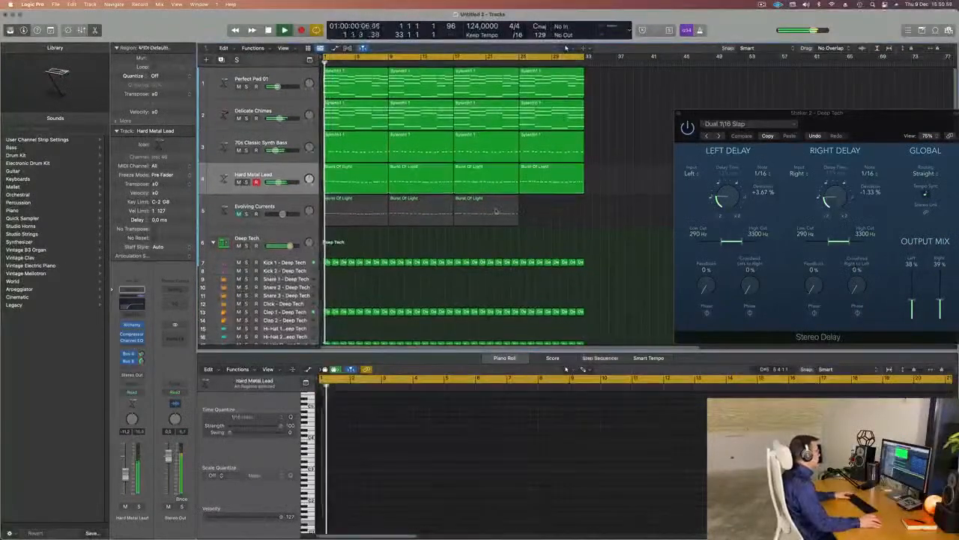
{"action": "left_click_drag", "start_coordinate": [478, 204], "coordinate": [544, 205]}
{"action": "left_click", "coordinate": [291, 204]}
{"action": "key", "text": "space"}
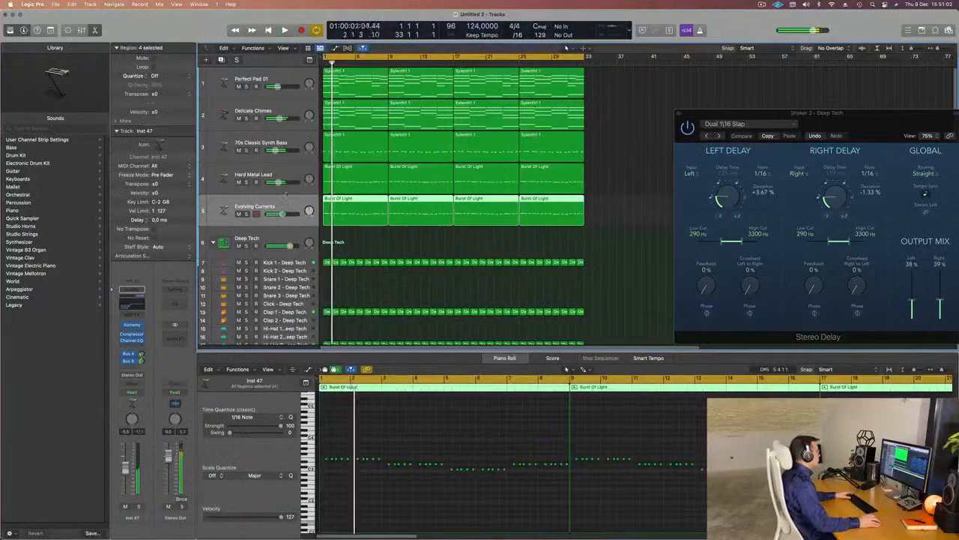
Compare the mix with and without the Hard Metal Lead track by muting and unmuting it during playback.
{"action": "left_click", "coordinate": [303, 171]}
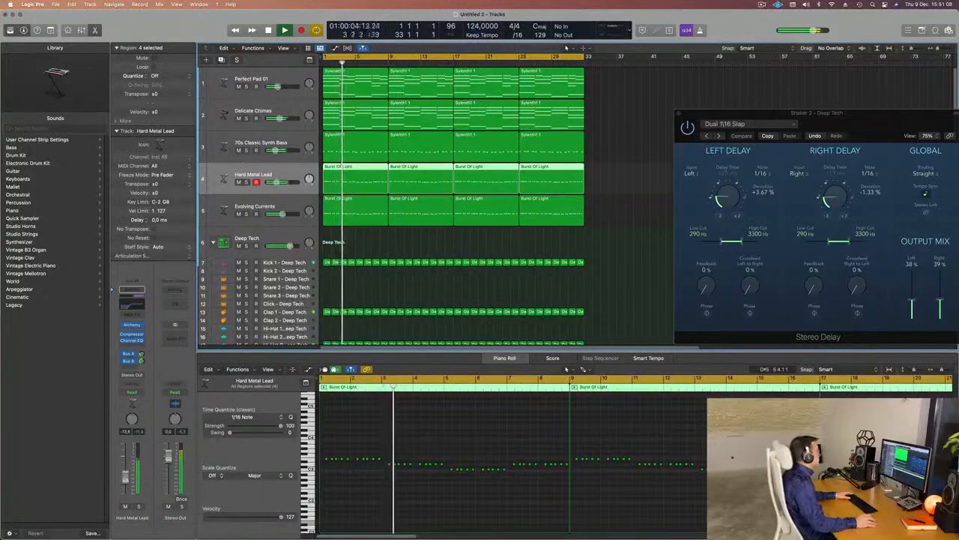
{"action": "left_click", "coordinate": [125, 505]}
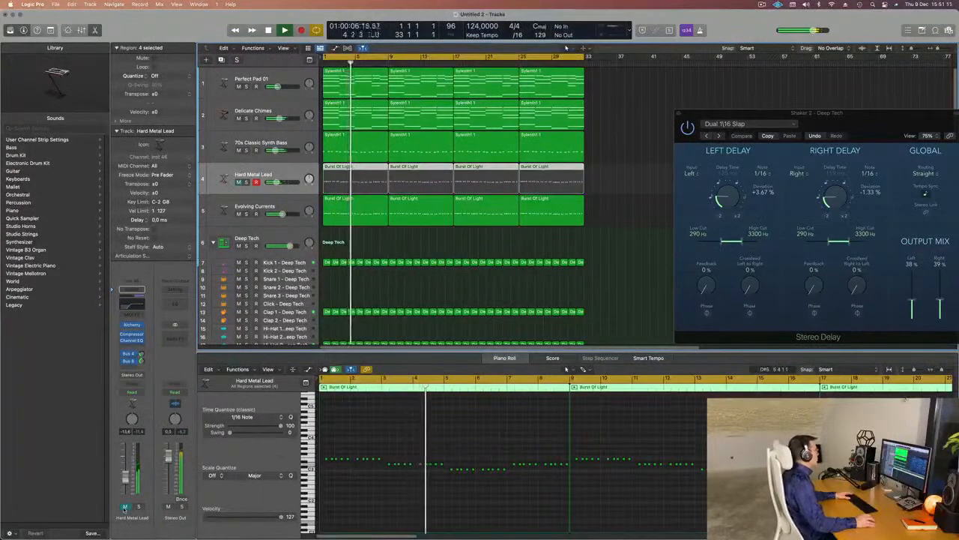
{"action": "left_click", "coordinate": [125, 505]}
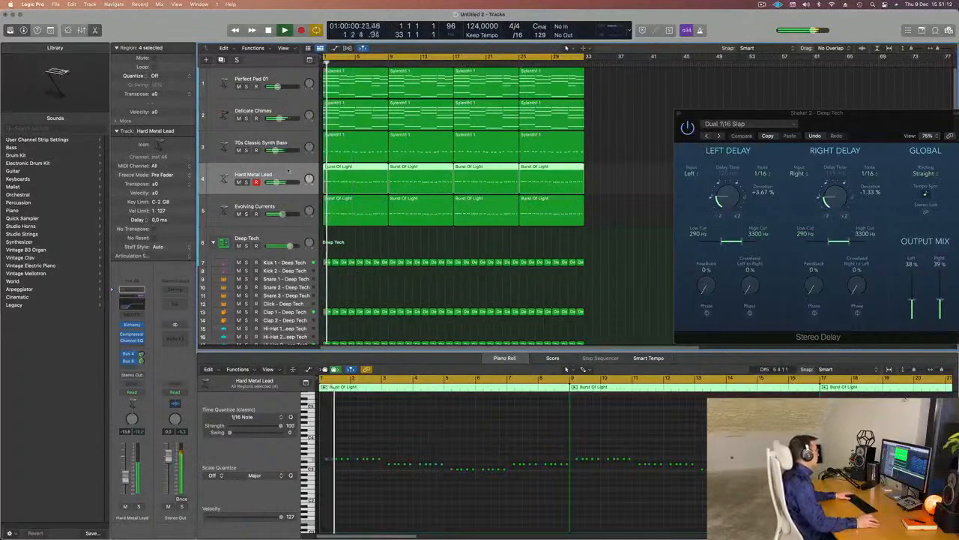
Show the mixer, select the Hard Metal Lead and Evolving Currents channels together, and route their outputs to Bus 9.
{"action": "key", "text": "x"}
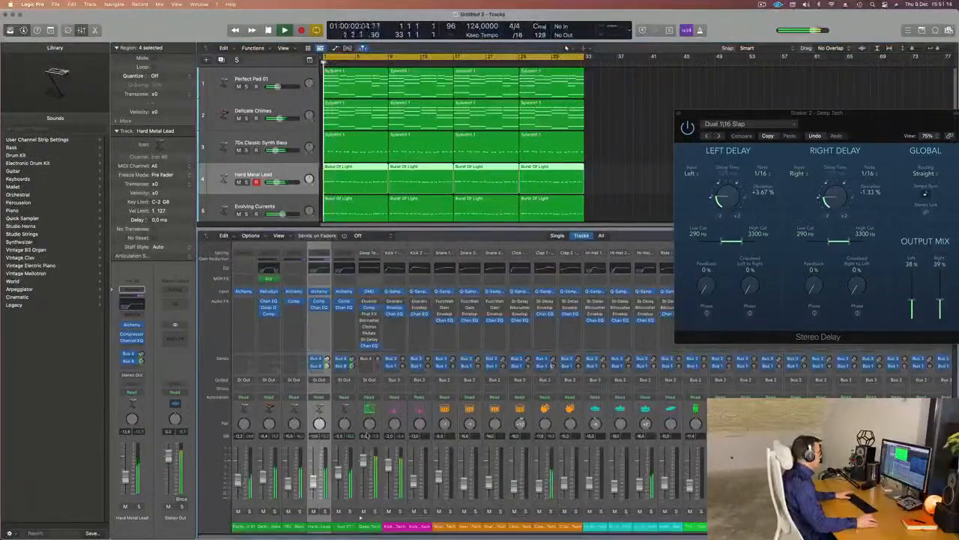
{"action": "left_click", "coordinate": [343, 525], "text": "shift"}
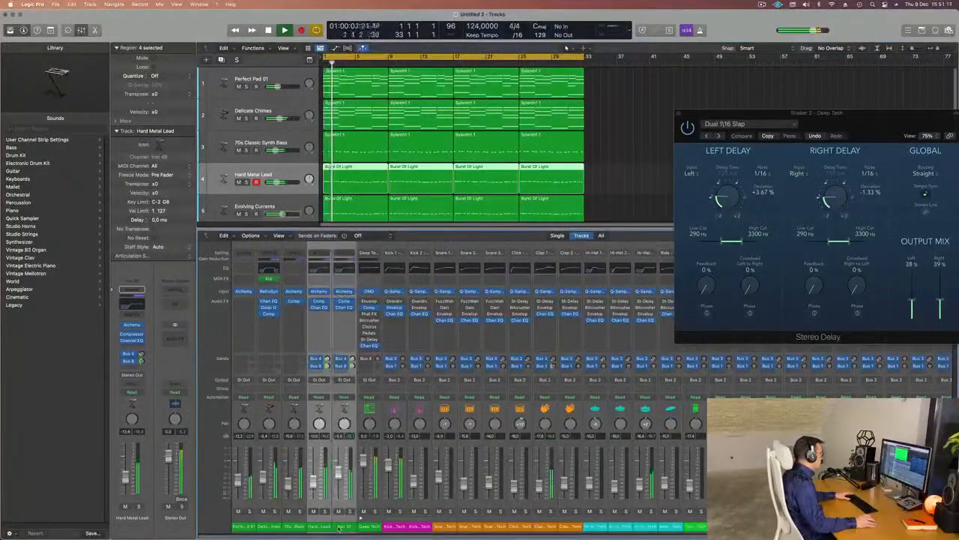
{"action": "left_click", "coordinate": [350, 511]}
{"action": "left_click", "coordinate": [350, 511]}
{"action": "key", "text": "space"}
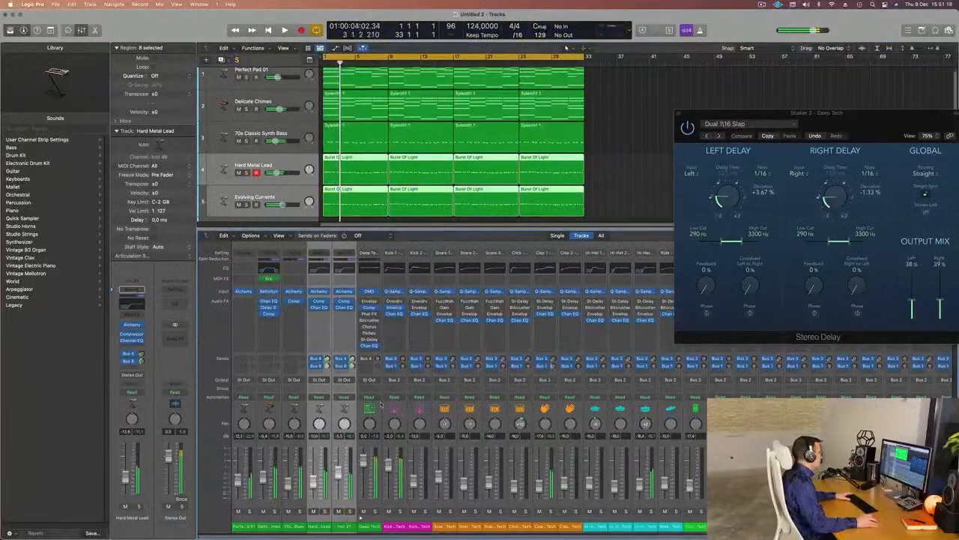
{"action": "left_click", "coordinate": [347, 380]}
{"action": "mouse_move", "coordinate": [348, 413]}
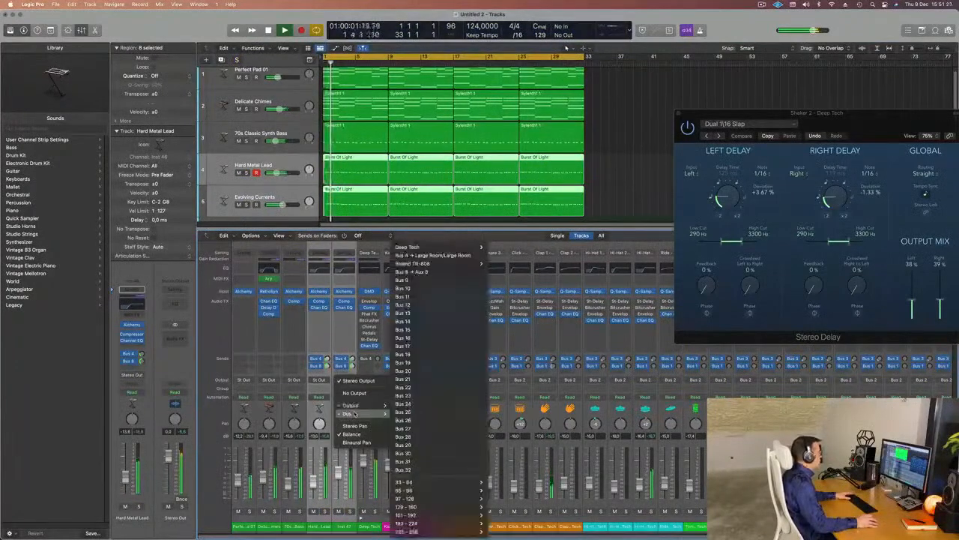
{"action": "left_click", "coordinate": [418, 282]}
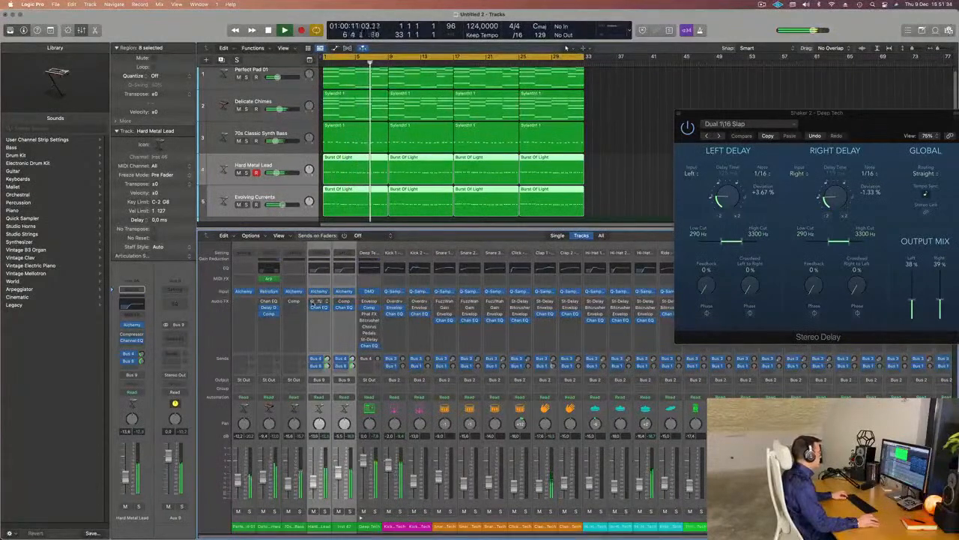
Select only the Hard Metal Lead channel and move the Compressor from the Delicate Chimes channel onto Aux 9.
{"action": "left_click", "coordinate": [342, 327]}
{"action": "left_click", "coordinate": [317, 337]}
{"action": "left_click", "coordinate": [318, 337]}
{"action": "left_click", "coordinate": [289, 509]}
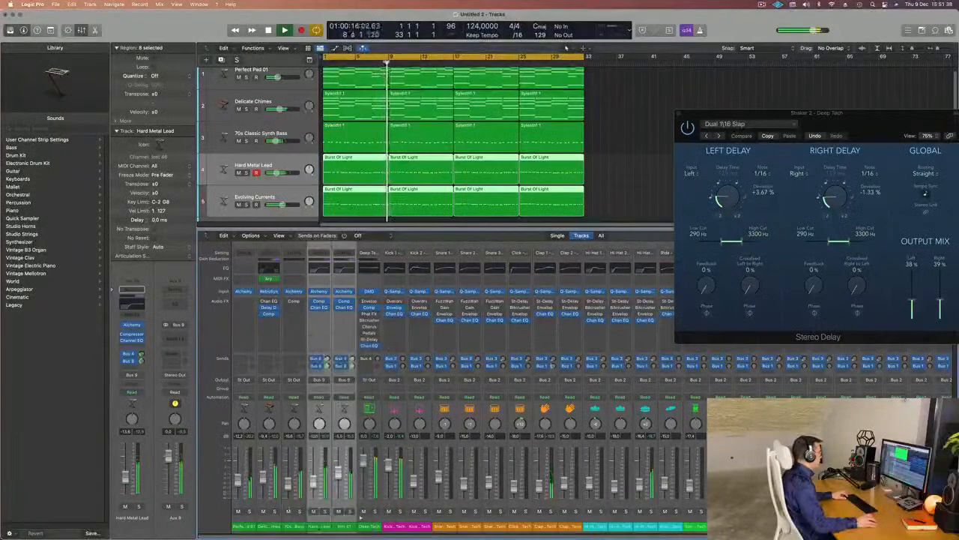
{"action": "left_click", "coordinate": [322, 527]}
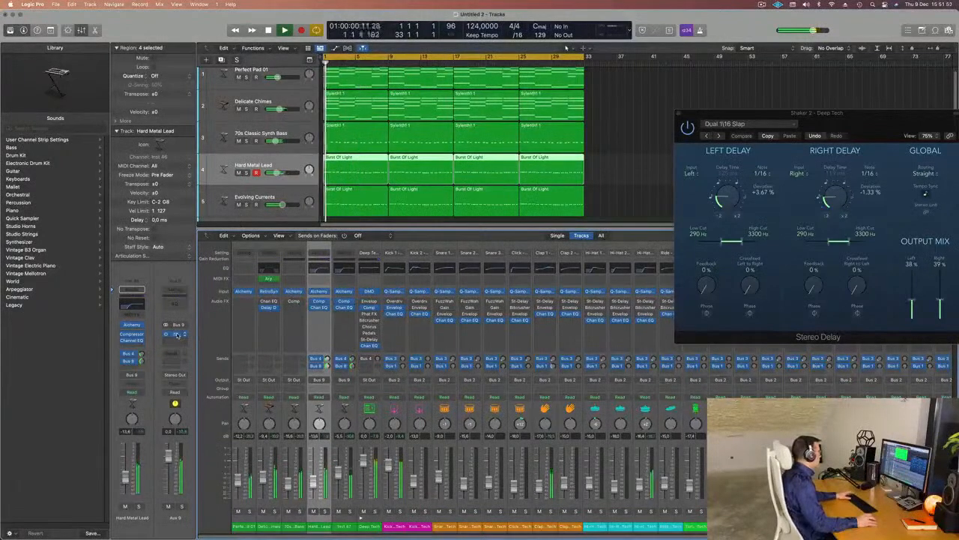
Open the Compressor on Aux 9 and switch its side chain source from Kick 1 to Internal.
{"action": "left_click", "coordinate": [177, 335]}
{"action": "left_click_drag", "start_coordinate": [604, 120], "coordinate": [517, 127]}
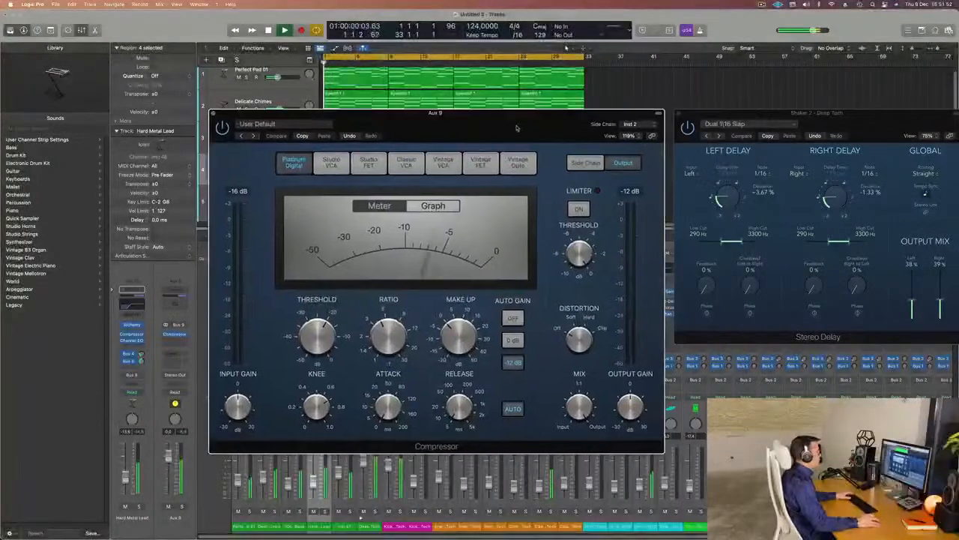
{"action": "left_click", "coordinate": [628, 124]}
{"action": "mouse_move", "coordinate": [628, 139]}
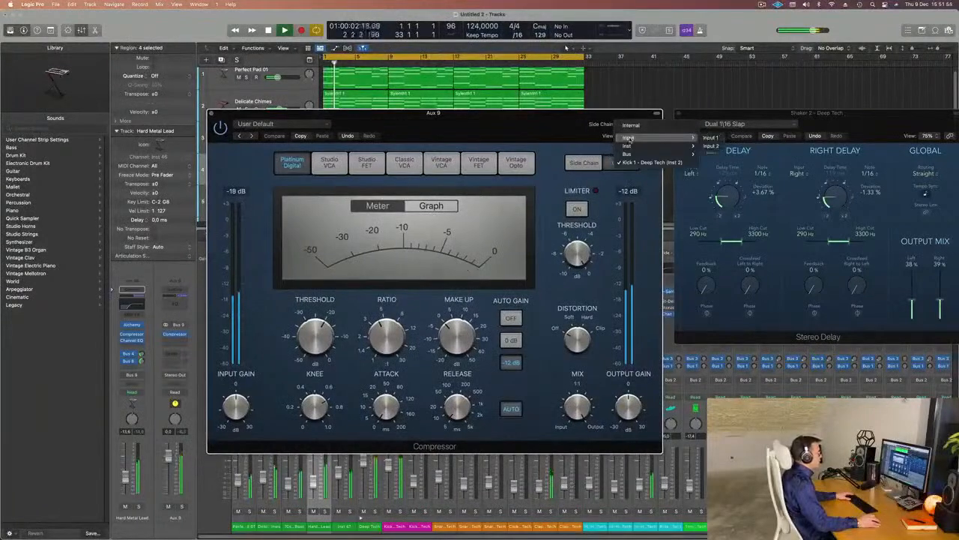
{"action": "left_click_drag", "start_coordinate": [577, 129], "coordinate": [586, 128]}
{"action": "left_click", "coordinate": [646, 123]}
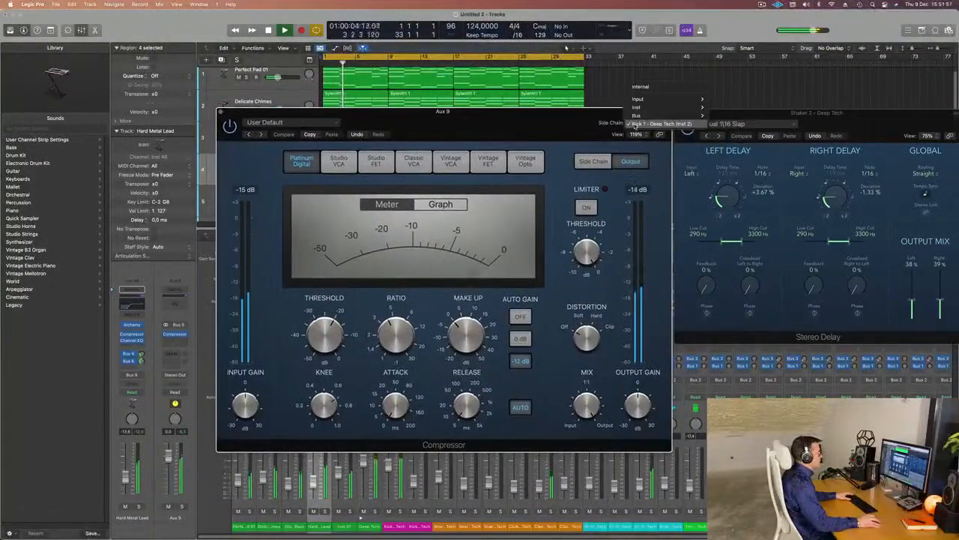
{"action": "left_click", "coordinate": [648, 88]}
Set the Aux 9 Compressor's threshold to about -29 dB and lower the Aux 9 level while replaying the loop.
{"action": "left_click_drag", "start_coordinate": [371, 315], "coordinate": [434, 306]}
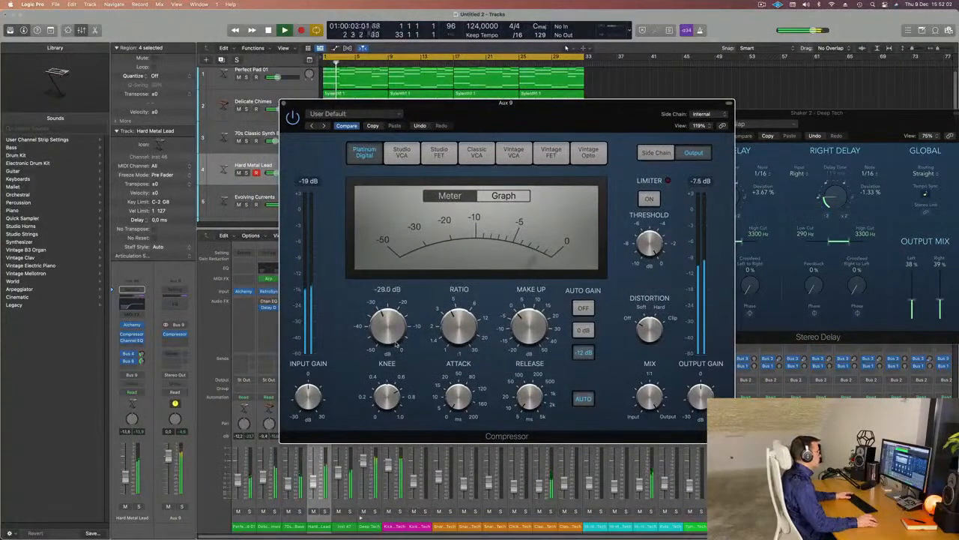
{"action": "key", "text": "space"}
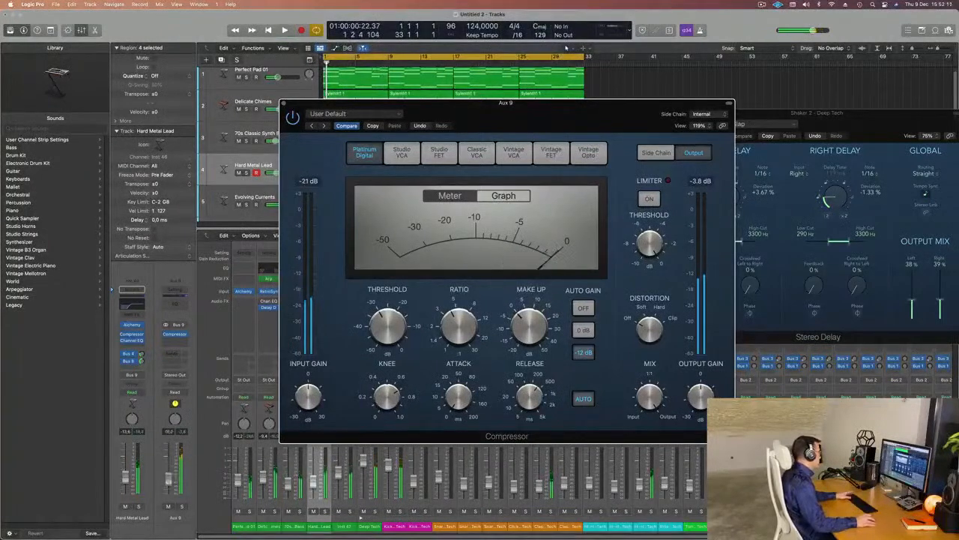
{"action": "key", "text": "space"}
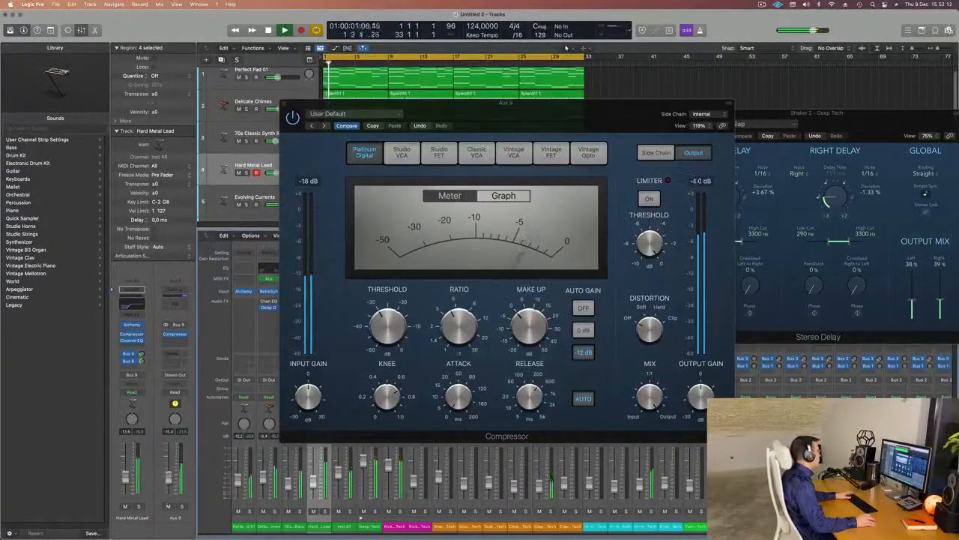
Close the Aux 9 Compressor and the Shaker 2 Stereo Delay windows.
{"action": "left_click", "coordinate": [285, 104]}
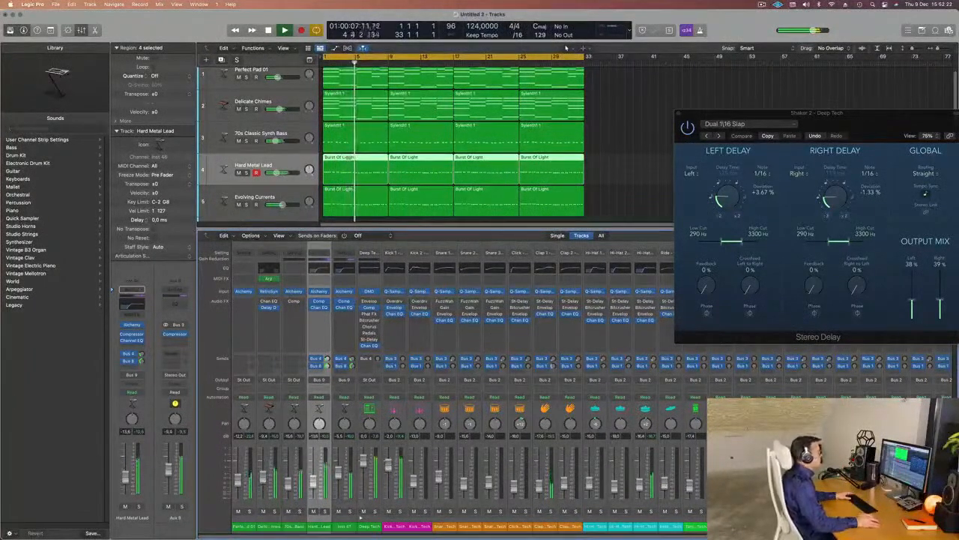
{"action": "left_click_drag", "start_coordinate": [869, 118], "coordinate": [516, 147]}
{"action": "left_click", "coordinate": [324, 142]}
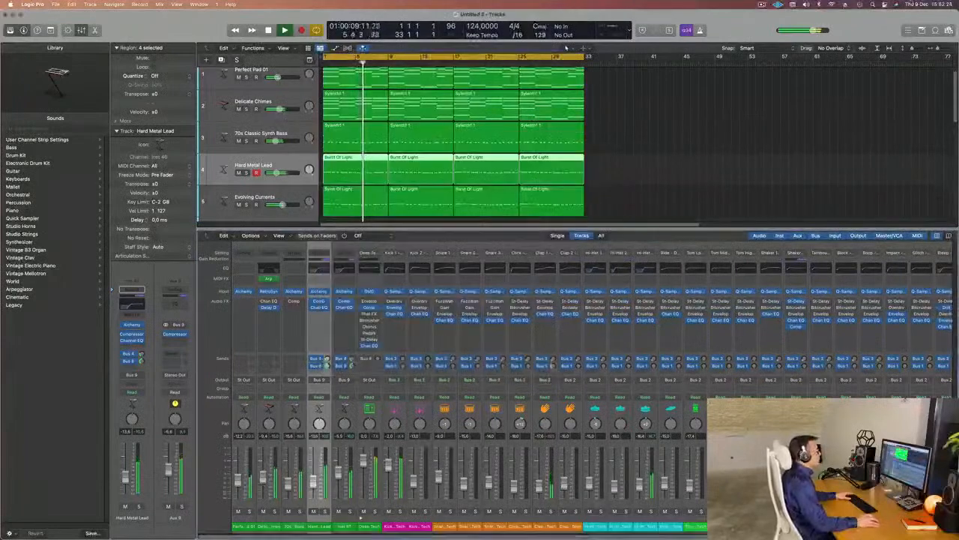
Deselect all regions and hide the mixer so the complete track list and arrangement can be seen.
{"action": "left_click", "coordinate": [762, 5]}
{"action": "left_click", "coordinate": [707, 93]}
{"action": "left_click", "coordinate": [683, 115]}
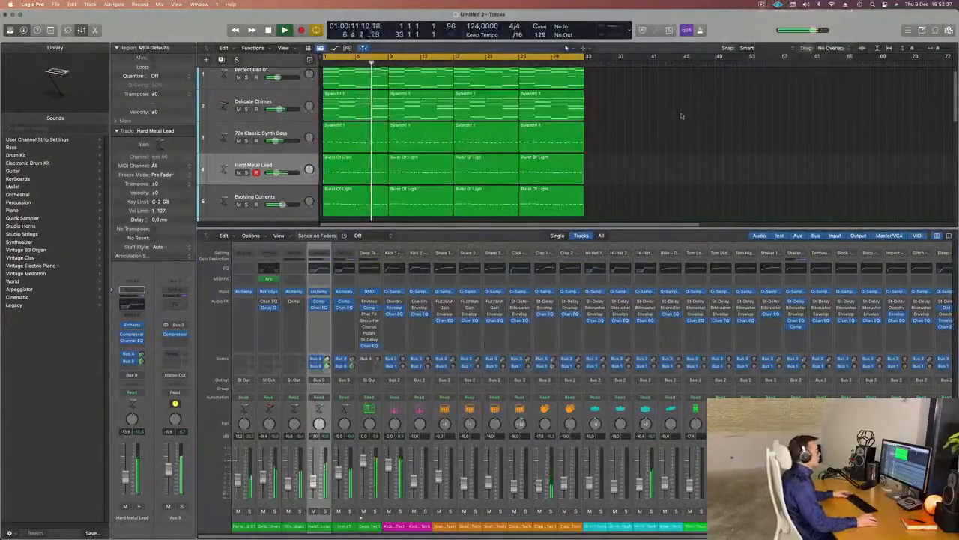
{"action": "scroll", "coordinate": [678, 124], "scroll_direction": "up", "scroll_amount": 2}
{"action": "key", "text": "x"}
{"action": "key", "text": "super+Up"}
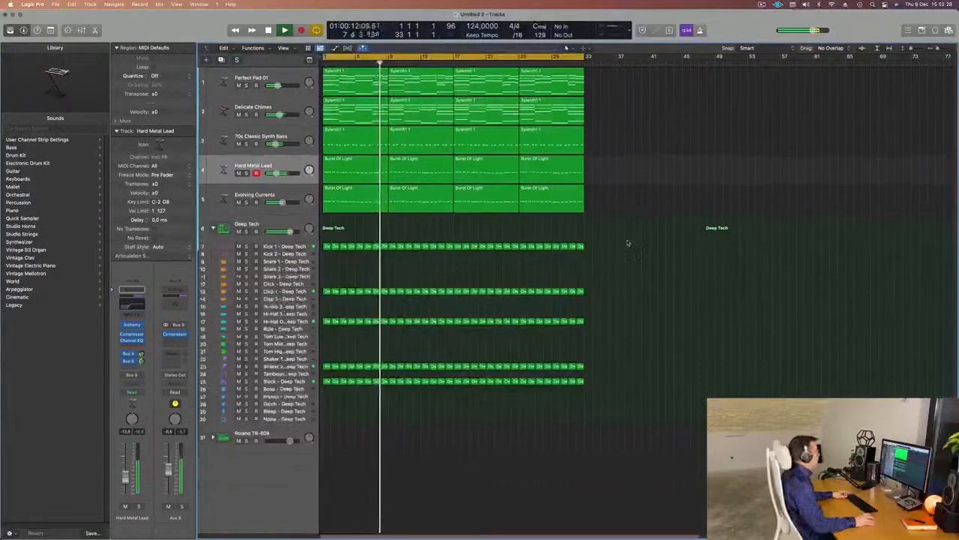
{"action": "scroll", "coordinate": [621, 274], "scroll_direction": "right", "scroll_amount": 4}
{"action": "scroll", "coordinate": [643, 274], "scroll_direction": "left", "scroll_amount": 1}
{"action": "scroll", "coordinate": [501, 265], "scroll_direction": "left", "scroll_amount": 2}
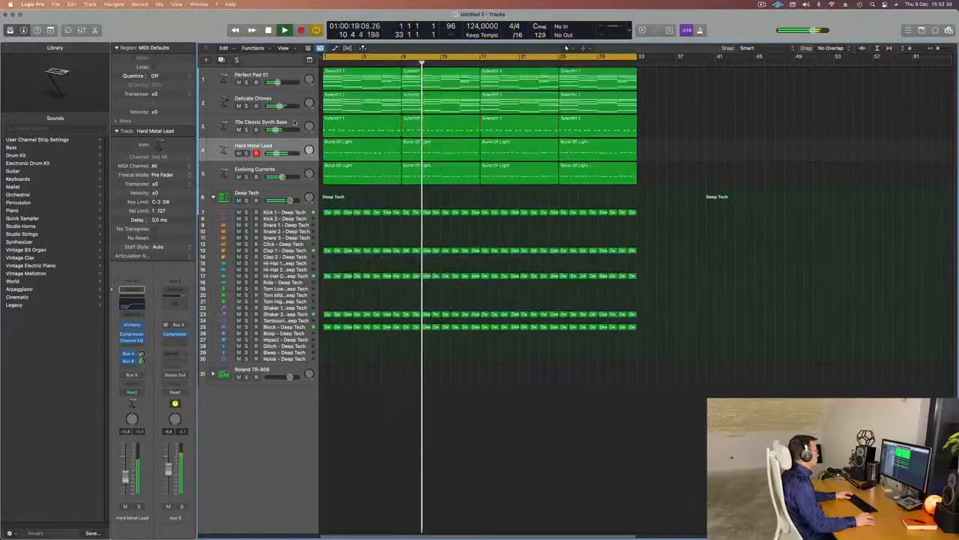
Raise the 70s Classic Synth Bass level to about -11.8 dB and replay the loop from the start.
{"action": "left_click", "coordinate": [247, 128]}
{"action": "left_click_drag", "start_coordinate": [126, 483], "coordinate": [126, 479]}
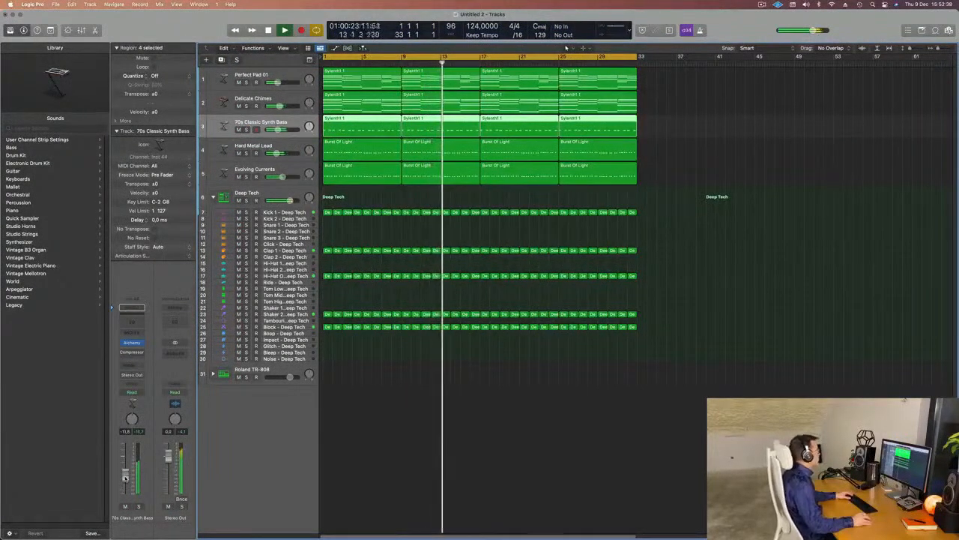
{"action": "key", "text": "Return"}
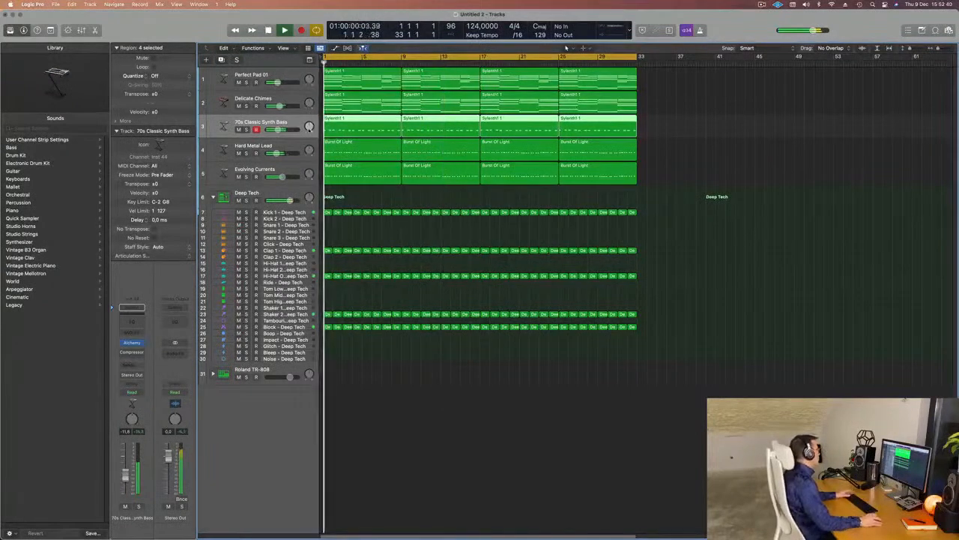
Create an arrangement track for the Aux 9 bus used by Evolving Currents, and enable Track Zoom.
{"action": "left_click", "coordinate": [293, 172]}
{"action": "key", "text": "Return"}
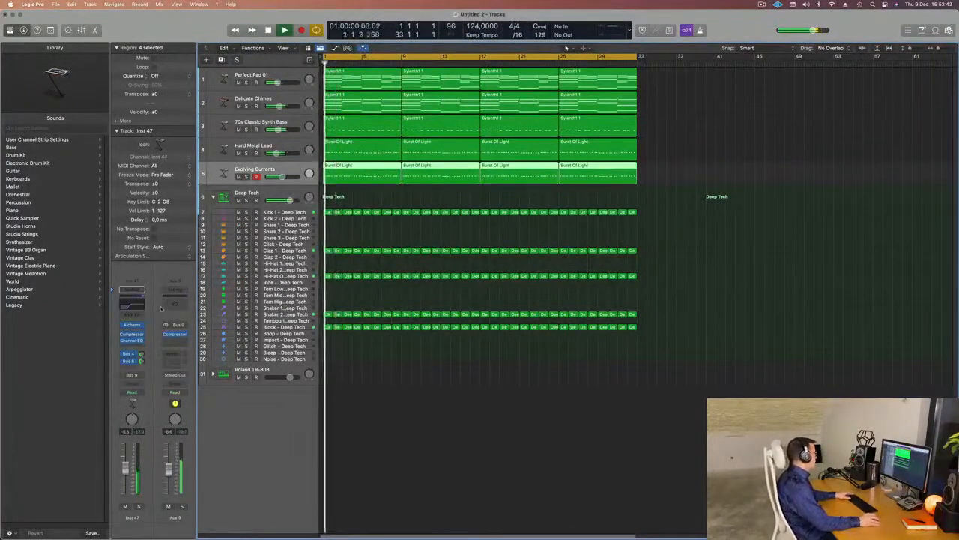
{"action": "right_click", "coordinate": [175, 480]}
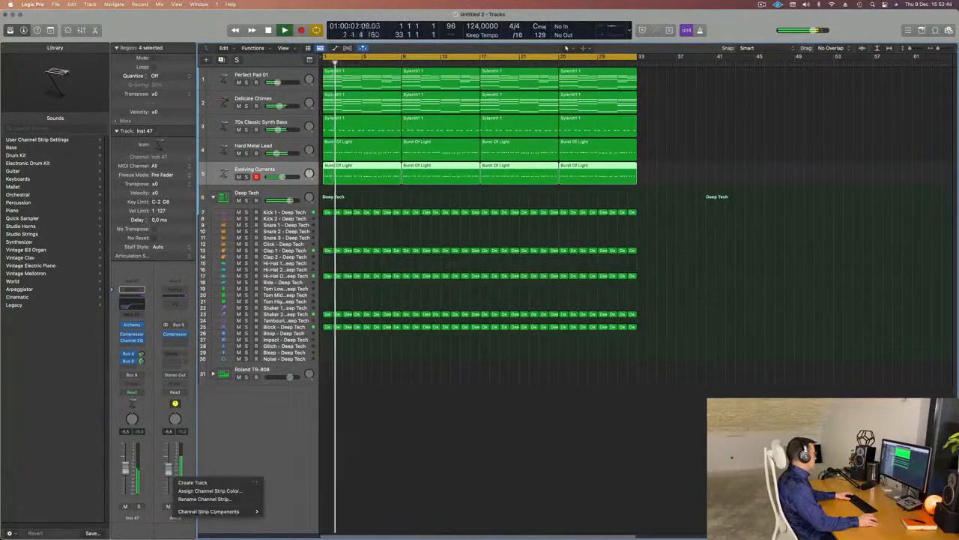
{"action": "left_click", "coordinate": [203, 483]}
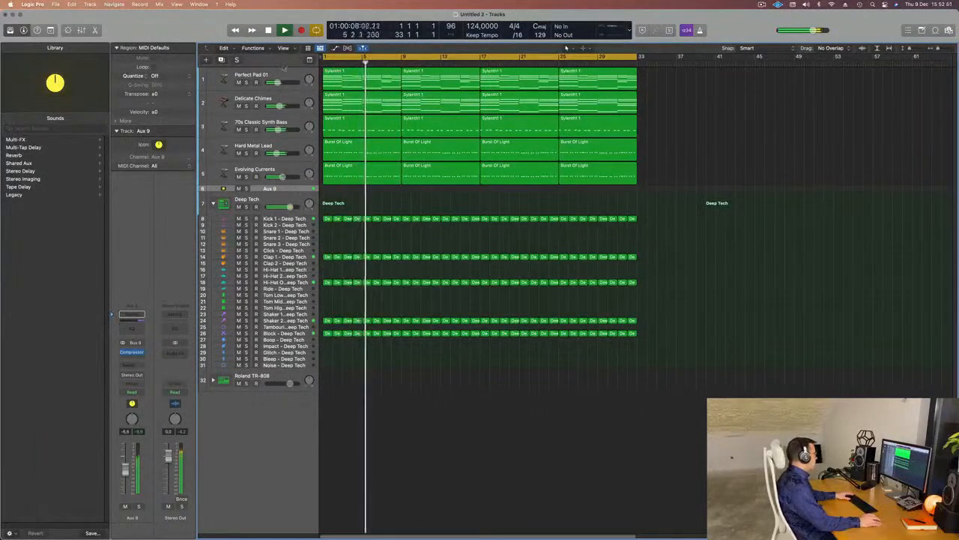
{"action": "left_click_drag", "start_coordinate": [202, 42], "coordinate": [213, 71]}
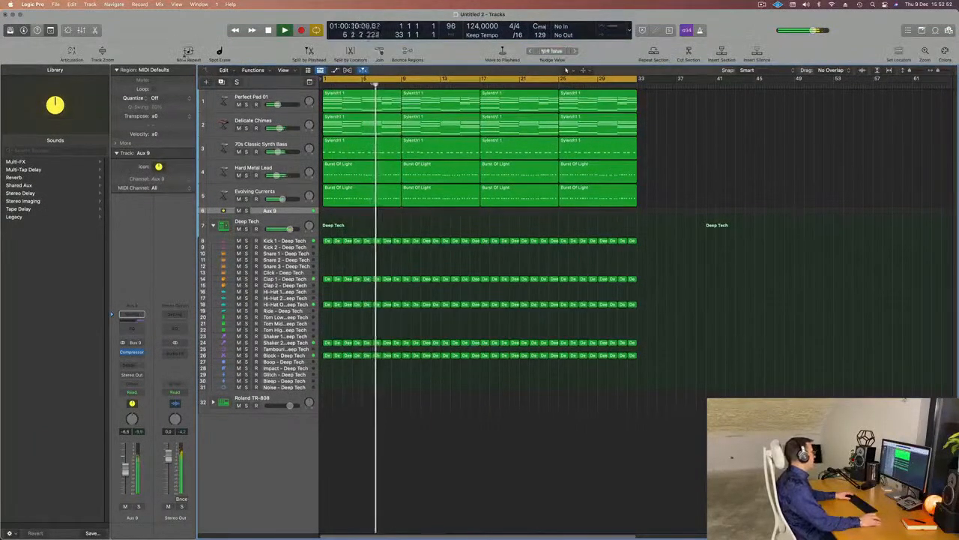
{"action": "left_click", "coordinate": [102, 50]}
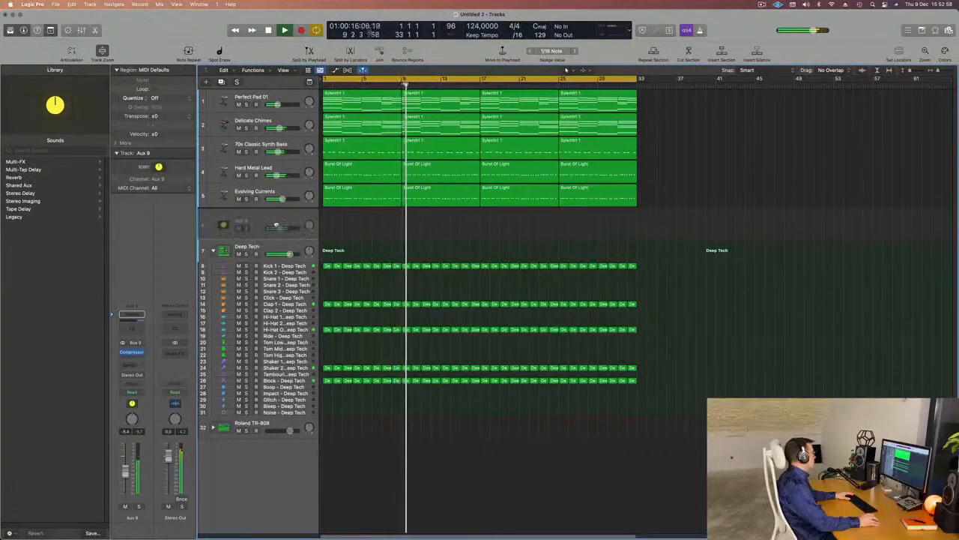
Lower the Aux 9 level to about -10.4 dB and mute the Delicate Chimes track.
{"action": "left_click_drag", "start_coordinate": [280, 226], "coordinate": [281, 226]}
{"action": "key", "text": "space"}
{"action": "left_click", "coordinate": [238, 127]}
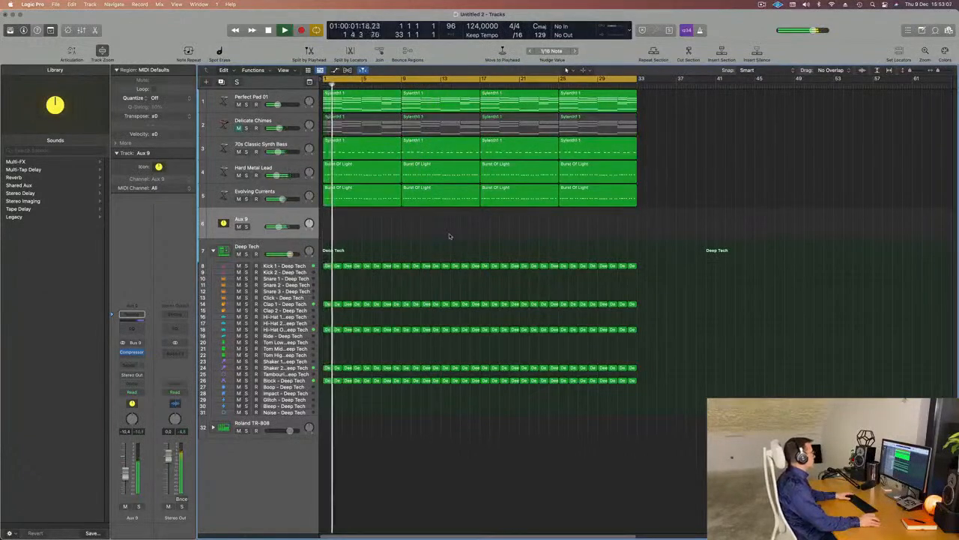
{"action": "scroll", "coordinate": [399, 244], "scroll_direction": "down", "scroll_amount": 1}
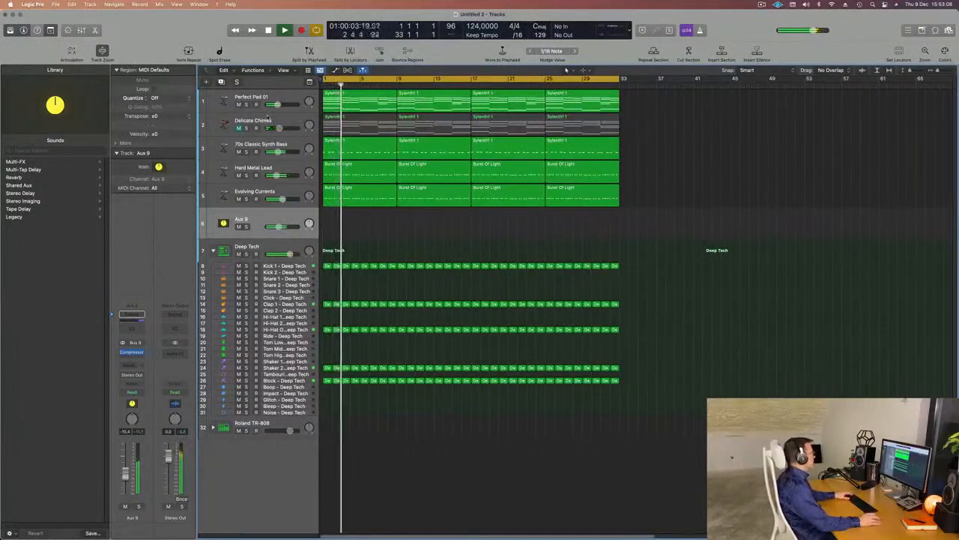
{"action": "key", "text": "super+Left"}
{"action": "key", "text": "super+Left"}
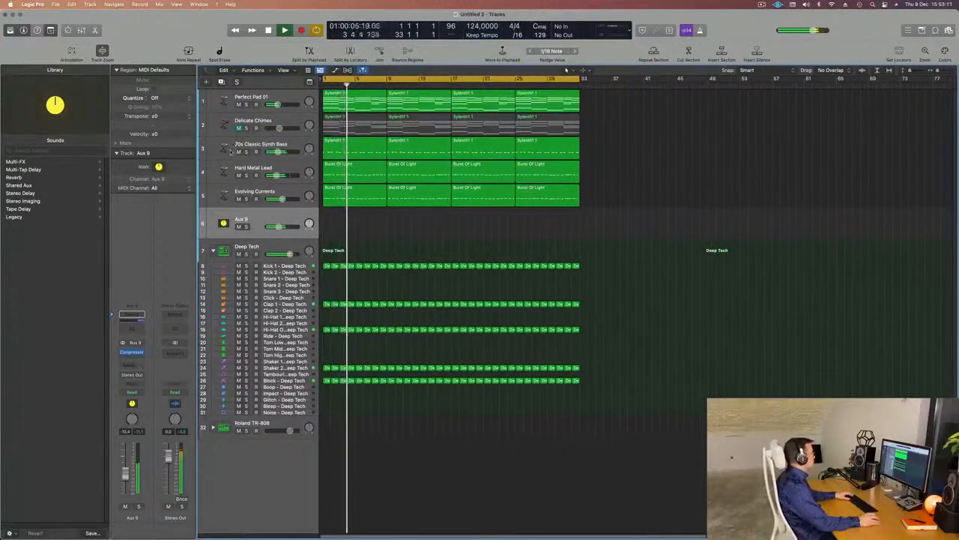
Open the Alchemy instrument on the Perfect Pad 01 track and try a note over the loop with Musical Typing.
{"action": "left_click", "coordinate": [283, 96]}
{"action": "key", "text": "Return"}
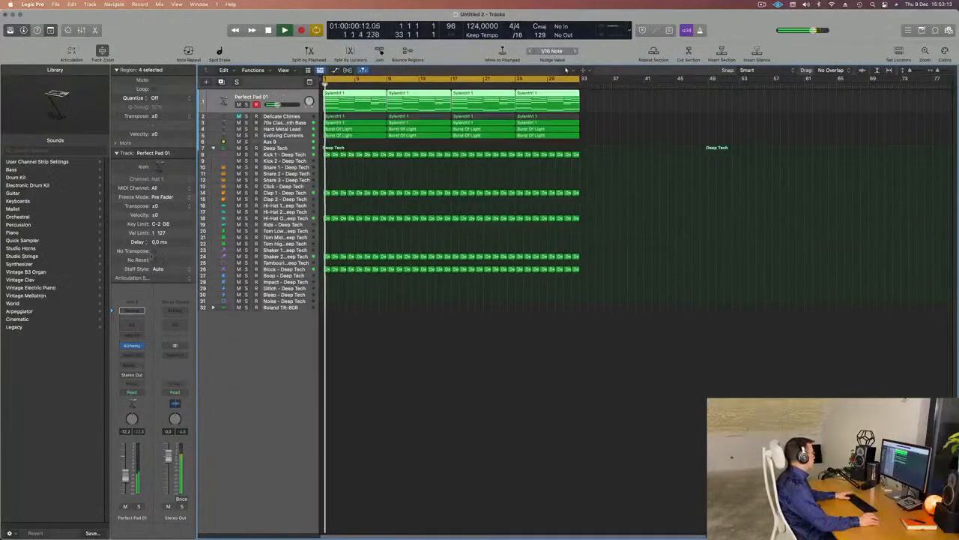
{"action": "left_click", "coordinate": [131, 345]}
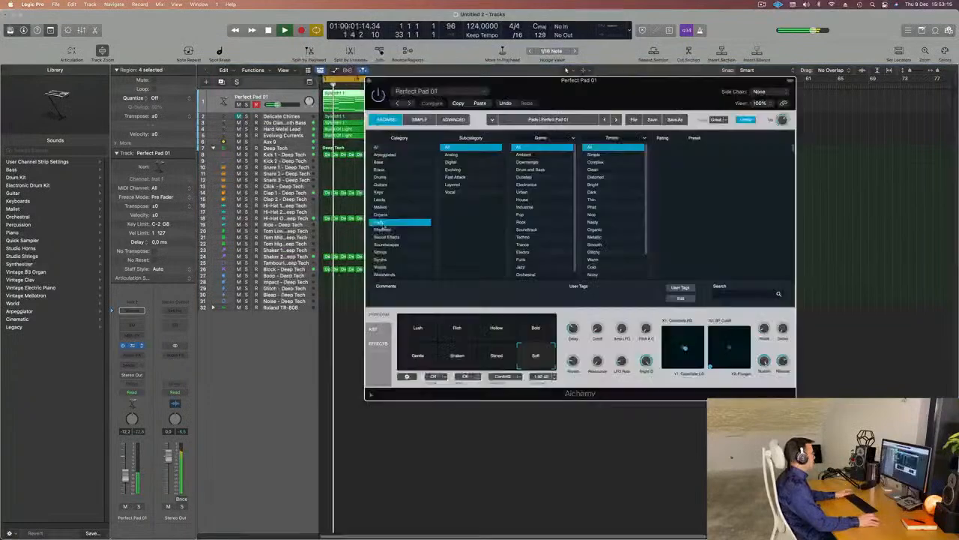
{"action": "left_click_drag", "start_coordinate": [588, 89], "coordinate": [527, 143]}
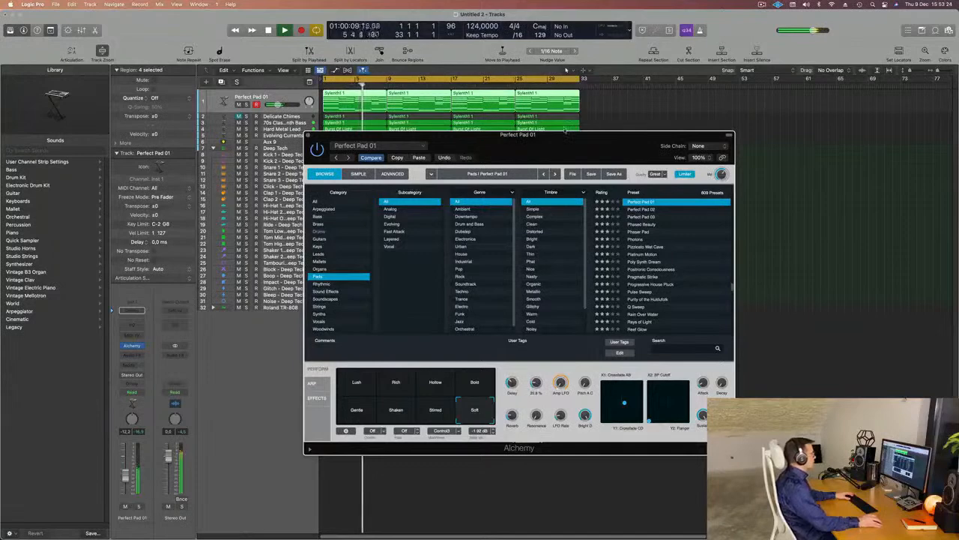
{"action": "left_click_drag", "start_coordinate": [565, 132], "coordinate": [674, 142]}
{"action": "key", "text": "super+k"}
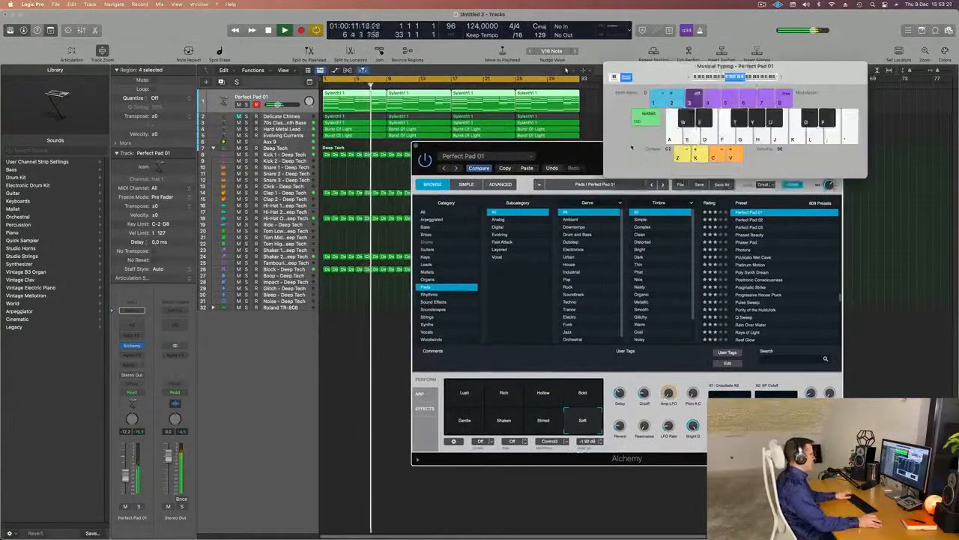
{"action": "key", "text": "k"}
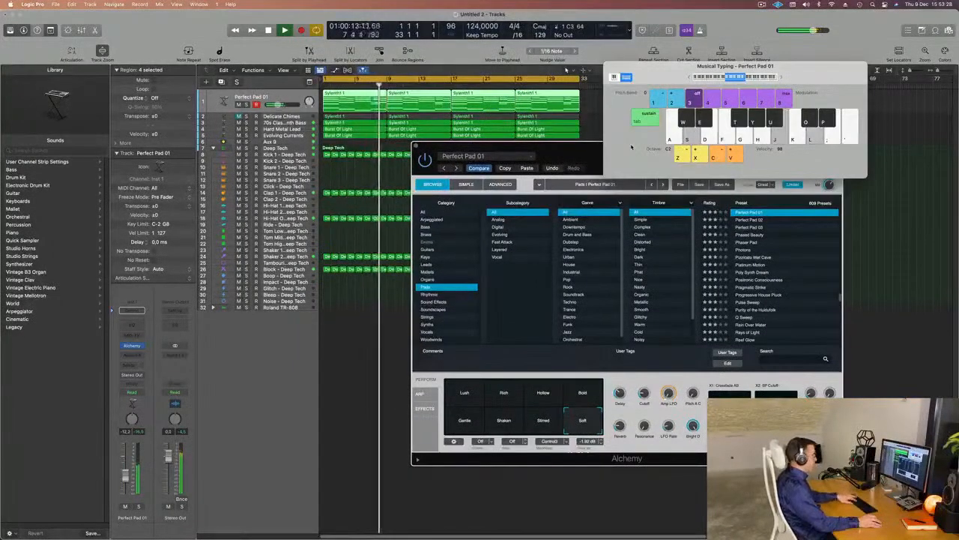
{"action": "key", "text": "super+k"}
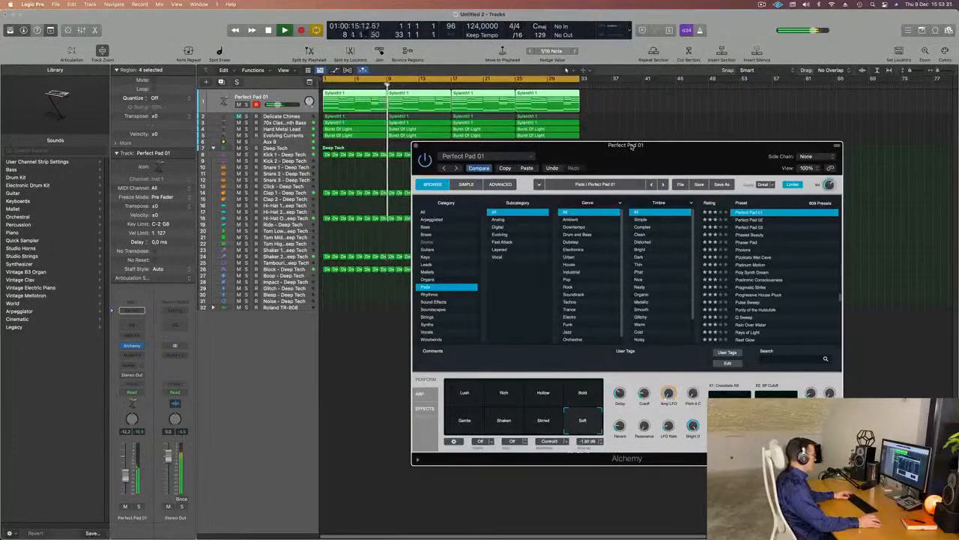
Show the mixer and place a copy of an existing Compressor on the Perfect Pad 01 channel.
{"action": "key", "text": "x"}
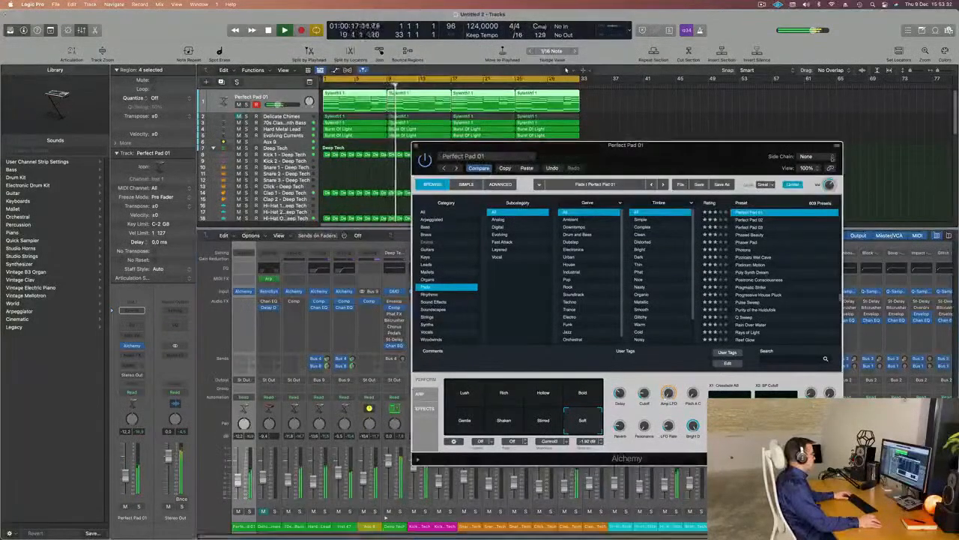
{"action": "left_click_drag", "start_coordinate": [711, 153], "coordinate": [958, 153]}
{"action": "key", "text": "Return"}
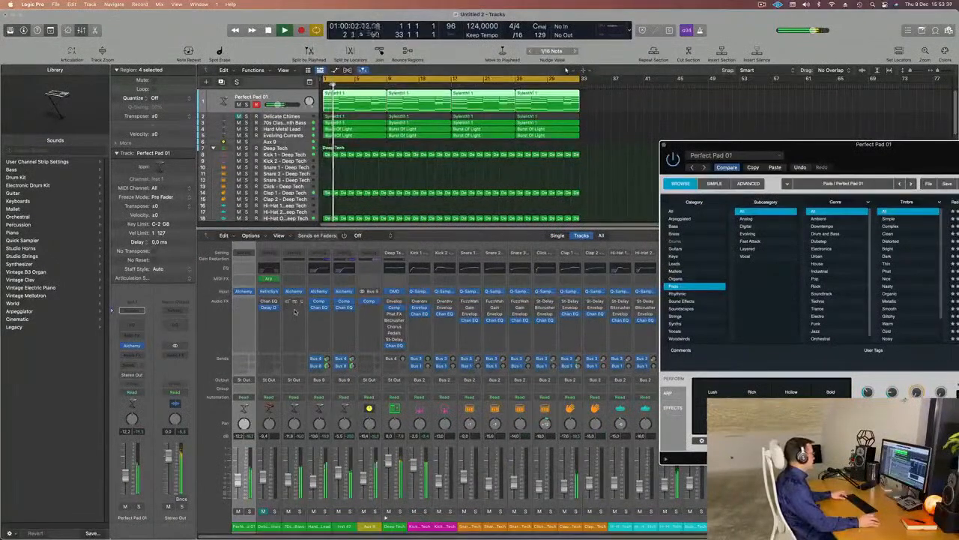
{"action": "left_click_drag", "start_coordinate": [244, 306], "coordinate": [245, 305]}
{"action": "key", "text": "Return"}
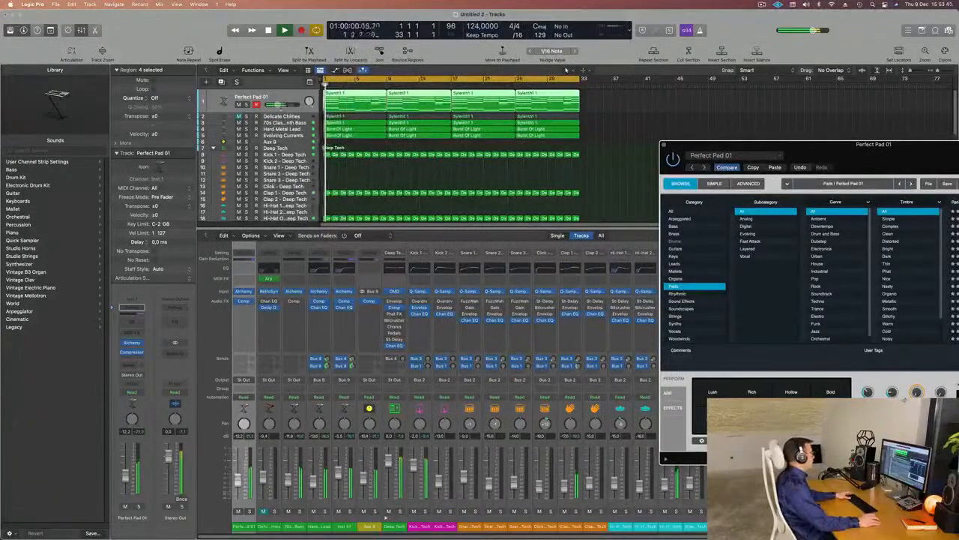
Close Alchemy and check the gain reduction in the Perfect Pad 01 Compressor.
{"action": "left_click", "coordinate": [132, 342]}
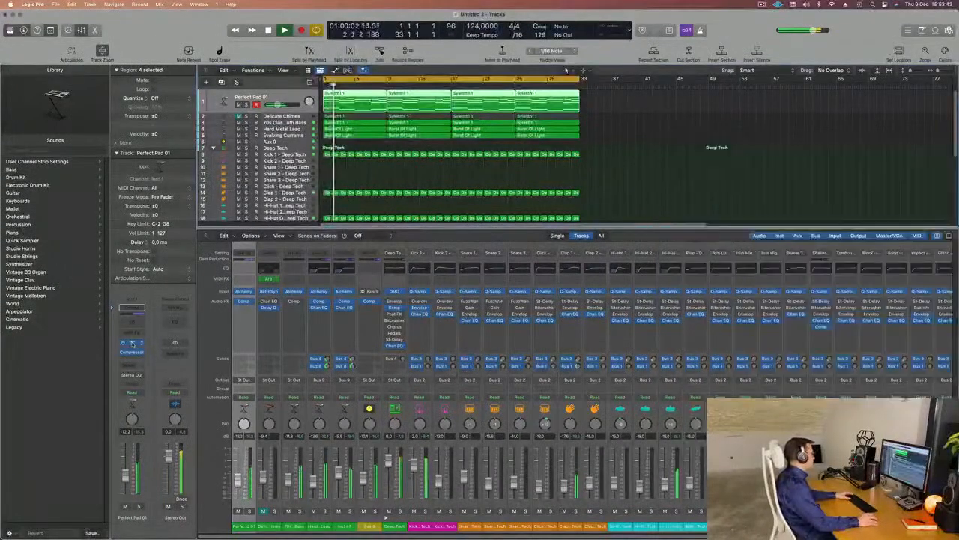
{"action": "left_click", "coordinate": [132, 351]}
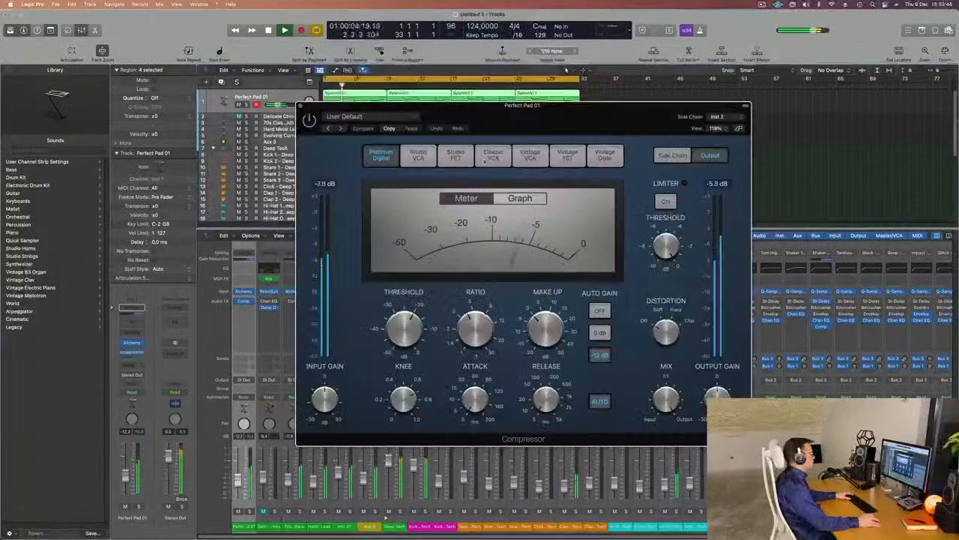
{"action": "left_click_drag", "start_coordinate": [581, 111], "coordinate": [707, 119]}
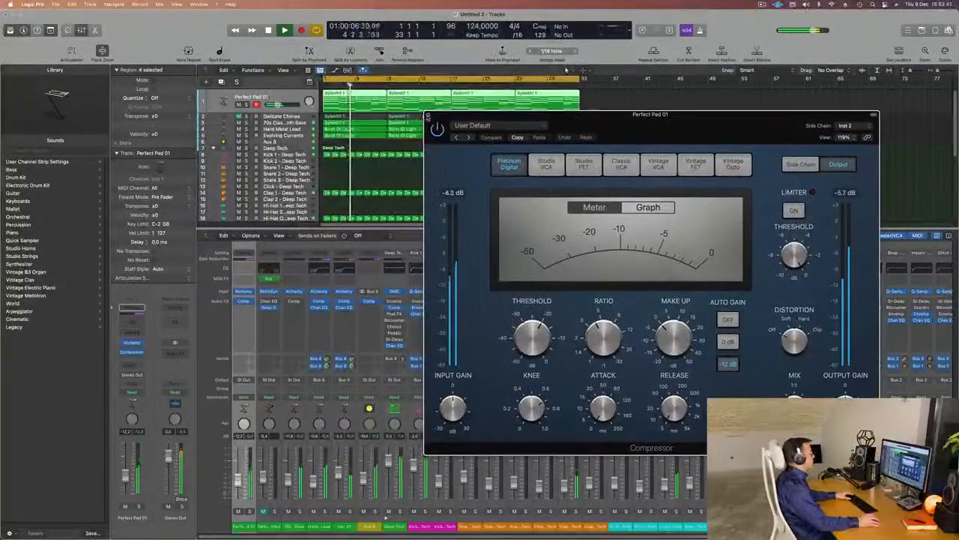
{"action": "left_click", "coordinate": [428, 113]}
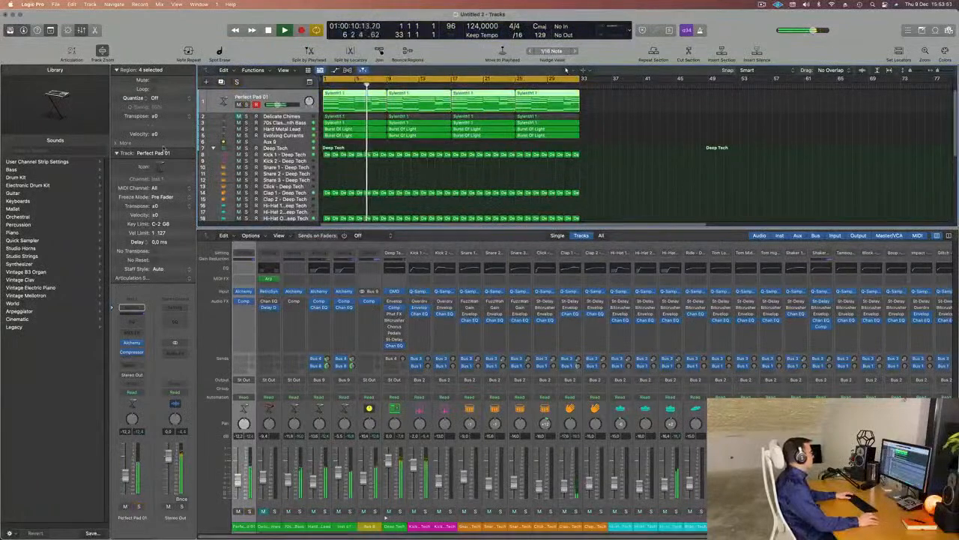
Add a Channel EQ with a 145 Hz, 12 dB/Oct low cut to Perfect Pad 01 and set its level to about -12.2 dB.
{"action": "left_click", "coordinate": [132, 342]}
{"action": "left_click_drag", "start_coordinate": [125, 476], "coordinate": [125, 479]}
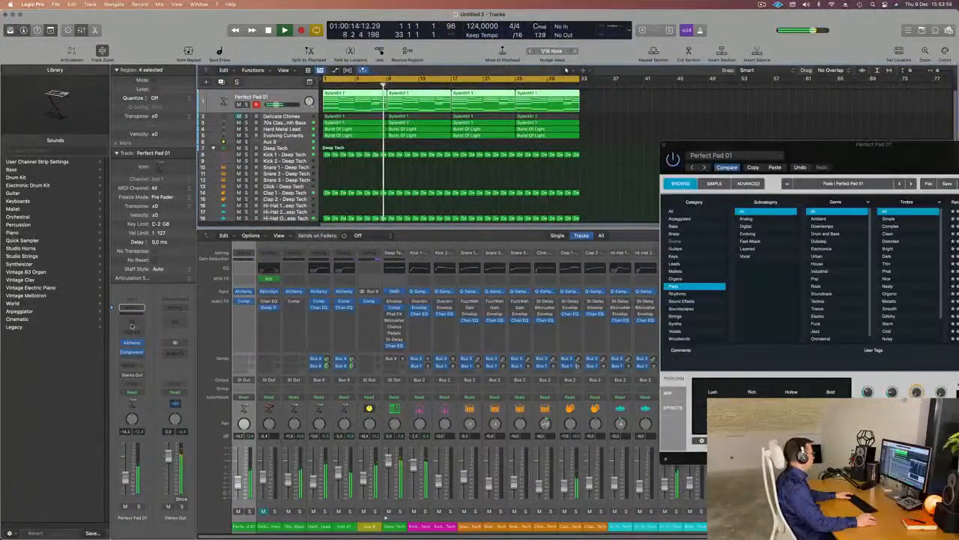
{"action": "left_click", "coordinate": [132, 309]}
{"action": "left_click_drag", "start_coordinate": [433, 204], "coordinate": [518, 173]}
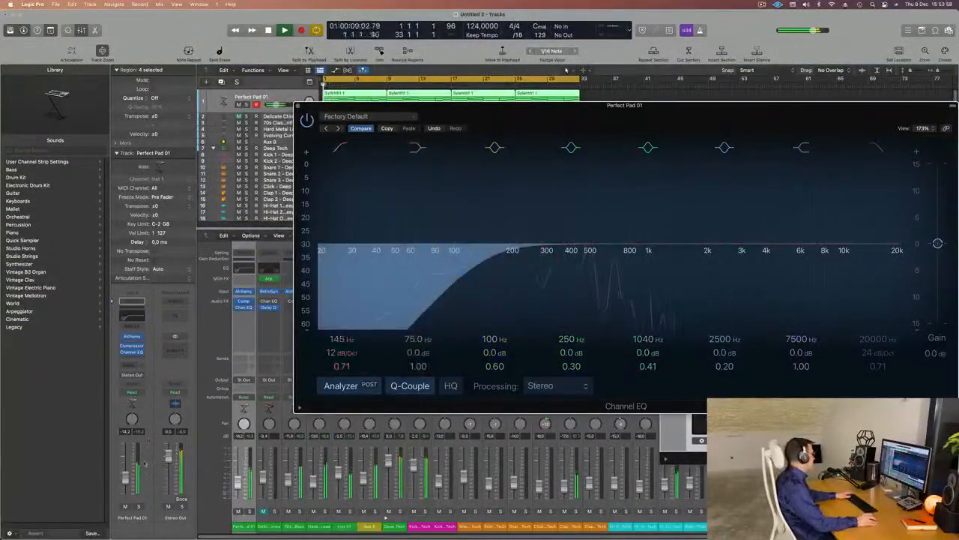
{"action": "left_click_drag", "start_coordinate": [126, 478], "coordinate": [125, 476]}
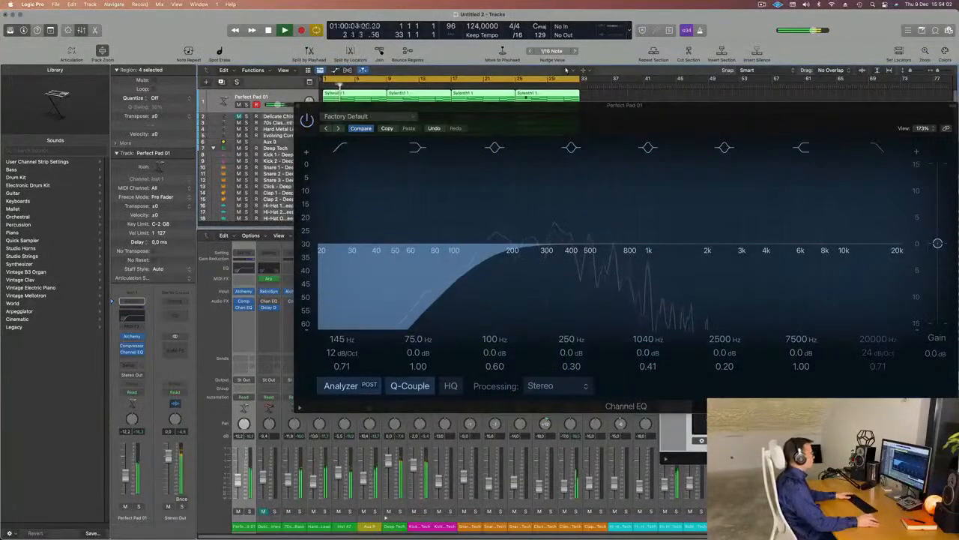
Raise the Alchemy cutoff on Perfect Pad 01 and lower the pad's level while replaying the loop.
{"action": "left_click_drag", "start_coordinate": [548, 119], "coordinate": [345, 236]}
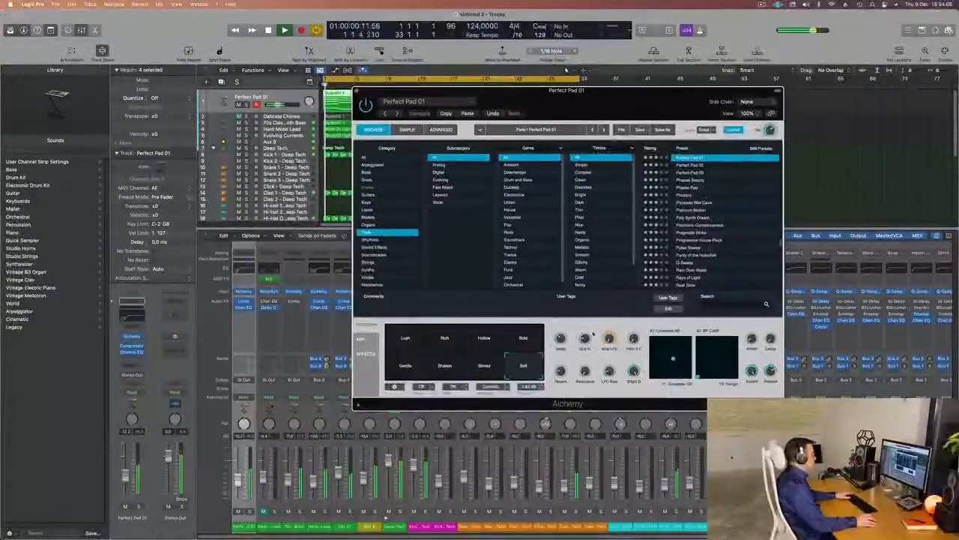
{"action": "left_click_drag", "start_coordinate": [588, 339], "coordinate": [588, 319]}
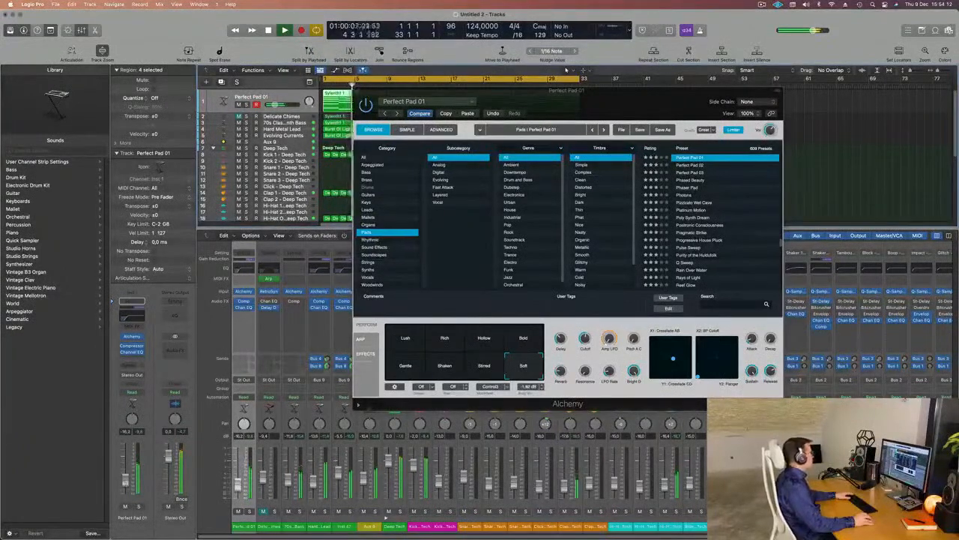
{"action": "left_click_drag", "start_coordinate": [586, 340], "coordinate": [586, 338]}
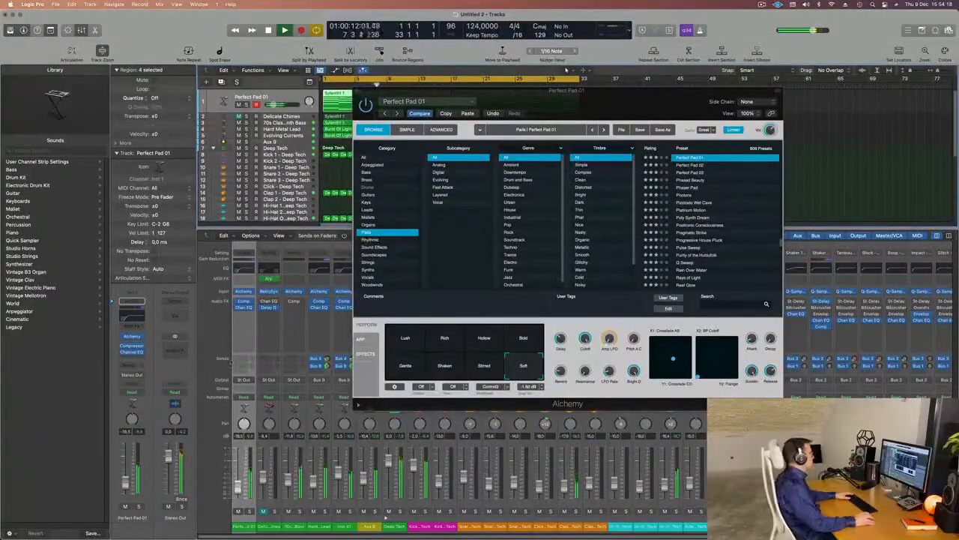
{"action": "left_click_drag", "start_coordinate": [598, 90], "coordinate": [645, 83]}
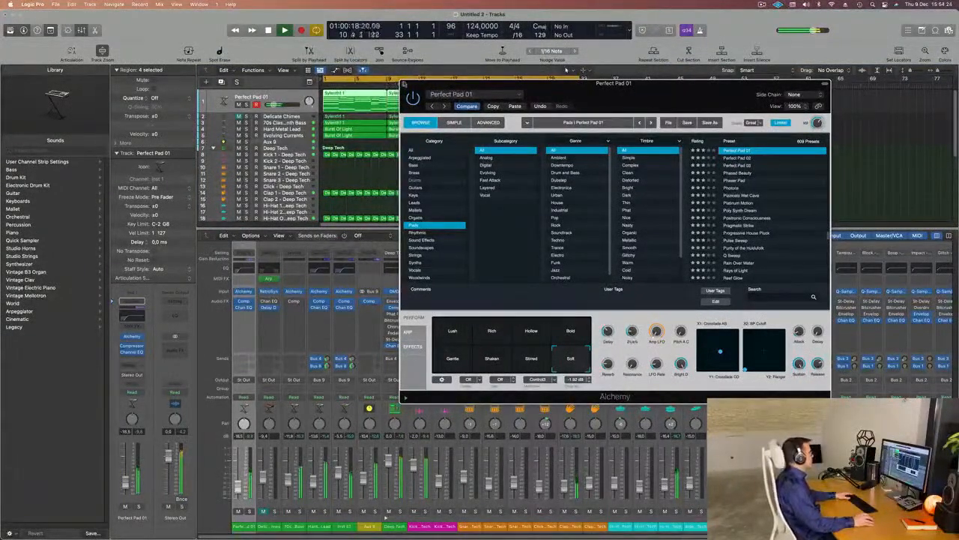
{"action": "key", "text": "super+w"}
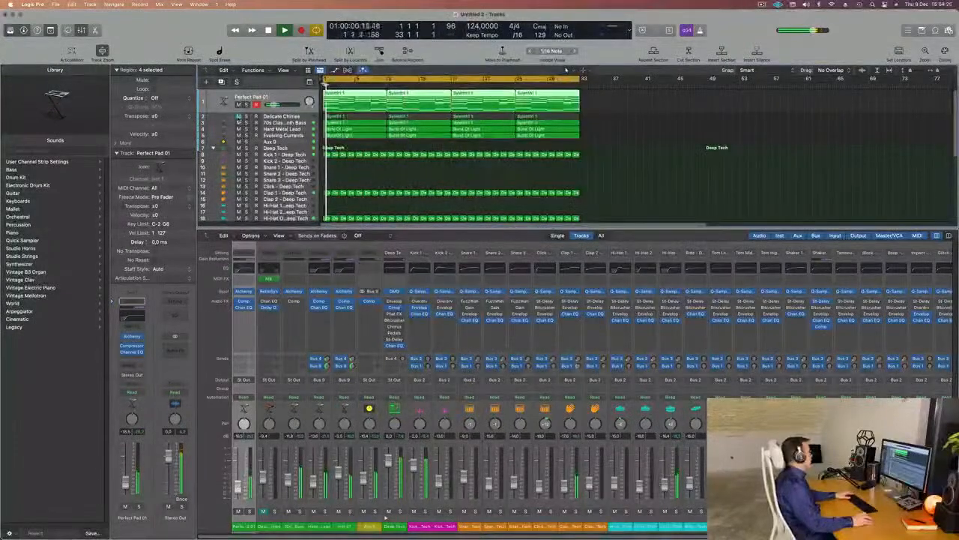
{"action": "key", "text": "Return"}
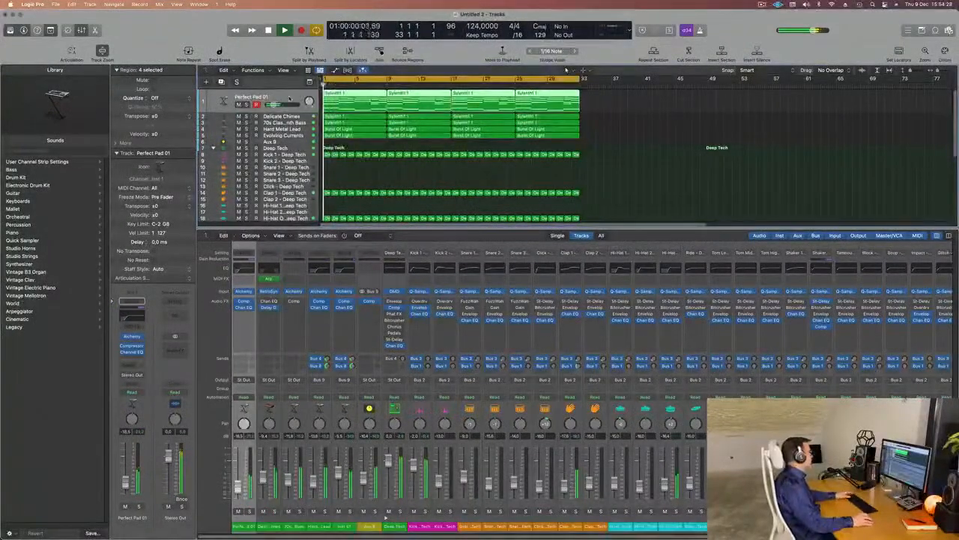
Solo the Delicate Chimes track briefly to audition it, and inspect its Channel EQ.
{"action": "key", "text": "Down"}
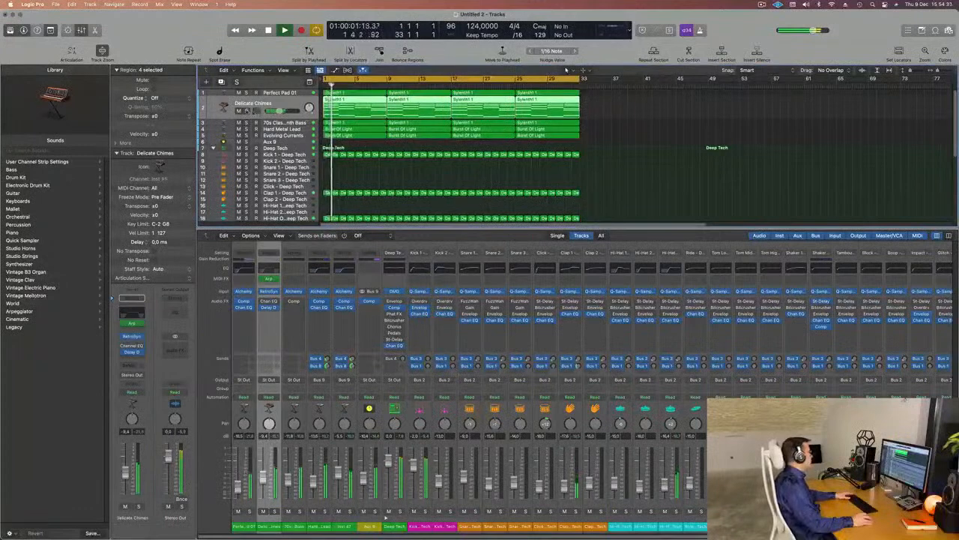
{"action": "key", "text": "s"}
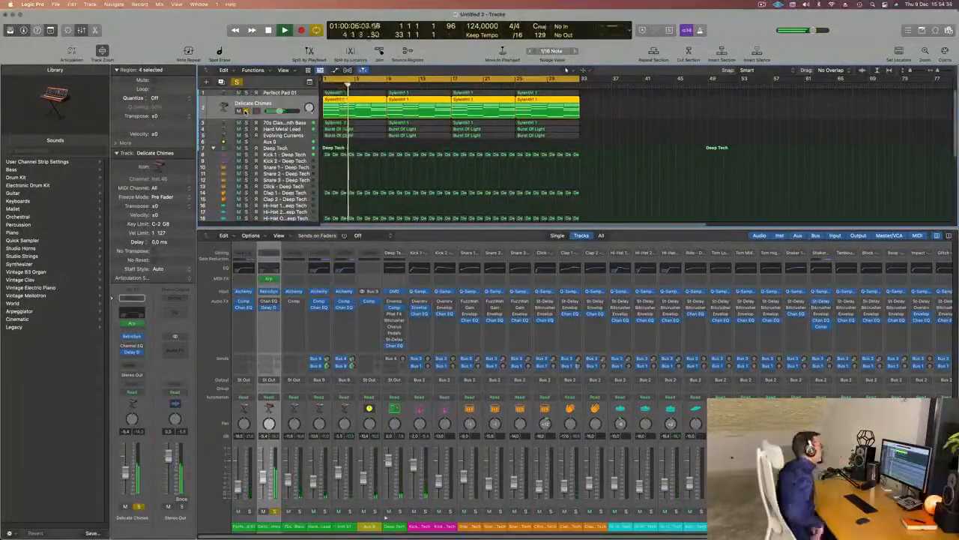
{"action": "key", "text": "s"}
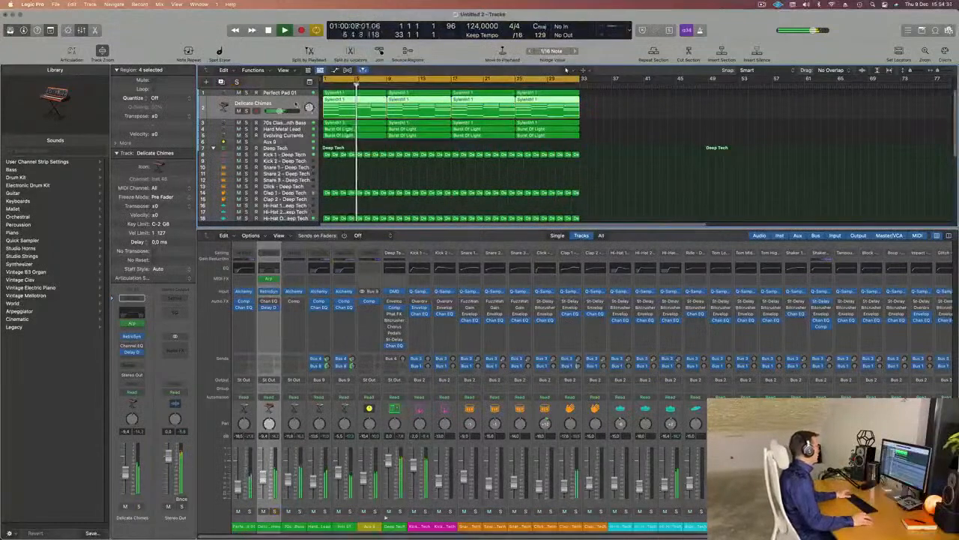
{"action": "key", "text": "space"}
{"action": "key", "text": "space"}
{"action": "left_click", "coordinate": [132, 305]}
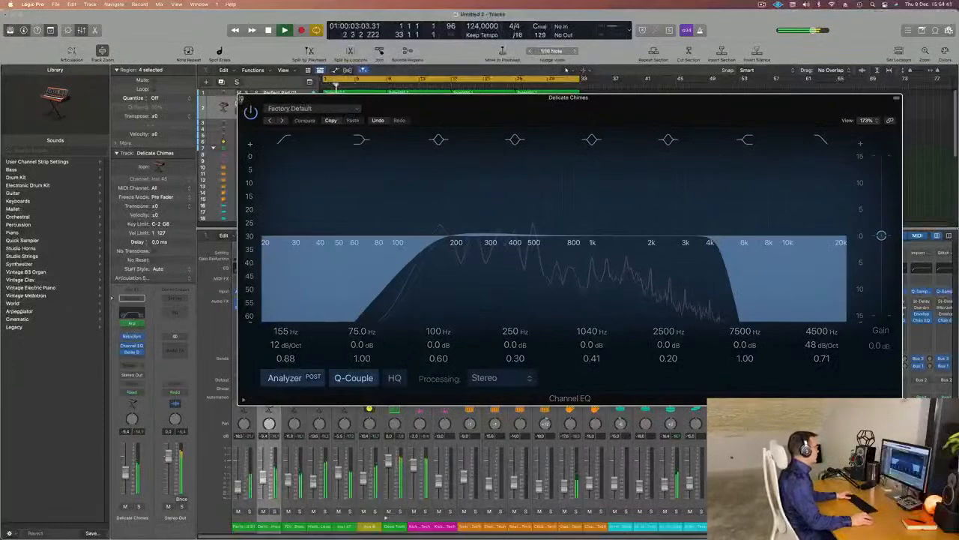
{"action": "key", "text": "super+w"}
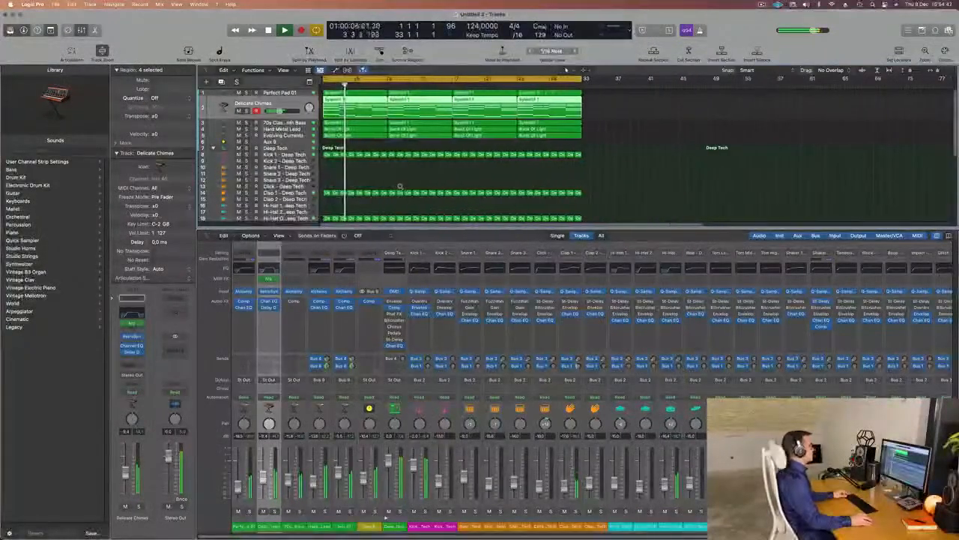
Hide the mixer and zoom in on the tracks area so that all the tracks and regions are visible.
{"action": "key", "text": "x"}
{"action": "key", "text": "x"}
{"action": "key", "text": "x"}
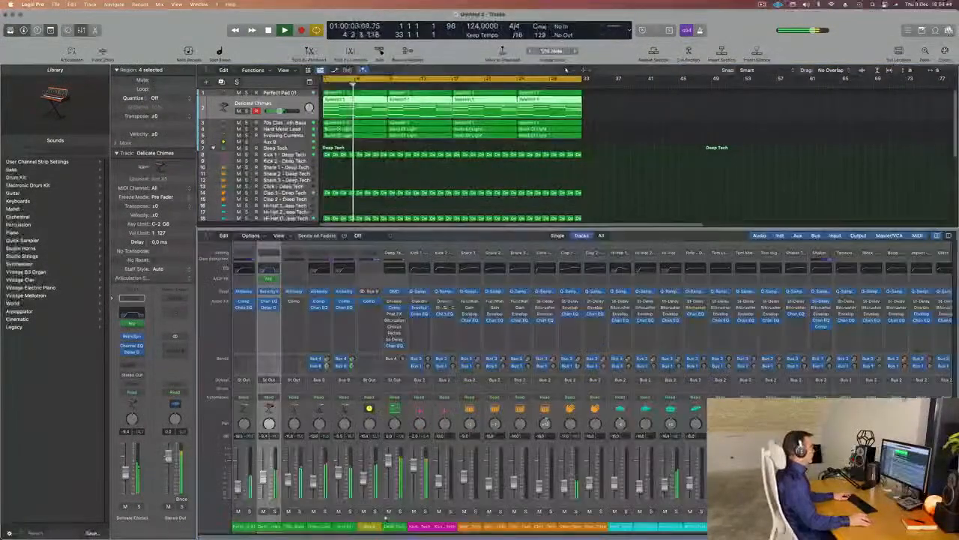
{"action": "key", "text": "super+Down"}
{"action": "key", "text": "super+Down"}
{"action": "key", "text": "super+Right"}
{"action": "key", "text": "super+Right"}
{"action": "key", "text": "super+Right"}
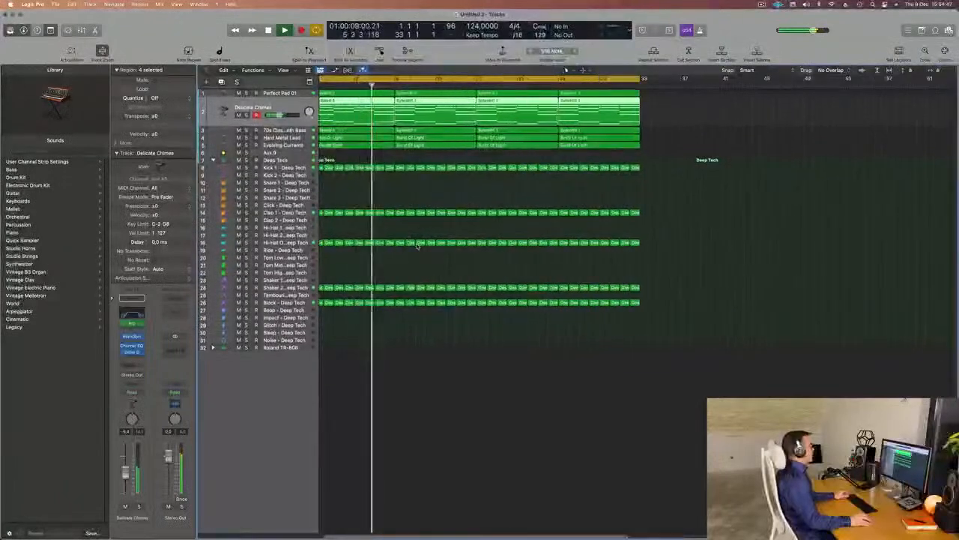
Restart playback from the beginning and mute the five melodic tracks from Perfect Pad 01 through Evolving Currents.
{"action": "key", "text": "space"}
{"action": "key", "text": "Return"}
{"action": "key", "text": "space"}
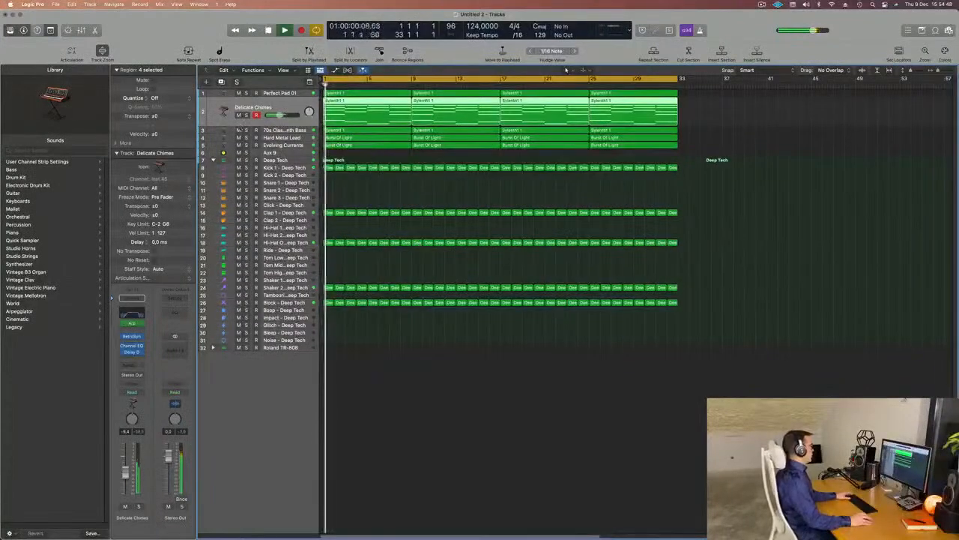
{"action": "left_click_drag", "start_coordinate": [238, 93], "coordinate": [238, 146]}
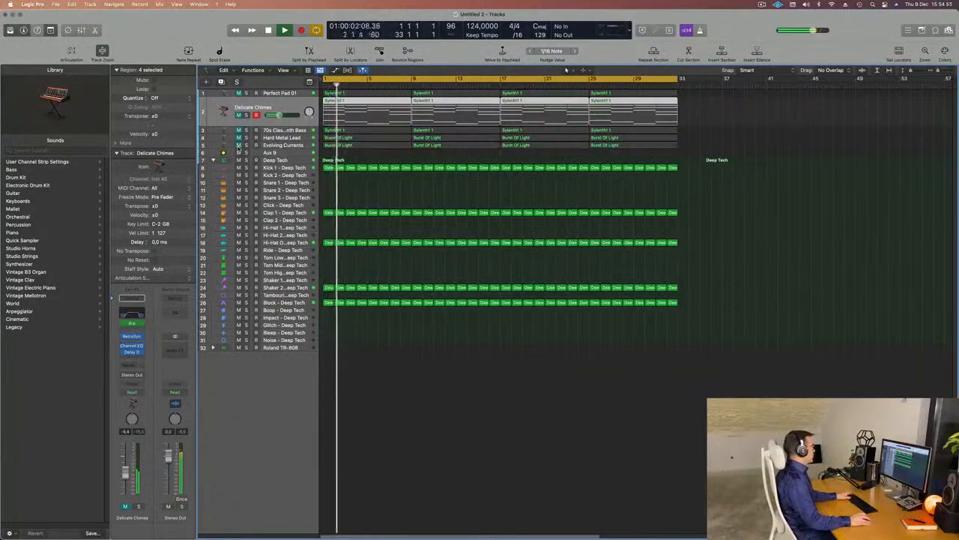
Audition Kick 1 - Deep Tech with the drums and set the Block - Deep Tech level to about -20 dB.
{"action": "left_click", "coordinate": [274, 169]}
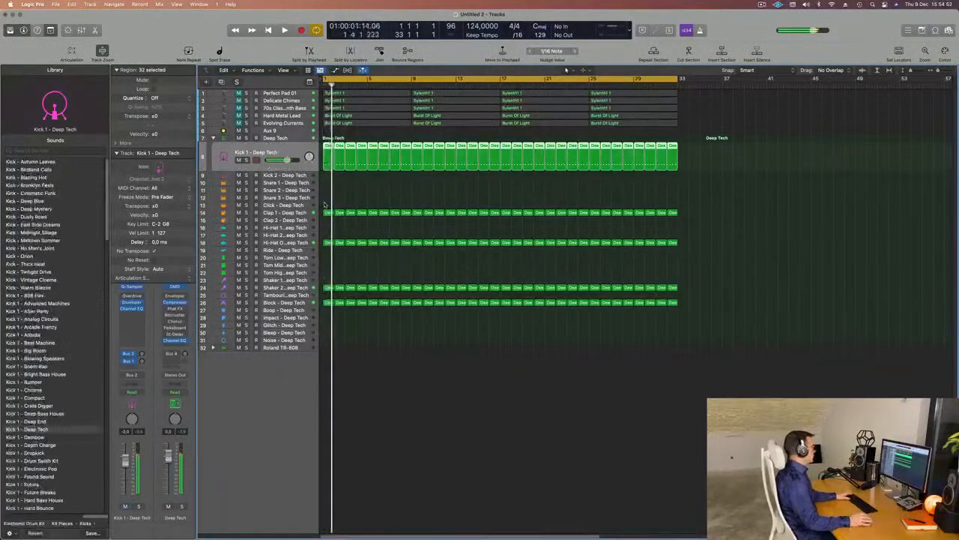
{"action": "left_click", "coordinate": [272, 302]}
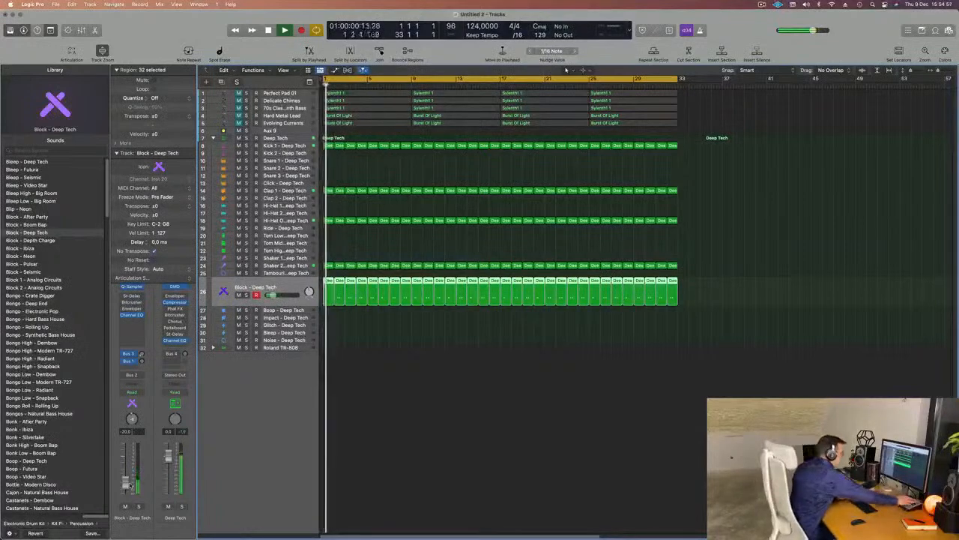
{"action": "right_click", "coordinate": [465, 533]}
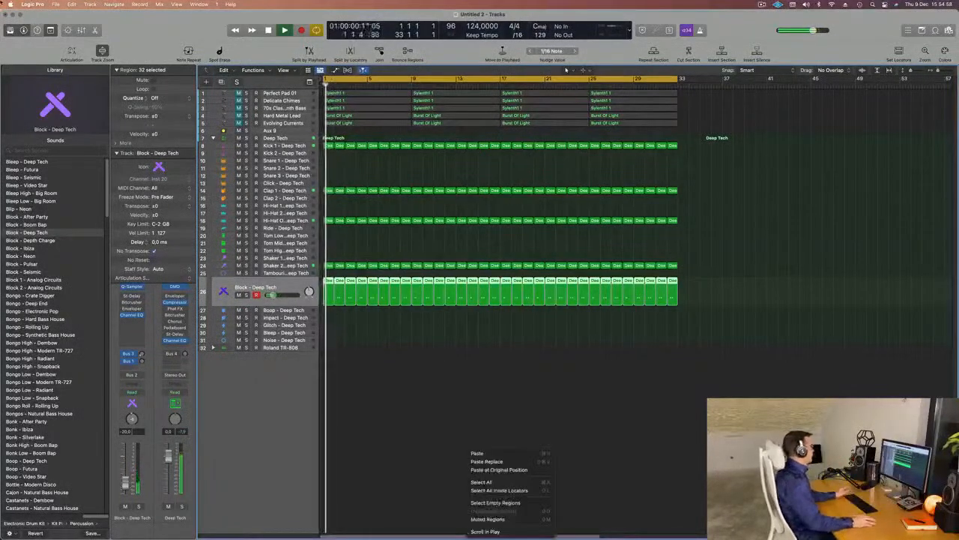
{"action": "key", "text": "space"}
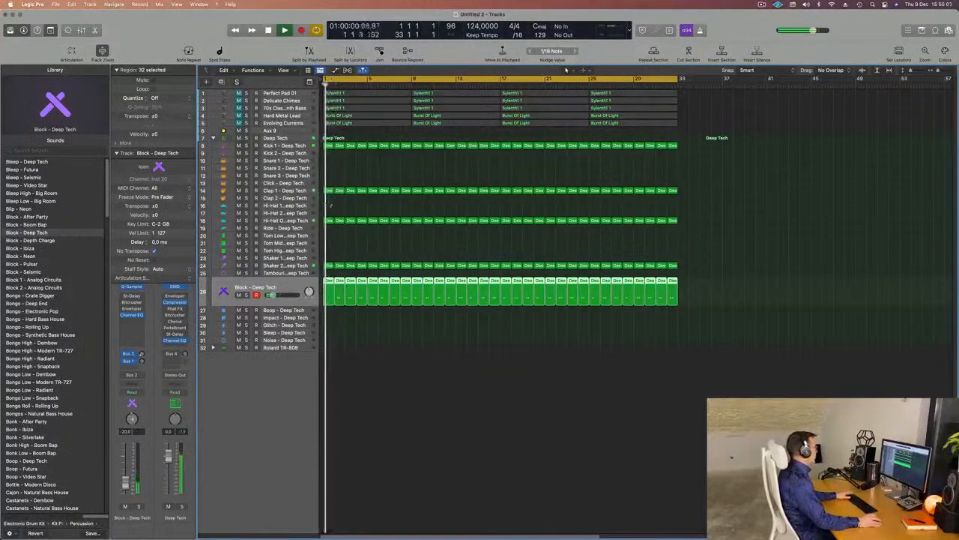
Check the Hi-Hat Open level and set Shaker 2 - Deep Tech to about -32 dB while replaying the drums.
{"action": "left_click", "coordinate": [299, 222]}
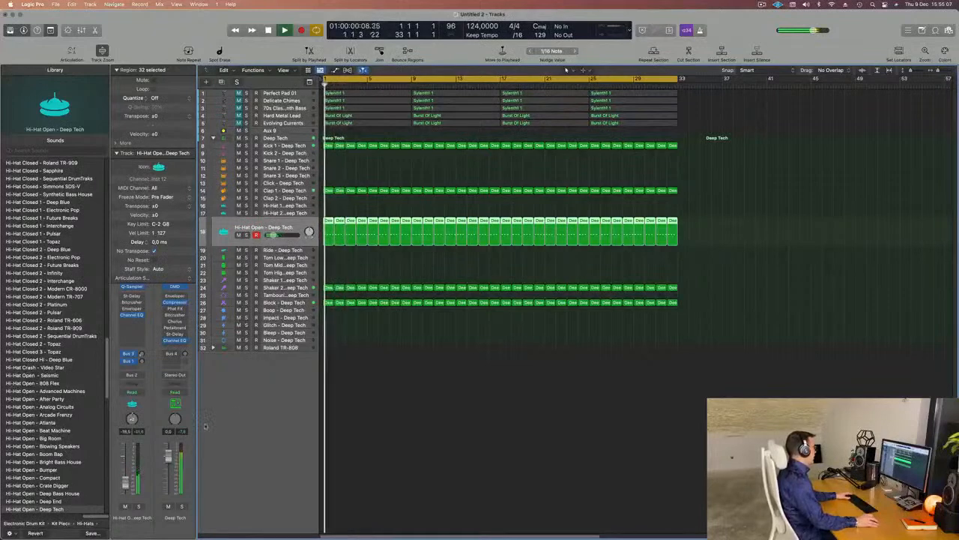
{"action": "left_click", "coordinate": [299, 287]}
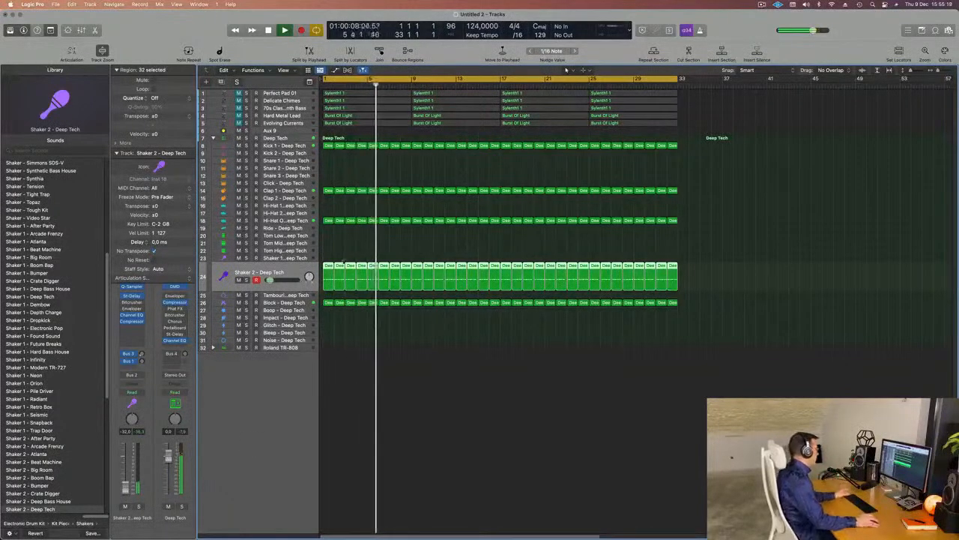
{"action": "key", "text": "Return"}
Return to the Hi-Hat Open - Deep Tech track, set its level to about -16 dB and replay the drum loop.
{"action": "key", "text": "Up"}
{"action": "key", "text": "Up"}
{"action": "key", "text": "Up"}
{"action": "key", "text": "Up"}
{"action": "key", "text": "Up"}
{"action": "key", "text": "Up"}
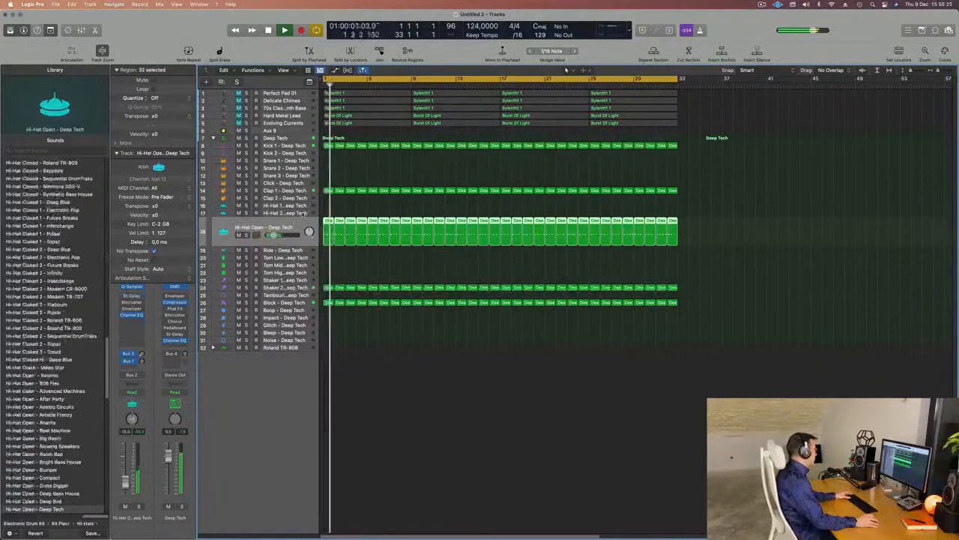
{"action": "key", "text": "ctrl+m"}
{"action": "key", "text": "ctrl+m"}
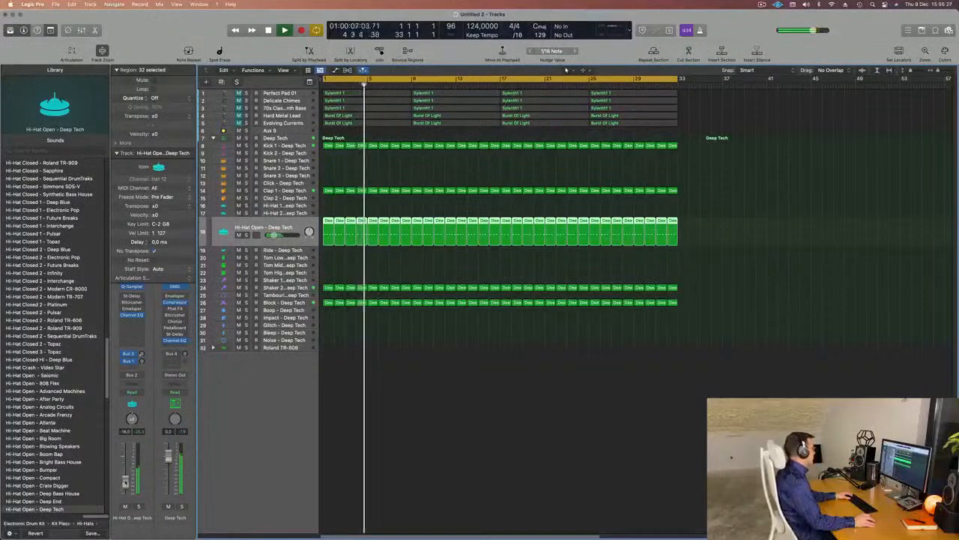
{"action": "key", "text": "space"}
{"action": "key", "text": "Return"}
{"action": "key", "text": "space"}
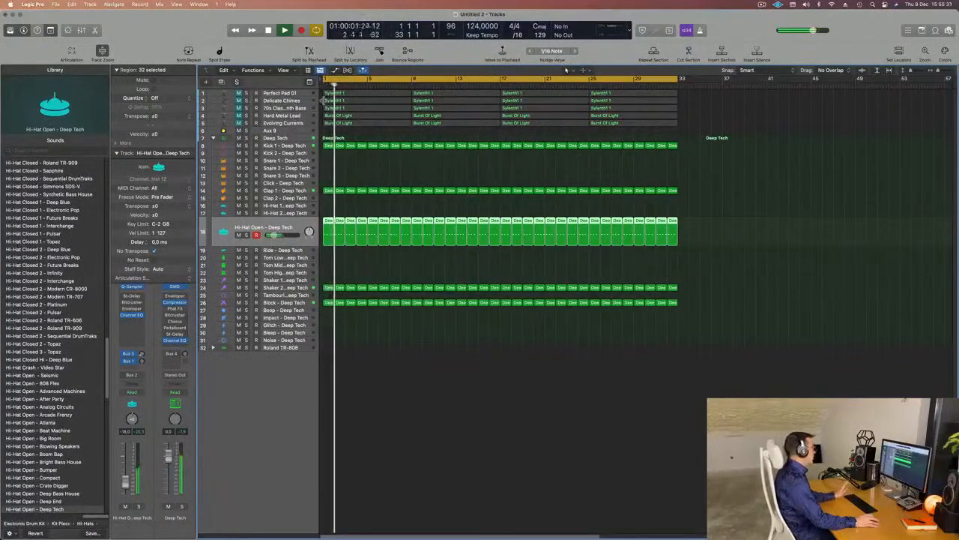
Move the 70s Classic Synth Bass track to the head of the track list and unmute it.
{"action": "left_click_drag", "start_coordinate": [294, 108], "coordinate": [299, 83]}
{"action": "key", "text": "Return"}
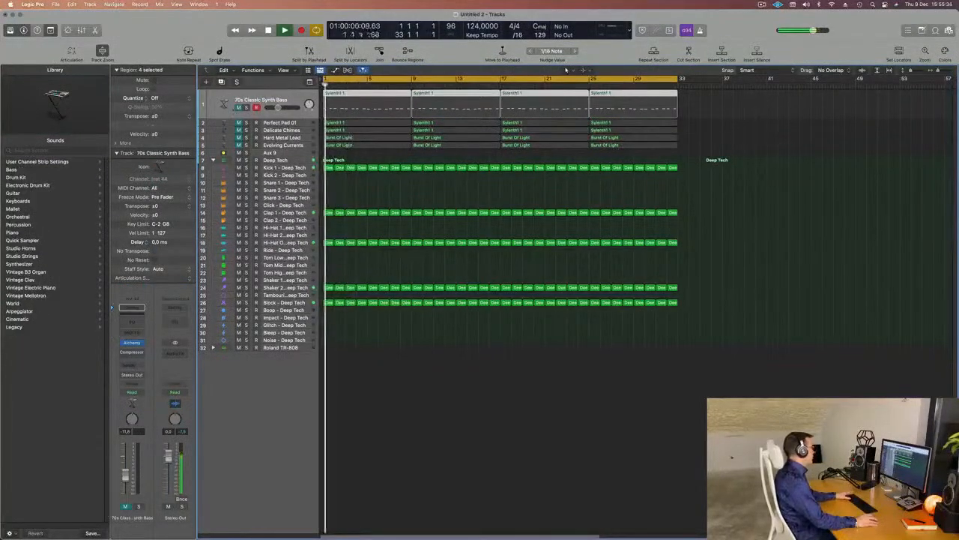
{"action": "key", "text": "space"}
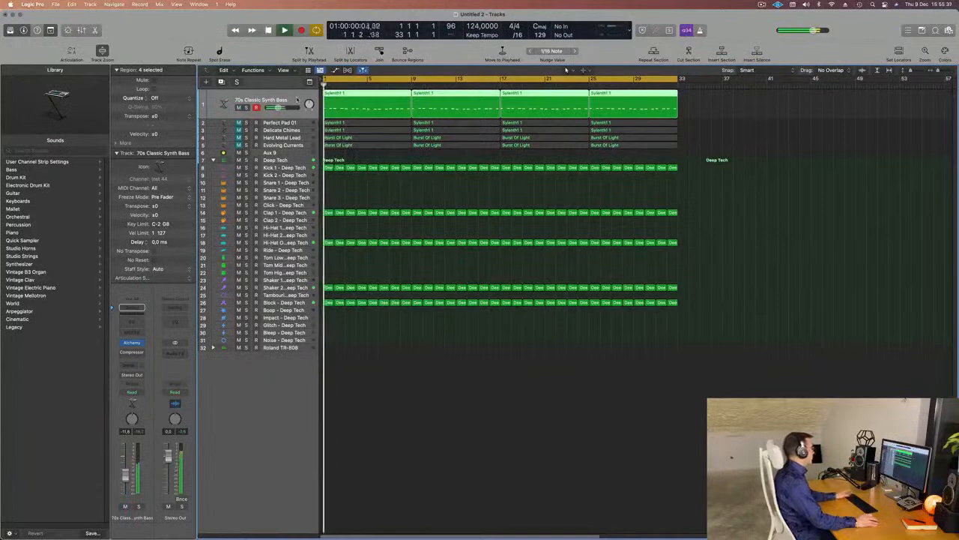
Lower the 70s Classic Synth Bass level to about -16 dB while replaying it against the drums.
{"action": "key", "text": "space"}
{"action": "key", "text": "space"}
{"action": "left_click_drag", "start_coordinate": [126, 479], "coordinate": [126, 485]}
{"action": "double_click", "coordinate": [126, 432]}
{"action": "type", "text": "-"}
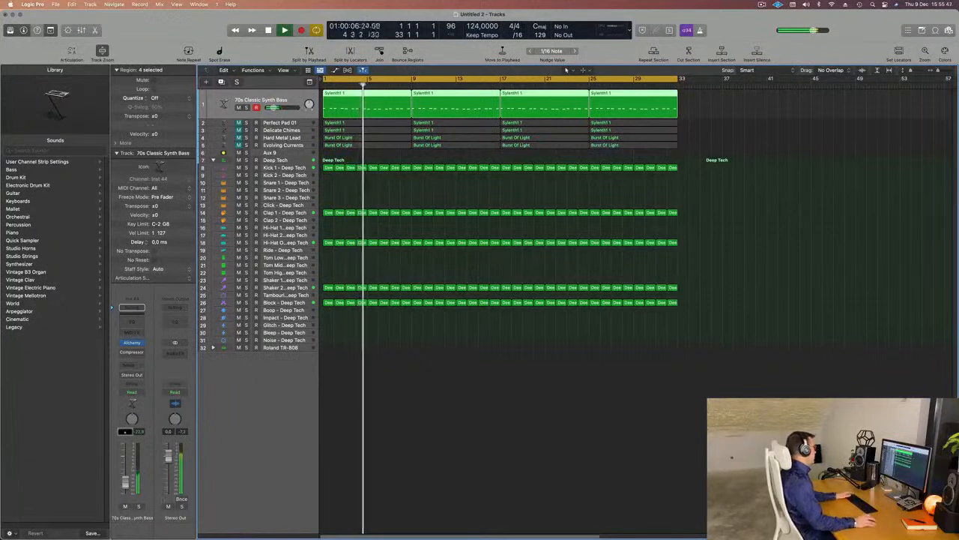
{"action": "left_click", "coordinate": [225, 472]}
{"action": "key", "text": "space"}
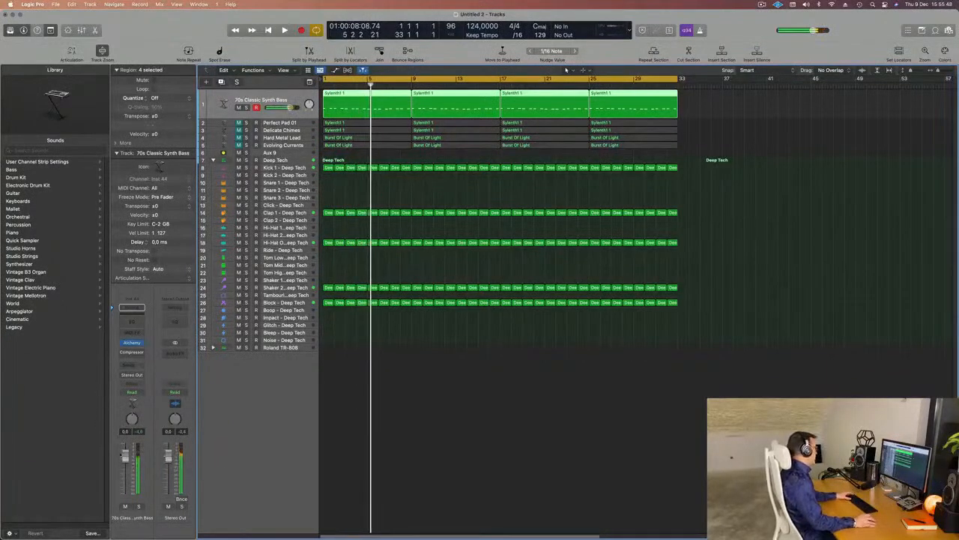
{"action": "key", "text": "Return"}
{"action": "key", "text": "space"}
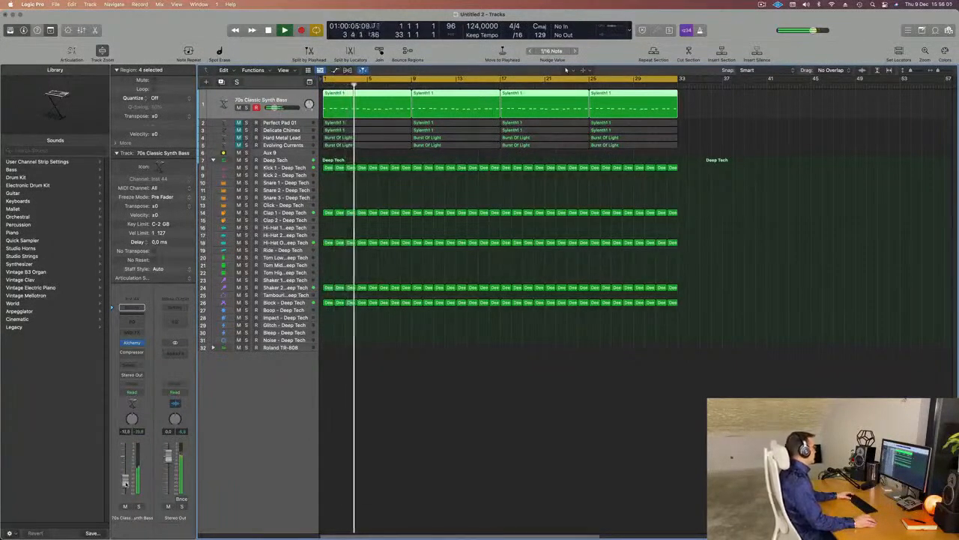
Adjust the Alchemy cutoff on 70s Classic Synth Bass and lower the bass level to about -17.6 dB.
{"action": "left_click", "coordinate": [132, 343]}
{"action": "key", "text": "space"}
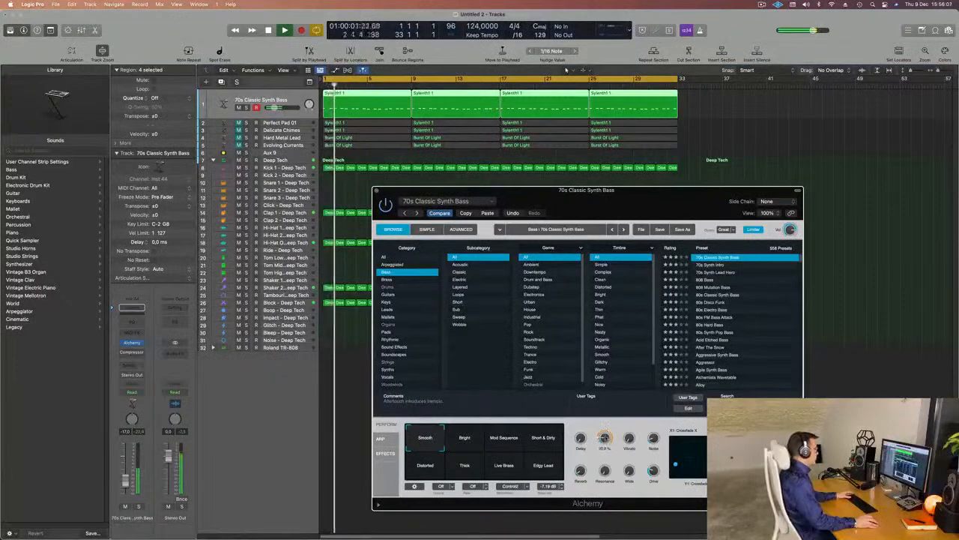
{"action": "key", "text": "space"}
{"action": "key", "text": "space"}
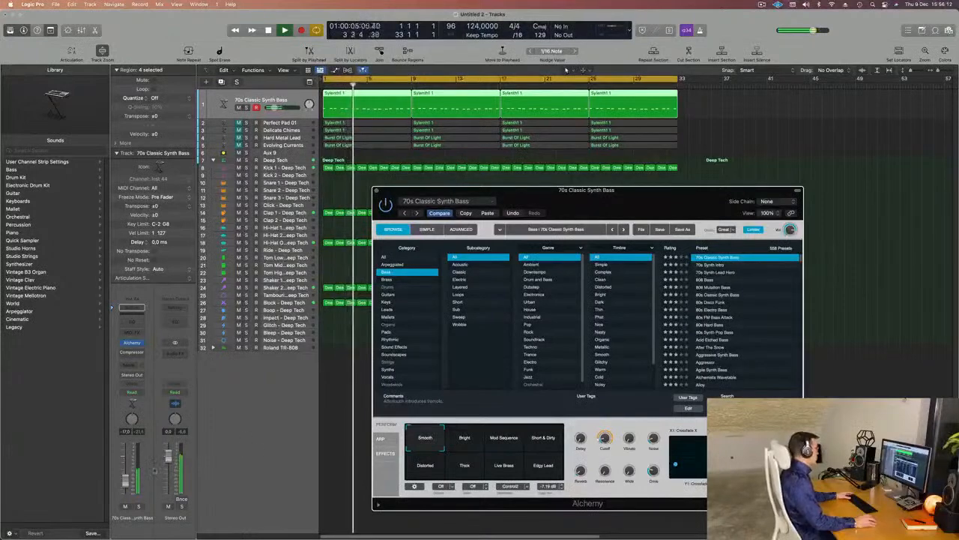
{"action": "left_click", "coordinate": [344, 271]}
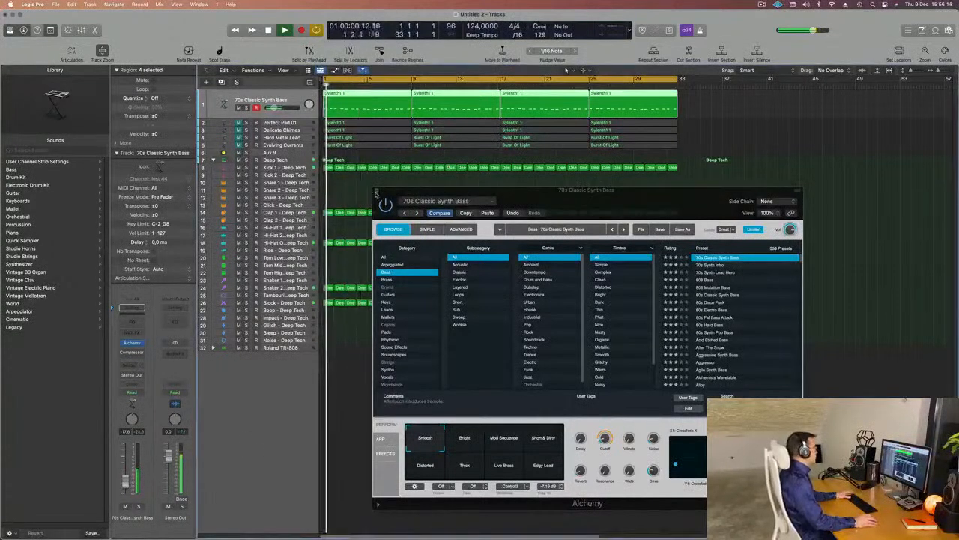
{"action": "left_click", "coordinate": [377, 193]}
Lower the Block - Deep Tech level to about -22 dB and replay the loop.
{"action": "left_click", "coordinate": [256, 305]}
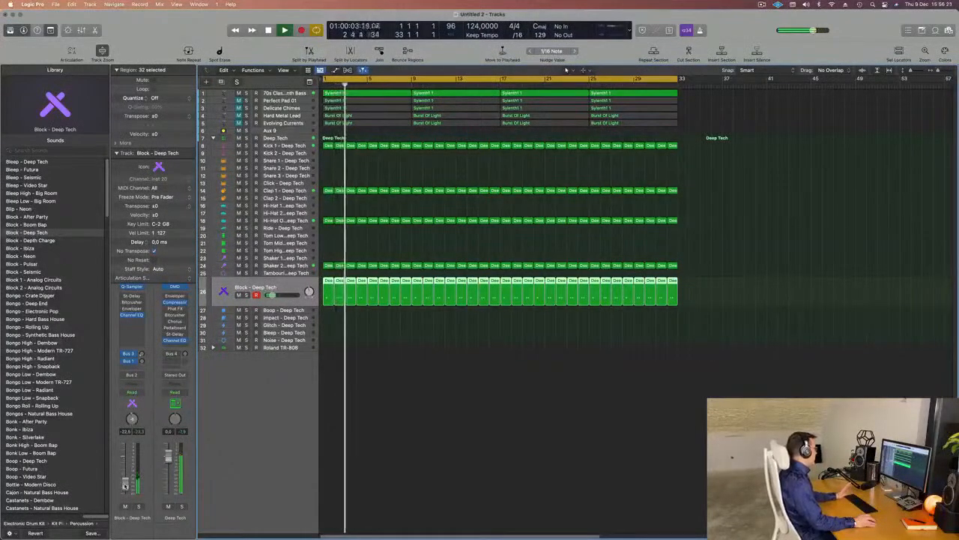
{"action": "key", "text": "Return"}
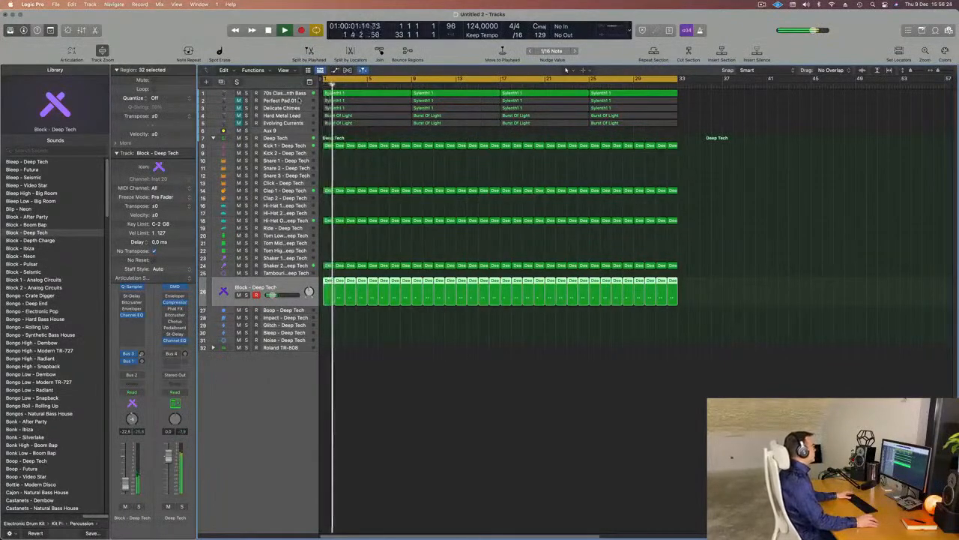
Unmute the Perfect Pad 01 track and replay the loop from the beginning.
{"action": "left_click", "coordinate": [298, 100]}
{"action": "key", "text": "Return"}
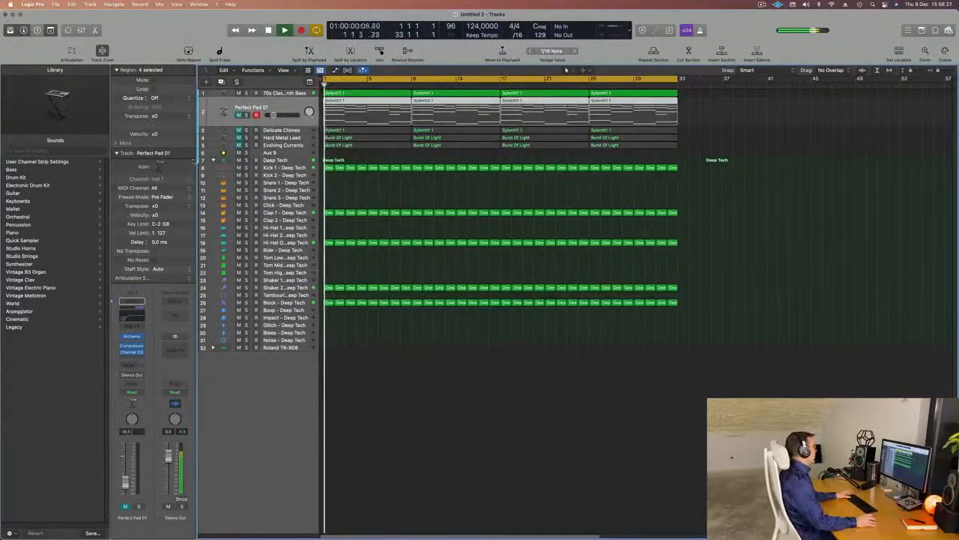
{"action": "key", "text": "Return"}
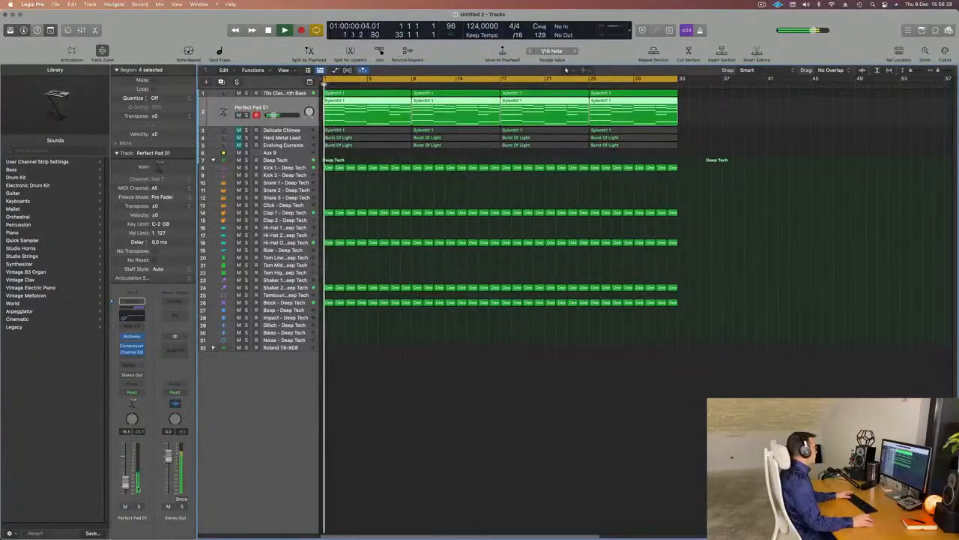
Adjust the low cut in the Perfect Pad 01 Channel EQ and lower the pad's level to about -25.5 dB.
{"action": "left_click", "coordinate": [140, 313]}
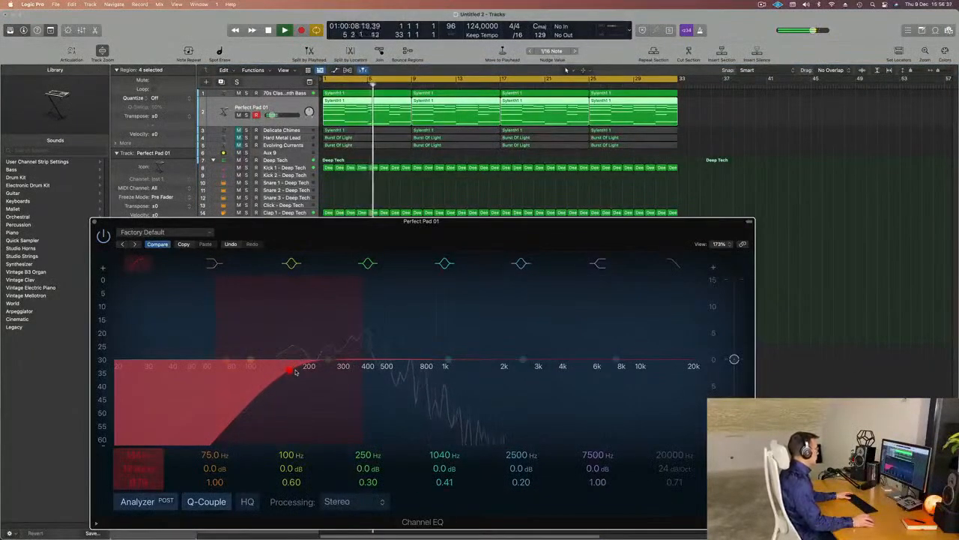
{"action": "key", "text": "space"}
{"action": "key", "text": "super+w"}
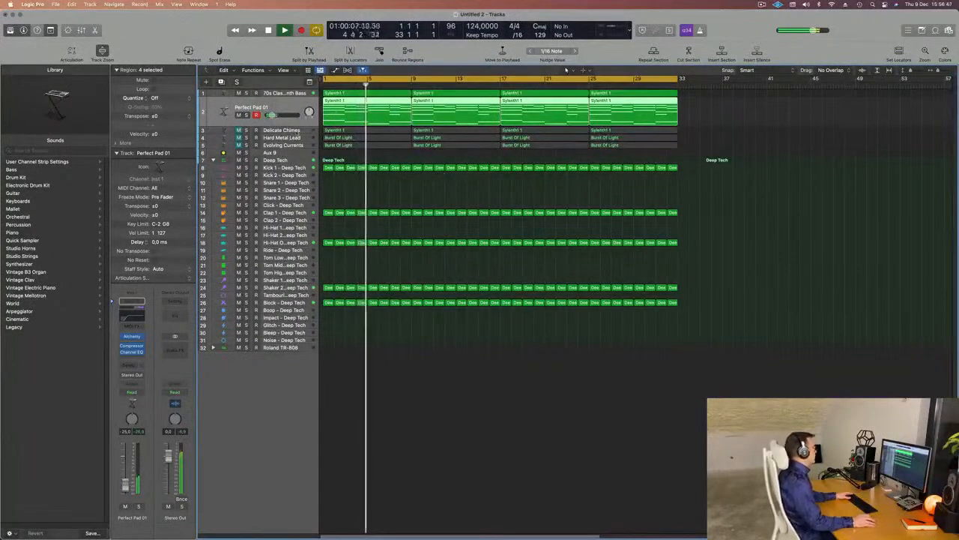
Lower the Delicate Chimes level to about -42 dB and unmute the track during playback.
{"action": "left_click", "coordinate": [293, 129]}
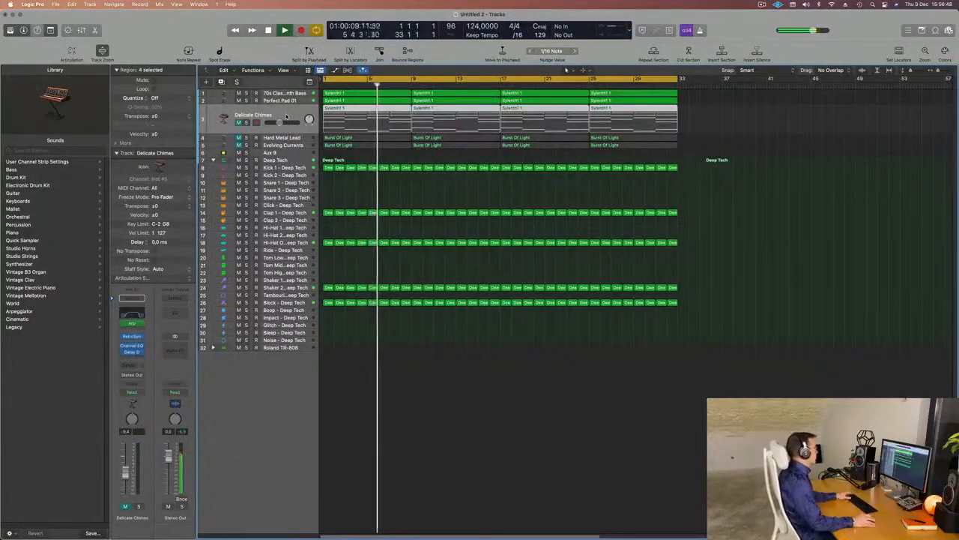
{"action": "key", "text": "space"}
{"action": "key", "text": "space"}
{"action": "key", "text": "space"}
{"action": "key", "text": "space"}
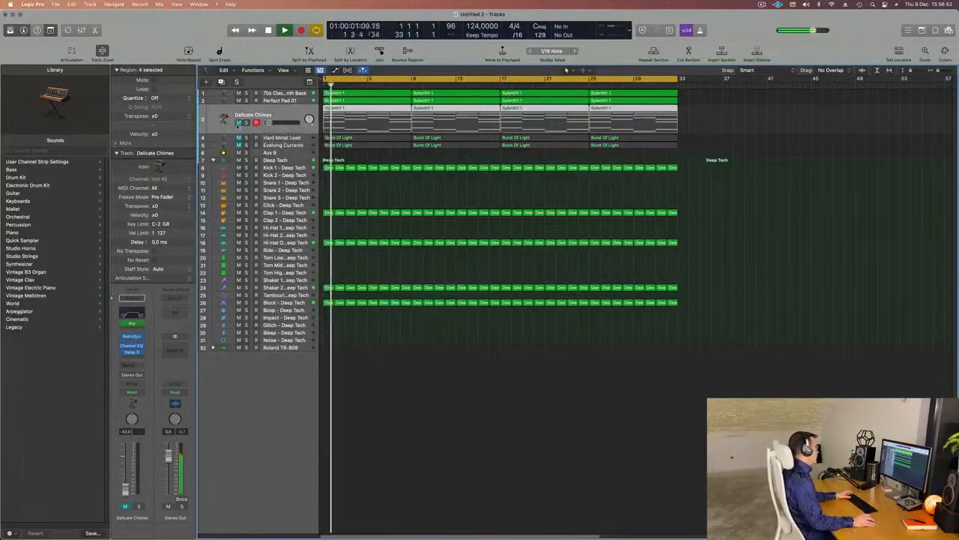
{"action": "left_click", "coordinate": [238, 122]}
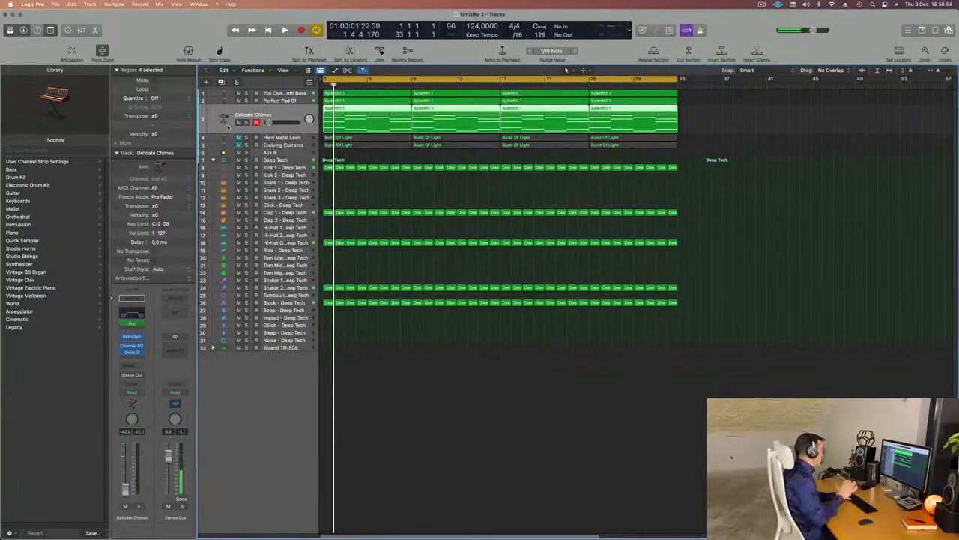
Replay the loop, raise the Delicate Chimes level to about -19.5 dB and lower Block - Deep Tech to about -26 dB.
{"action": "key", "text": "space"}
{"action": "key", "text": "space"}
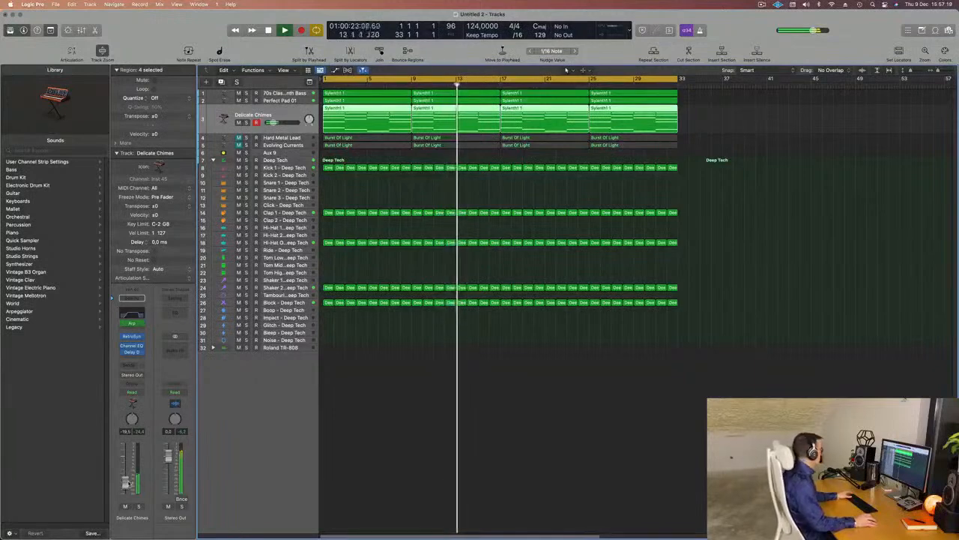
{"action": "left_click", "coordinate": [292, 303]}
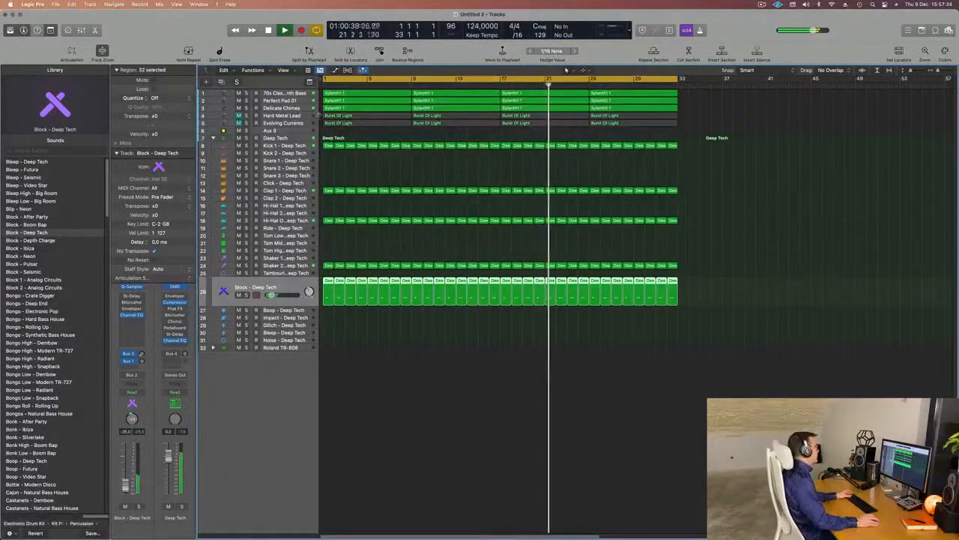
In the Delicate Chimes Channel EQ, compare the sound without the high cut, then set it to 3780 Hz with a Q of 0.60.
{"action": "left_click", "coordinate": [268, 109]}
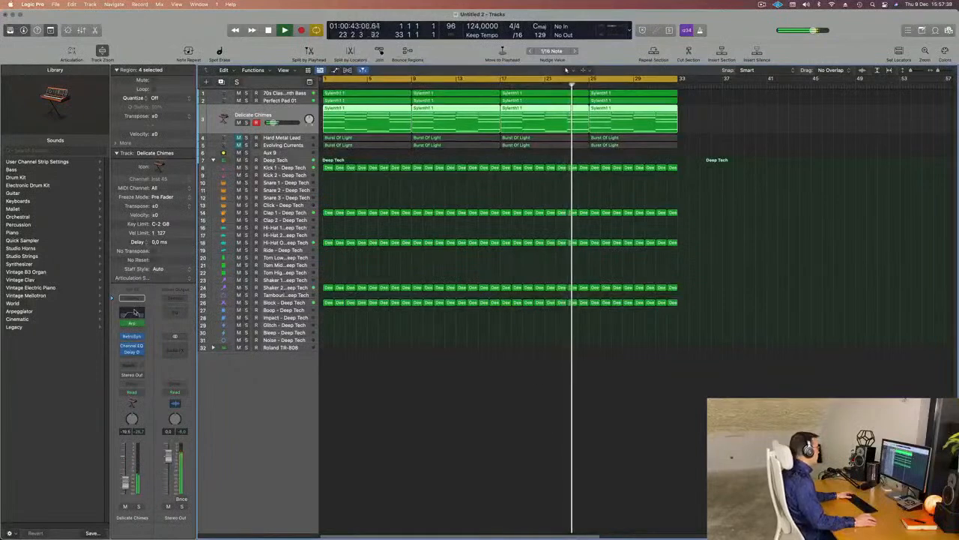
{"action": "left_click", "coordinate": [132, 312]}
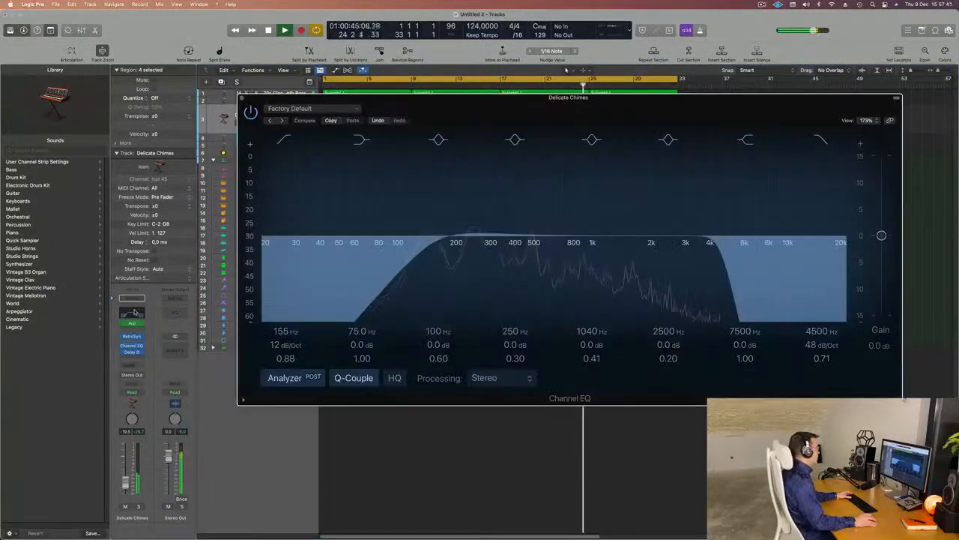
{"action": "left_click", "coordinate": [815, 142]}
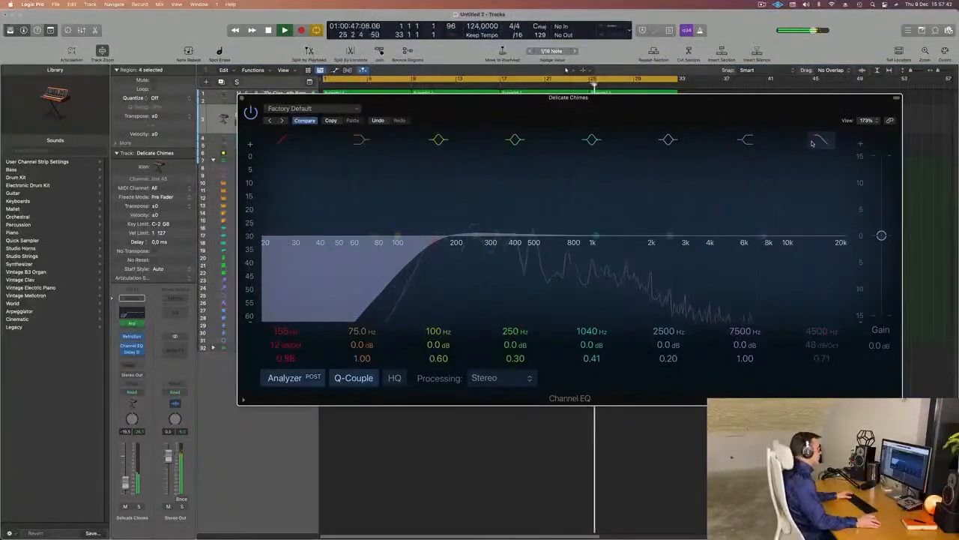
{"action": "left_click", "coordinate": [816, 141]}
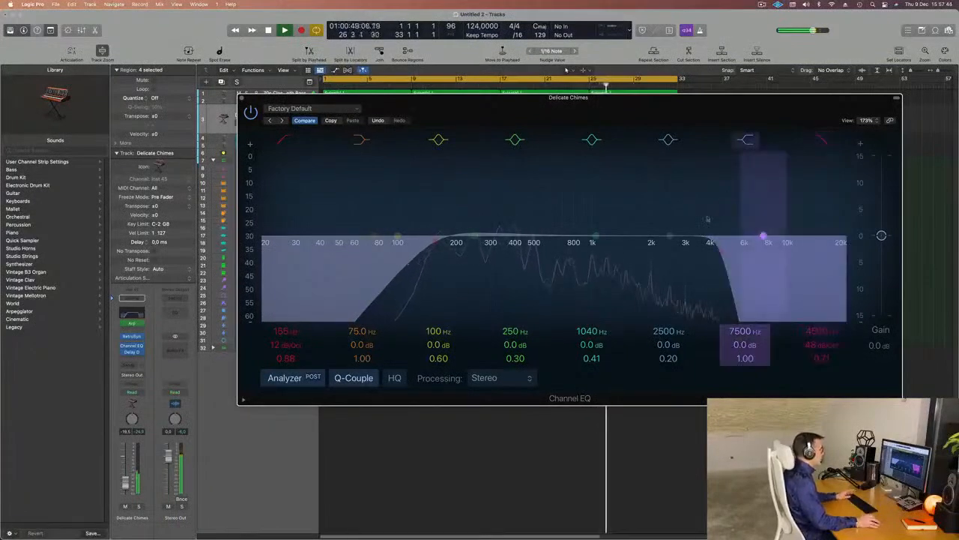
{"action": "left_click_drag", "start_coordinate": [716, 249], "coordinate": [703, 252]}
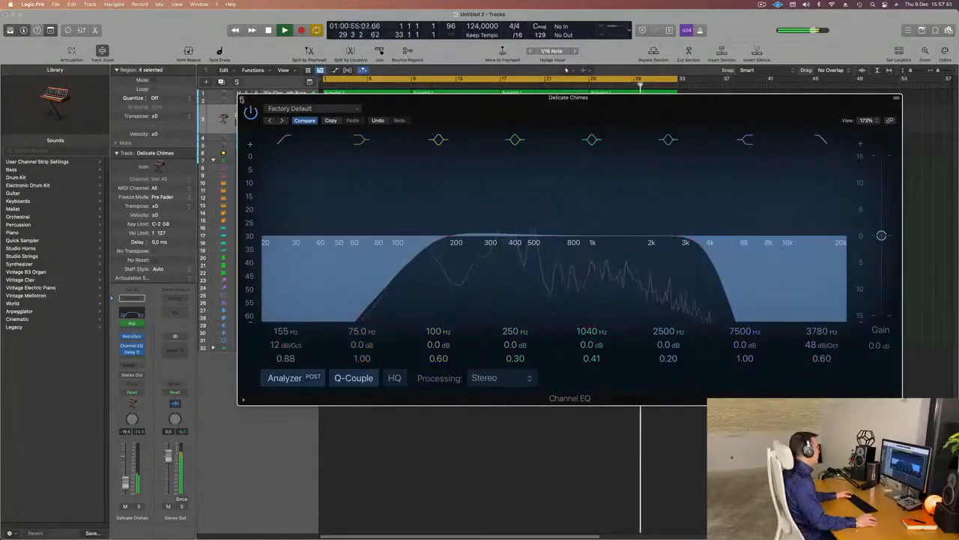
{"action": "left_click", "coordinate": [242, 98]}
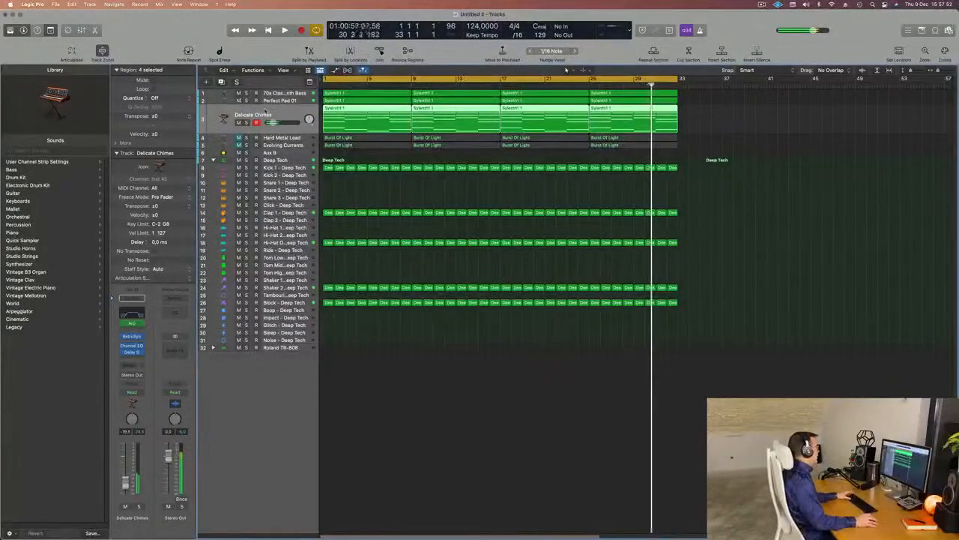
Unmute the Hard Metal Lead and Evolving Currents tracks and lower the Aux 9 level to about -42 dB.
{"action": "left_click", "coordinate": [244, 153]}
{"action": "left_click", "coordinate": [239, 145]}
{"action": "left_click_drag", "start_coordinate": [278, 145], "coordinate": [268, 144]}
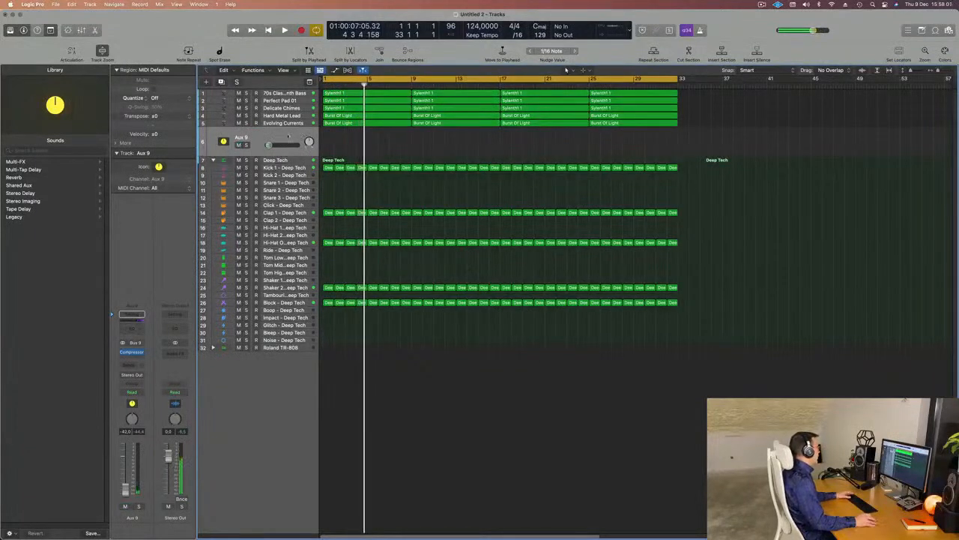
Turn the Bus 8 sends of Hard Metal Lead and Evolving Currents fully down and start playback.
{"action": "left_click", "coordinate": [293, 115]}
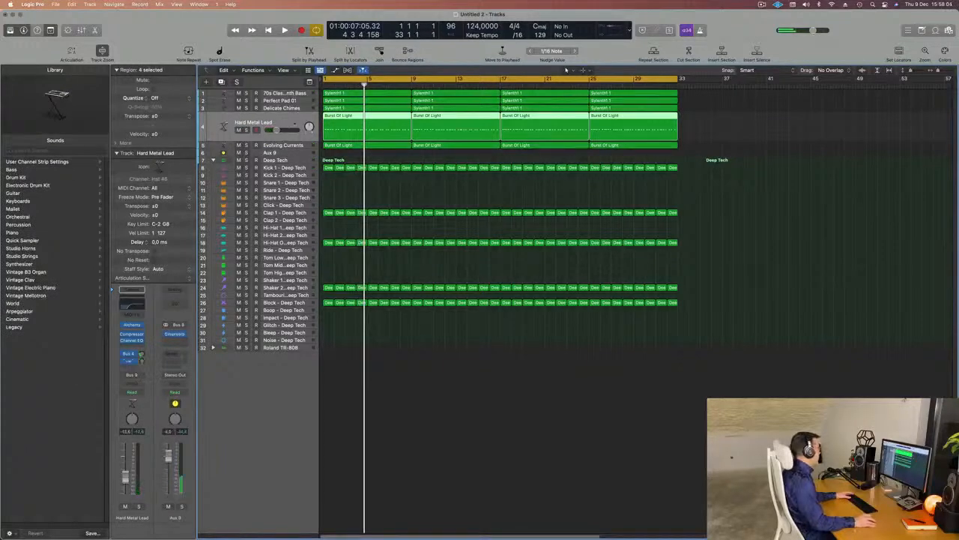
{"action": "left_click", "coordinate": [296, 144]}
{"action": "key", "text": "space"}
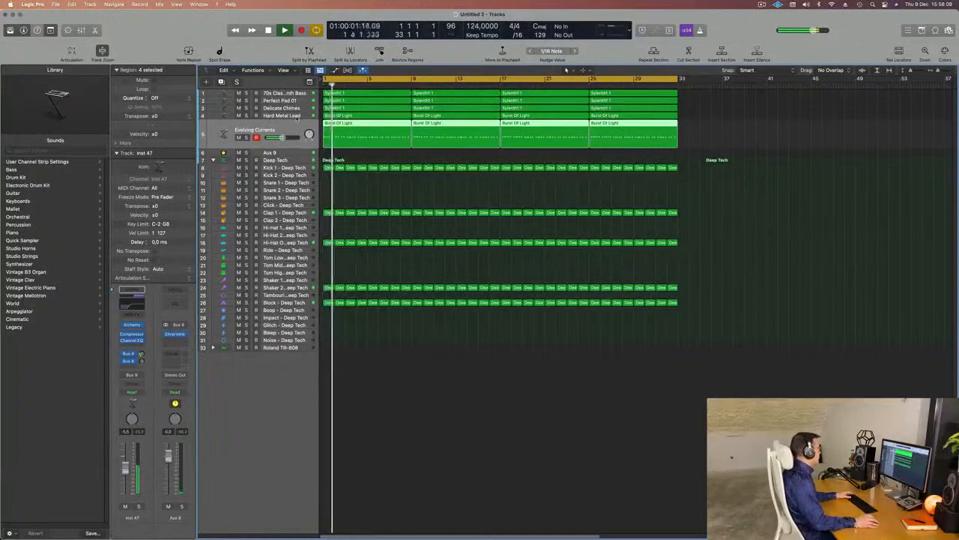
Lower the Aux 9 level all the way to silence and replay the loop from the beginning.
{"action": "left_click", "coordinate": [298, 117]}
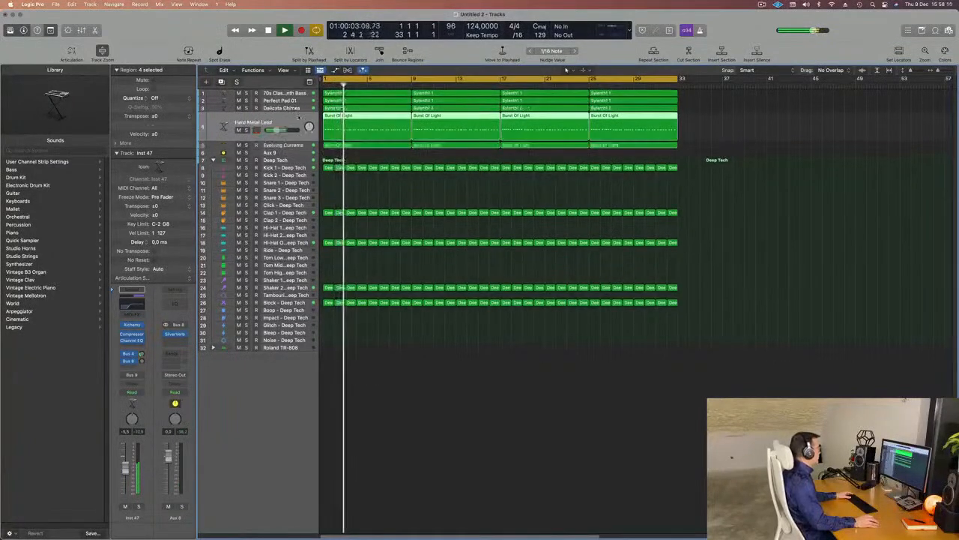
{"action": "left_click", "coordinate": [299, 153]}
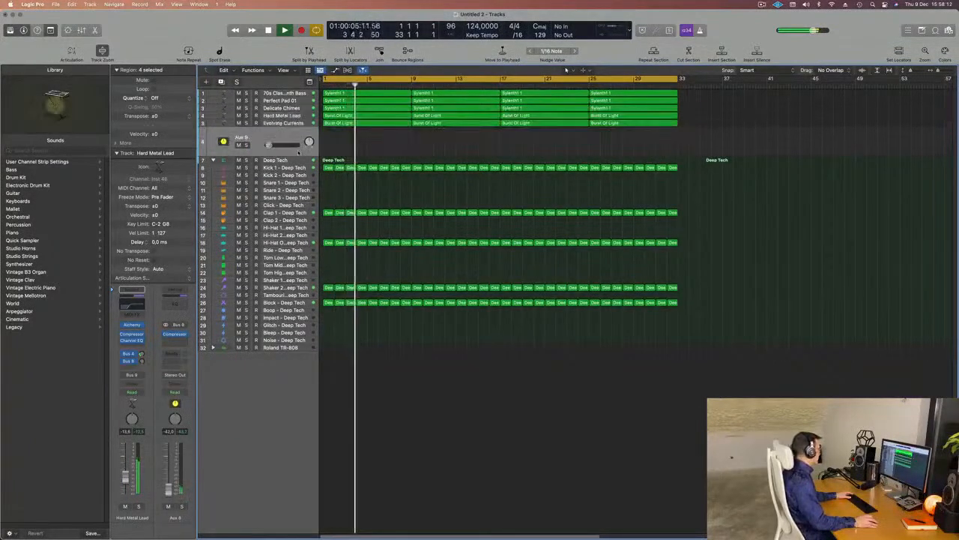
{"action": "key", "text": "space"}
{"action": "key", "text": "space"}
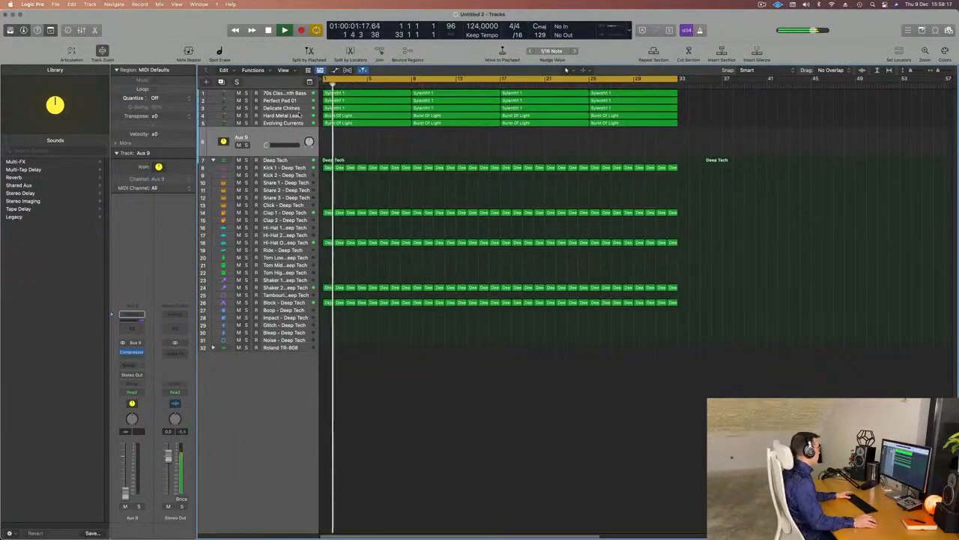
Turn the Bus 4 sends of Hard Metal Lead and Evolving Currents fully down and return to the loop start.
{"action": "left_click", "coordinate": [299, 115]}
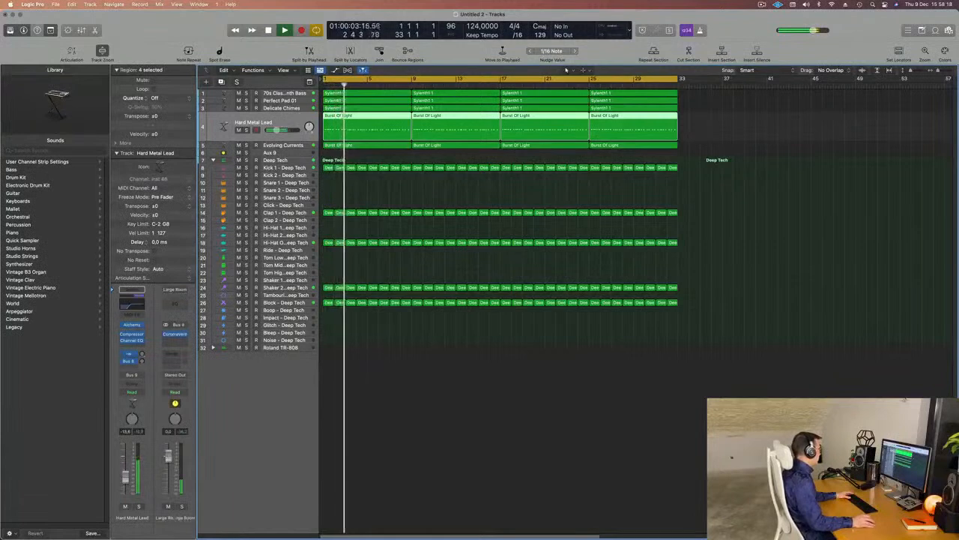
{"action": "left_click", "coordinate": [303, 145]}
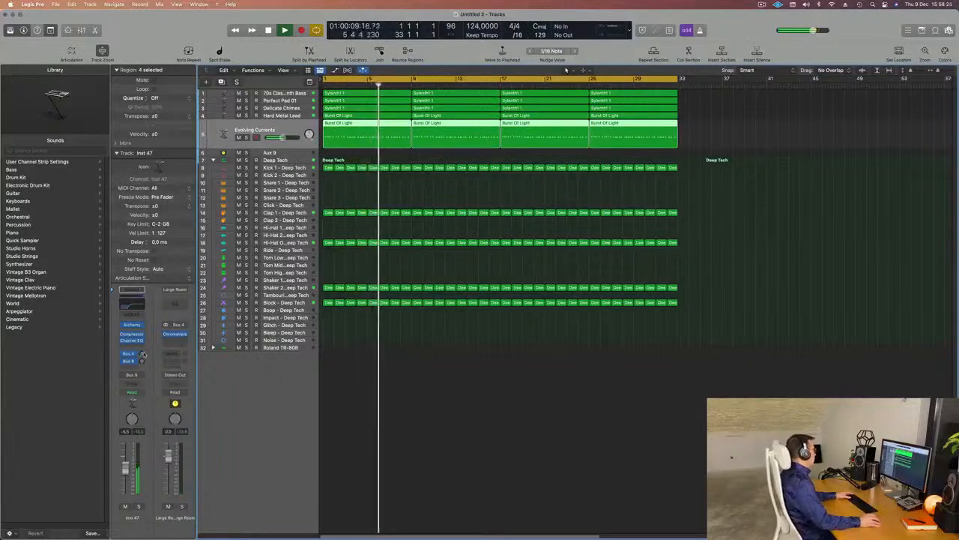
{"action": "key", "text": "Return"}
Raise the Aux 9 level to about -14.6 dB while replaying the loop from the beginning.
{"action": "left_click", "coordinate": [303, 154]}
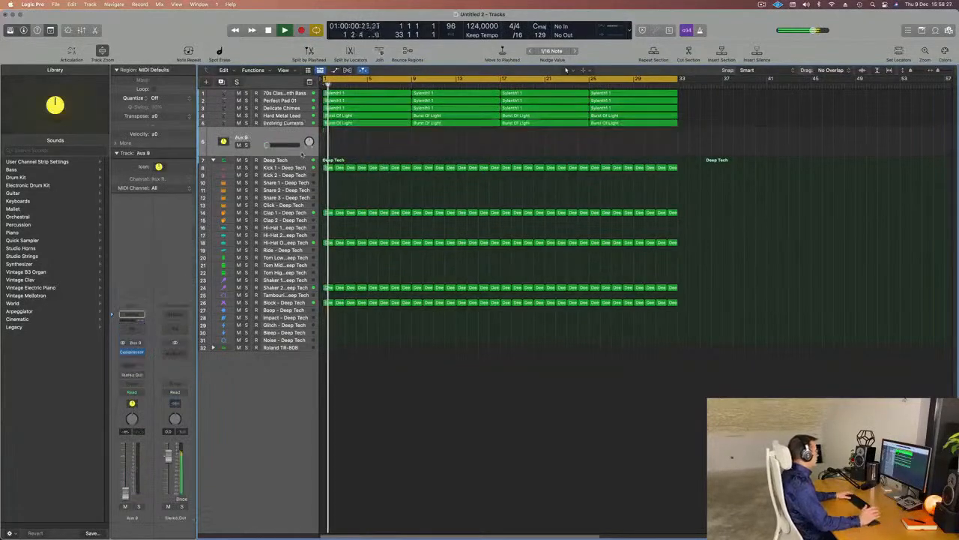
{"action": "key", "text": "Return"}
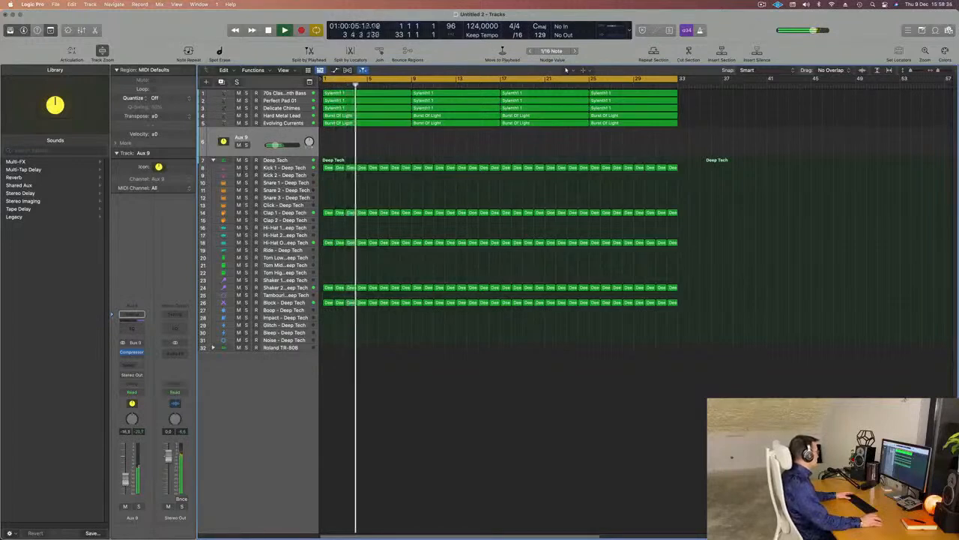
Add a Bus 9 send to the Aux 9 channel and replay the loop.
{"action": "left_click", "coordinate": [131, 365]}
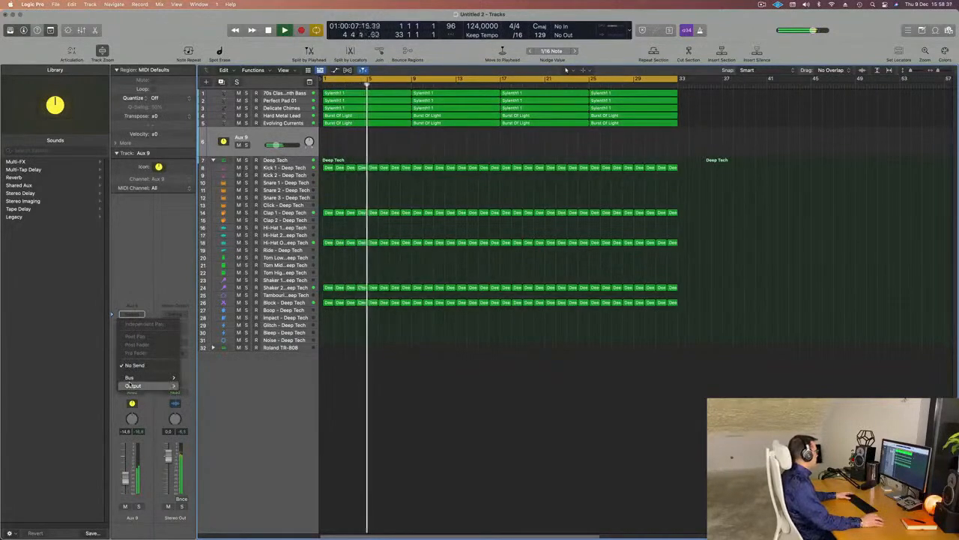
{"action": "mouse_move", "coordinate": [130, 377]}
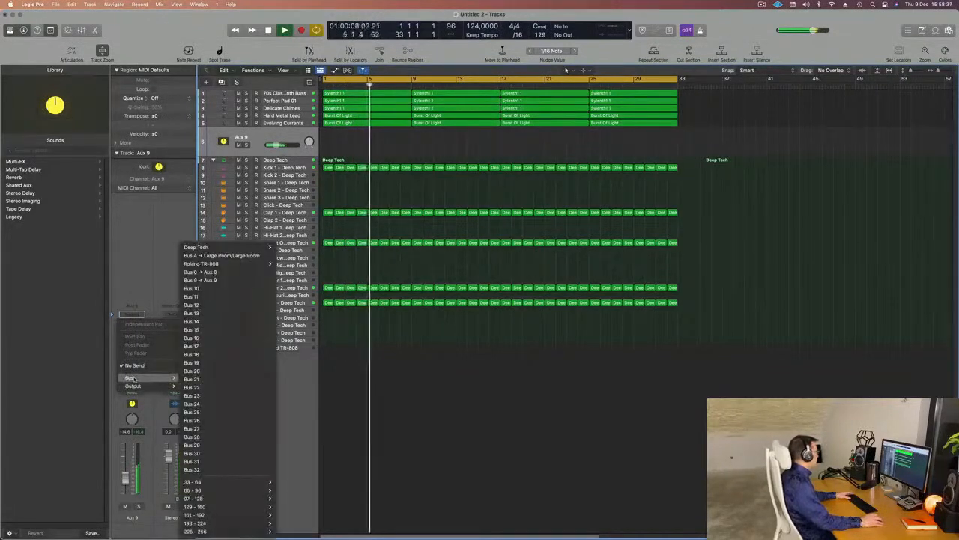
{"action": "left_click", "coordinate": [213, 279]}
{"action": "key", "text": "Return"}
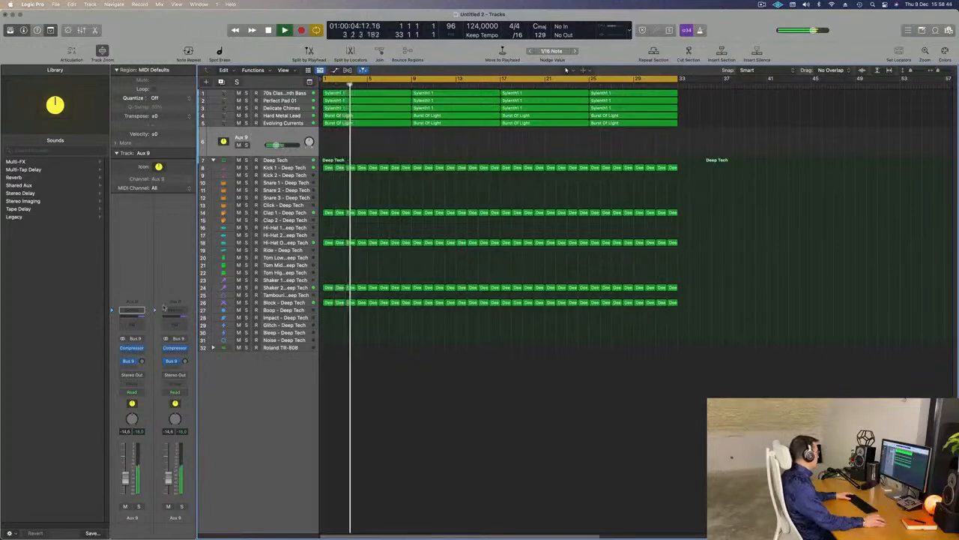
Reroute the Aux 9 send to Bus 8, turn up its amount and raise the Aux 9 level to about -12.6 dB.
{"action": "left_click", "coordinate": [134, 361]}
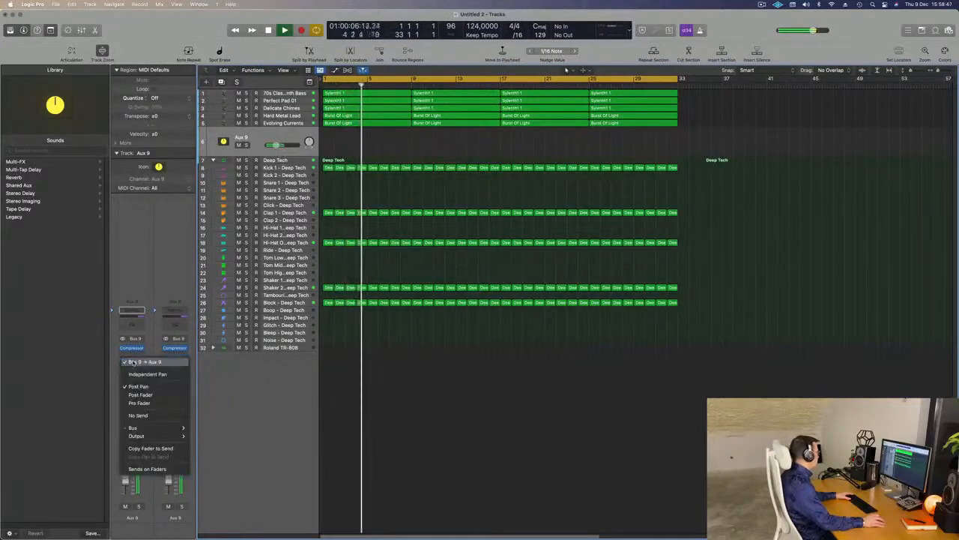
{"action": "mouse_move", "coordinate": [149, 433]}
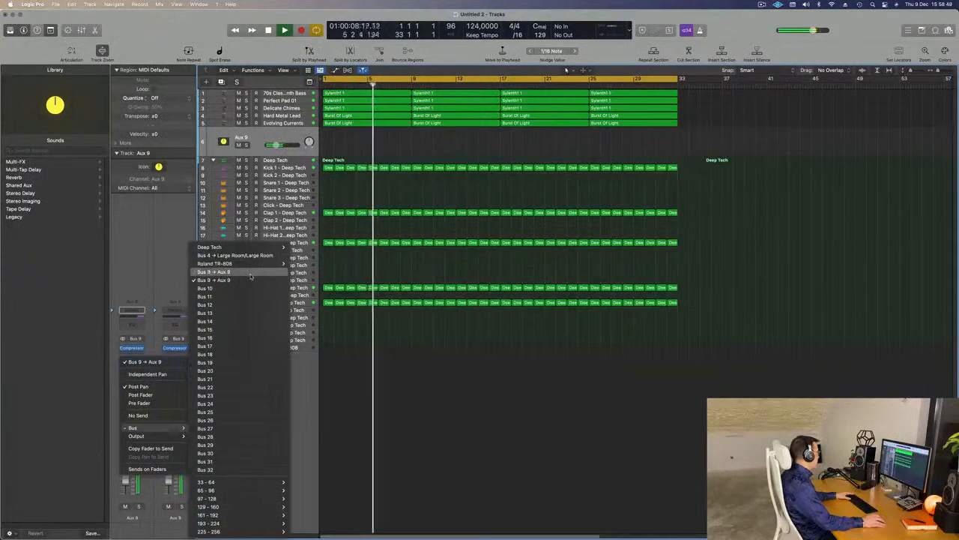
{"action": "left_click", "coordinate": [214, 269]}
{"action": "key", "text": "Return"}
{"action": "left_click_drag", "start_coordinate": [142, 363], "coordinate": [148, 360]}
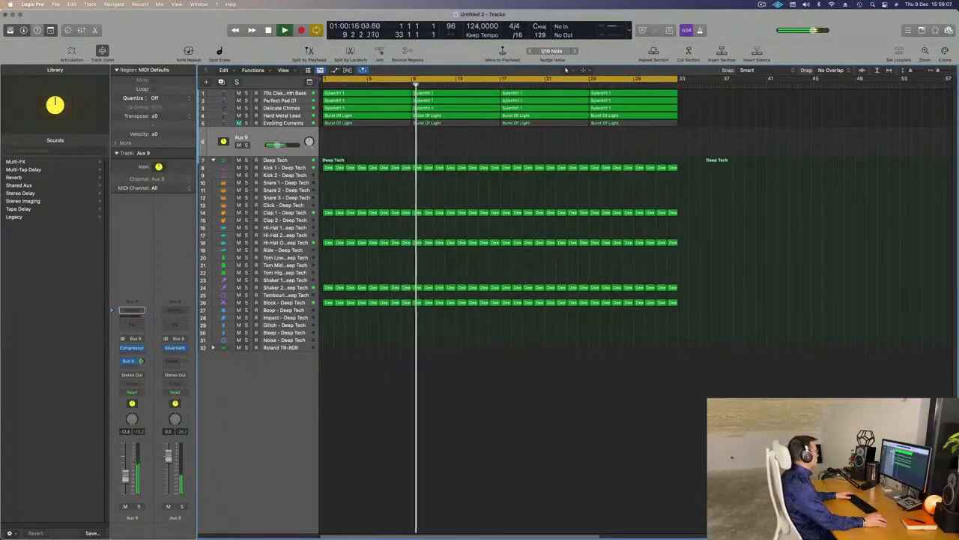
Raise the Hard Metal Lead level to about -11 dB during playback and unmute the Evolving Currents track.
{"action": "left_click", "coordinate": [284, 117]}
{"action": "key", "text": "Return"}
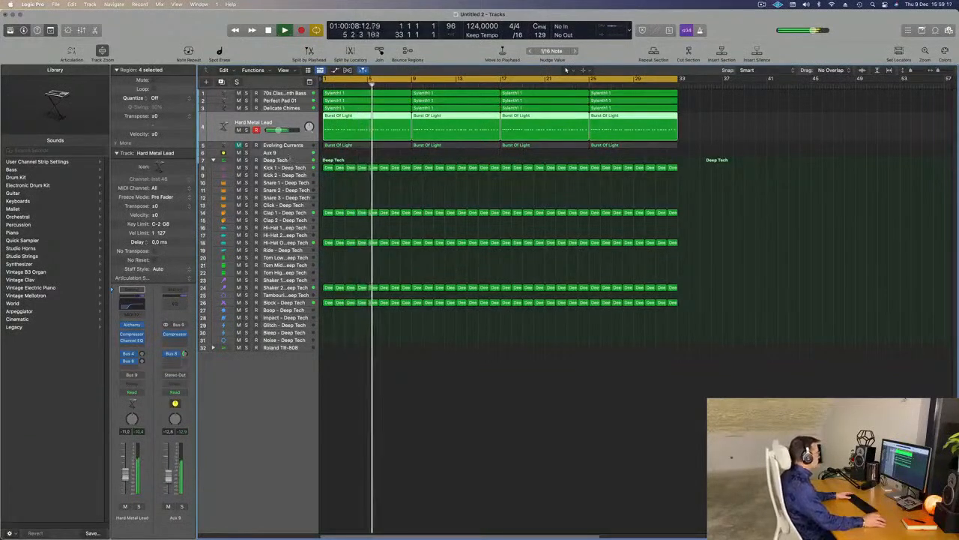
{"action": "key", "text": "Down"}
{"action": "key", "text": "ctrl+m"}
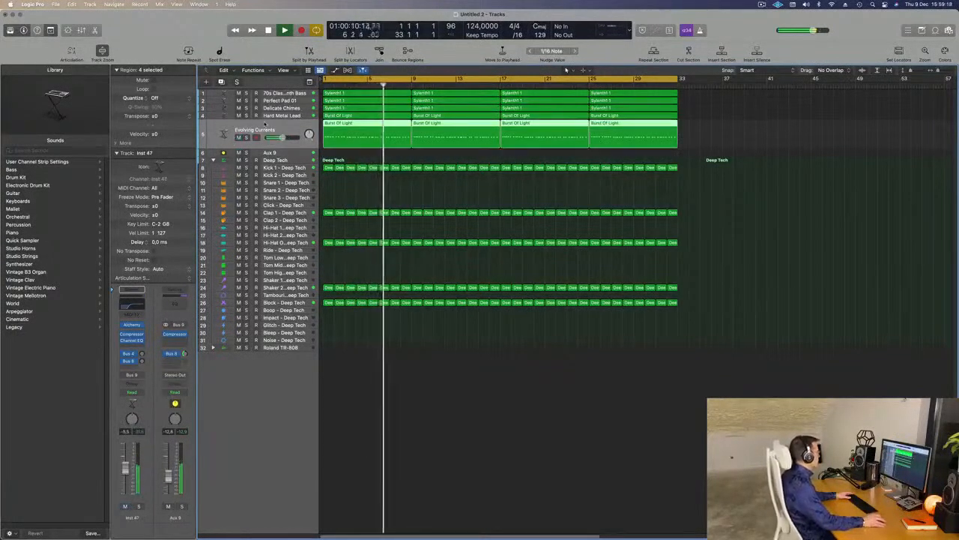
Audition the Alchemy performance variations on Evolving Currents, choose Unison Pluck and raise the track's level to about -0.7 dB.
{"action": "left_click", "coordinate": [131, 325]}
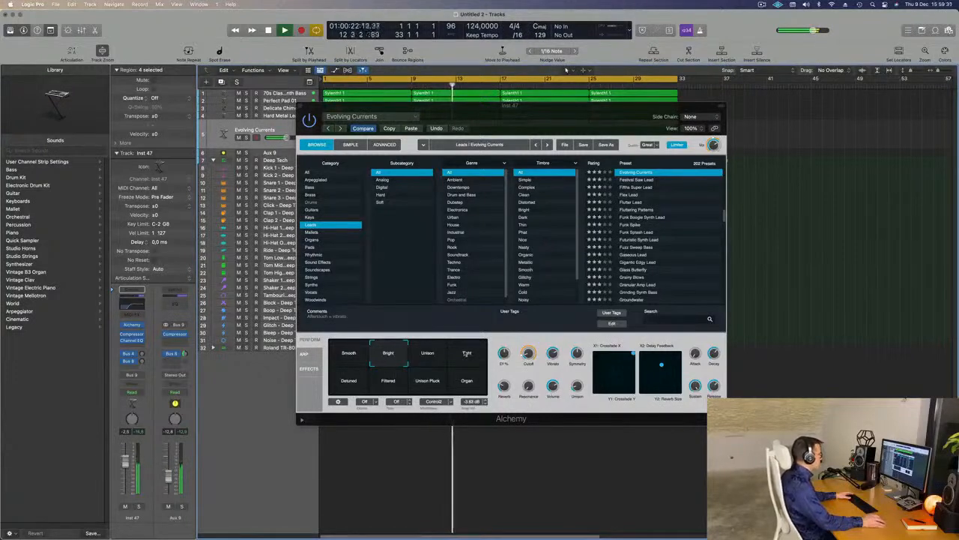
{"action": "left_click", "coordinate": [347, 354]}
{"action": "left_click", "coordinate": [430, 357]}
{"action": "left_click", "coordinate": [466, 355]}
{"action": "left_click", "coordinate": [349, 381]}
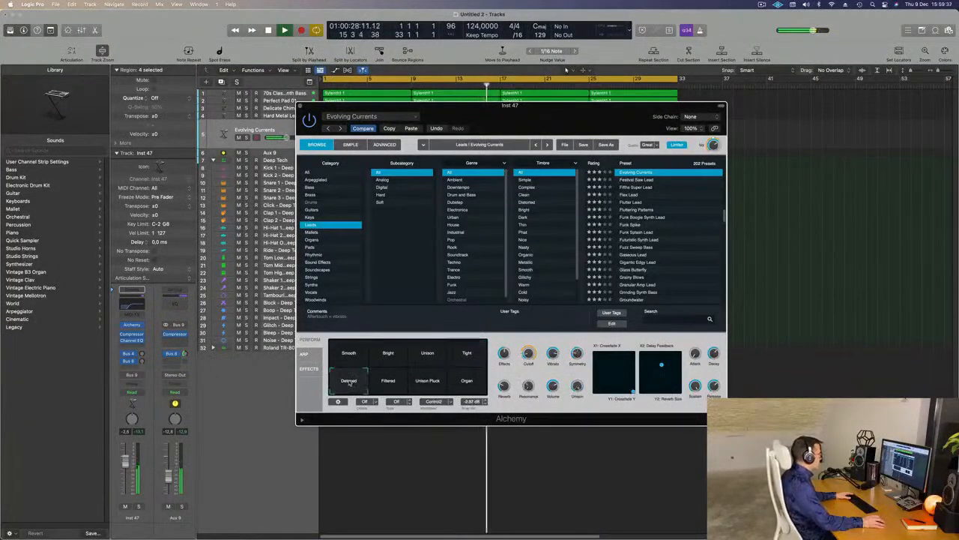
{"action": "left_click", "coordinate": [388, 382]}
{"action": "left_click", "coordinate": [423, 384]}
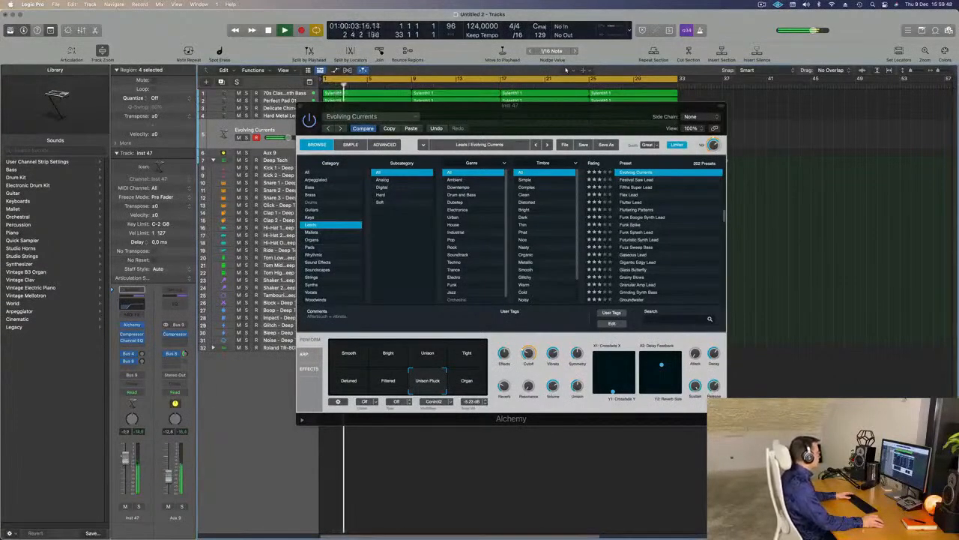
{"action": "left_click_drag", "start_coordinate": [504, 118], "coordinate": [478, 144]}
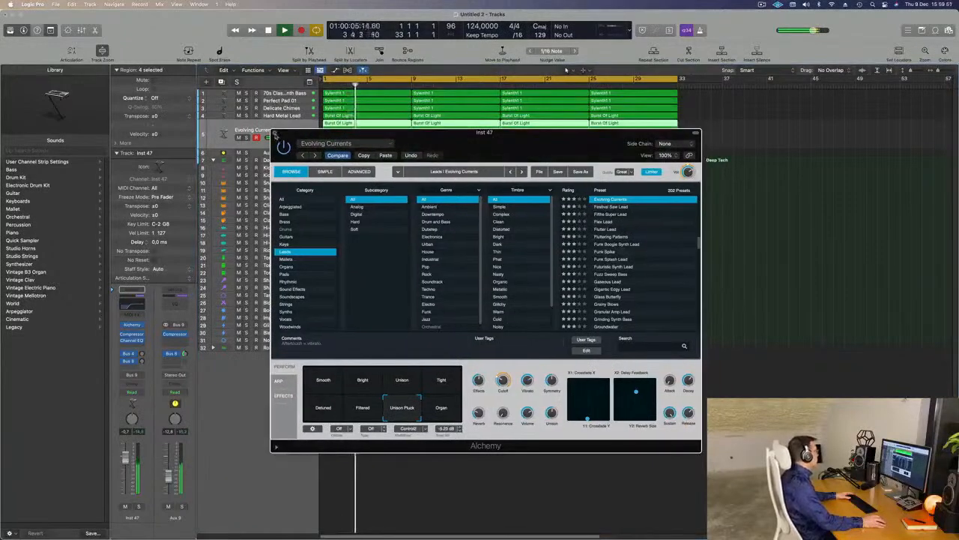
{"action": "left_click", "coordinate": [275, 133]}
{"action": "left_click", "coordinate": [711, 227]}
{"action": "key", "text": "super+Left"}
{"action": "key", "text": "super+Left"}
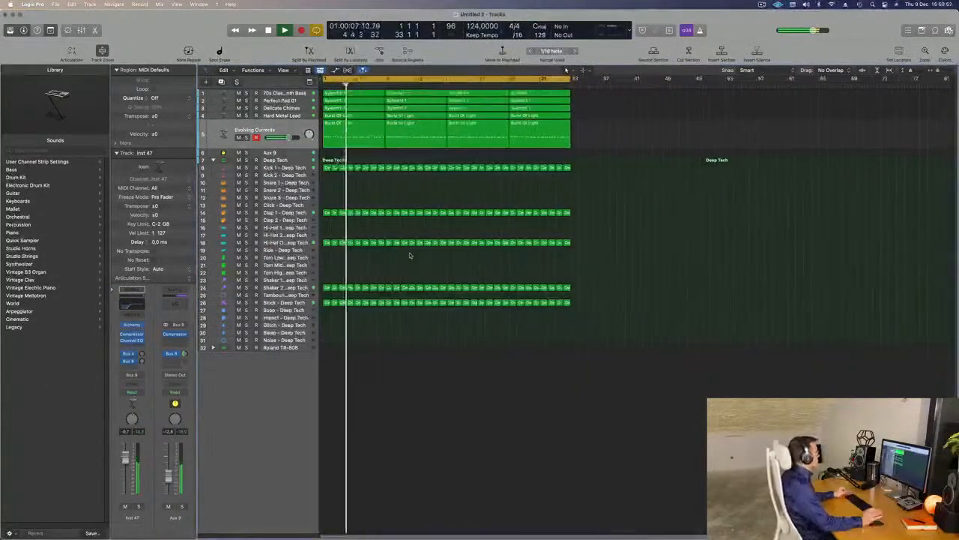
{"action": "key", "text": "super+Right"}
{"action": "key", "text": "super+Right"}
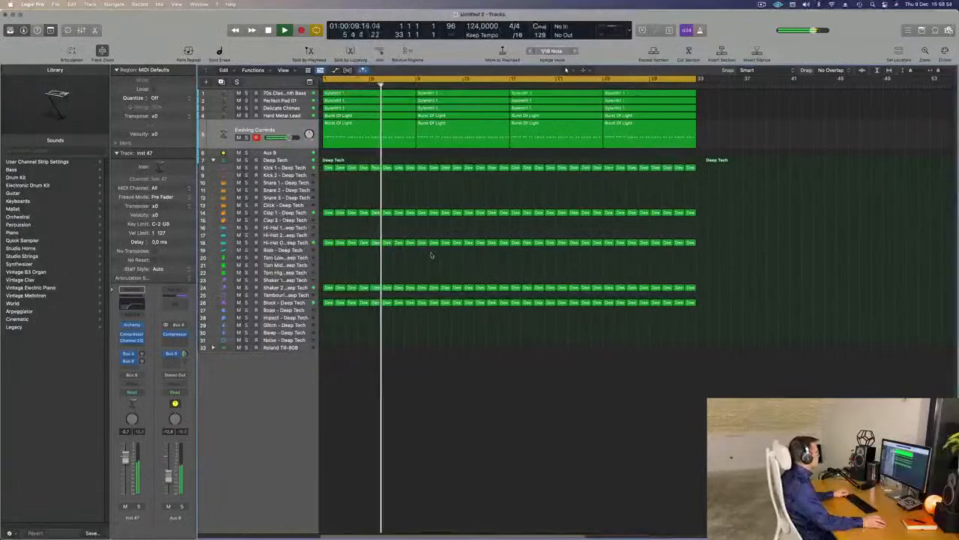
Increase the height of all tracks slightly and enlarge the Aux 9 track individually.
{"action": "scroll", "coordinate": [524, 317], "scroll_direction": "up", "scroll_amount": 3}
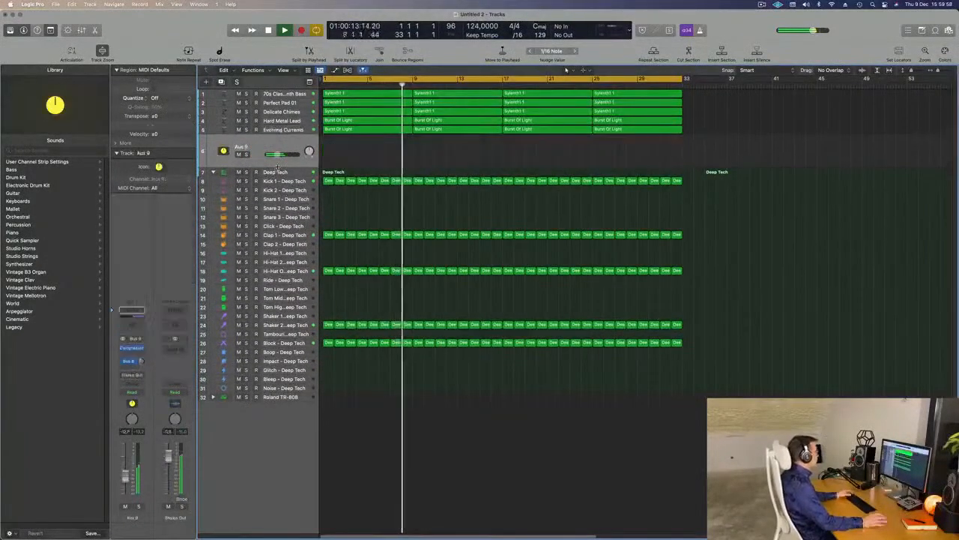
{"action": "left_click", "coordinate": [274, 163]}
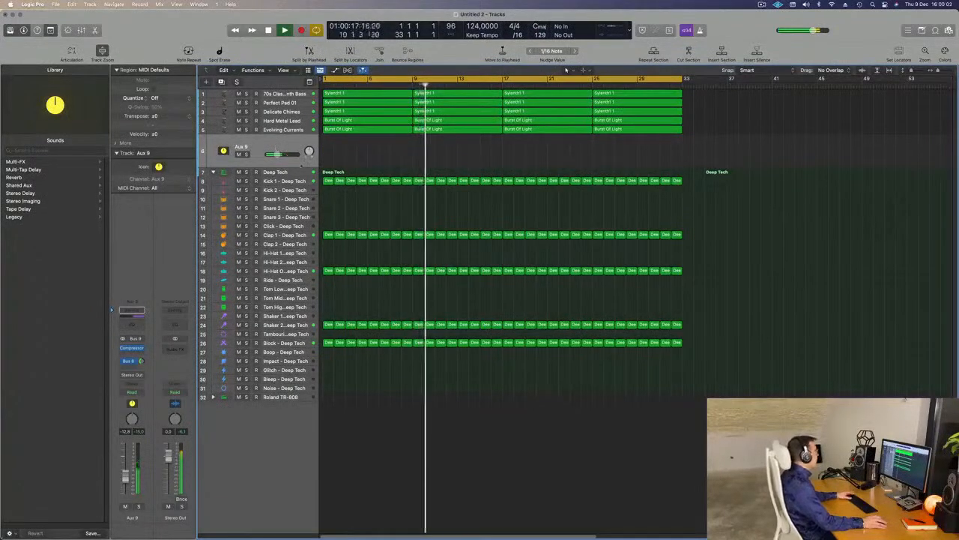
{"action": "left_click_drag", "start_coordinate": [298, 165], "coordinate": [300, 174]}
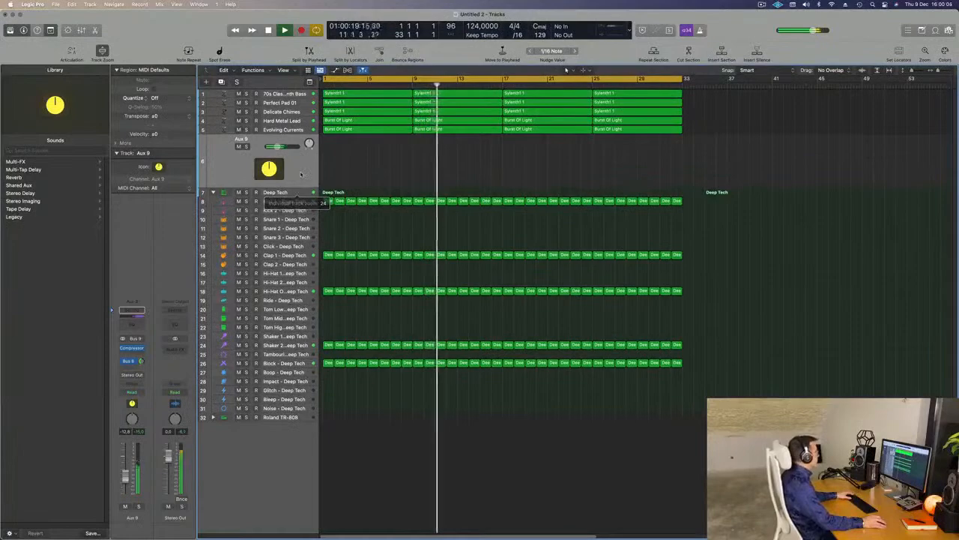